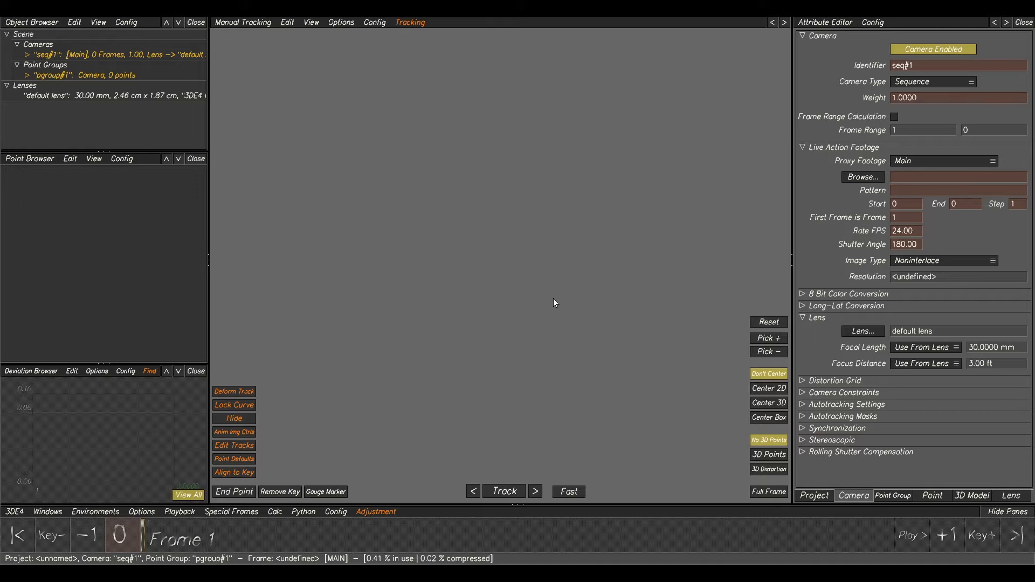
# - Try the Default environment layout and return to the Basic environment
pyautogui.click(84, 516)
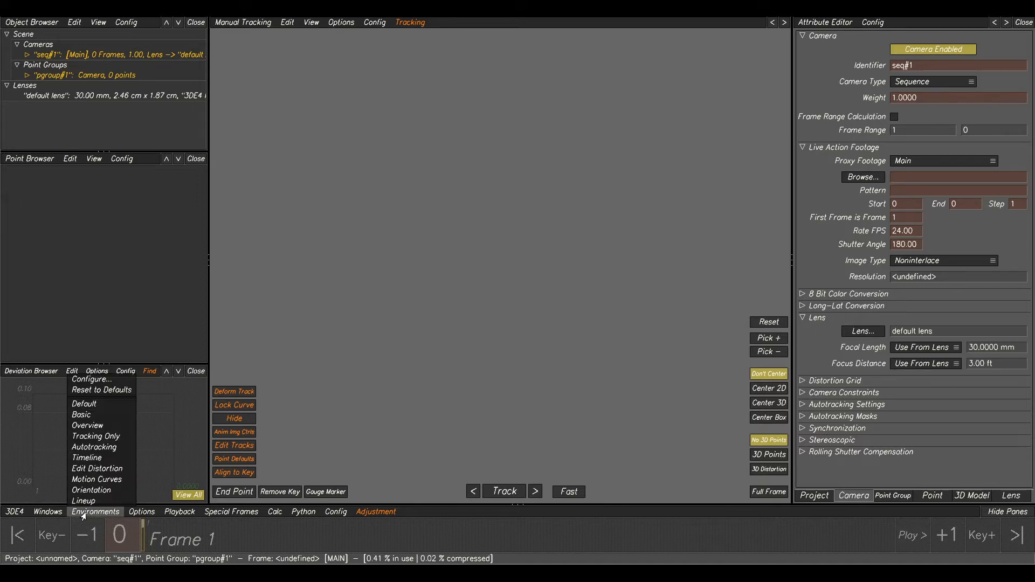
pyautogui.click(87, 415)
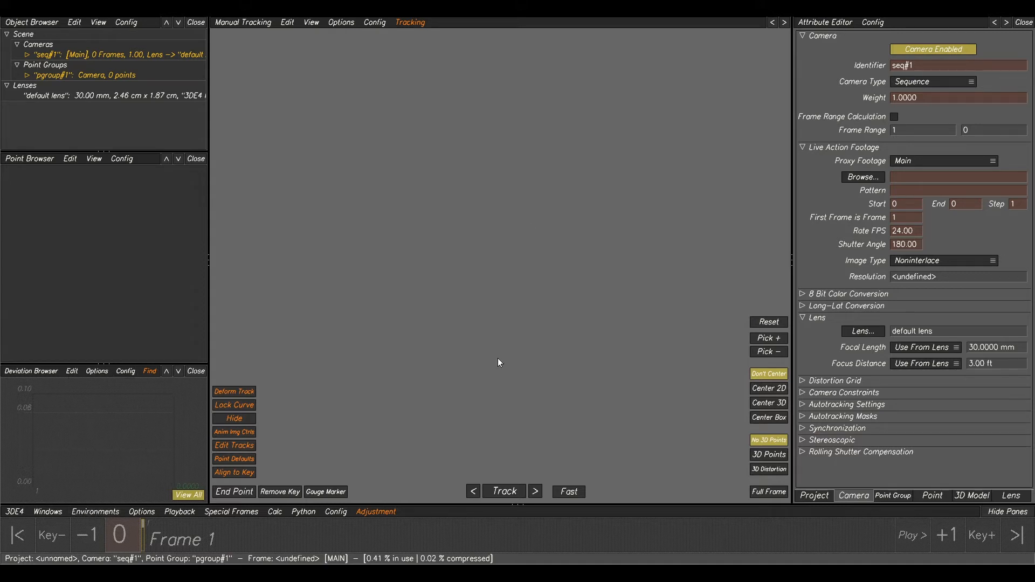
pyautogui.click(93, 513)
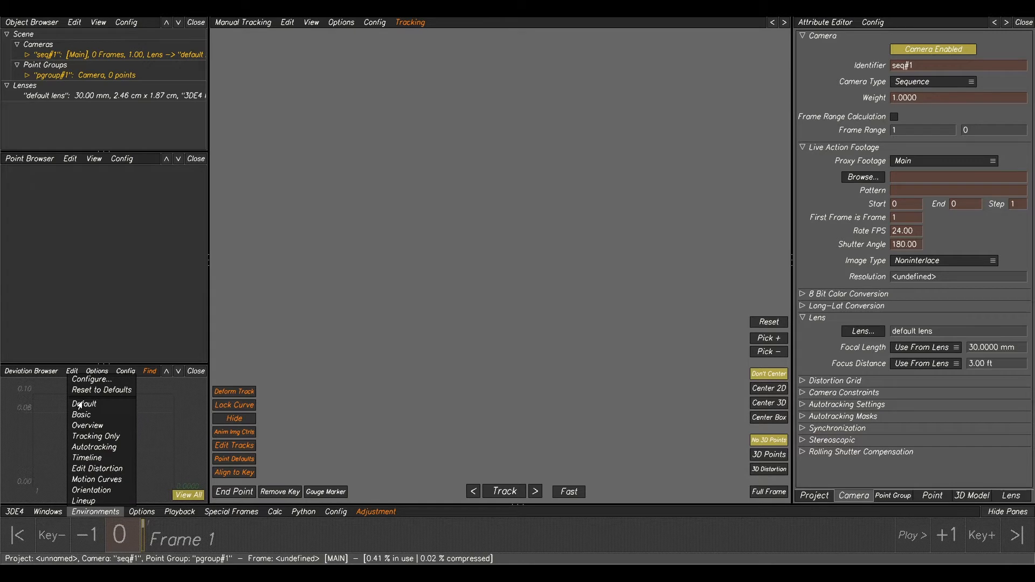
pyautogui.click(86, 406)
pyautogui.click(91, 509)
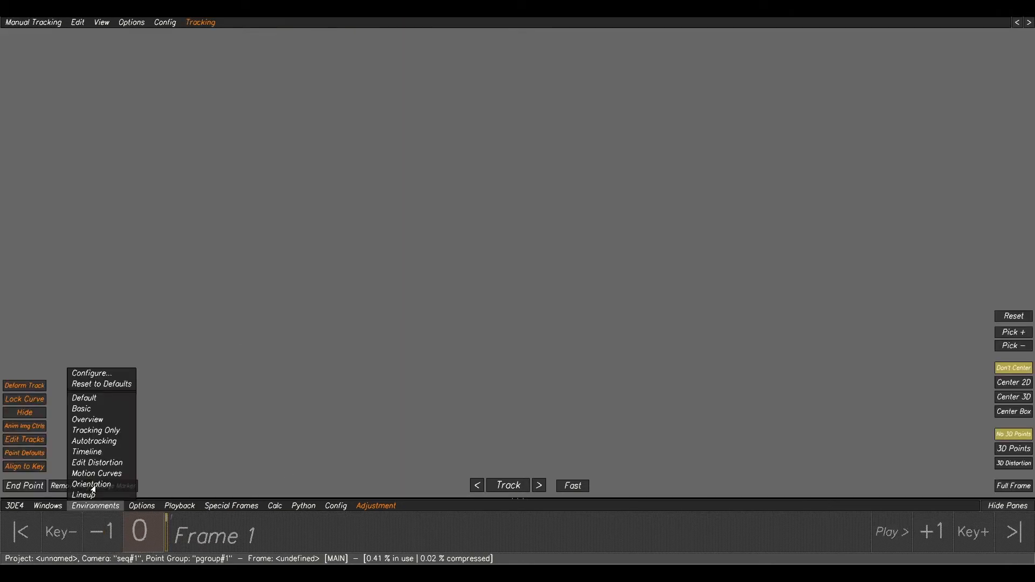
pyautogui.click(101, 410)
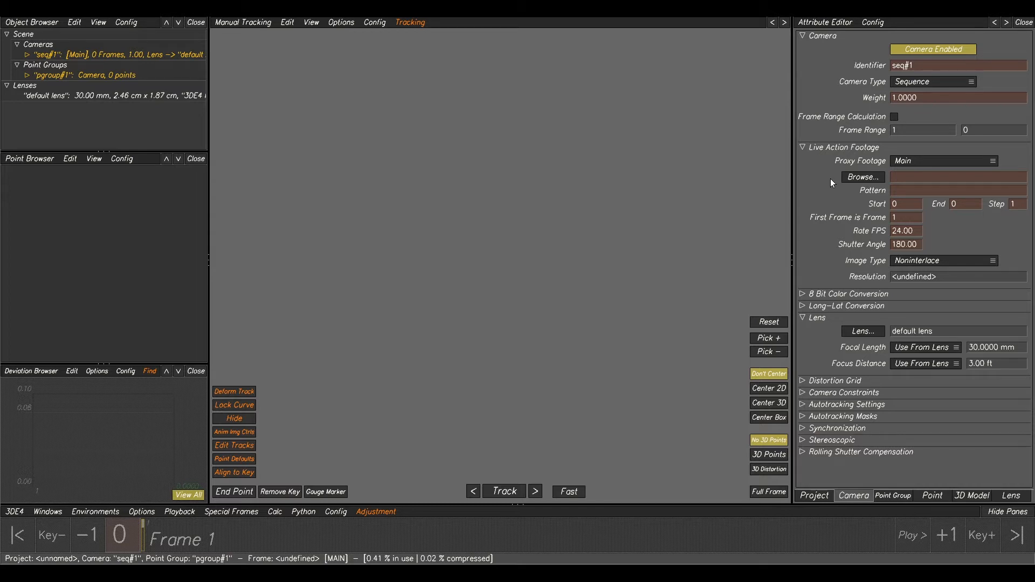
# - Select the seq#1 camera and look through the point group, point, 3D model and lens attributes before returning to the camera attributes
pyautogui.click(76, 56)
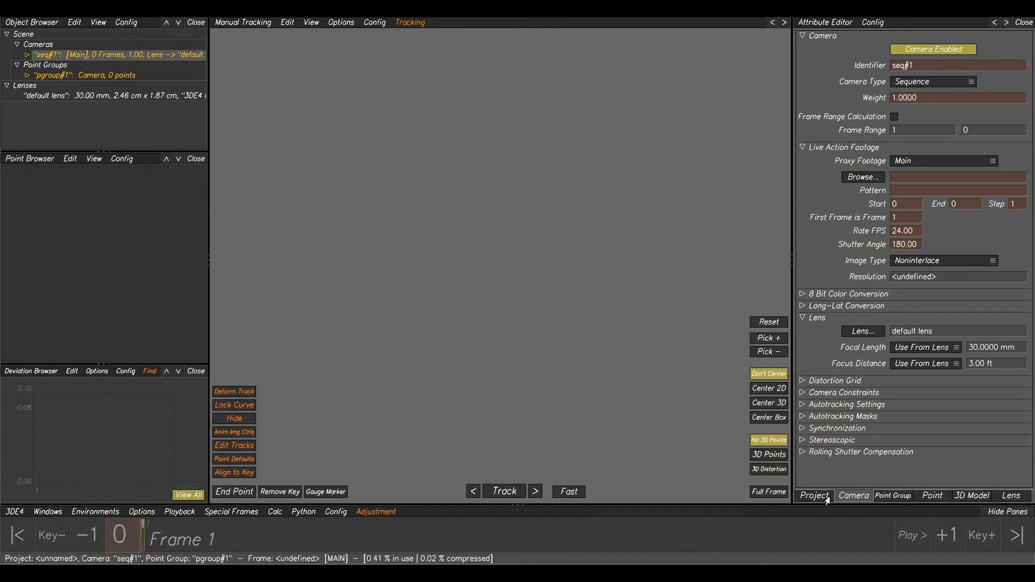
pyautogui.click(907, 496)
pyautogui.click(932, 496)
pyautogui.click(972, 495)
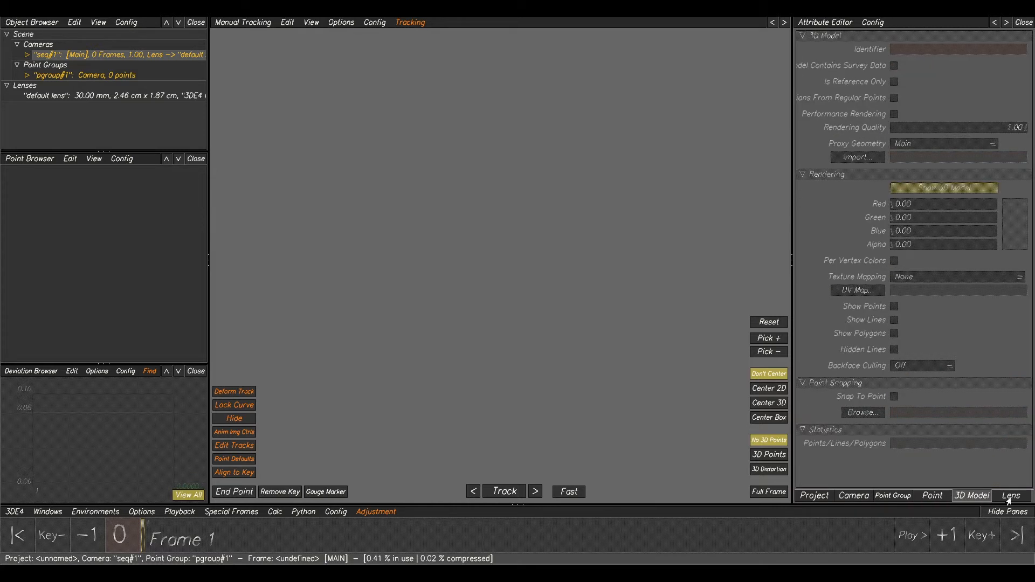
pyautogui.click(1009, 495)
pyautogui.click(853, 496)
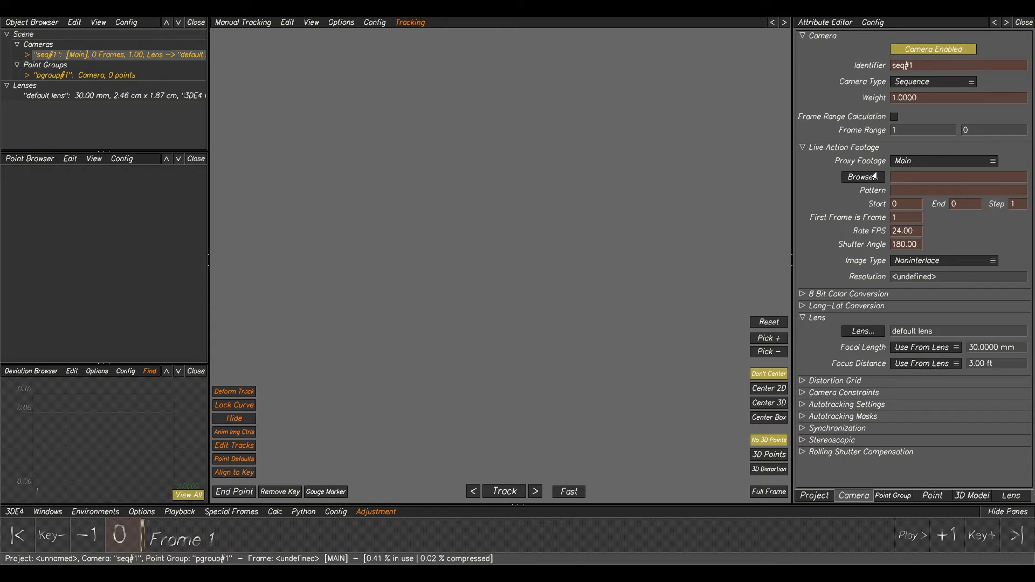
# - Load RobotChess_BG01_V001_UHD.1001.exr from the MM004\RobotChess\Plates\V001 folder as the camera's live action footage
pyautogui.click(858, 178)
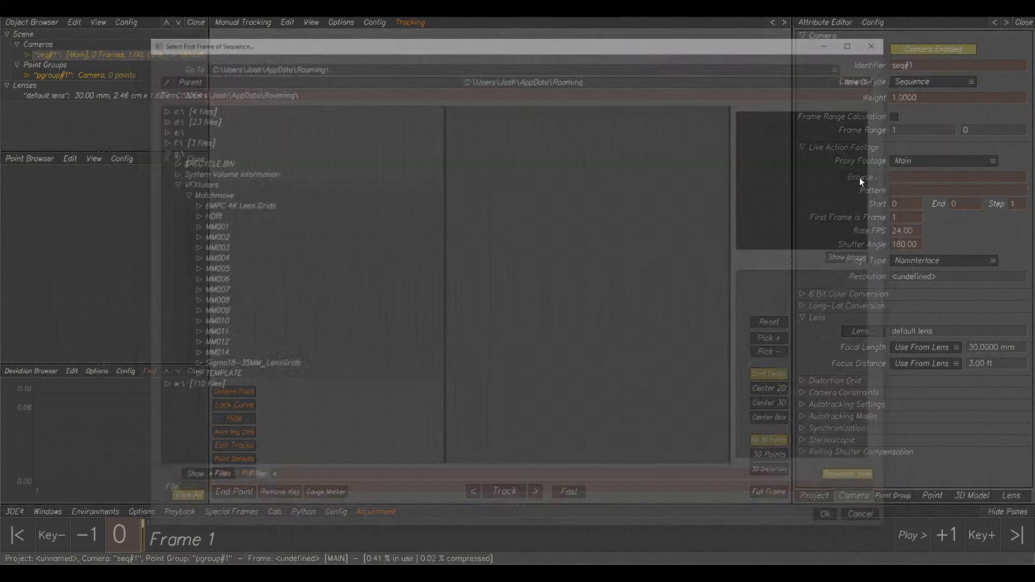
pyautogui.click(205, 259)
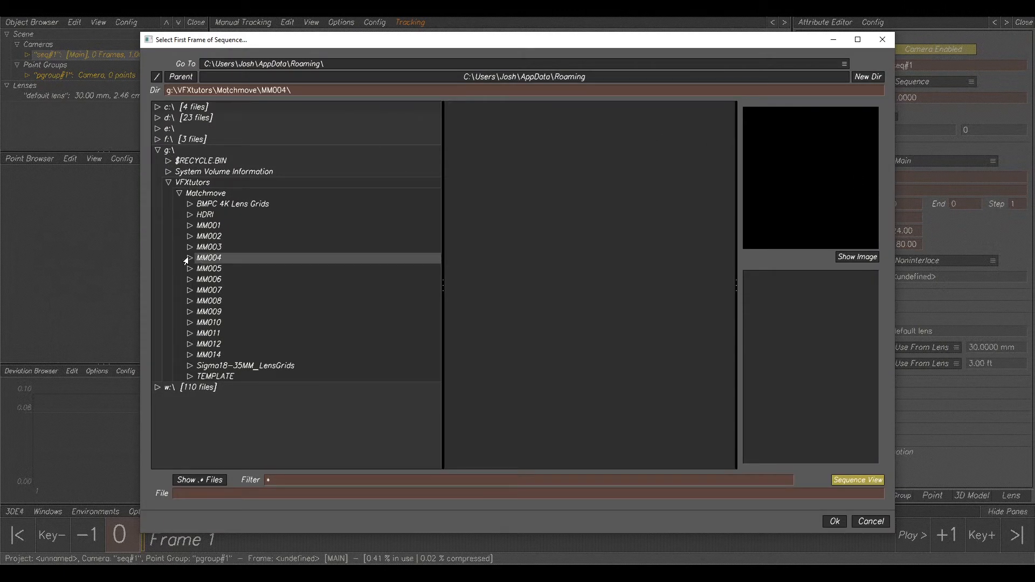
pyautogui.click(188, 259)
pyautogui.click(232, 270)
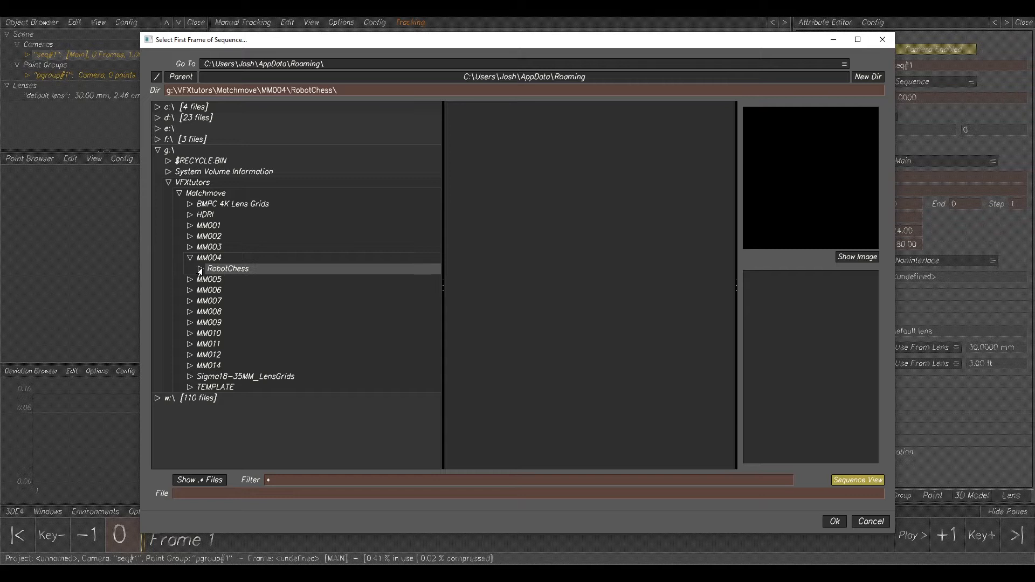
pyautogui.click(200, 269)
pyautogui.click(242, 294)
pyautogui.click(247, 302)
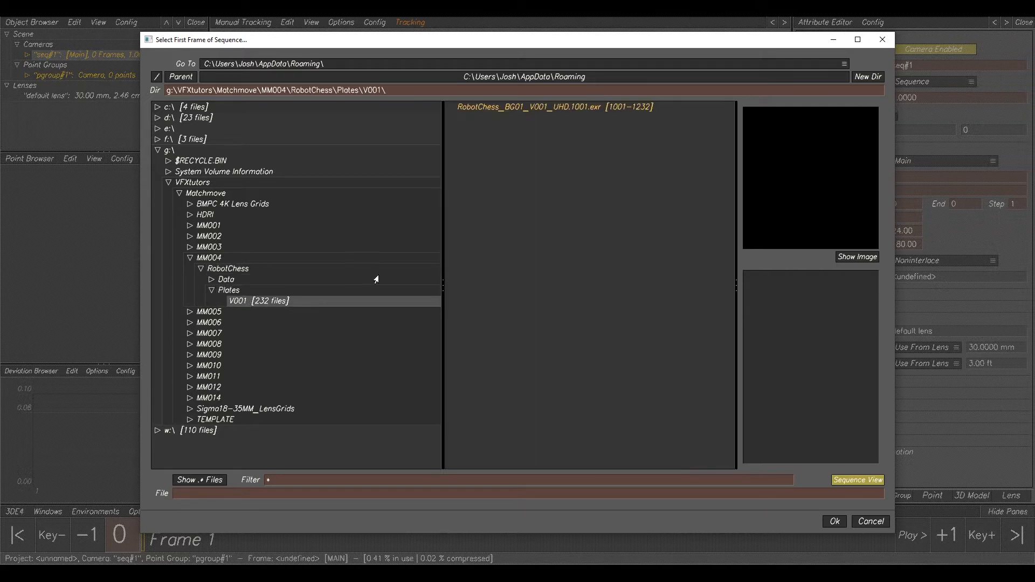
pyautogui.click(560, 109)
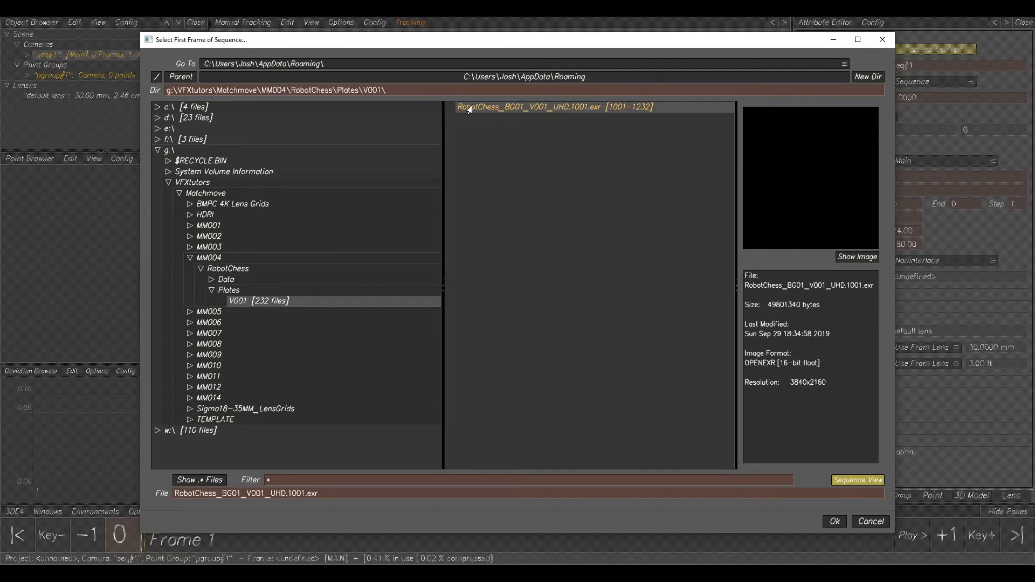
pyautogui.click(835, 521)
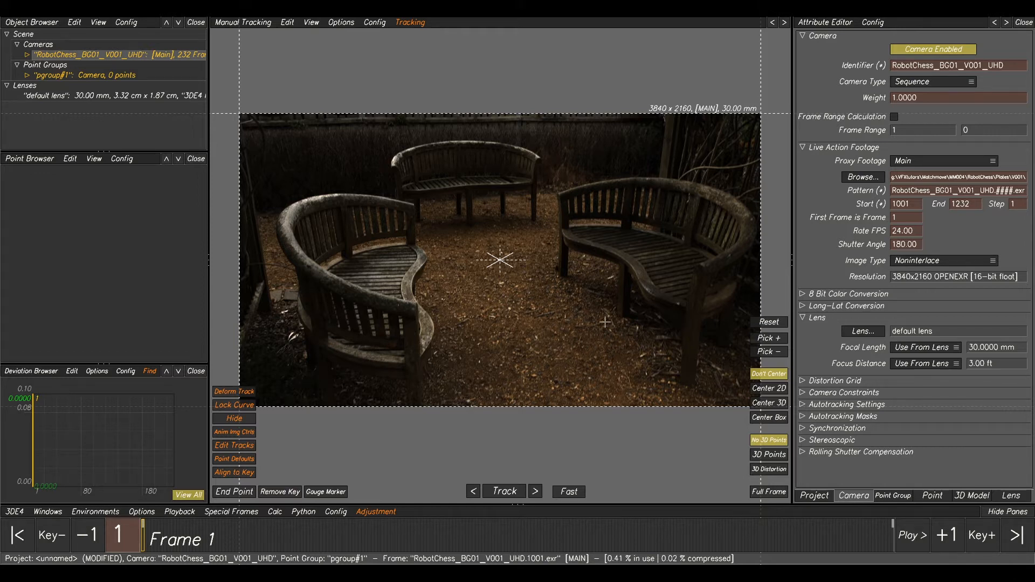
# - Set the footage's 8 bit color conversion gamma to 2.2 and scrub to frame 41
pyautogui.click(802, 294)
pyautogui.doubleClick(911, 322)
pyautogui.write('2.2')
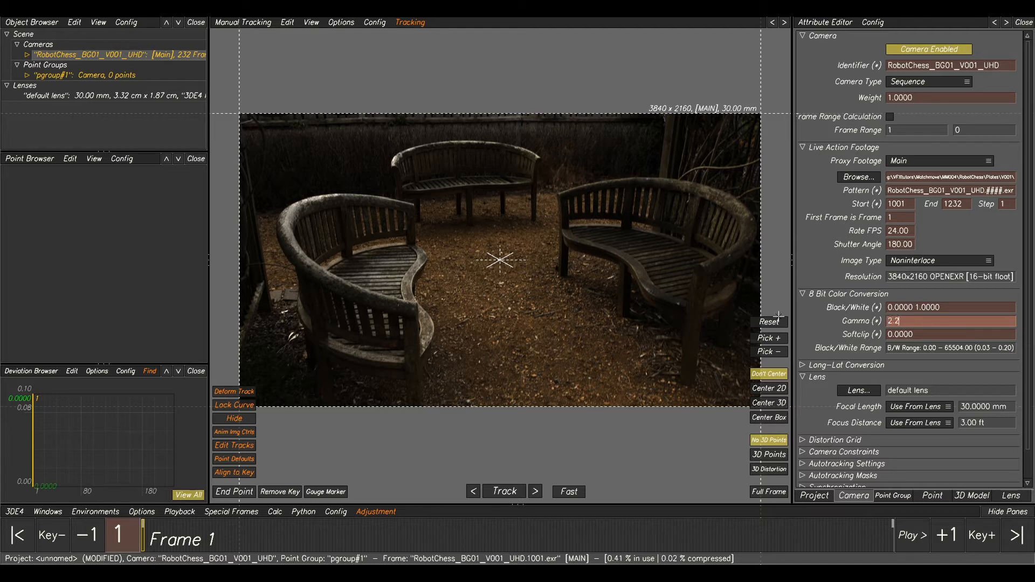
pyautogui.press('Return')
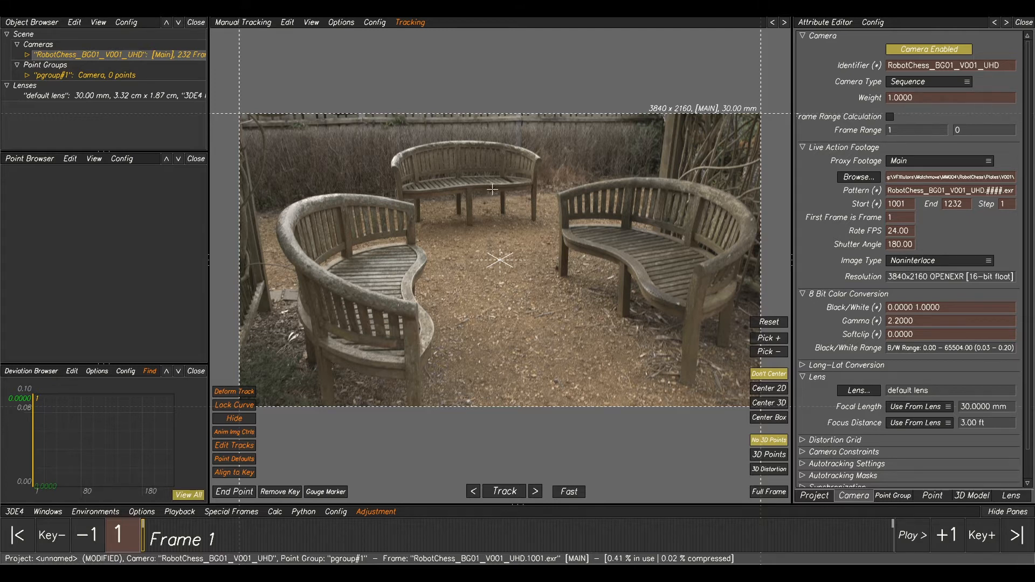
pyautogui.moveTo(538, 214); pyautogui.dragTo(553, 204, button='middle')
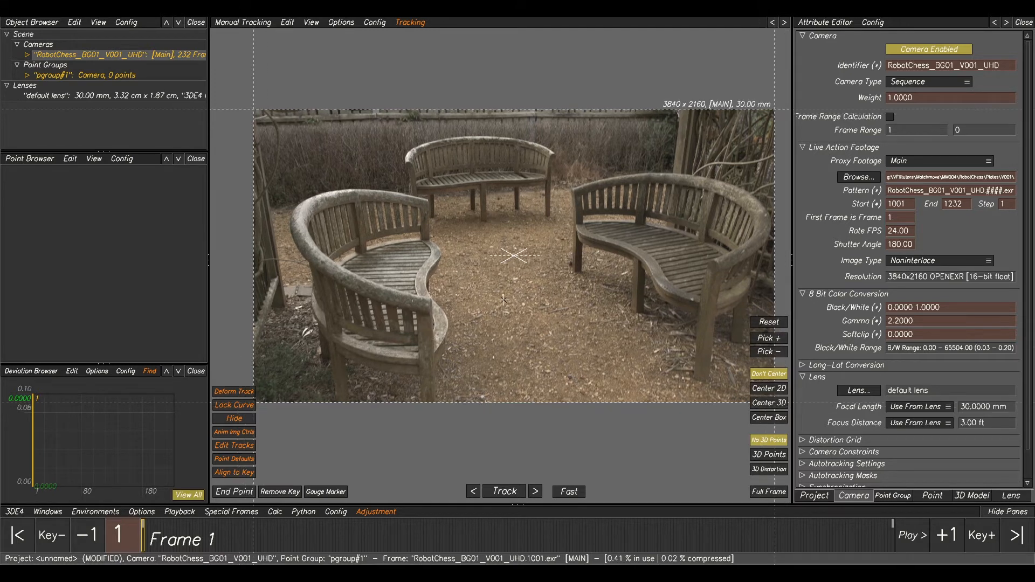
pyautogui.moveTo(211, 540); pyautogui.dragTo(300, 542)
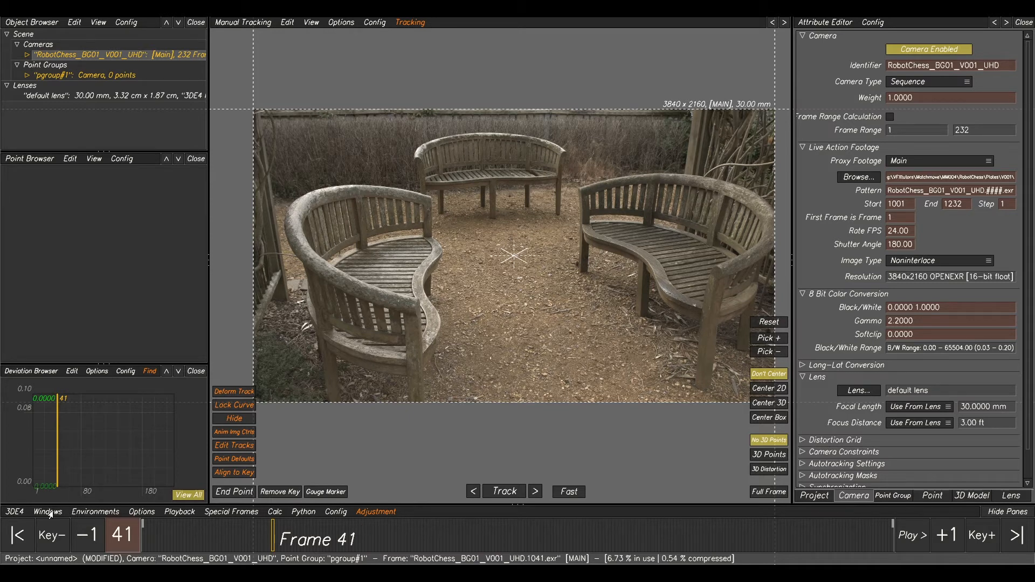
# - Start saving the project under a new name and create a directory named tut inside the MM004 folder
pyautogui.click(12, 514)
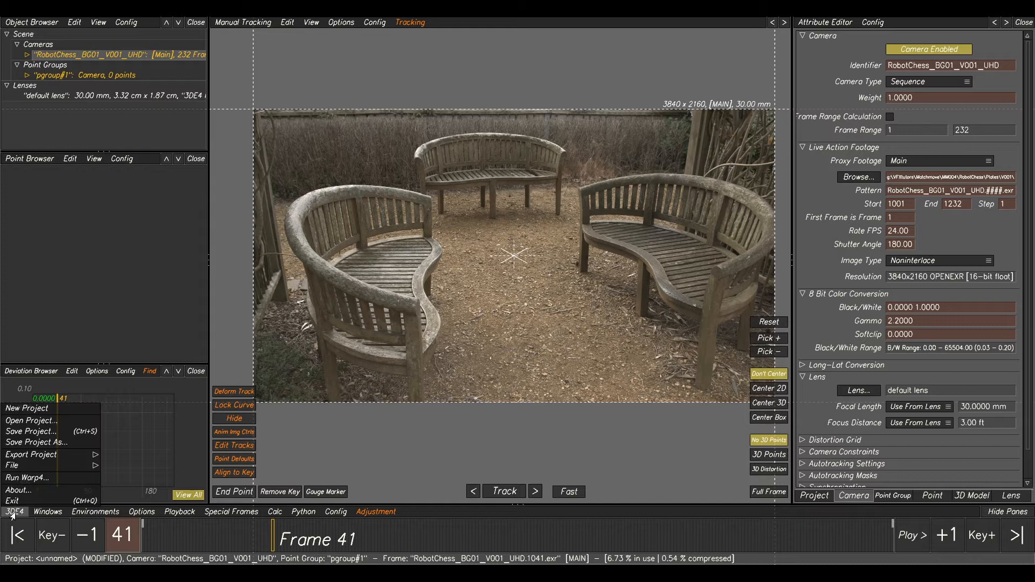
pyautogui.click(38, 443)
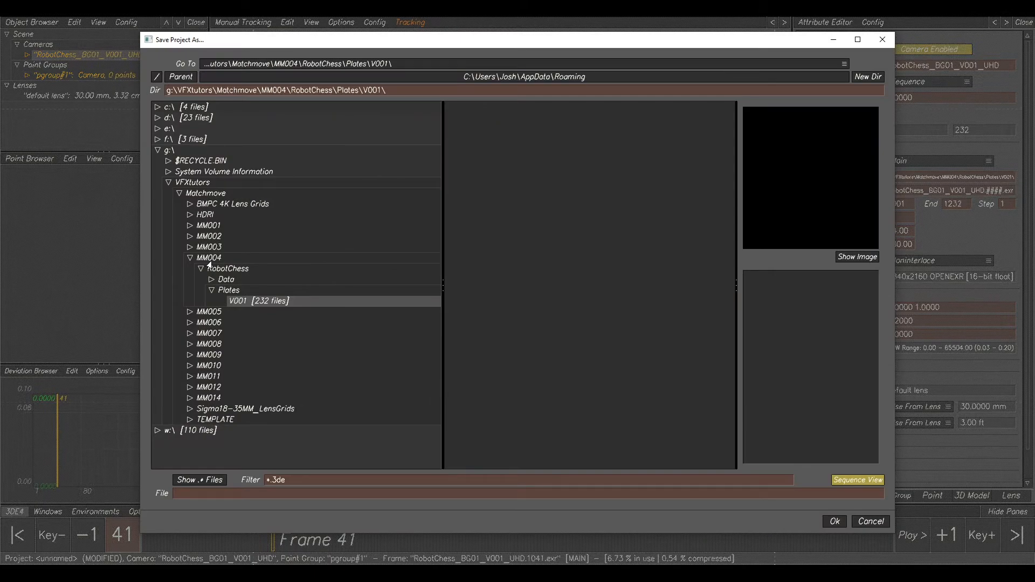
pyautogui.click(211, 258)
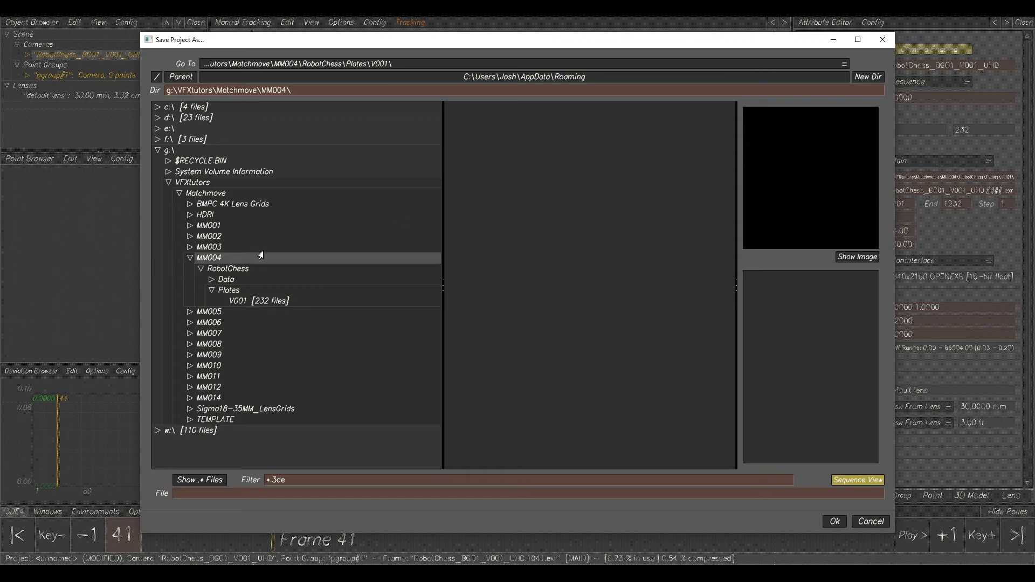
pyautogui.click(868, 77)
pyautogui.click(521, 282)
pyautogui.write('tut')
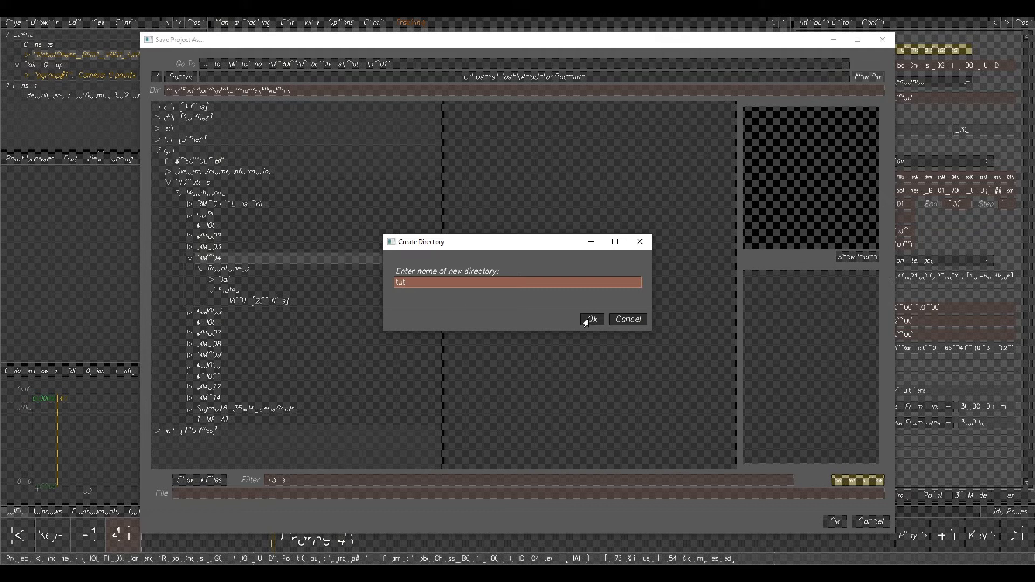
pyautogui.click(592, 319)
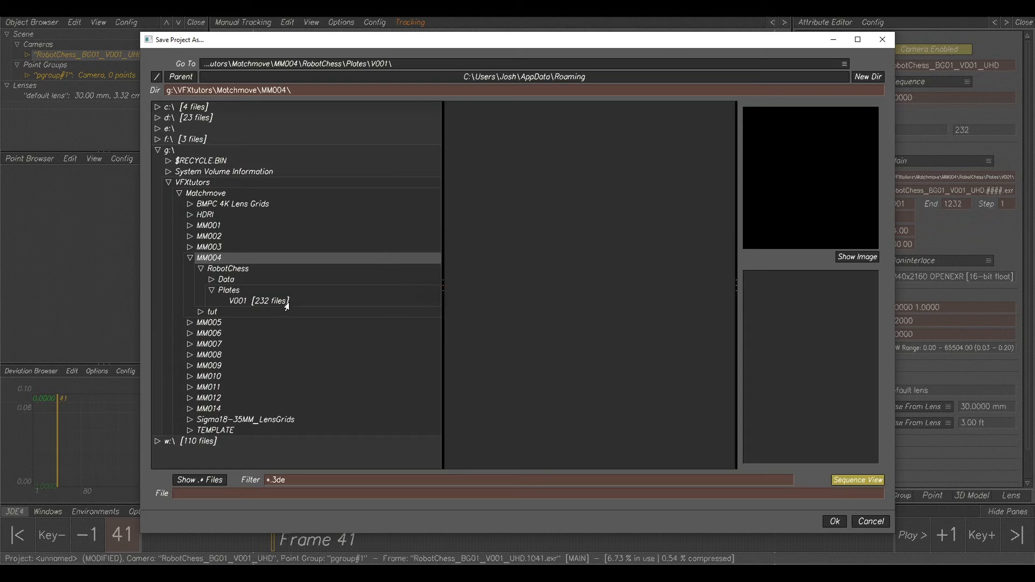
# - Save the project in the tut folder as RobotChess_BG01_V001_UHD_Cam_v001
pyautogui.click(212, 312)
pyautogui.click(200, 312)
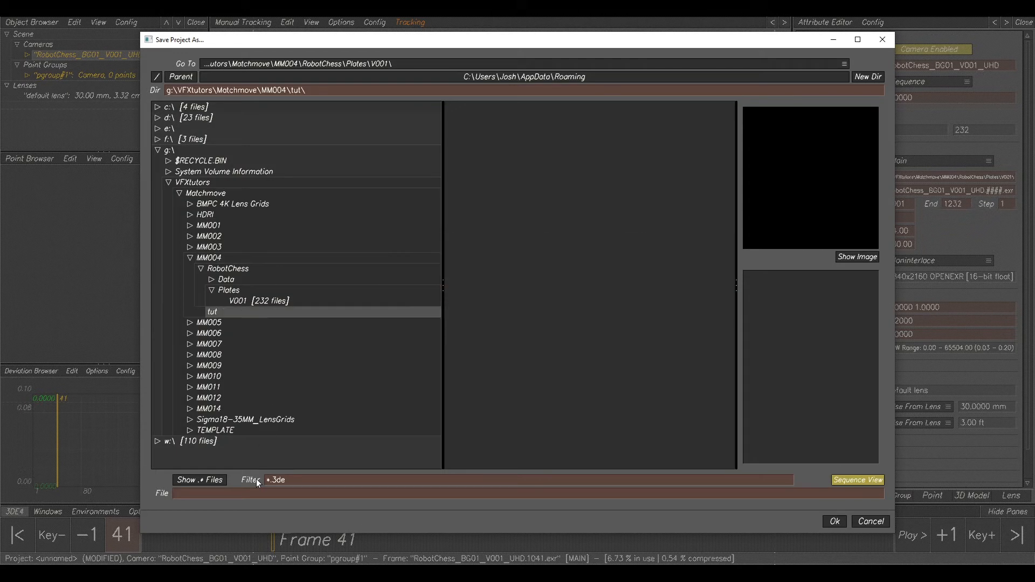
pyautogui.click(241, 493)
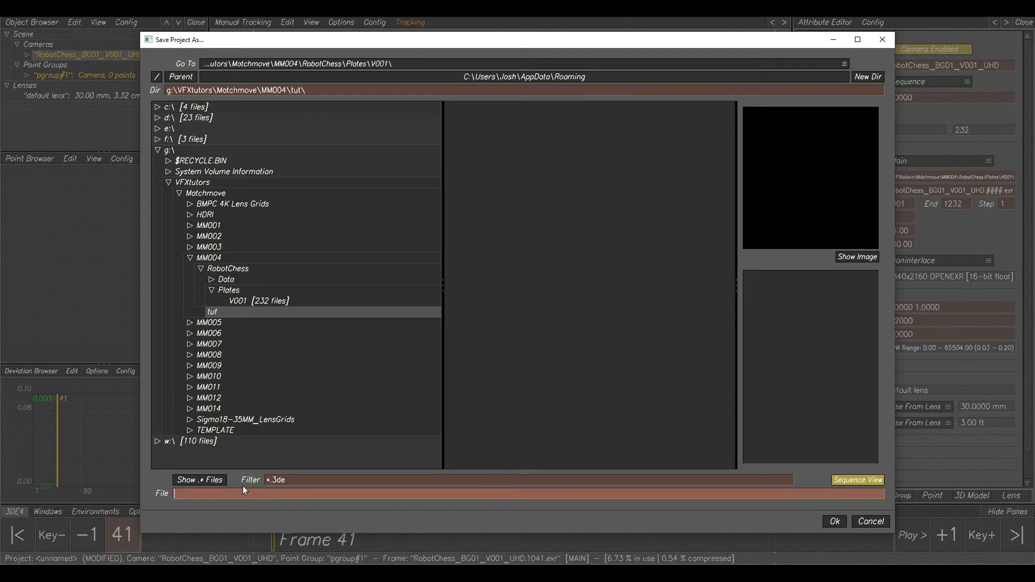
pyautogui.write('R%ob')
pyautogui.press('BackSpace')
pyautogui.press('BackSpace')
pyautogui.press('BackSpace')
pyautogui.write('obotChe')
pyautogui.write('UHD_Cam_v001')
pyautogui.click(836, 523)
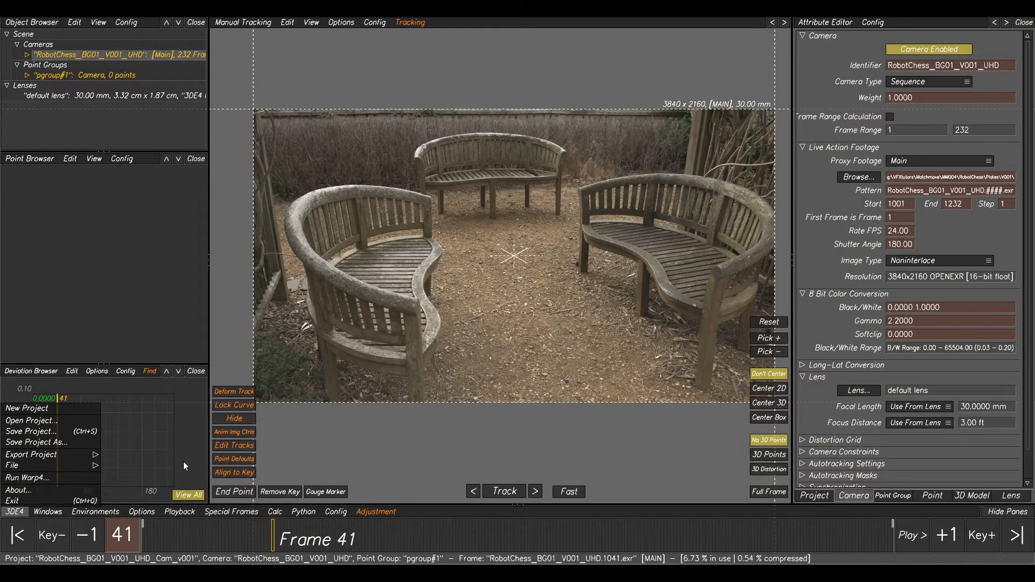
# - Export the footage's buffer compression file and import it for playback
pyautogui.click(180, 512)
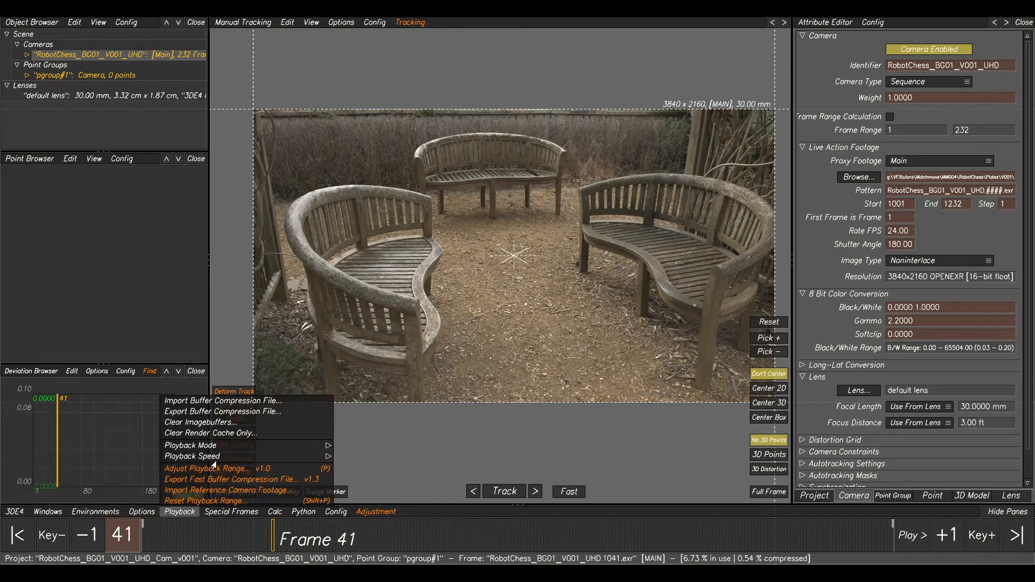
pyautogui.click(201, 411)
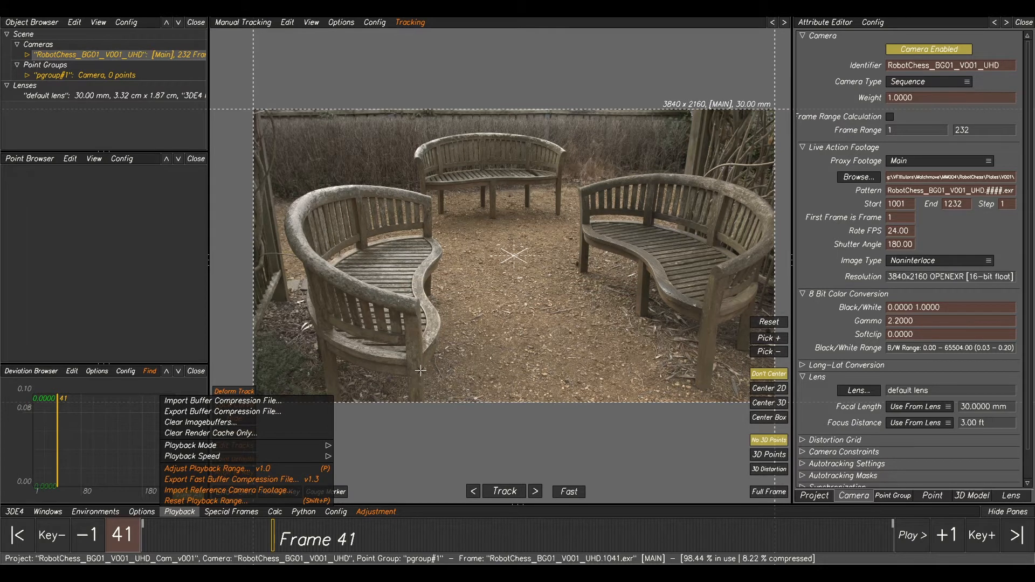
pyautogui.click(221, 402)
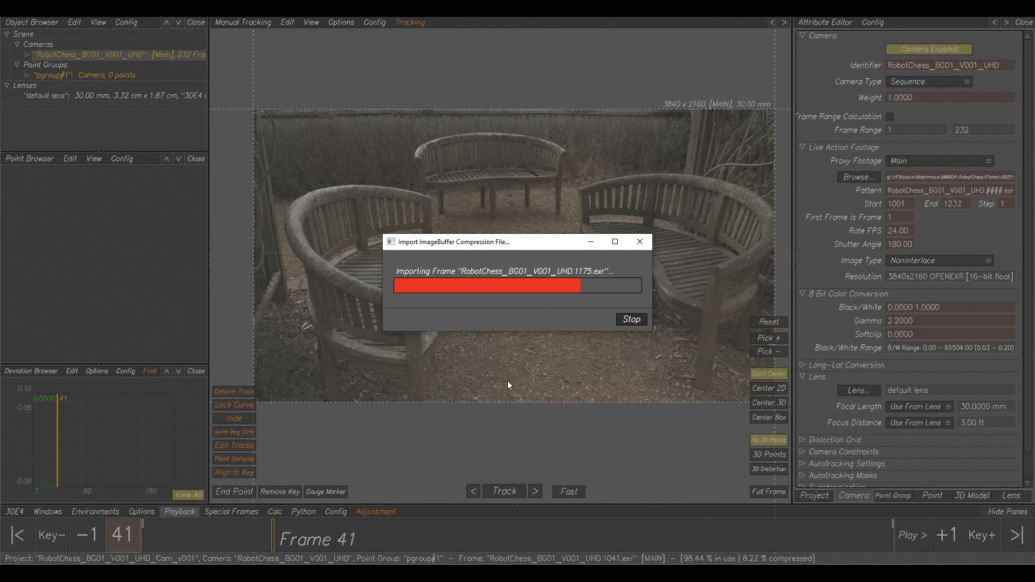
# - Play back the bench footage, inspect it at different zoom levels, and scrub to frame 201
pyautogui.press('space')
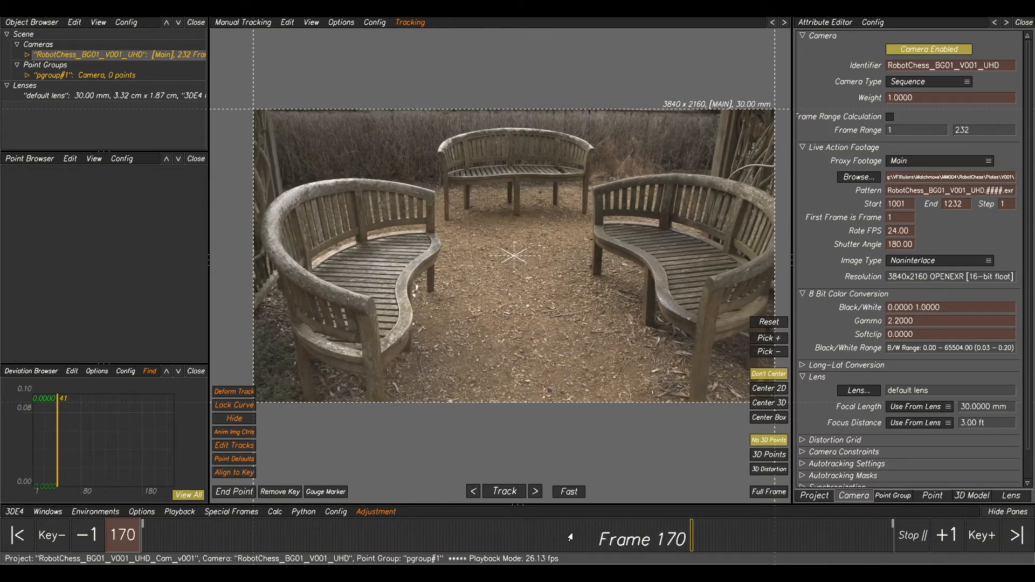
pyautogui.scroll(3, 701, 306)
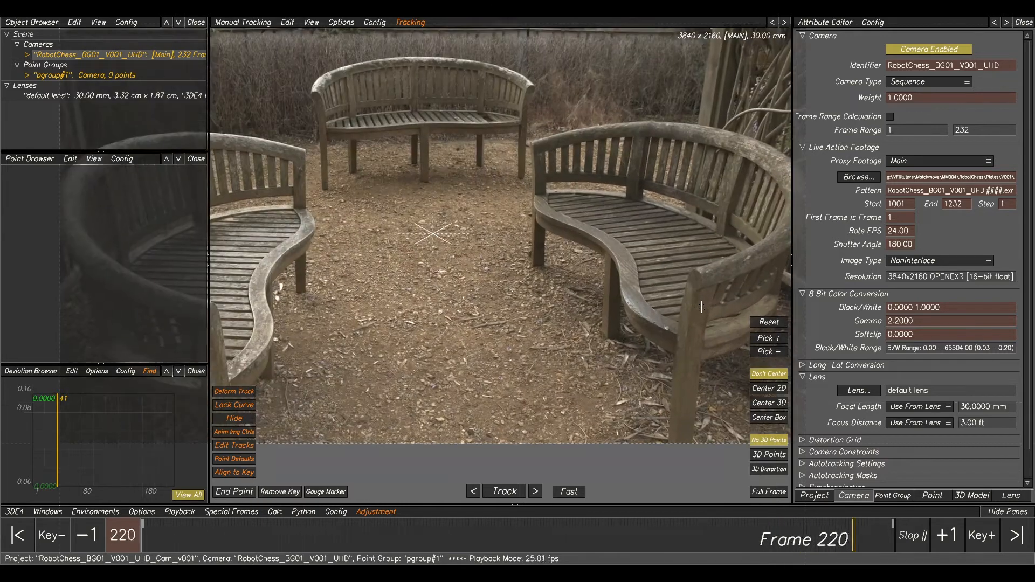
pyautogui.scroll(-2, 701, 307)
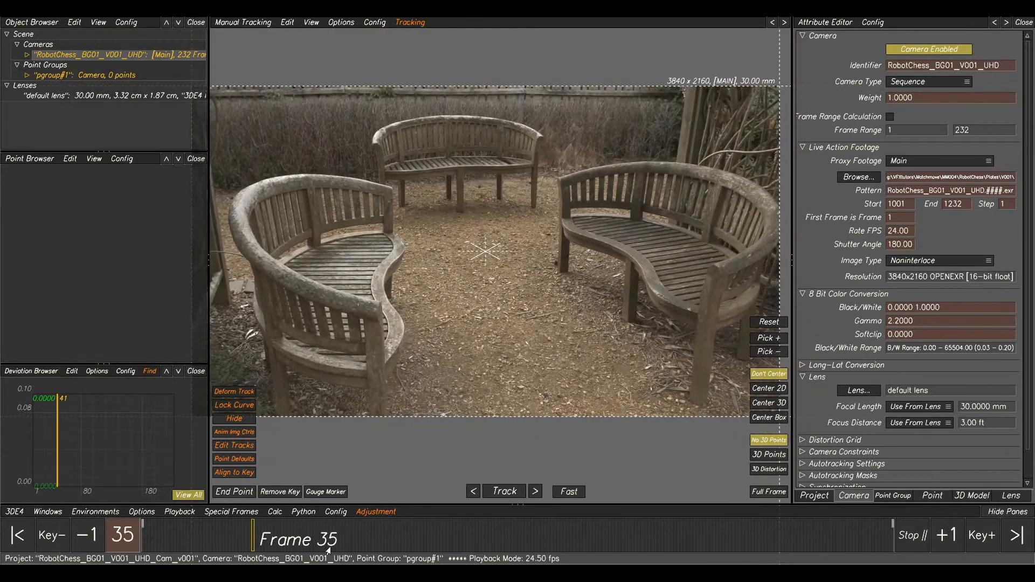
pyautogui.moveTo(329, 548); pyautogui.dragTo(708, 533)
pyautogui.moveTo(631, 493); pyautogui.dragTo(793, 494)
pyautogui.scroll(-5, 566, 226)
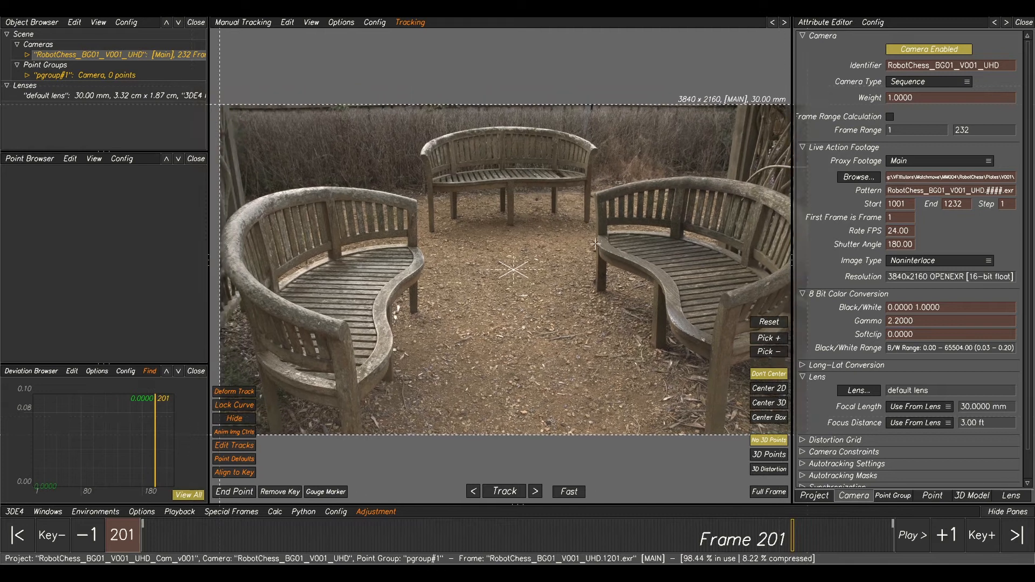
pyautogui.scroll(1, 562, 263)
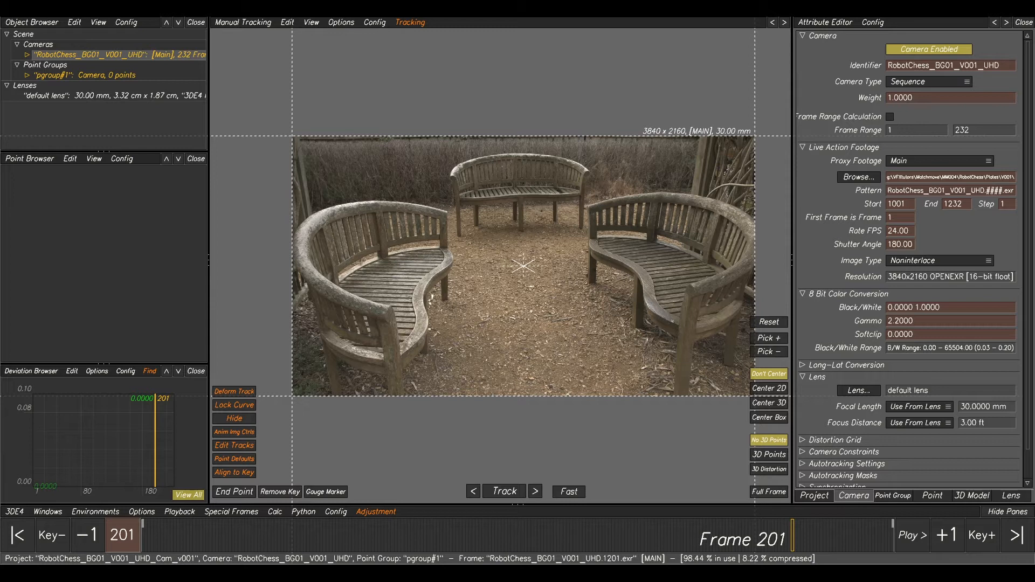
# - Check the sensor size in the RobotChessCameraData notes and set the default lens's filmback height to 11.88 mm
pyautogui.hotkey('alt', 'Tab')
pyautogui.moveTo(428, 119); pyautogui.dragTo(452, 218)
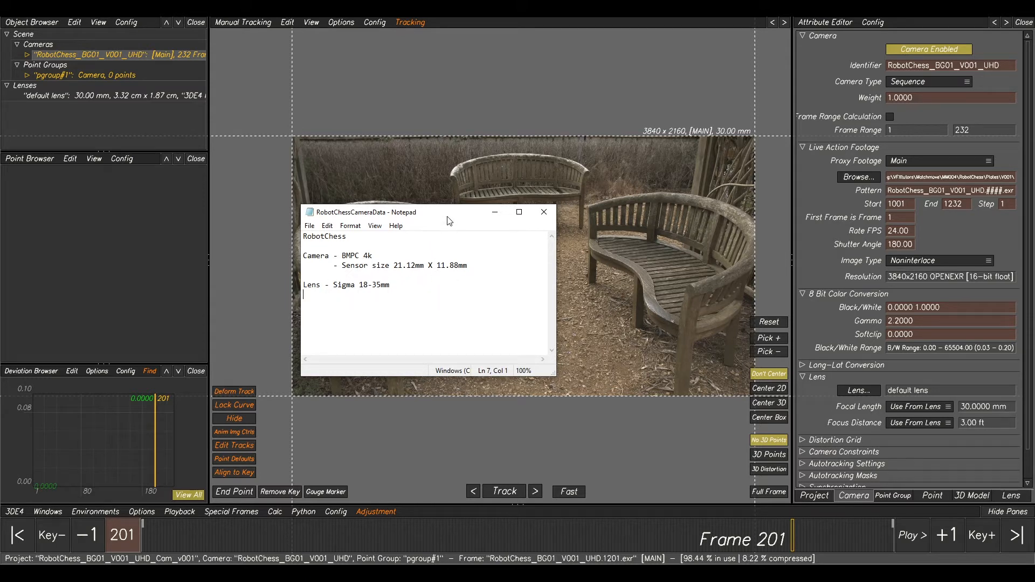
pyautogui.moveTo(434, 210); pyautogui.dragTo(477, 258)
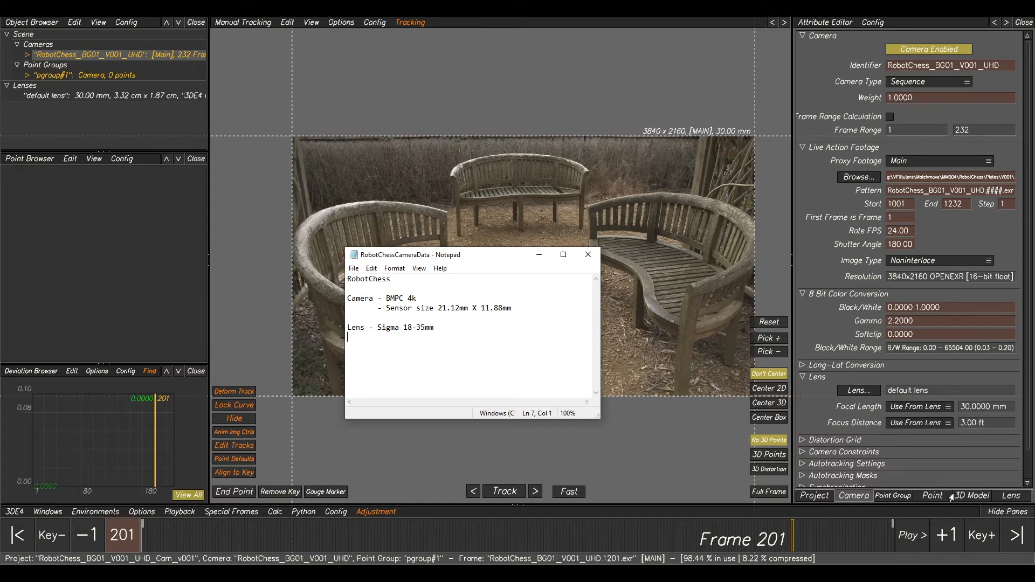
pyautogui.click(1011, 496)
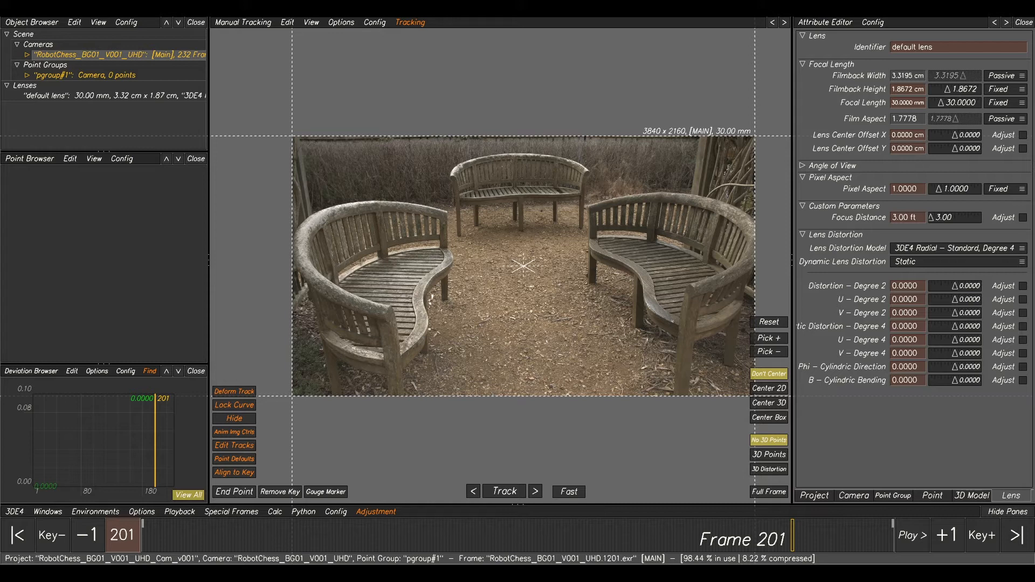
pyautogui.hotkey('alt', 'Tab')
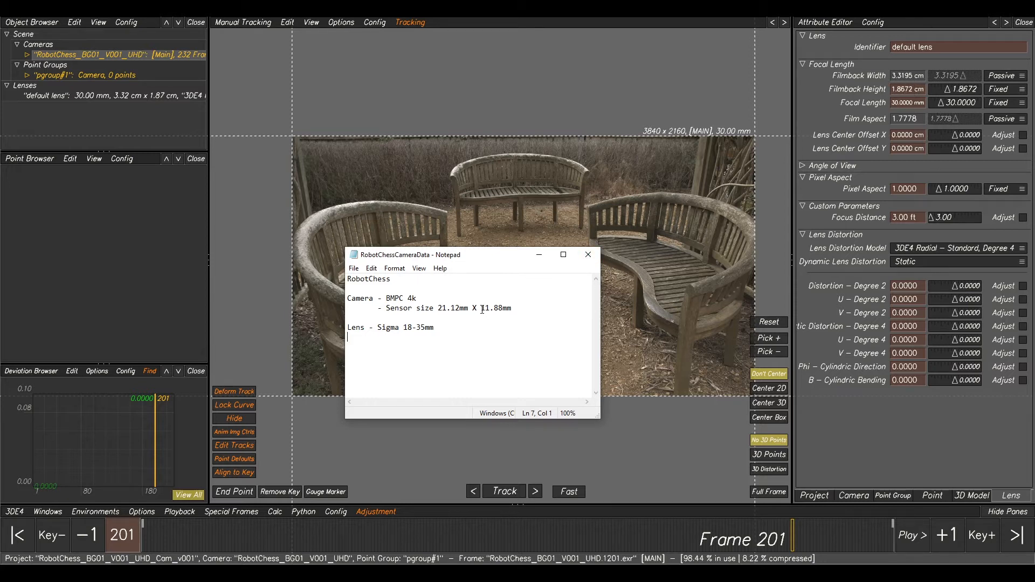
pyautogui.click(925, 90)
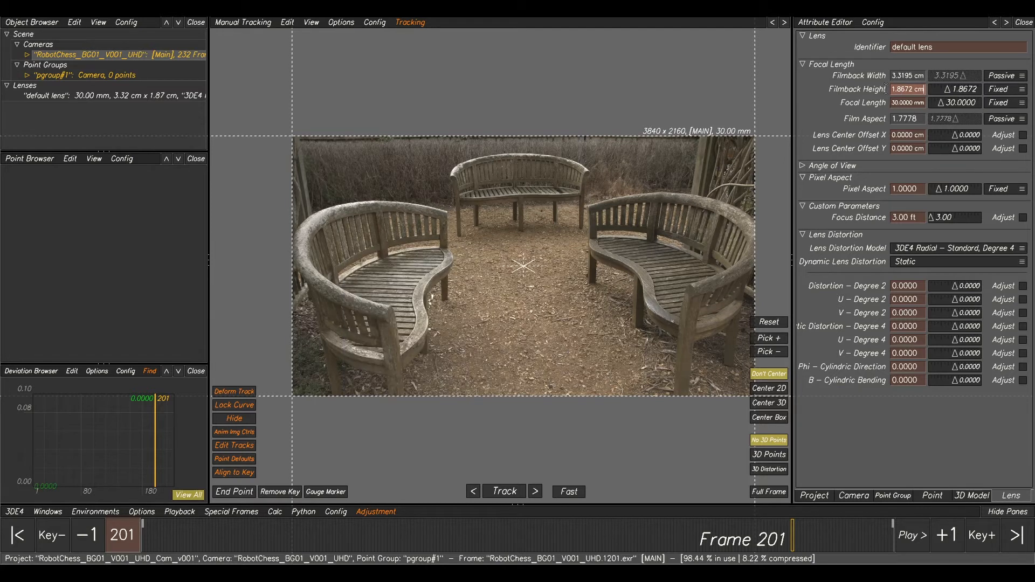
pyautogui.write('11.88mm')
pyautogui.press('Return')
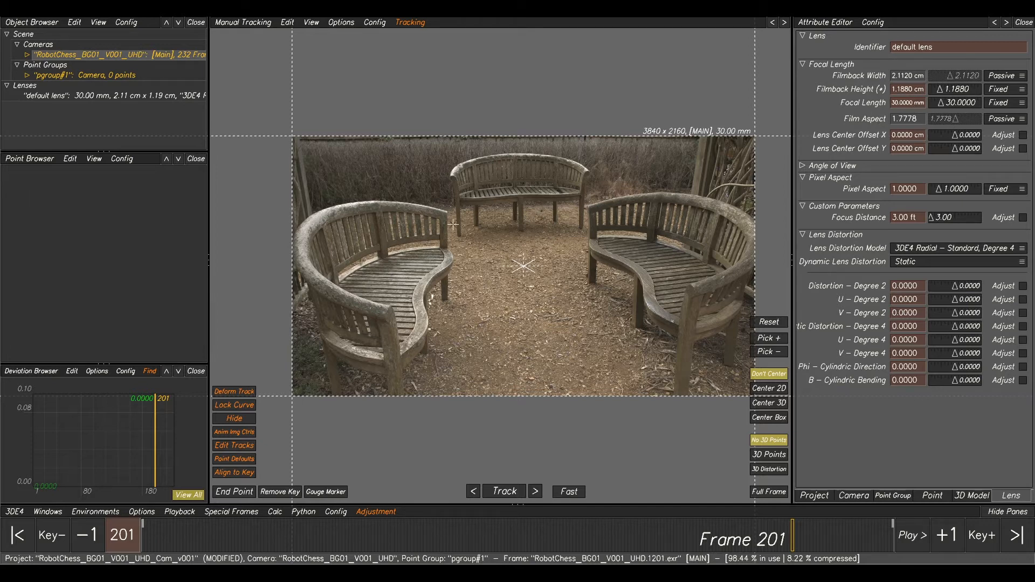
# - Scrub to frame 186 and start importing an OBJ file into the 3D models of pgroup#1
pyautogui.moveTo(788, 534); pyautogui.dragTo(745, 546)
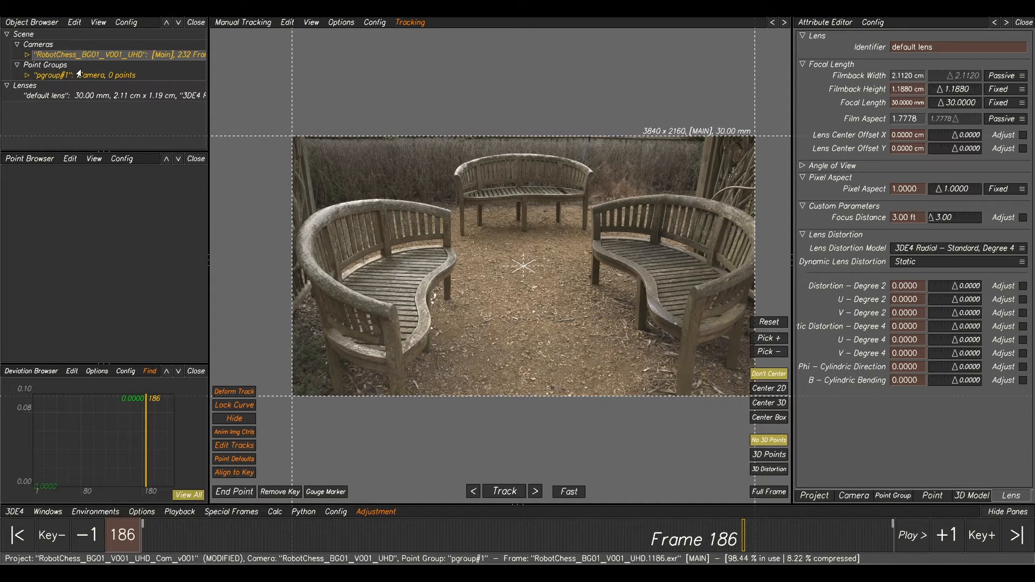
pyautogui.click(44, 78)
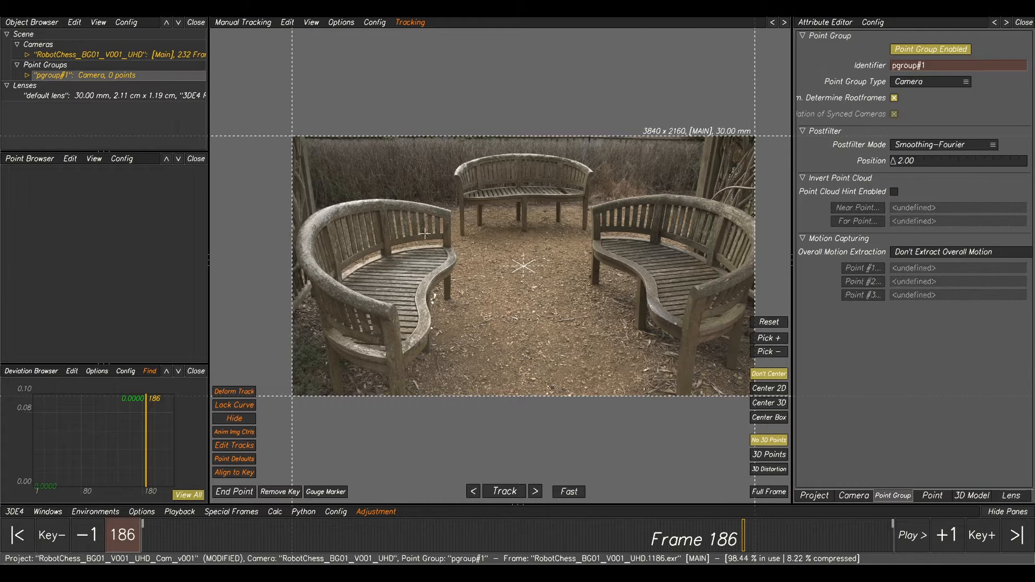
pyautogui.click(25, 76)
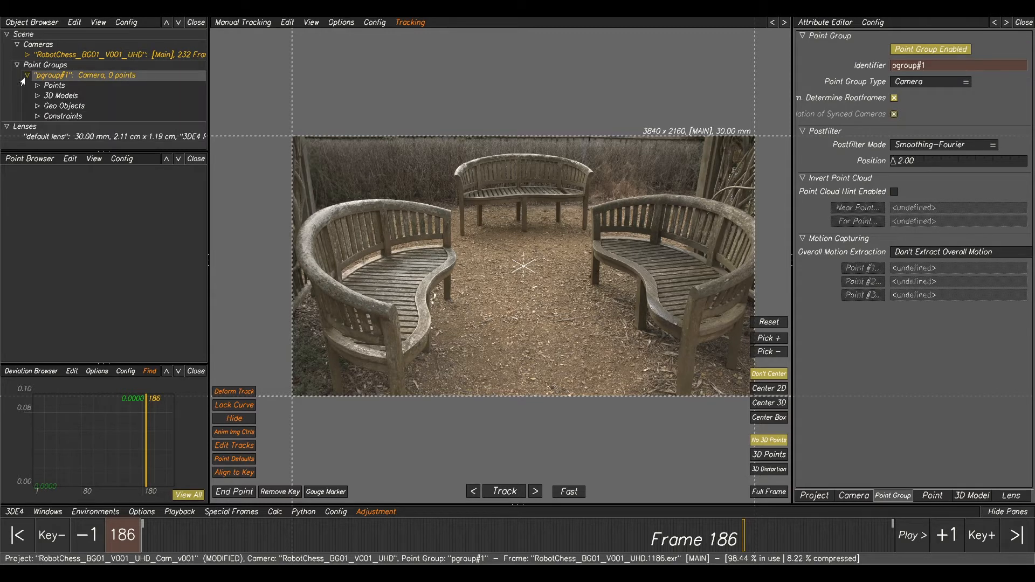
pyautogui.rightClick(56, 98)
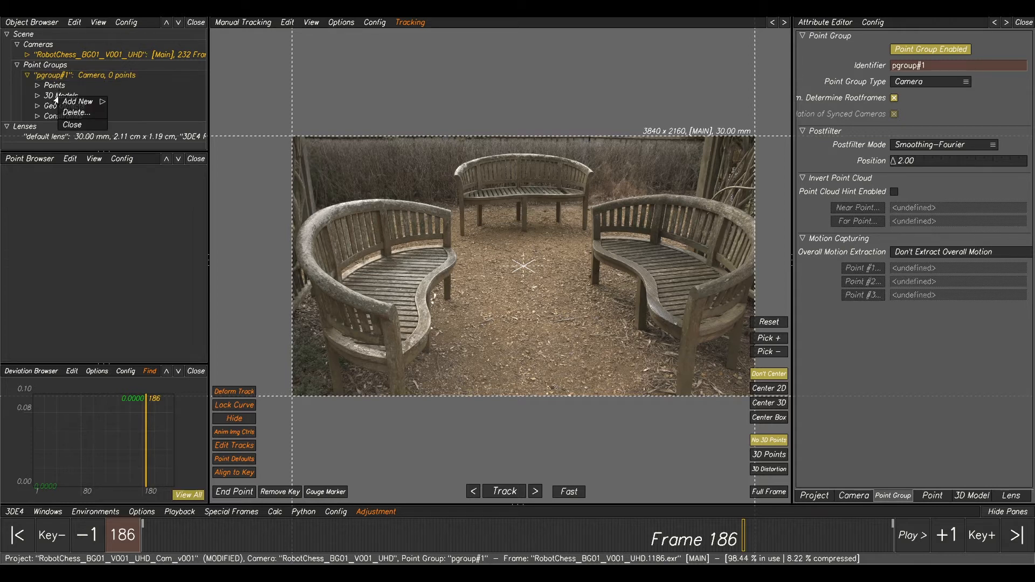
pyautogui.moveTo(71, 102)
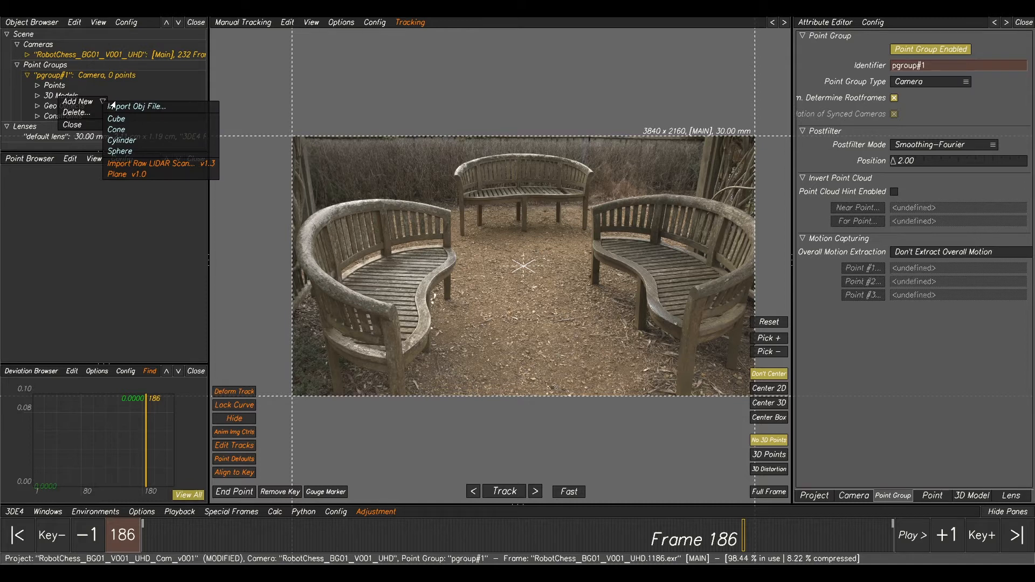
pyautogui.click(150, 105)
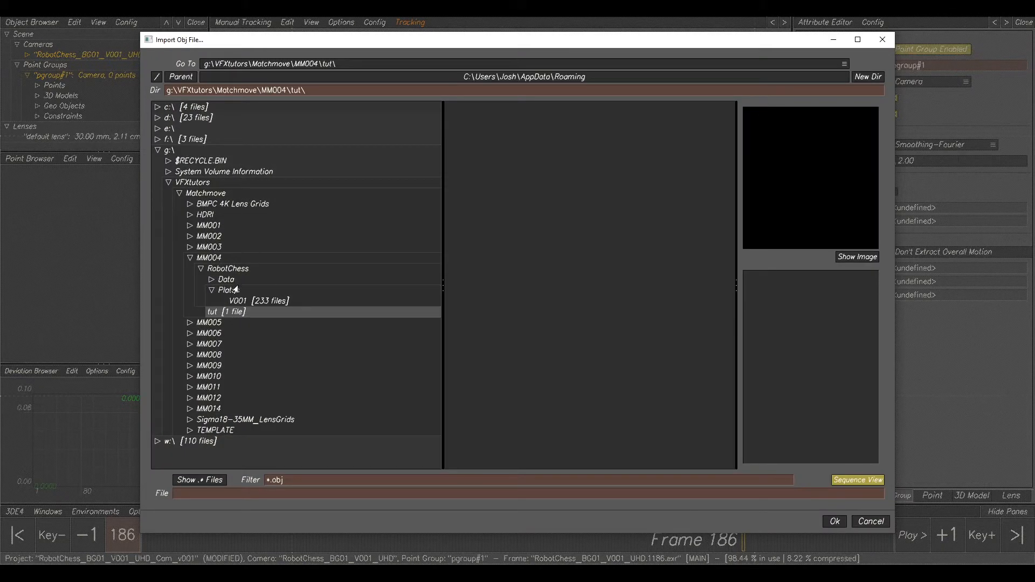
# - Import RobotChess_Scan_V001.obj from the SetGeo folder inside RobotChess\Data\SetGeo
pyautogui.click(212, 291)
pyautogui.click(212, 280)
pyautogui.click(212, 280)
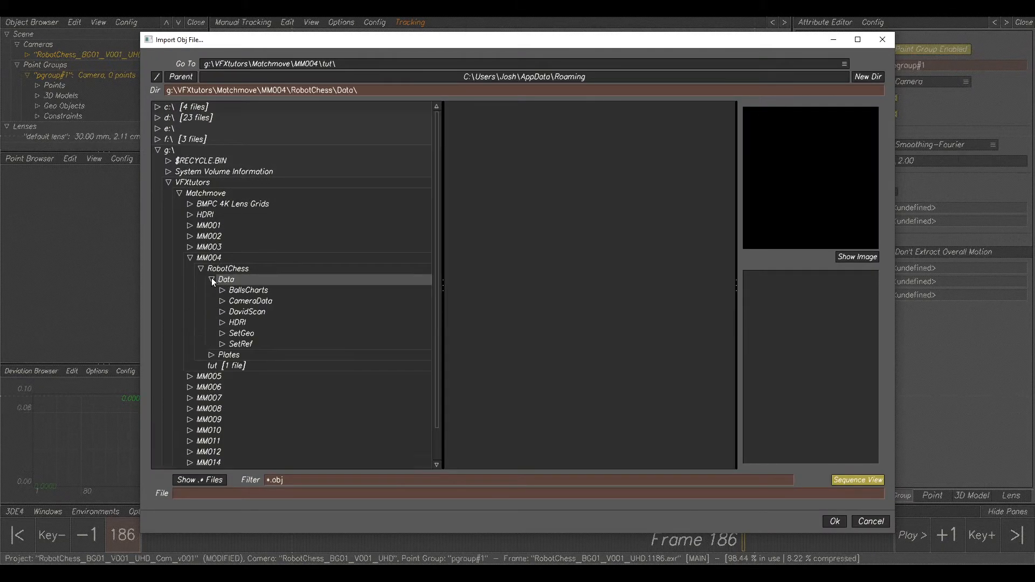
pyautogui.click(234, 334)
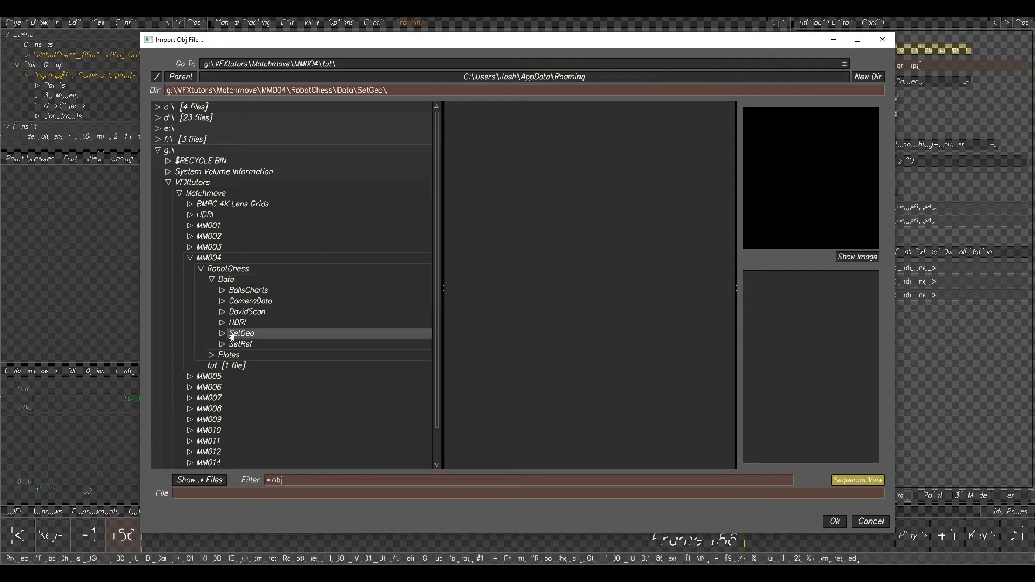
pyautogui.click(222, 335)
pyautogui.click(235, 347)
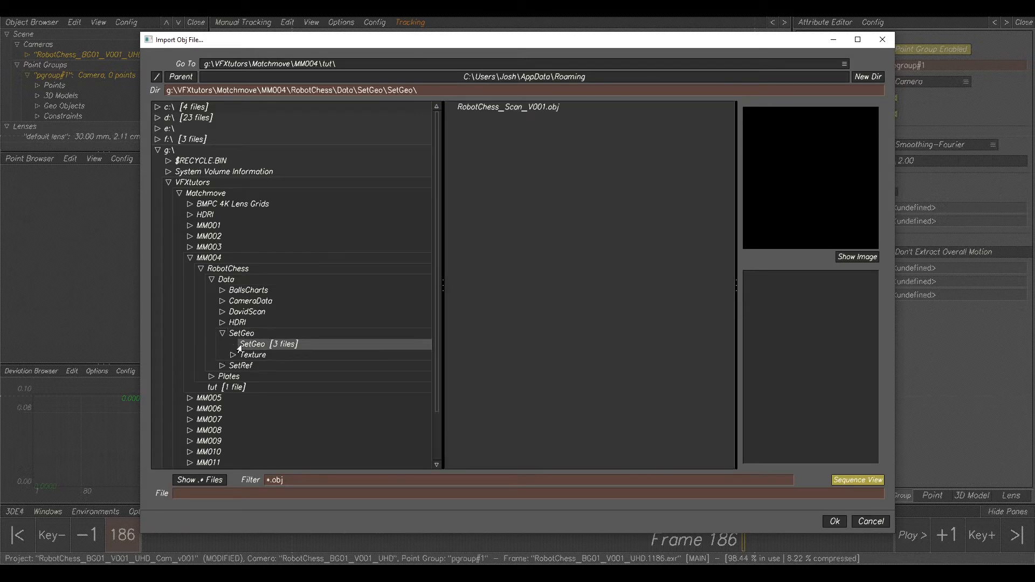
pyautogui.click(483, 110)
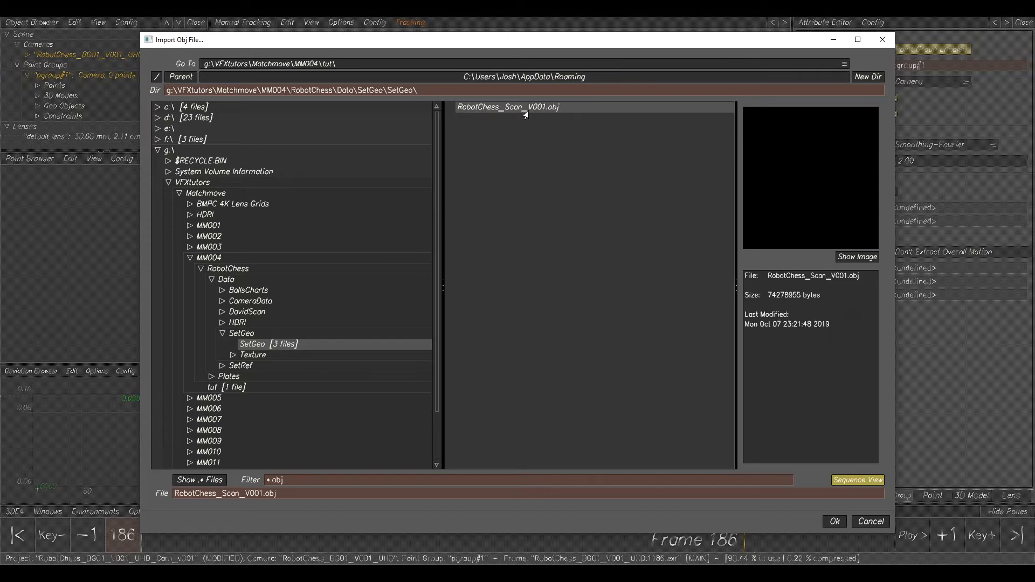
pyautogui.click(834, 521)
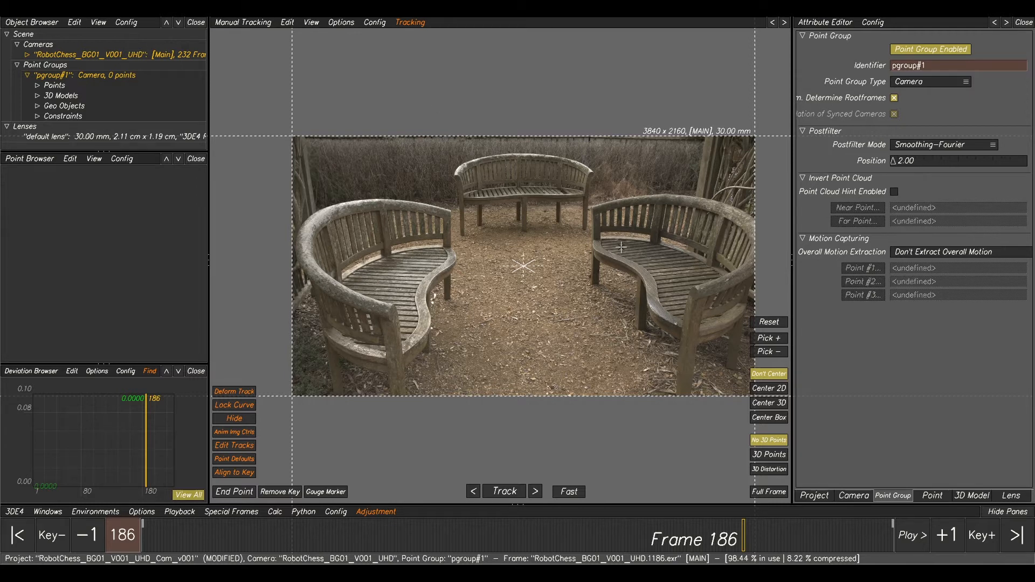
# - Show the scan in the Lineup view, center the models and orbit until the benches face the camera
pyautogui.press('F2')
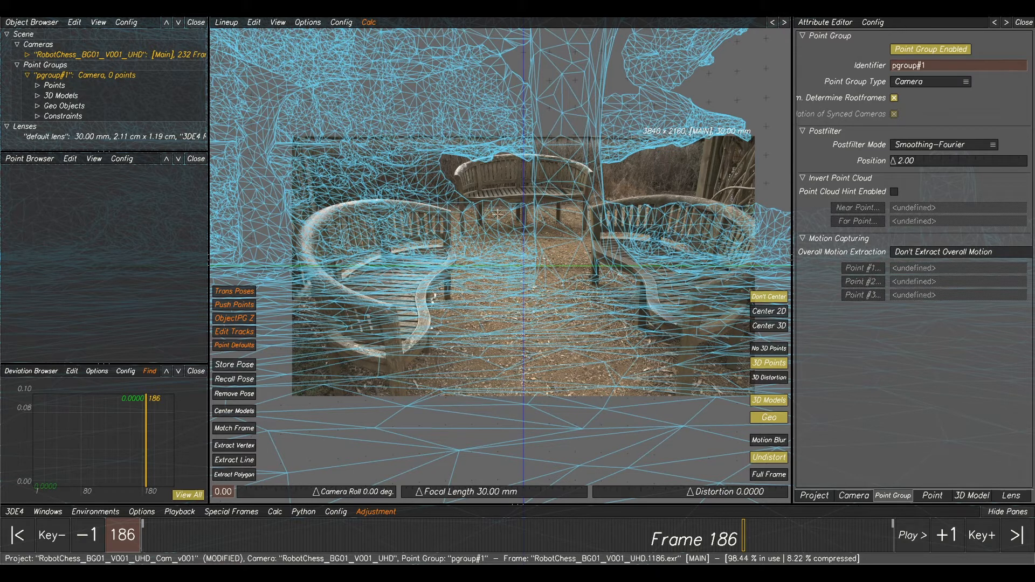
pyautogui.click(236, 412)
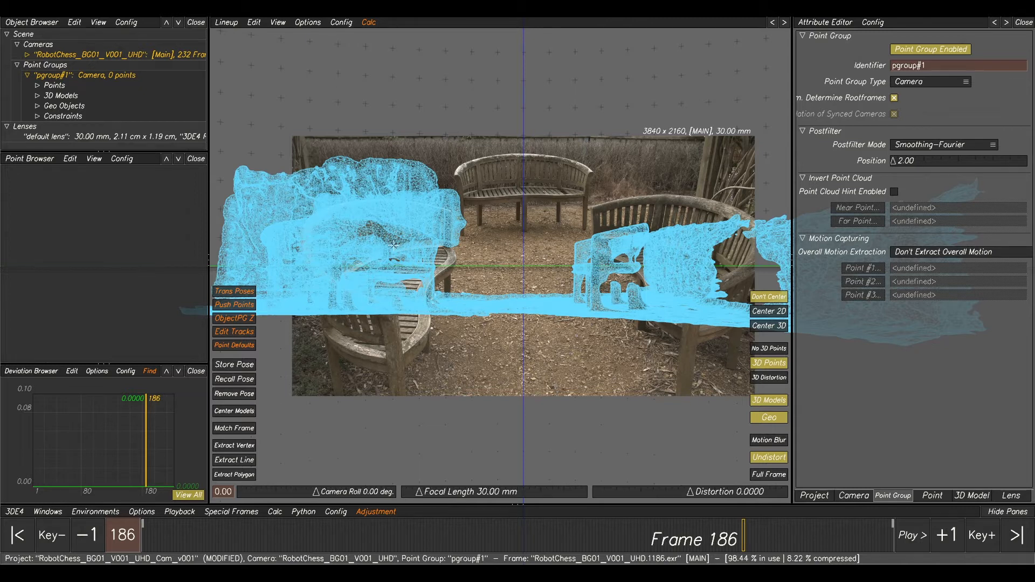
pyautogui.moveTo(604, 184); pyautogui.dragTo(368, 293)
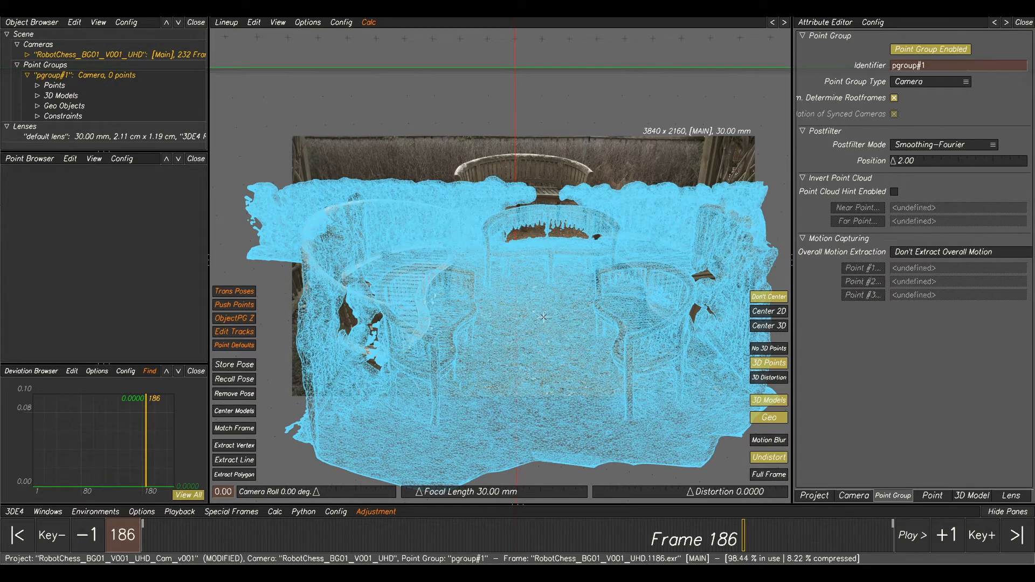
# - Lower the RobotChess_Scan_V001.obj model's rendering alpha to 0.12
pyautogui.click(971, 496)
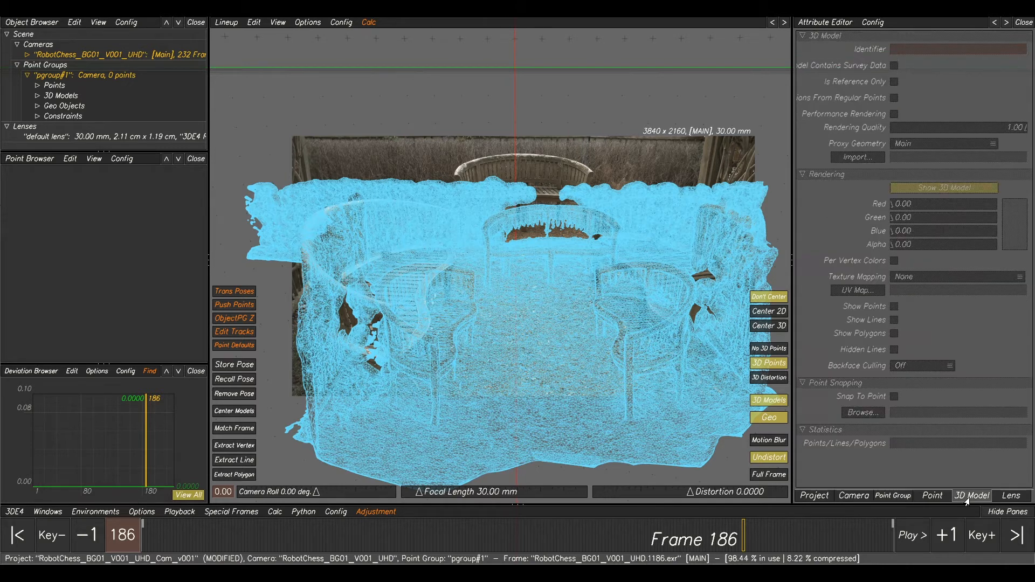
pyautogui.click(36, 96)
pyautogui.click(69, 106)
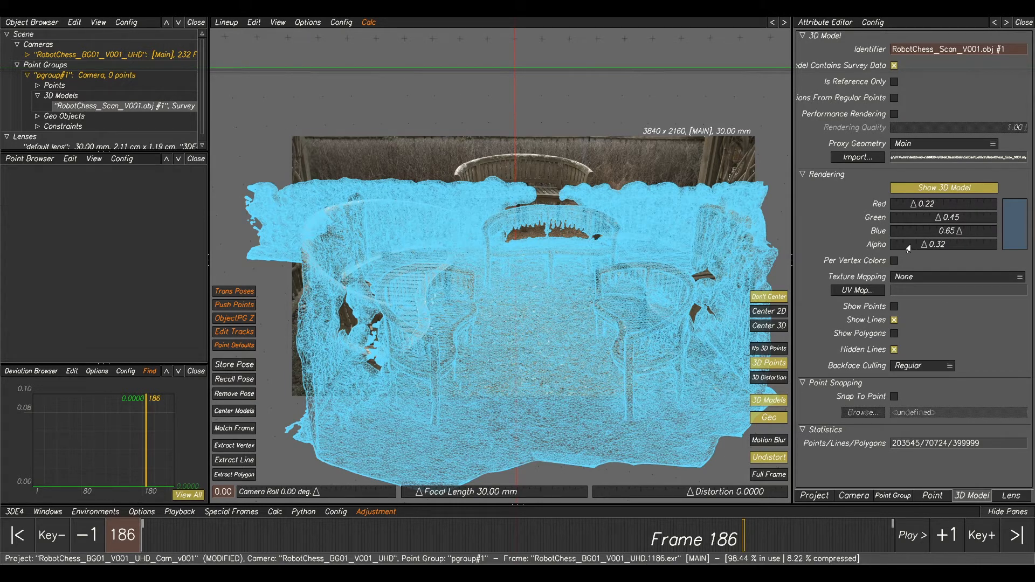
pyautogui.moveTo(924, 247); pyautogui.dragTo(901, 252)
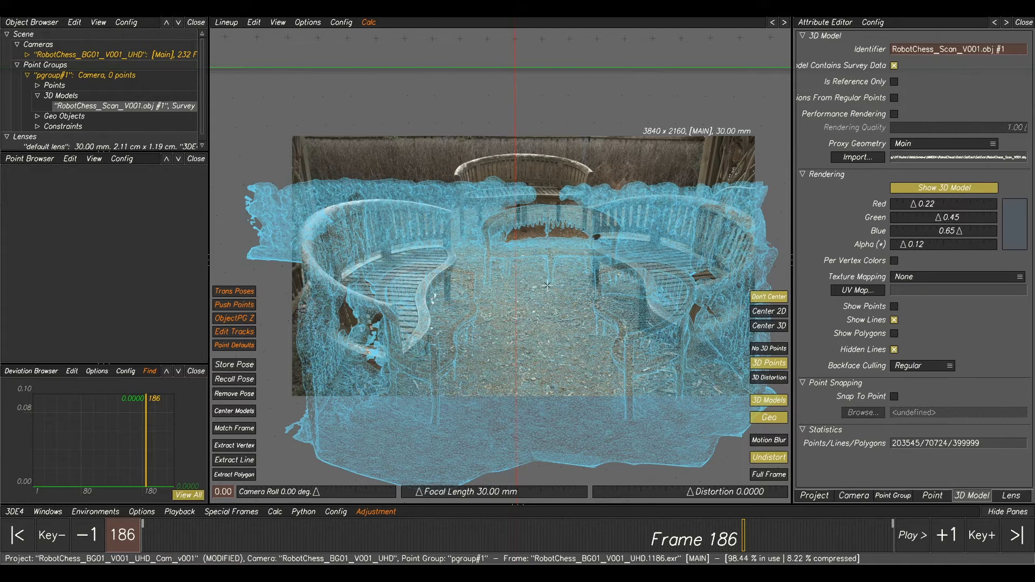
# - Move and rotate the lineup camera so the scanned benches roughly match the benches in the plate at frame 186
pyautogui.keyDown('alt'); pyautogui.moveTo(549, 291); pyautogui.dragTo(523, 237, button='middle'); pyautogui.keyUp('alt')
pyautogui.keyDown('alt'); pyautogui.moveTo(531, 254); pyautogui.dragTo(599, 298, button='right'); pyautogui.keyUp('alt')
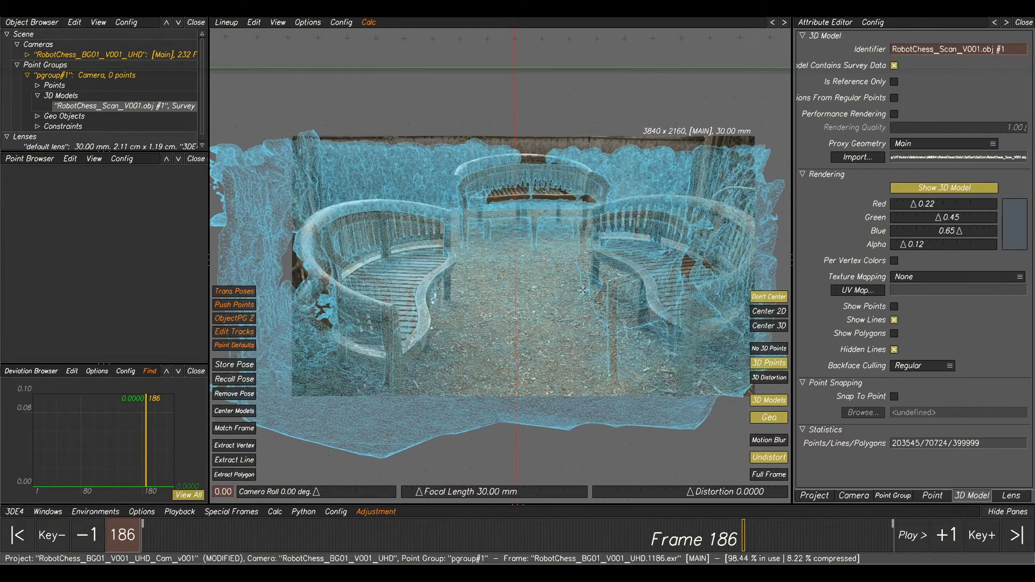
pyautogui.keyDown('alt'); pyautogui.moveTo(572, 278); pyautogui.dragTo(542, 307); pyautogui.keyUp('alt')
pyautogui.keyDown('alt'); pyautogui.moveTo(542, 306); pyautogui.dragTo(558, 317, button='right'); pyautogui.keyUp('alt')
pyautogui.keyDown('alt'); pyautogui.moveTo(589, 293); pyautogui.dragTo(589, 300); pyautogui.keyUp('alt')
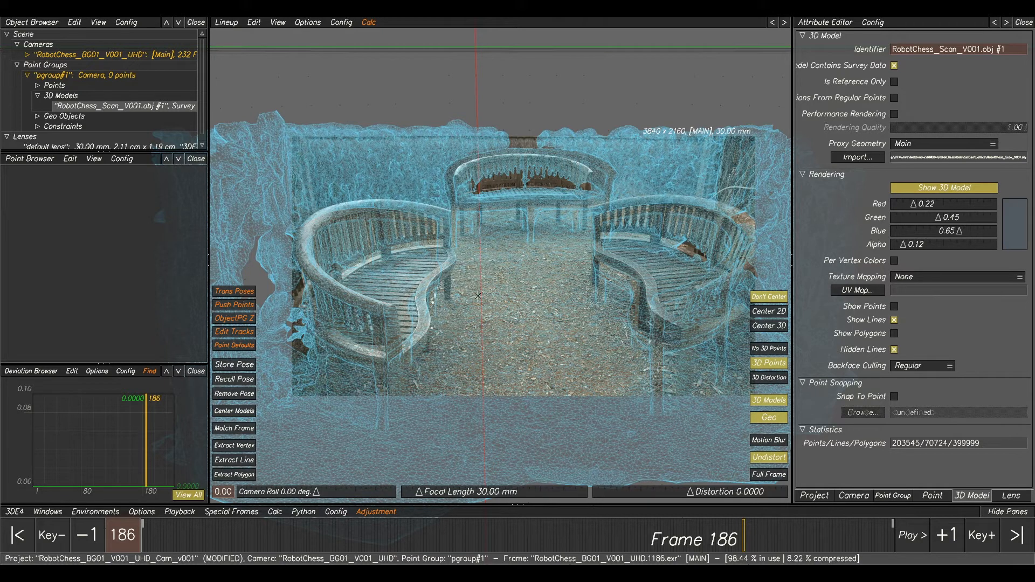
pyautogui.keyDown('alt'); pyautogui.moveTo(461, 323); pyautogui.dragTo(459, 323); pyautogui.keyUp('alt')
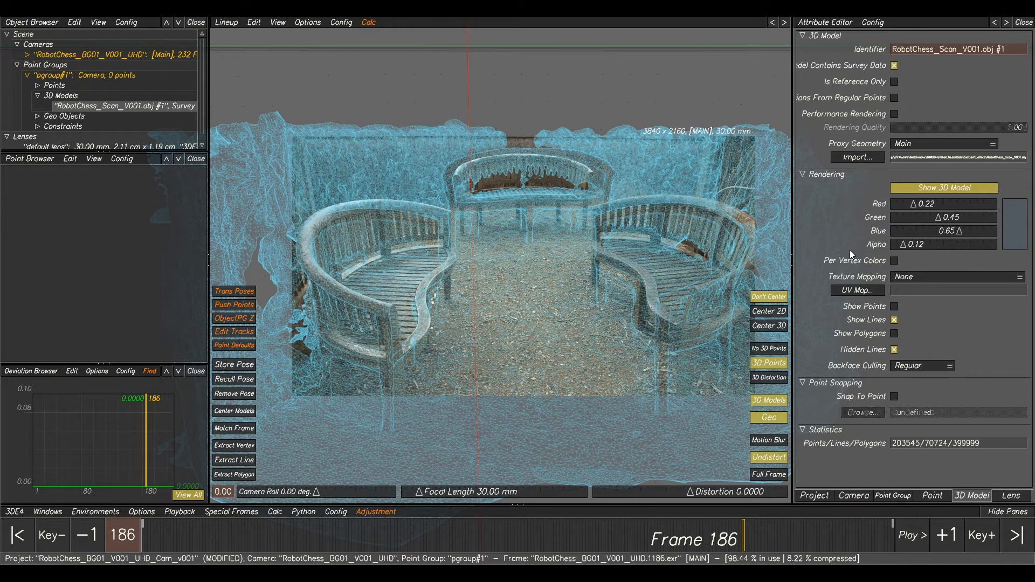
# - Apply RobotChess_Scan_V001.tif from the Texture folder as the scan's UV map and show its polygons instead of its lines
pyautogui.click(853, 292)
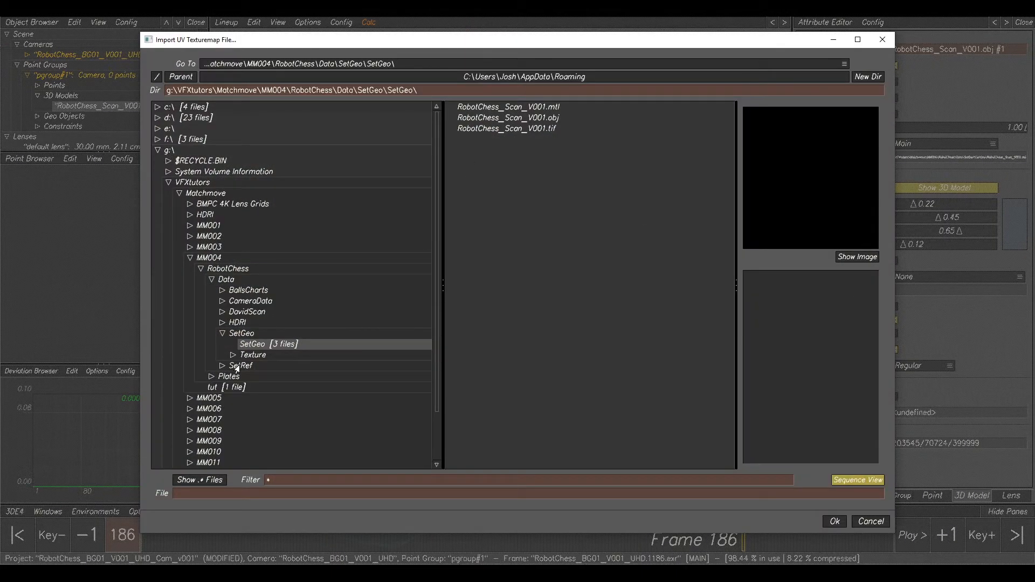
pyautogui.click(250, 355)
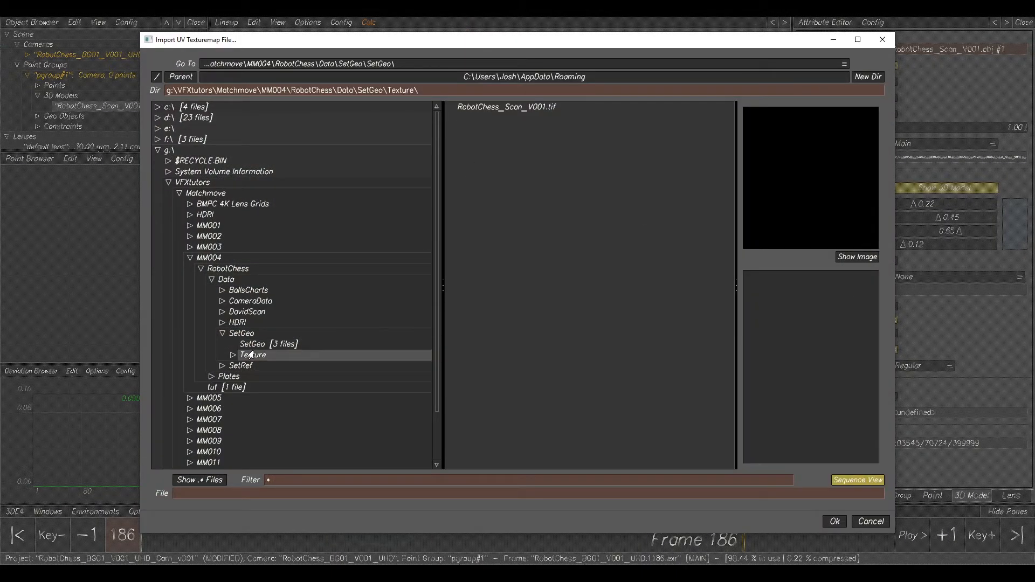
pyautogui.click(520, 109)
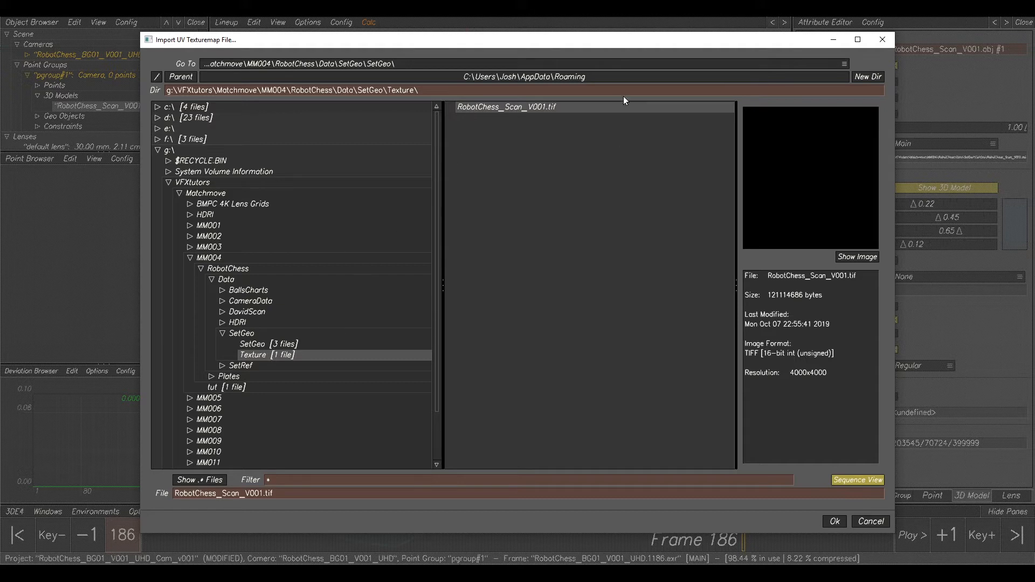
pyautogui.click(830, 526)
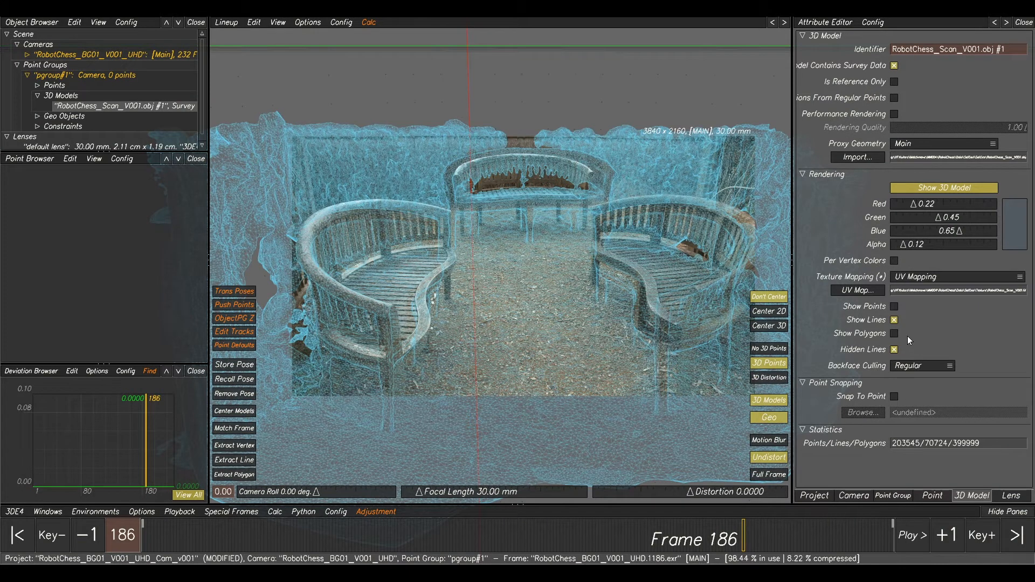
pyautogui.click(894, 321)
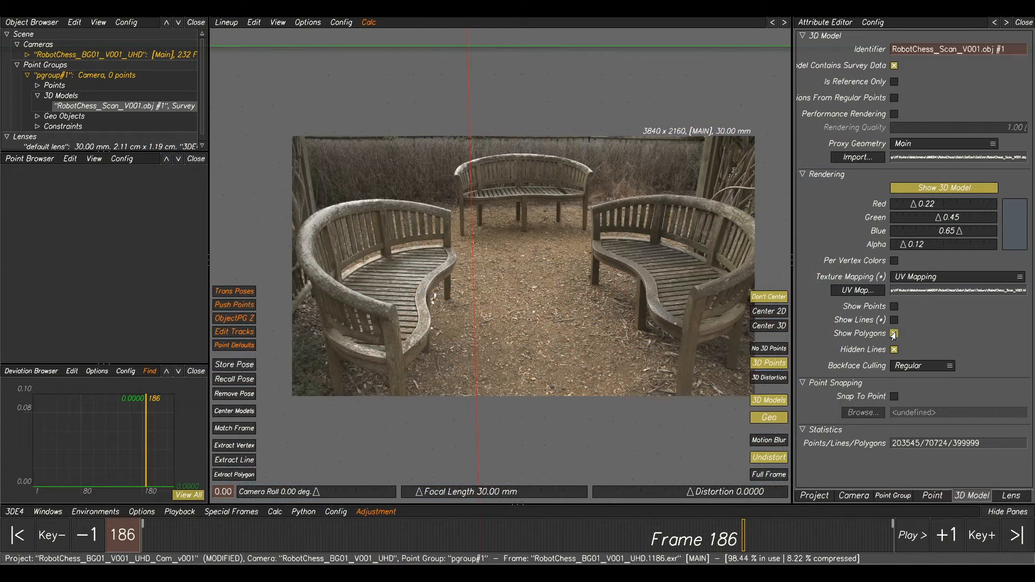
pyautogui.click(895, 334)
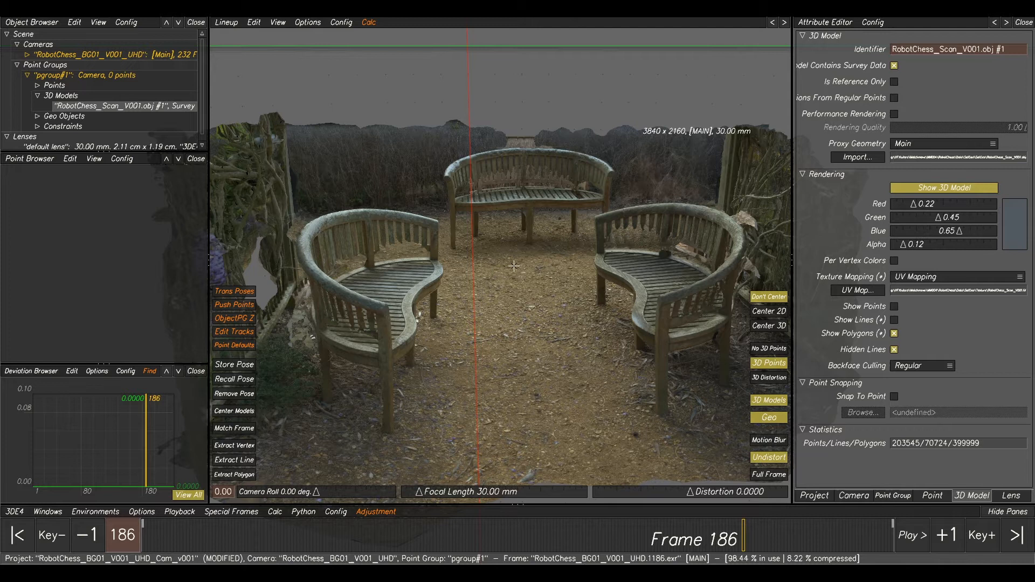
# - Compare the left bench in the plate at frame 186 with the textured scan to find features recognisable in both
pyautogui.press('F1')
pyautogui.scroll(3, 445, 312)
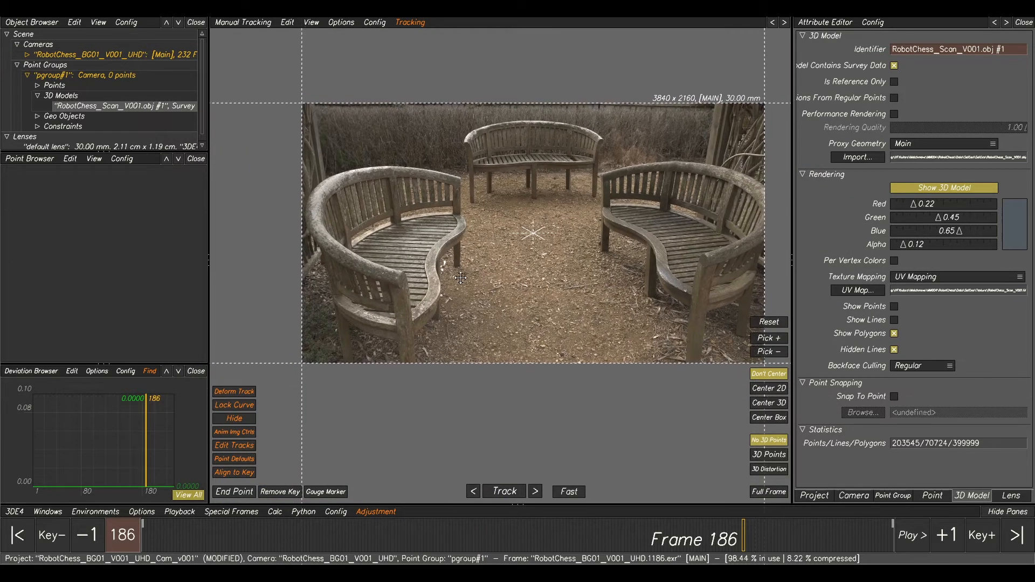
pyautogui.scroll(-4, 549, 207)
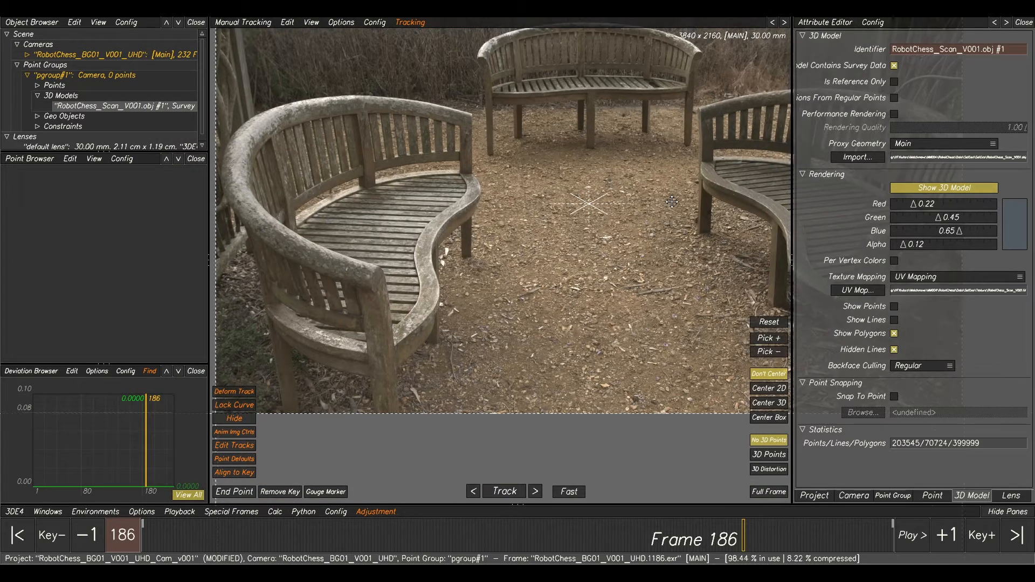
pyautogui.scroll(3, 427, 249)
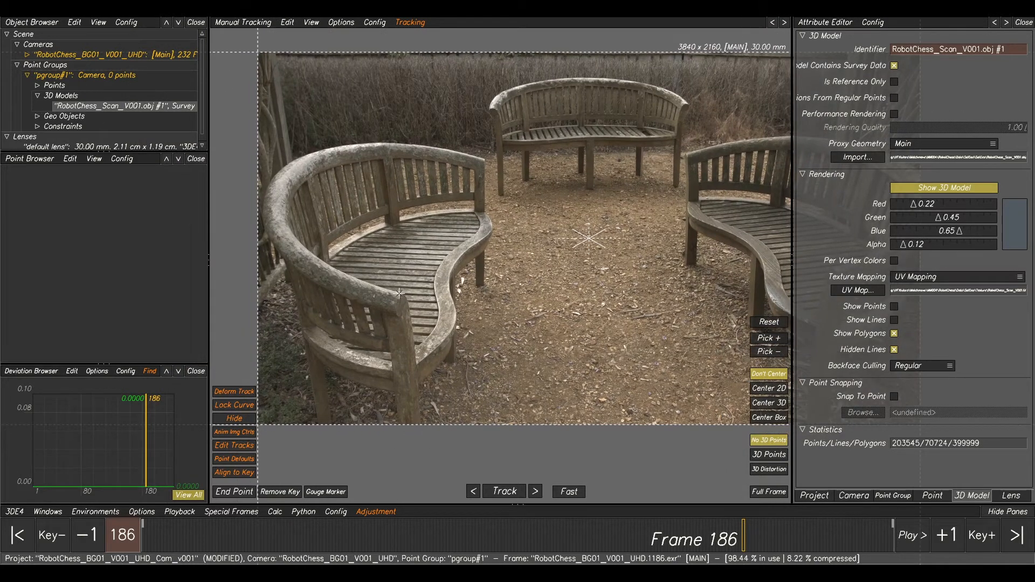
pyautogui.scroll(2, 399, 293)
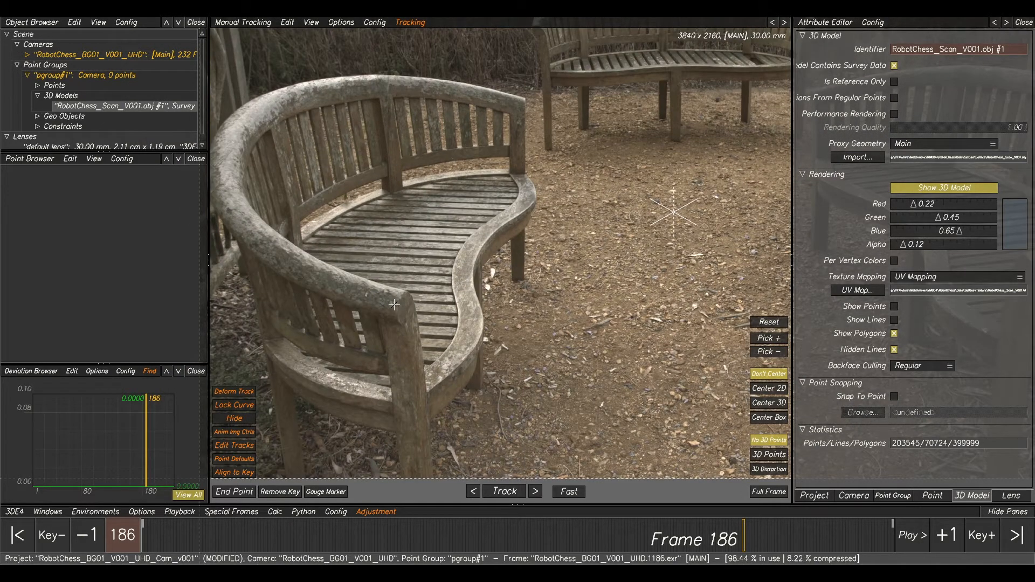
pyautogui.scroll(4, 394, 304)
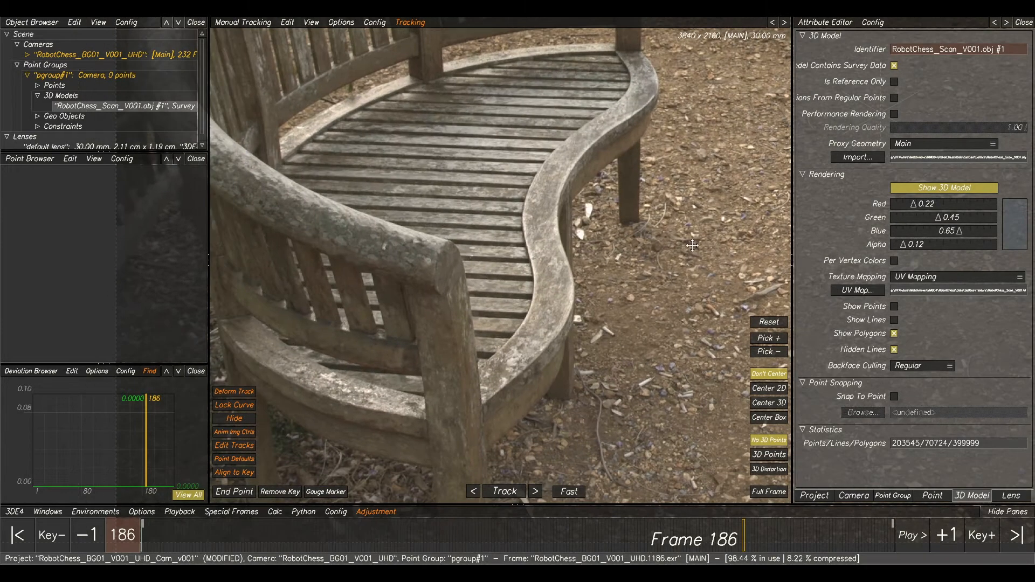
pyautogui.press('F2')
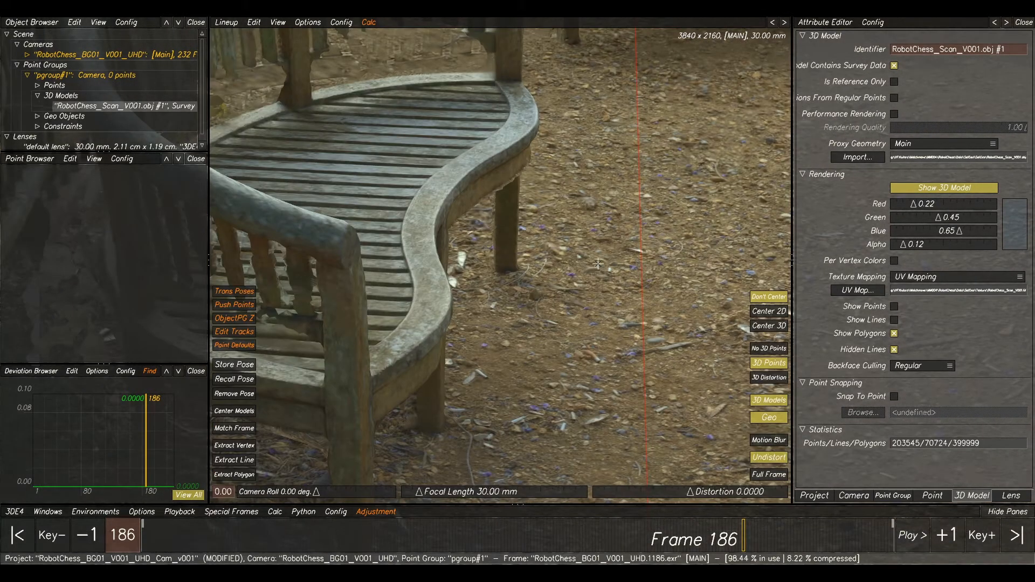
pyautogui.scroll(-3, 677, 268)
pyautogui.scroll(3, 677, 350)
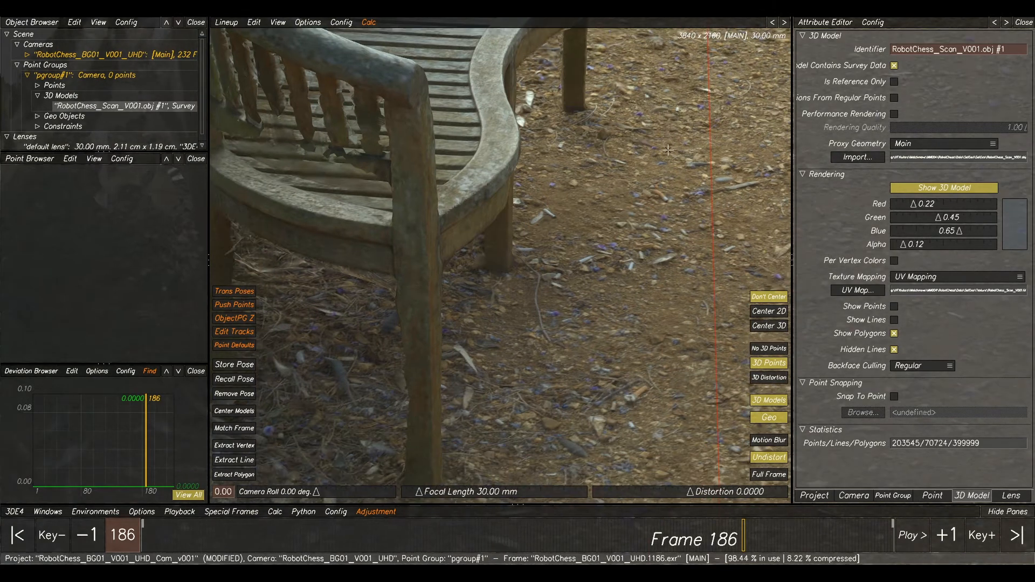
pyautogui.scroll(-3, 677, 350)
pyautogui.scroll(3, 565, 251)
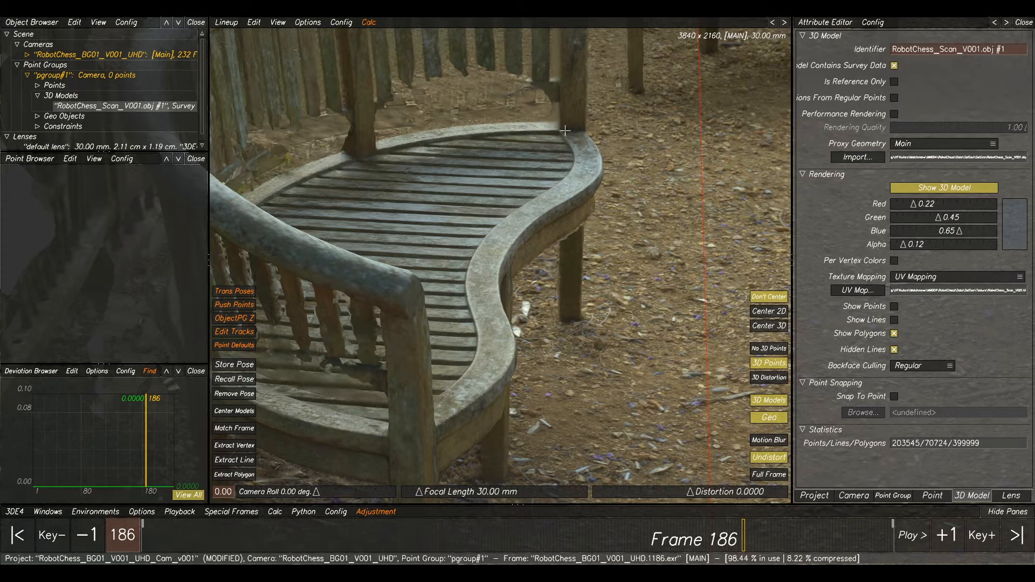
# - Place a tracking point on the plate at frame 186 where the left bench's seat rim meets its far end post
pyautogui.press('F1')
pyautogui.scroll(-3, 650, 92)
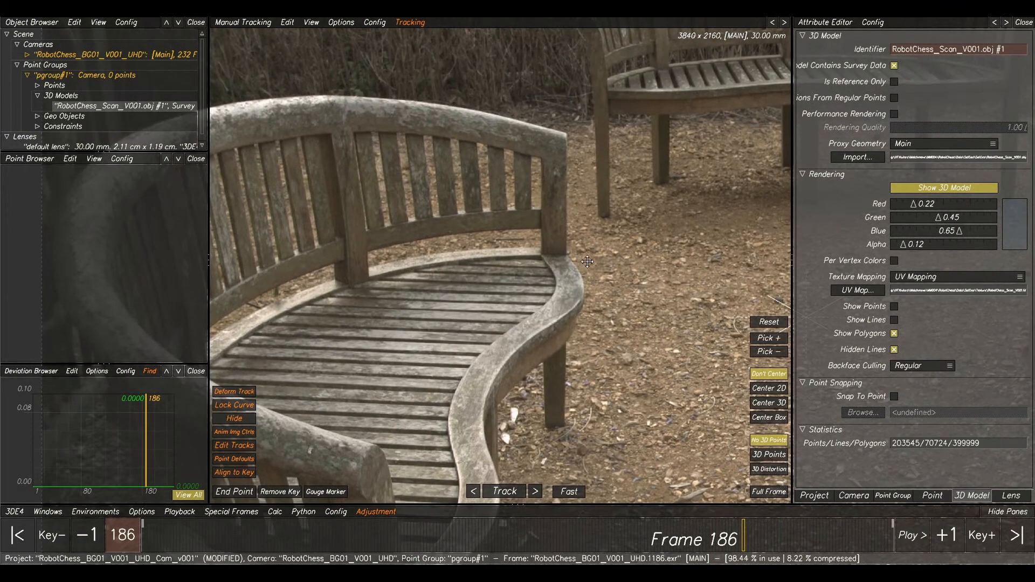
pyautogui.scroll(5, 546, 274)
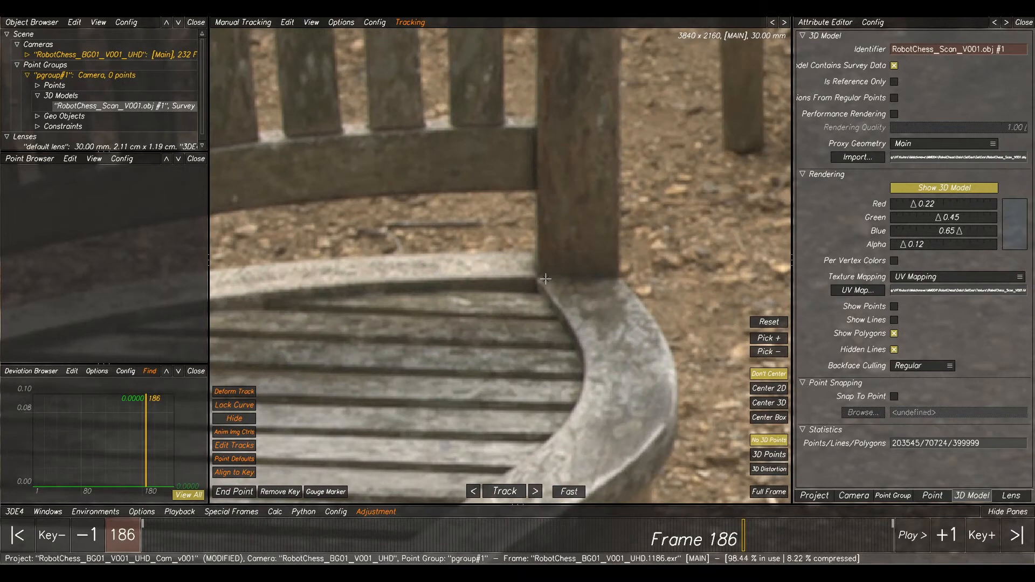
pyautogui.keyDown('ctrl'); pyautogui.click(536, 280); pyautogui.keyUp('ctrl')
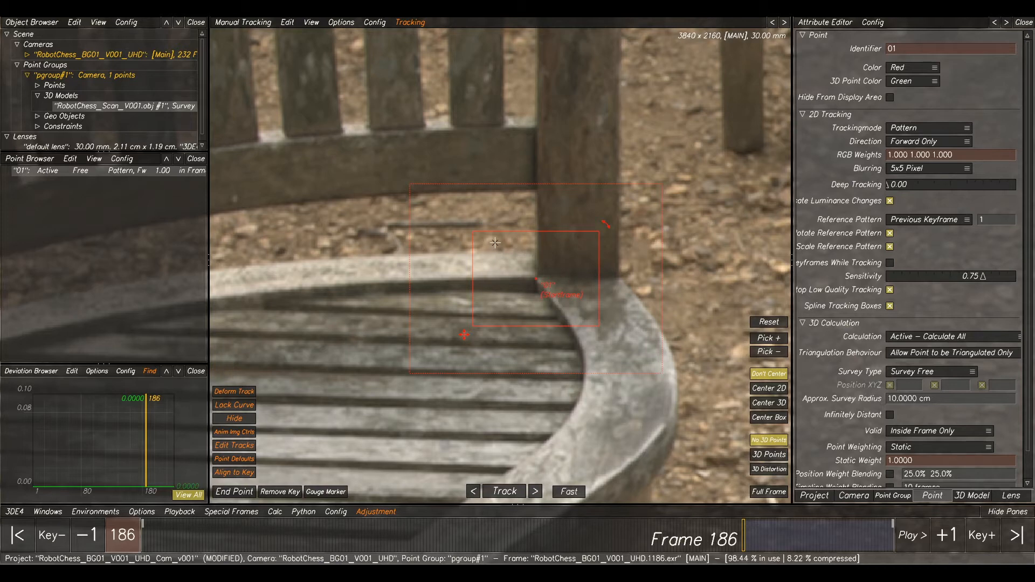
# - Add a second tracking point at the right bench's inner seat corner, beside its far end post
pyautogui.scroll(-6, 589, 231)
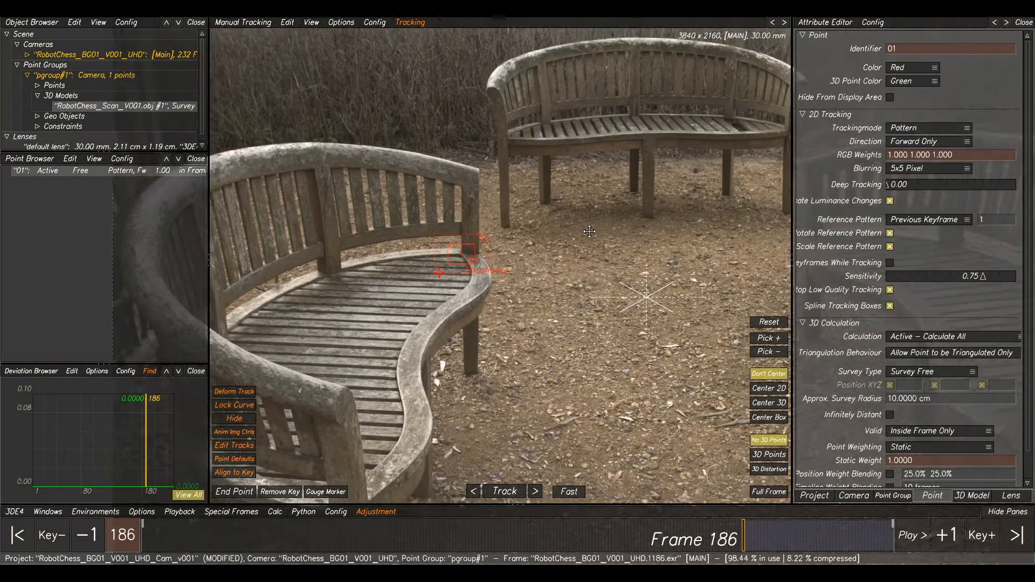
pyautogui.scroll(5, 441, 246)
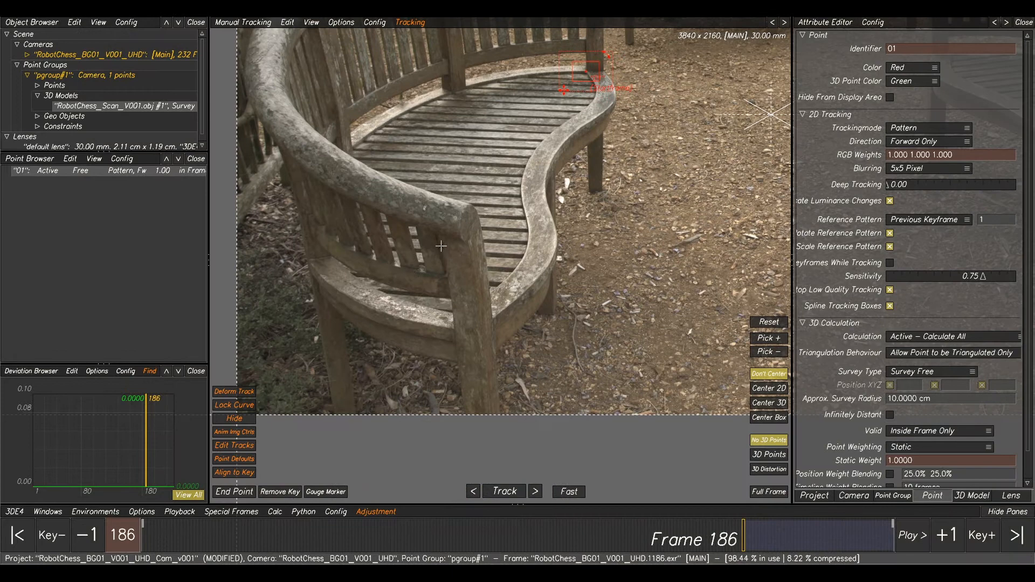
pyautogui.moveTo(496, 214); pyautogui.dragTo(462, 238, button='middle')
pyautogui.moveTo(587, 232); pyautogui.dragTo(581, 213, button='middle')
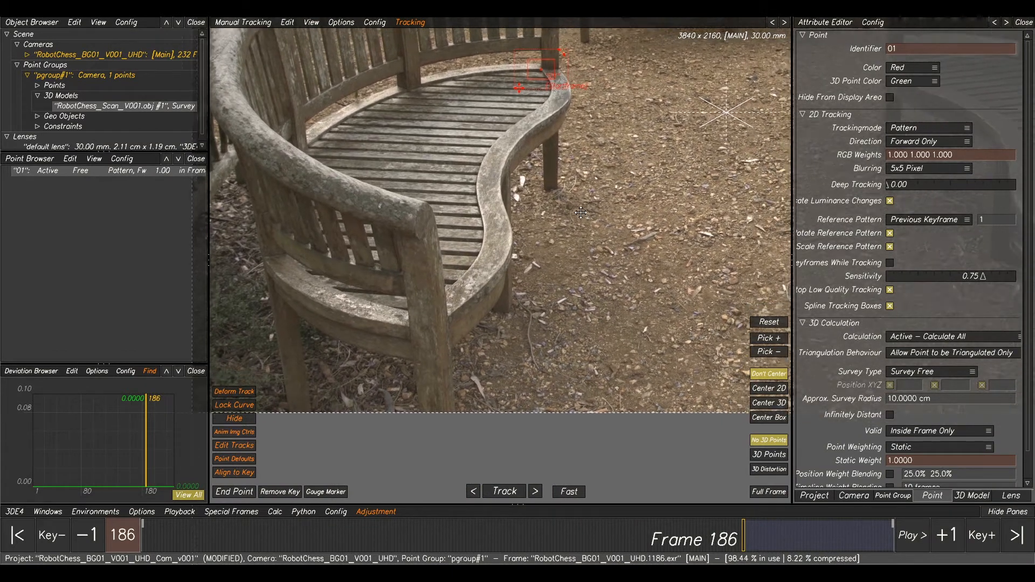
pyautogui.scroll(-5, 580, 213)
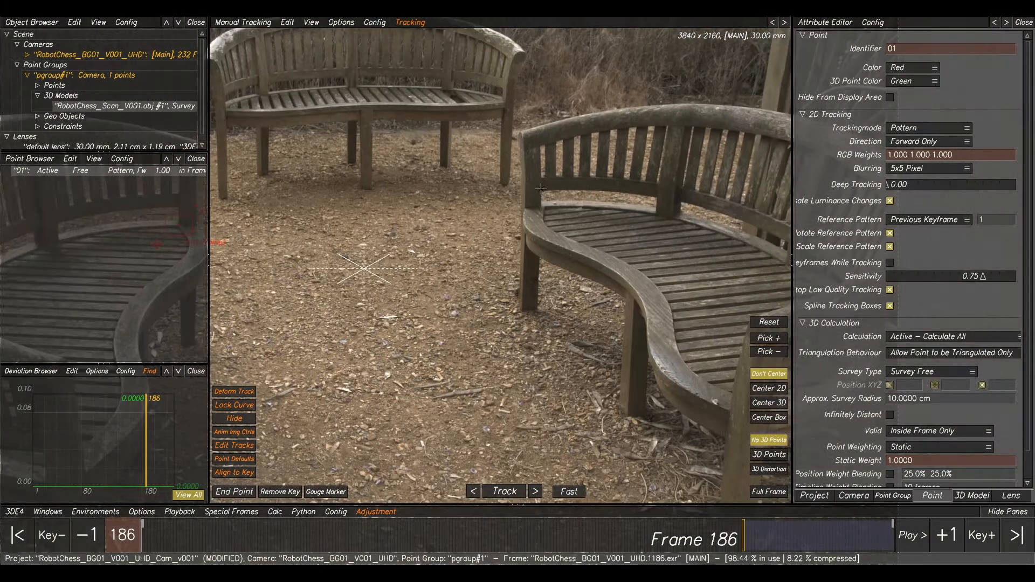
pyautogui.scroll(5, 540, 189)
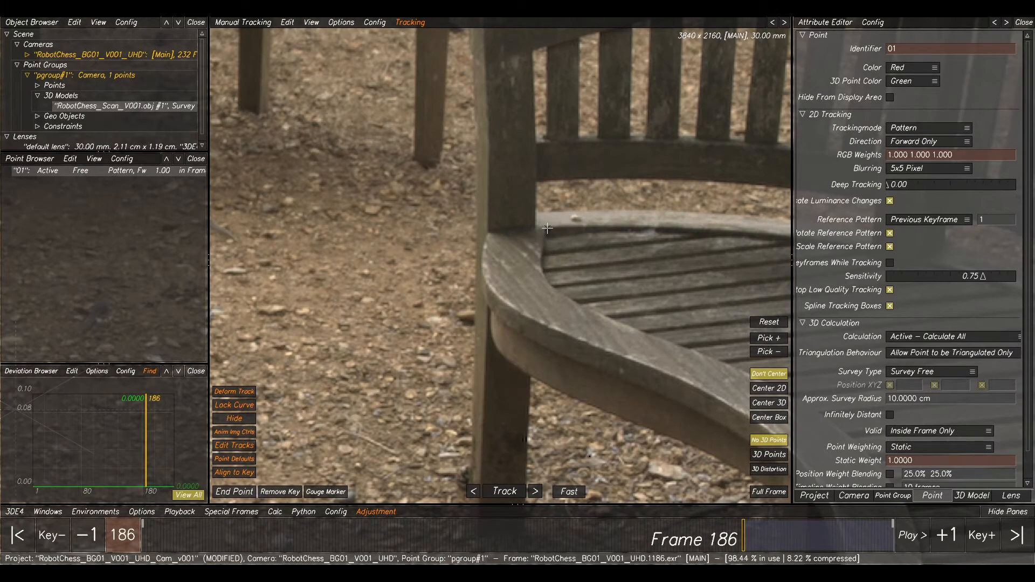
pyautogui.keyDown('ctrl'); pyautogui.click(547, 227); pyautogui.keyUp('ctrl')
# - Add two tracking points on the rear bench, where its left and right backrest posts meet the seat
pyautogui.scroll(-5, 637, 220)
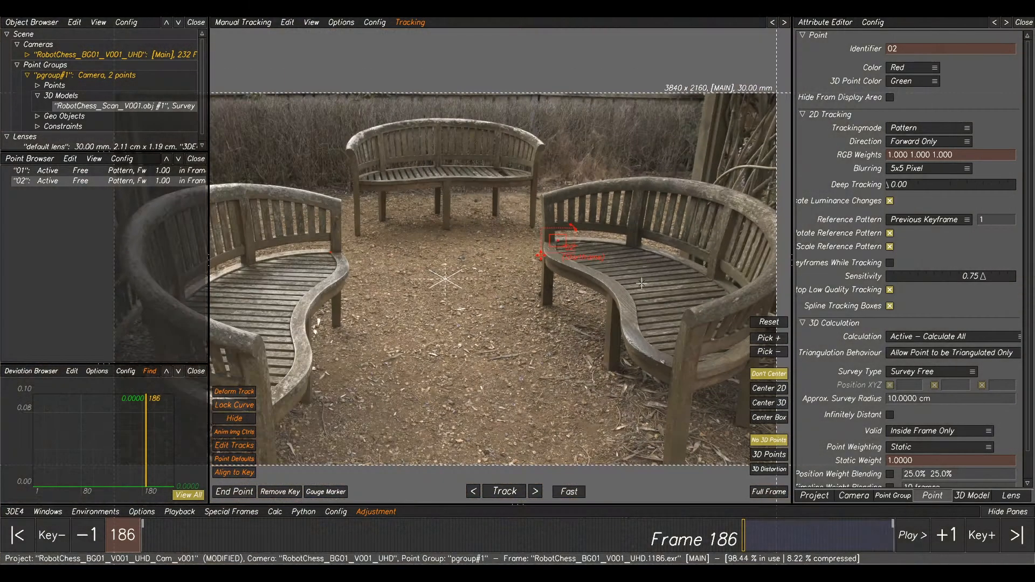
pyautogui.scroll(5, 637, 220)
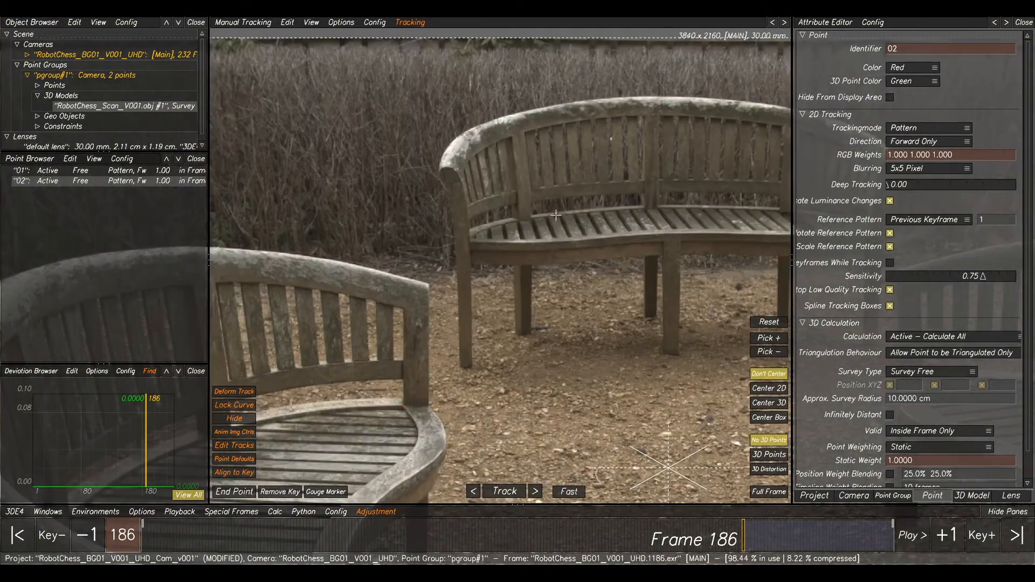
pyautogui.scroll(4, 509, 219)
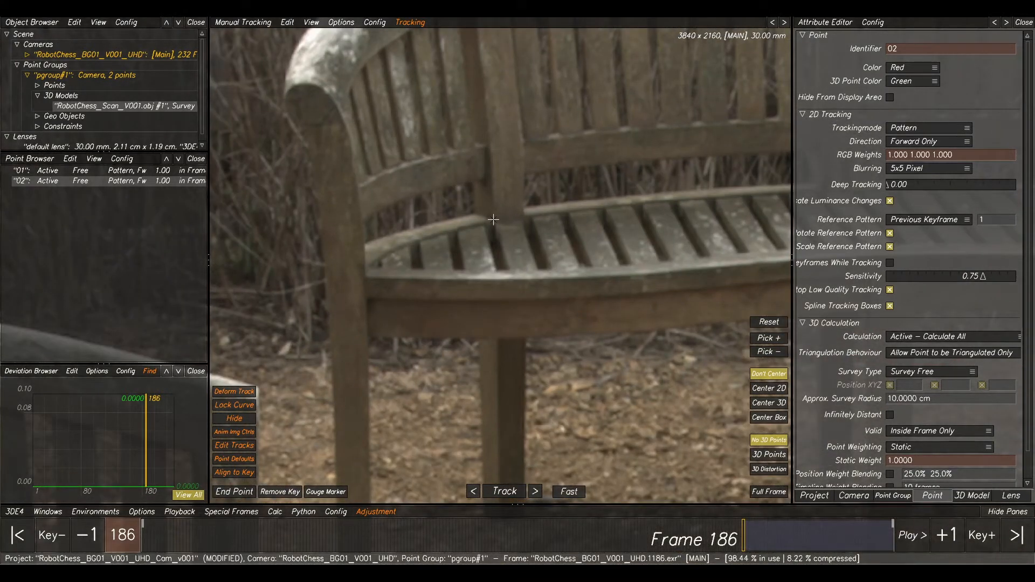
pyautogui.keyDown('ctrl'); pyautogui.click(495, 219); pyautogui.keyUp('ctrl')
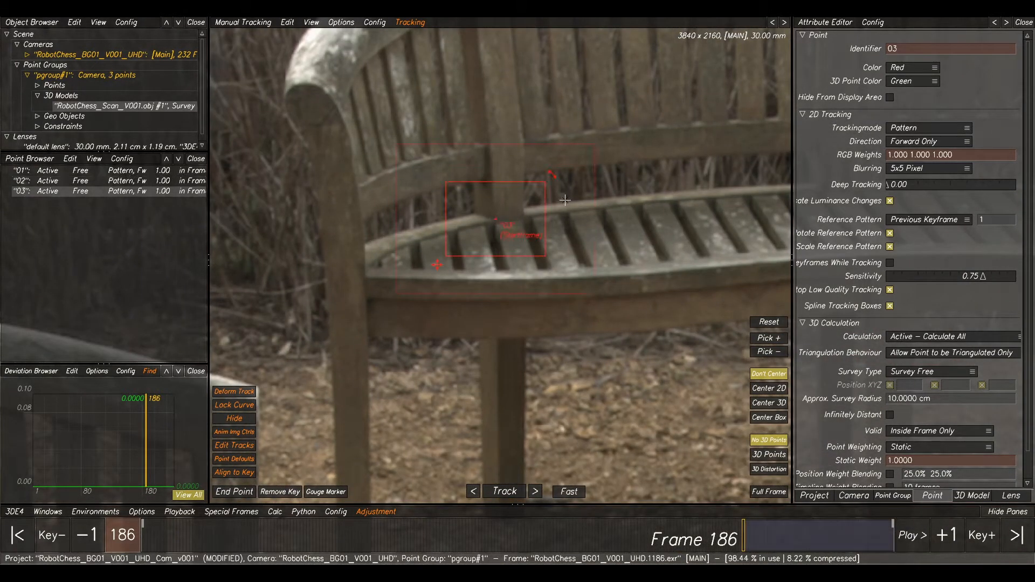
pyautogui.scroll(-6, 377, 230)
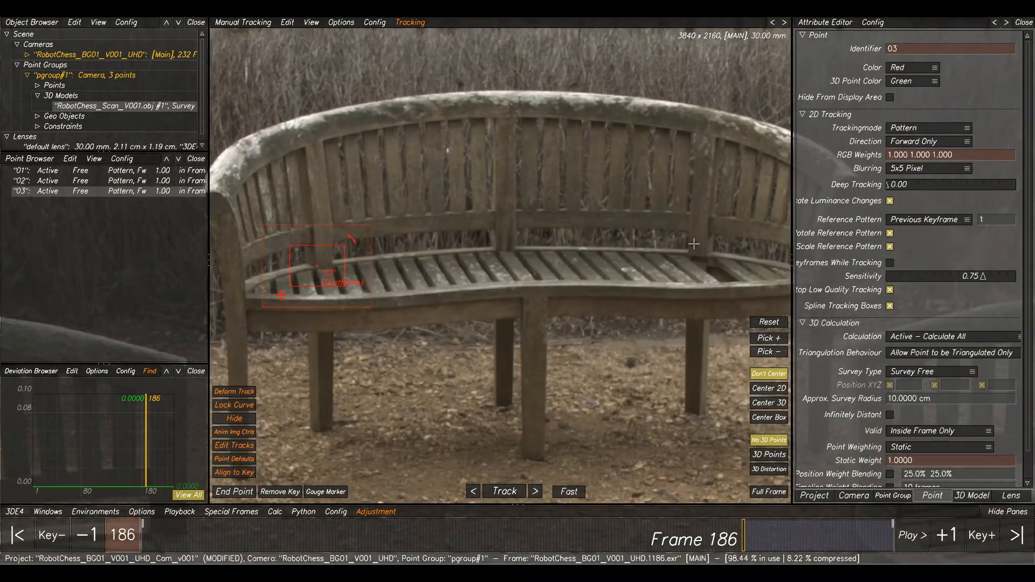
pyautogui.scroll(2, 535, 245)
pyautogui.scroll(4, 535, 245)
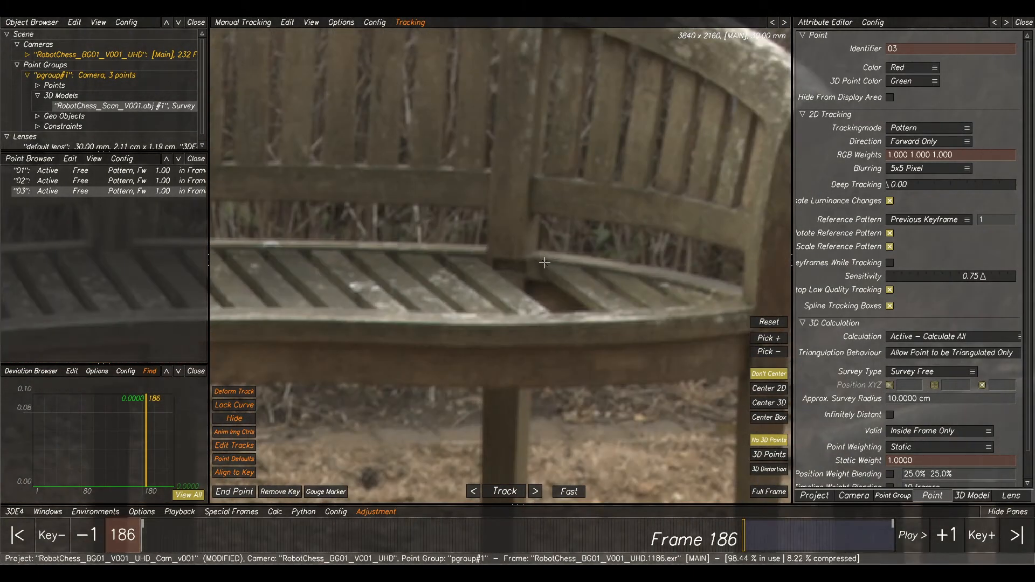
pyautogui.keyDown('ctrl'); pyautogui.click(542, 261); pyautogui.keyUp('ctrl')
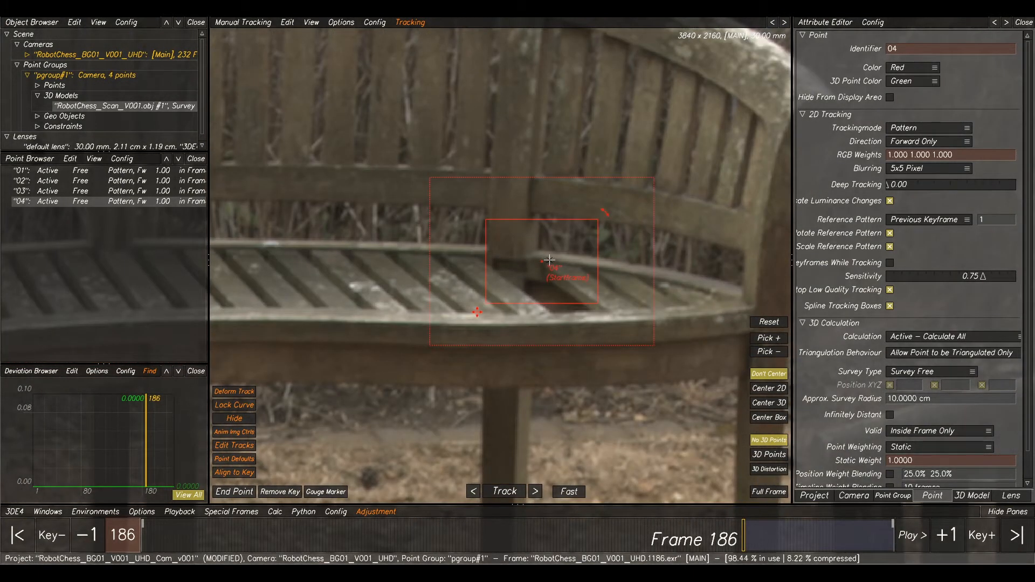
# - Add a tracking point on the light spot near the front end of the left bench's armrest
pyautogui.scroll(-10, 539, 282)
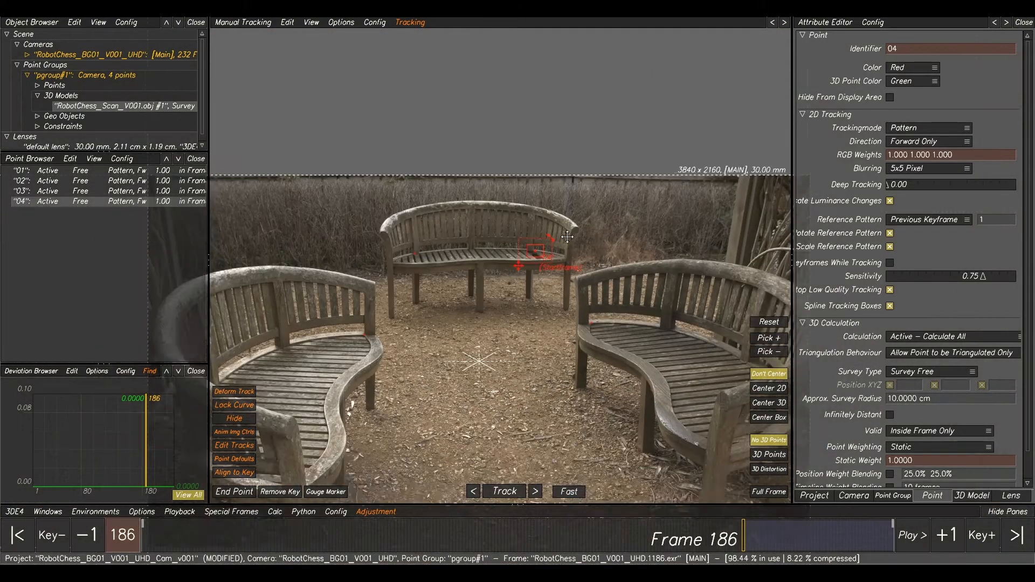
pyautogui.scroll(5, 400, 335)
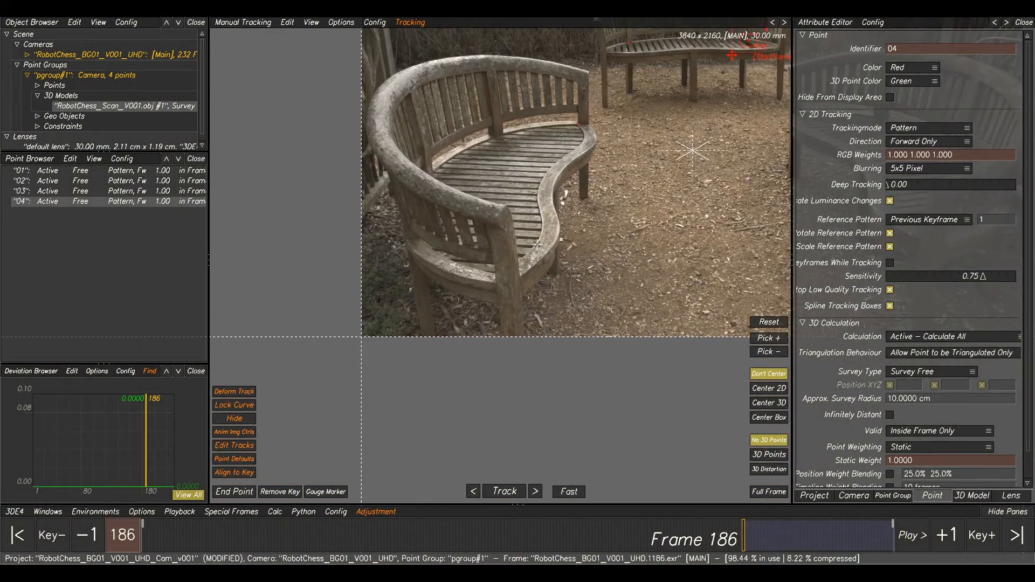
pyautogui.scroll(4, 500, 214)
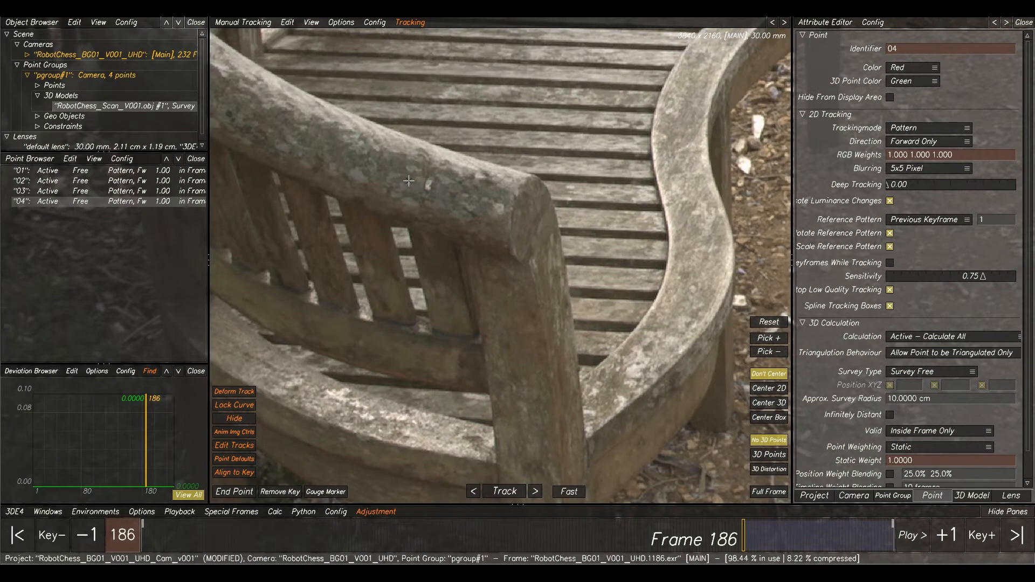
pyautogui.keyDown('ctrl'); pyautogui.click(429, 184); pyautogui.keyUp('ctrl')
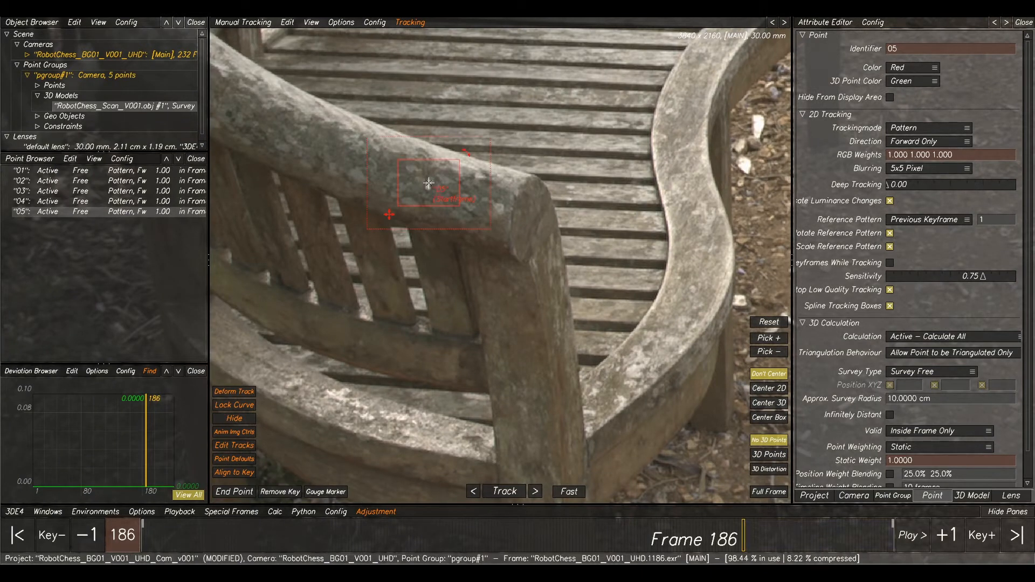
# - Add a tracking point on the ground between the benches and another on the light spot of the right bench's armrest
pyautogui.scroll(-5, 504, 210)
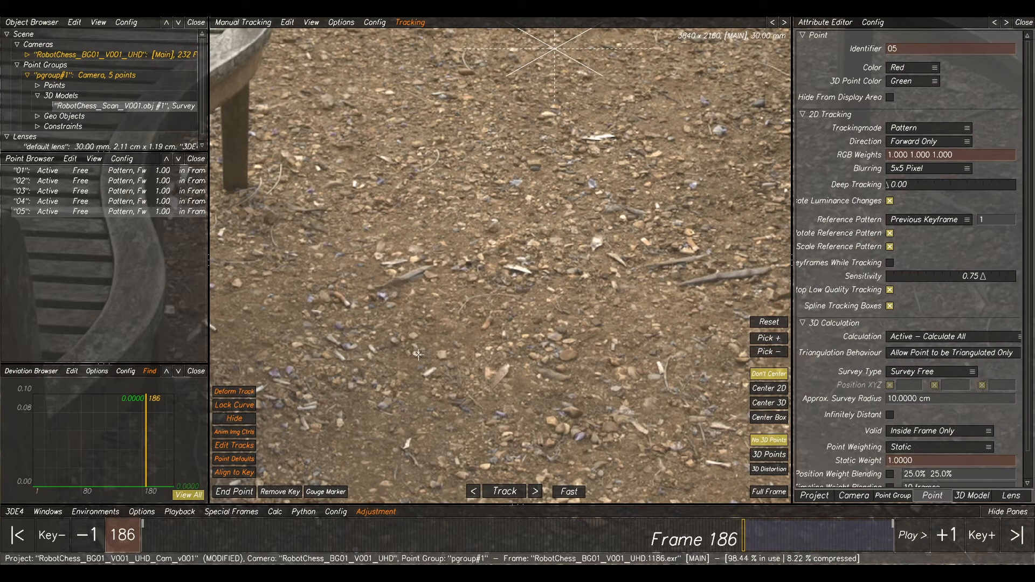
pyautogui.keyDown('ctrl'); pyautogui.click(418, 354); pyautogui.keyUp('ctrl')
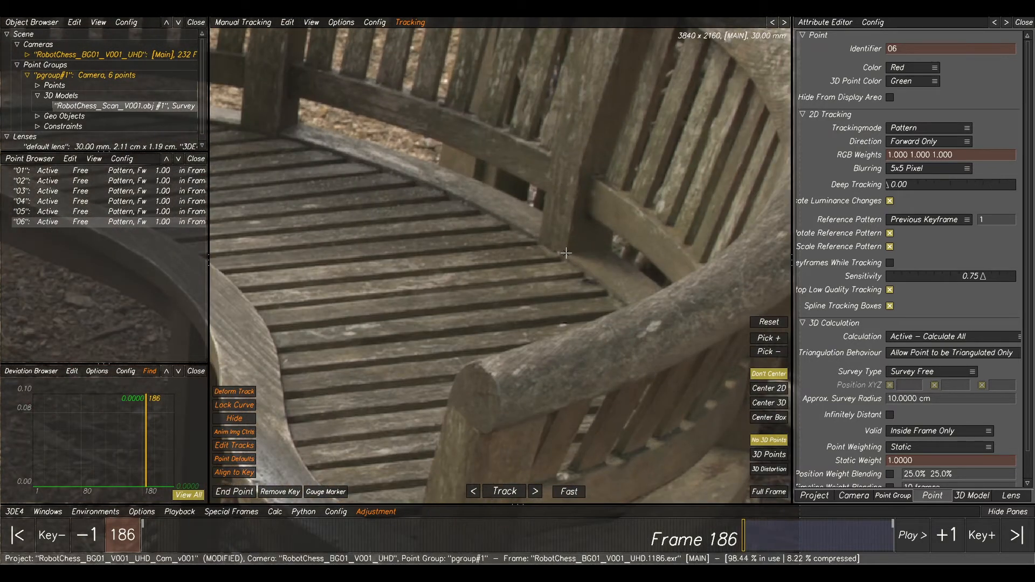
pyautogui.keyDown('ctrl'); pyautogui.click(654, 326); pyautogui.keyUp('ctrl')
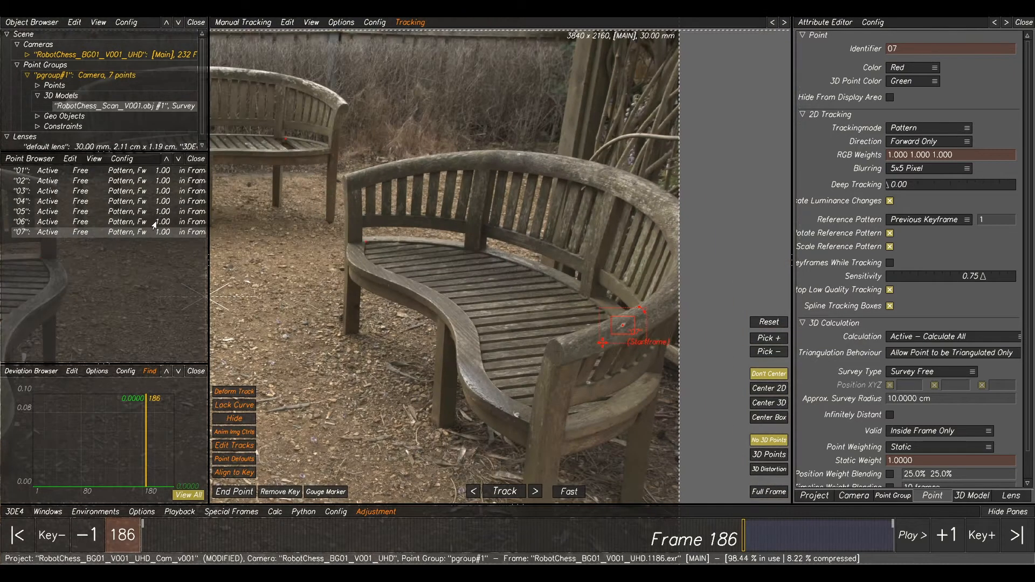
# - Survey point 01 onto the scan with Extract Polygon, at the left bench's inner seat corner beside its far end post
pyautogui.scroll(-5, 358, 286)
pyautogui.moveTo(421, 311); pyautogui.dragTo(653, 291, button='middle')
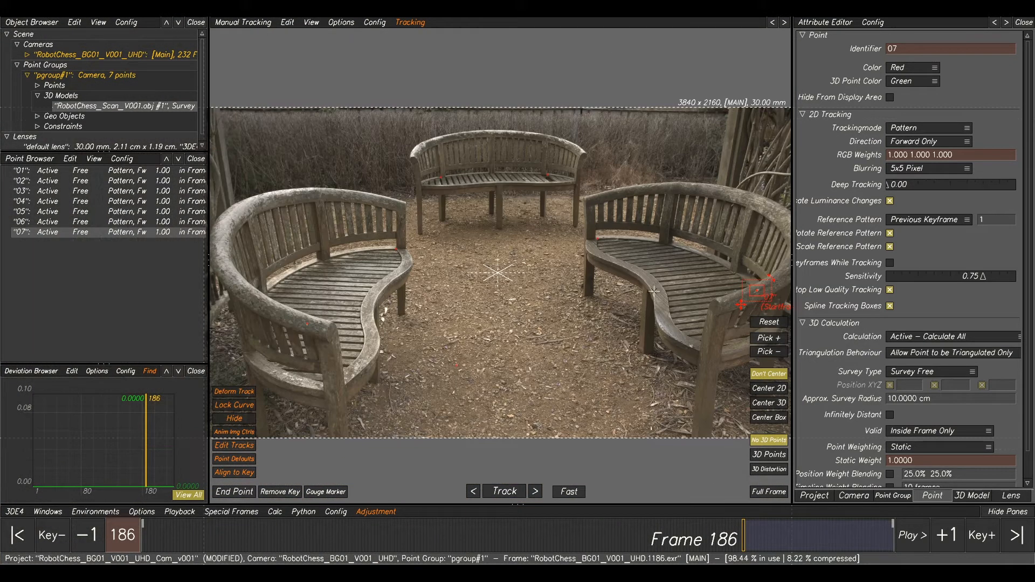
pyautogui.click(72, 173)
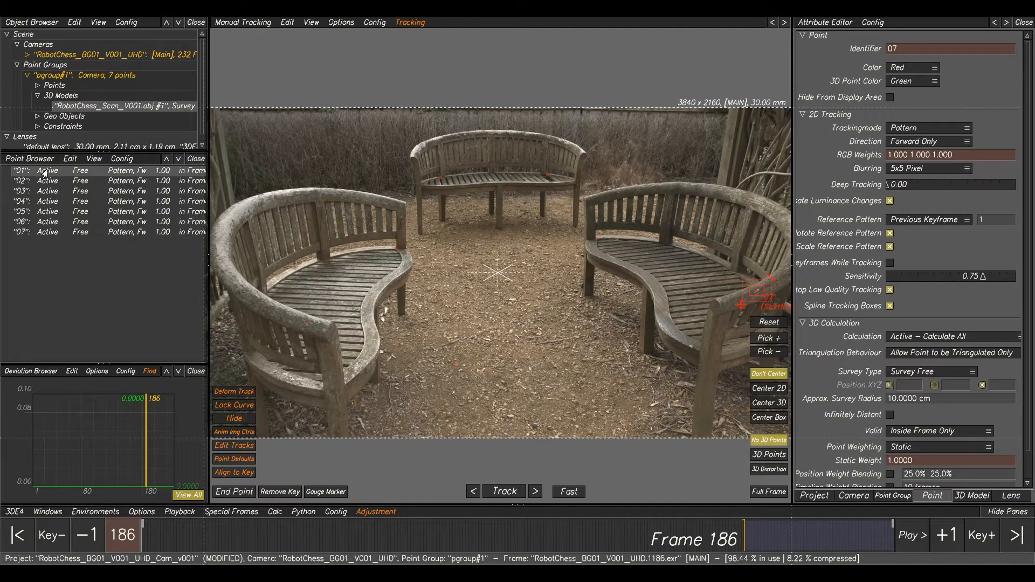
pyautogui.scroll(3, 401, 264)
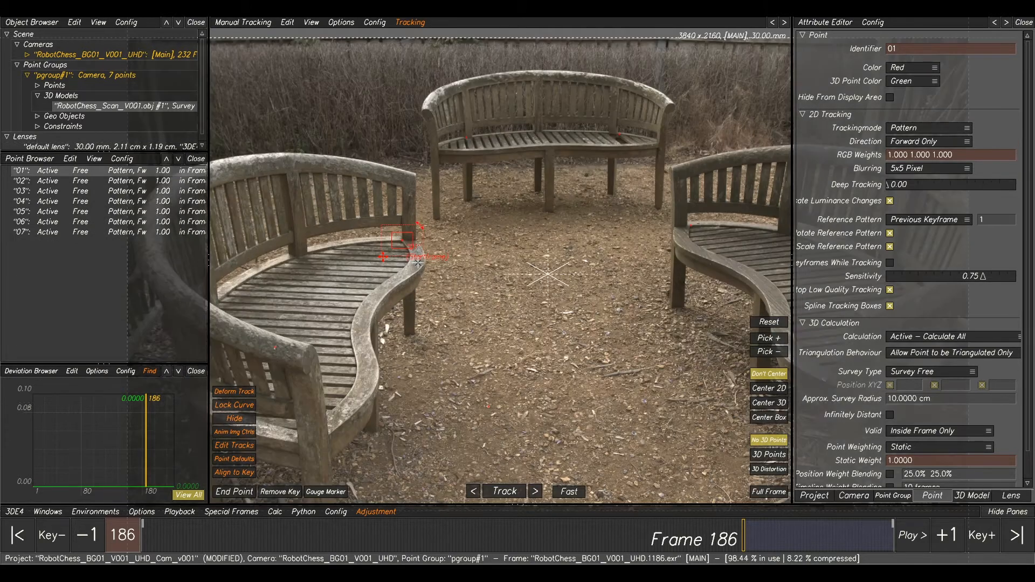
pyautogui.press('F5')
pyautogui.moveTo(439, 272); pyautogui.dragTo(525, 281, button='middle')
pyautogui.scroll(3, 477, 262)
pyautogui.scroll(2, 524, 281)
pyautogui.press('F2')
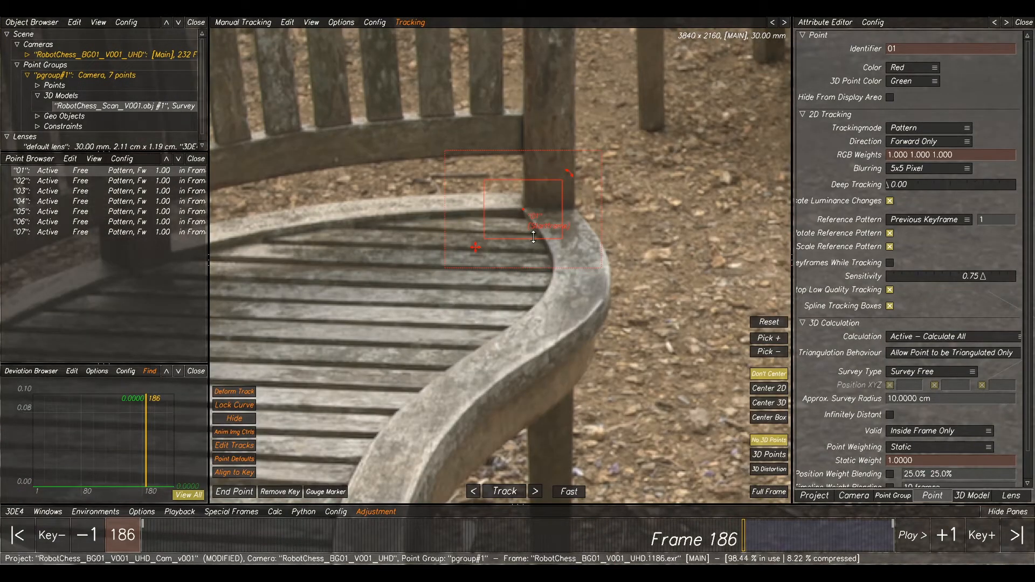
pyautogui.press('F5')
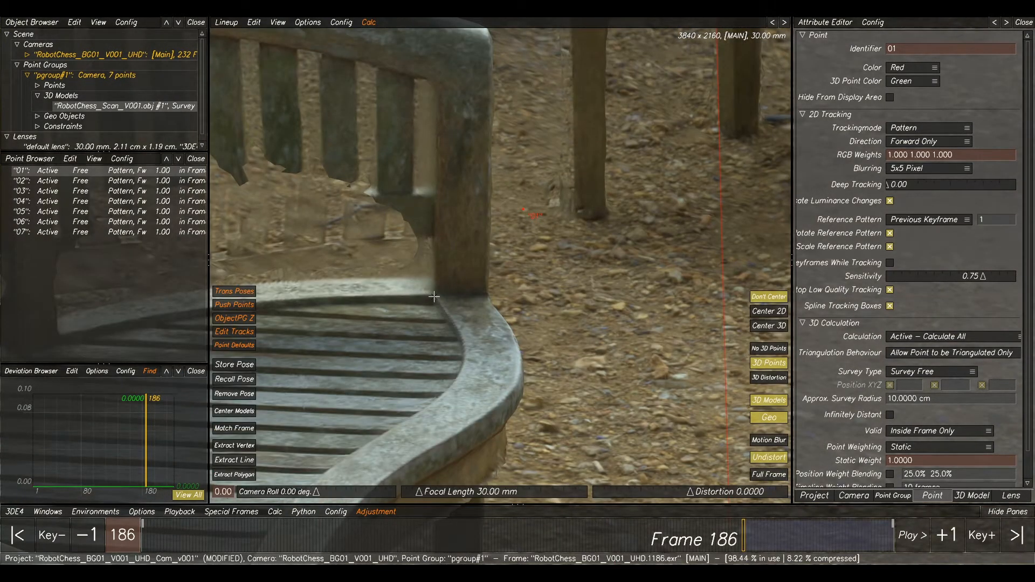
pyautogui.click(230, 475)
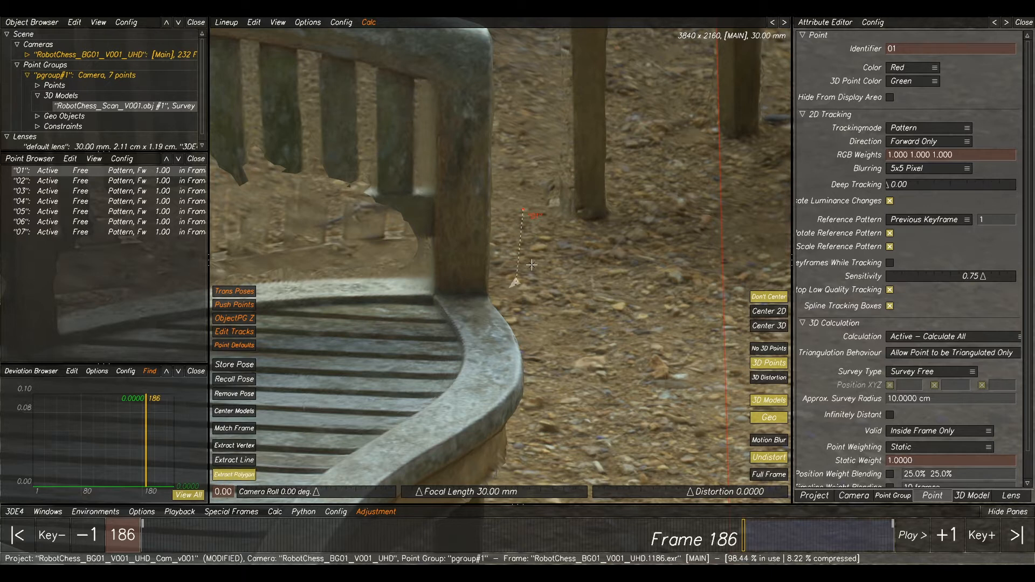
pyautogui.click(434, 297)
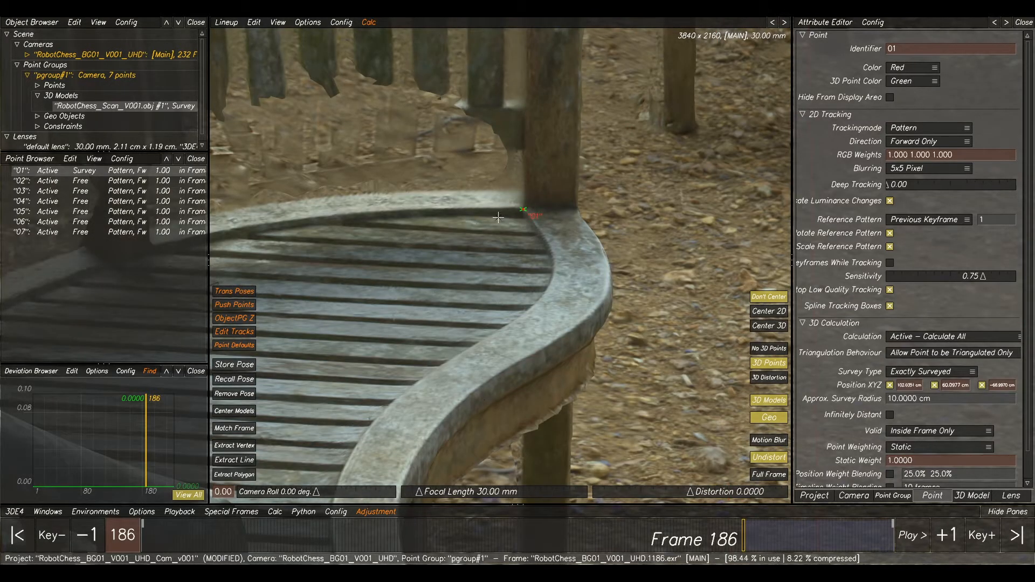
pyautogui.scroll(4, 520, 209)
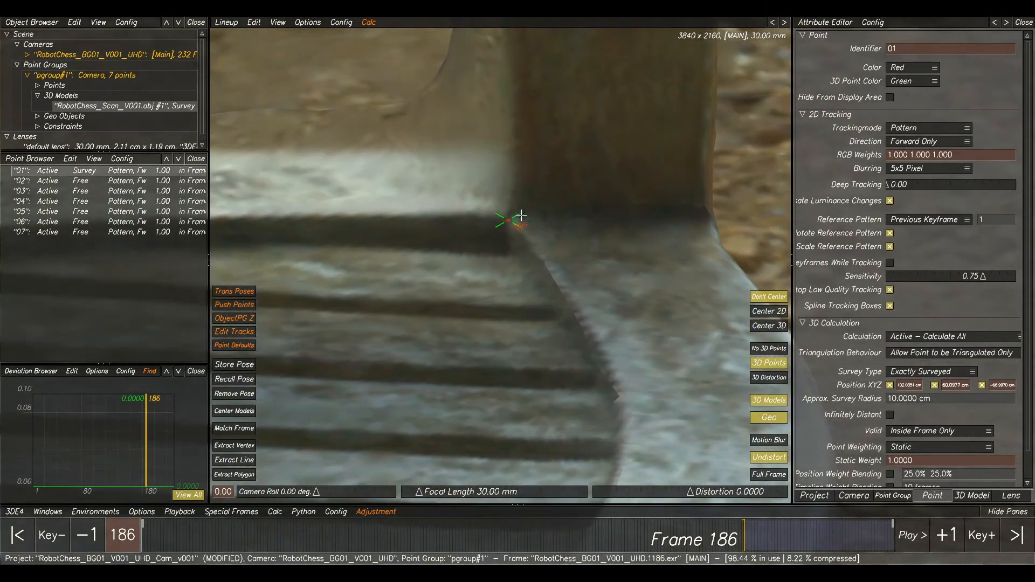
pyautogui.scroll(-2, 502, 218)
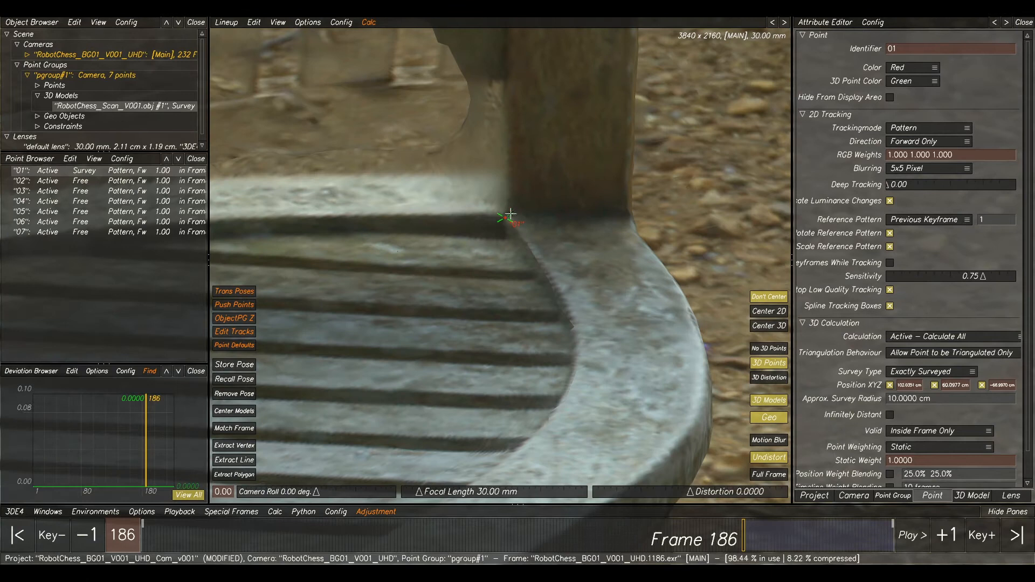
pyautogui.scroll(-2, 499, 213)
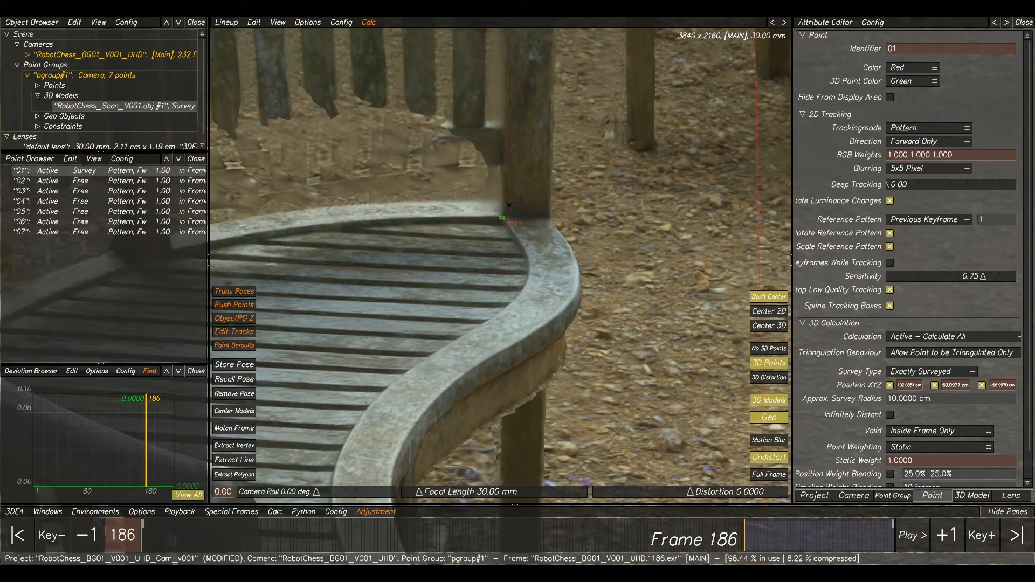
pyautogui.scroll(4, 502, 212)
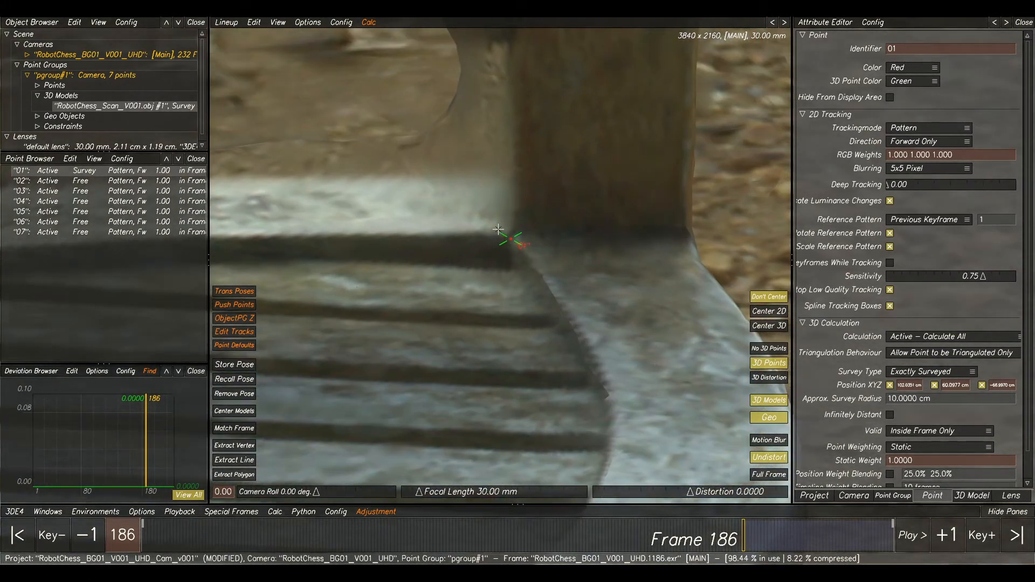
pyautogui.scroll(-4, 537, 239)
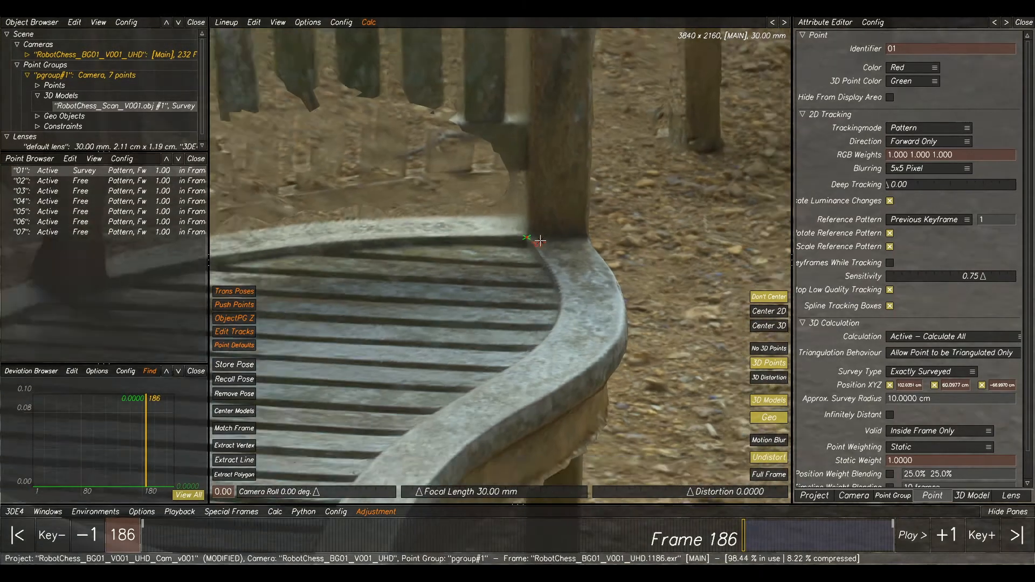
# - Survey point 02 onto the scan with Extract Polygon, at the right bench's inner seat corner beside its far end post
pyautogui.click(87, 182)
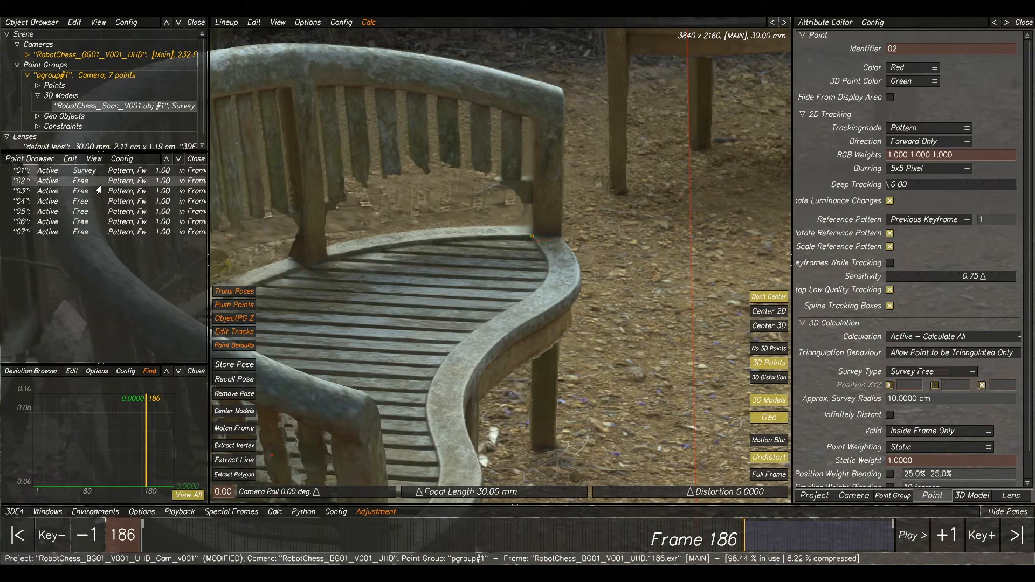
pyautogui.press('F2')
pyautogui.scroll(-3, 580, 248)
pyautogui.moveTo(725, 248); pyautogui.dragTo(376, 288, button='middle')
pyautogui.scroll(4, 584, 310)
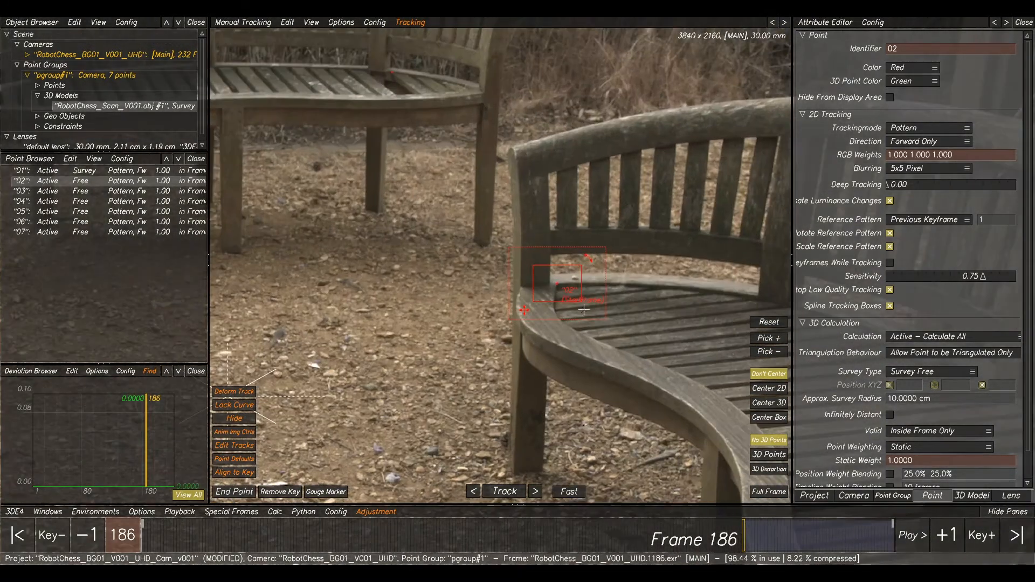
pyautogui.scroll(2, 594, 287)
pyautogui.moveTo(568, 285); pyautogui.dragTo(513, 255, button='middle')
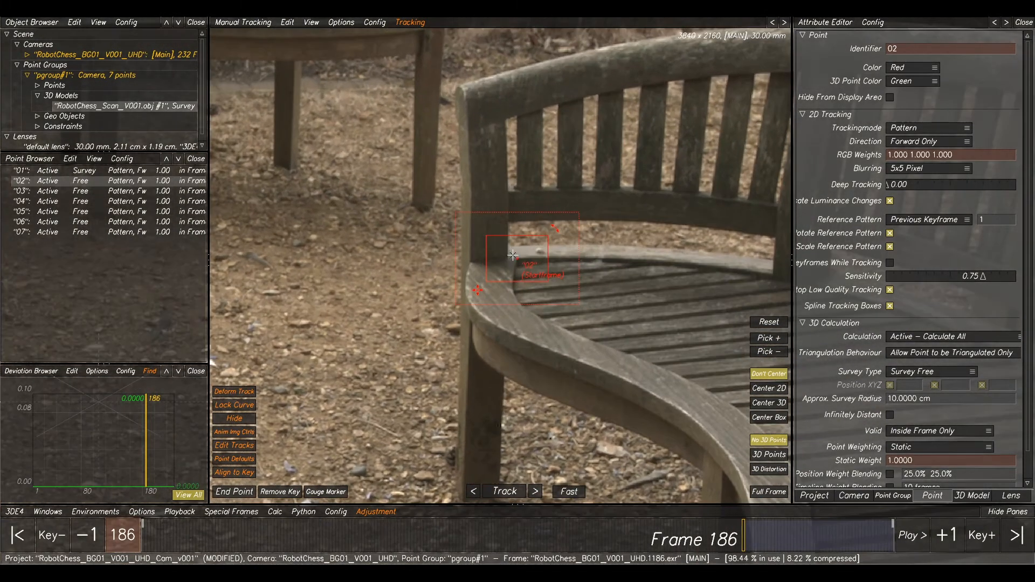
pyautogui.press('F3')
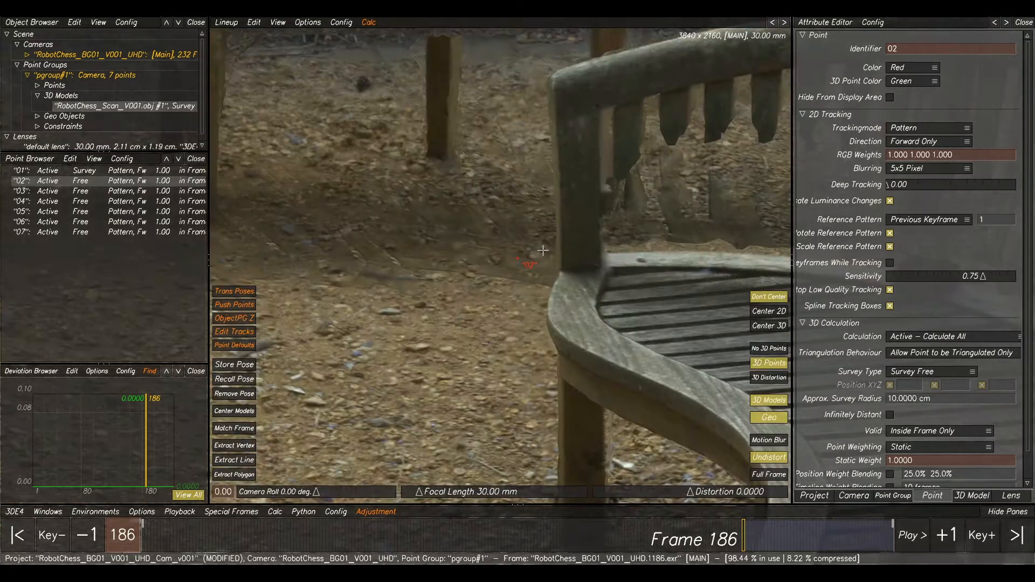
pyautogui.click(237, 474)
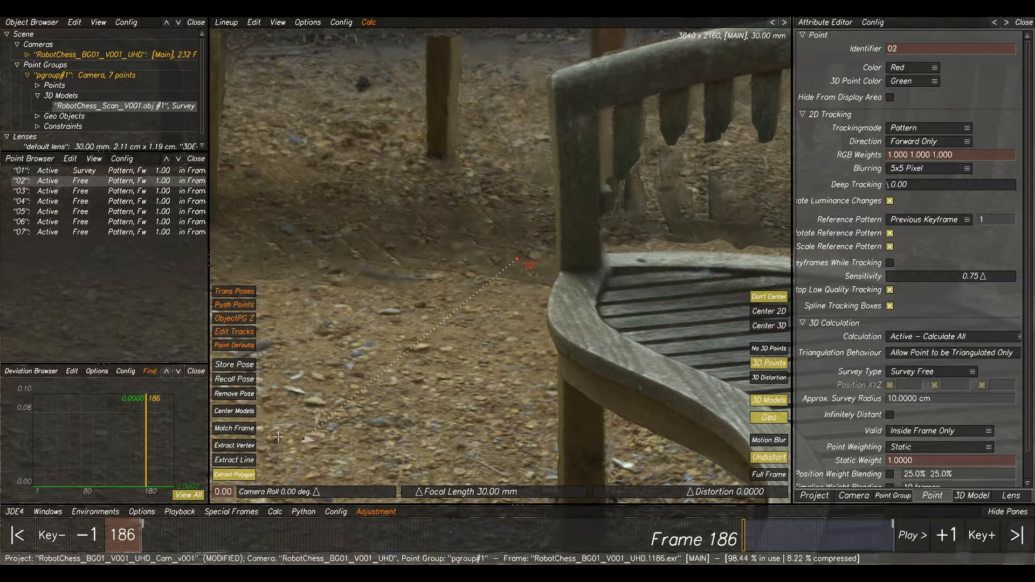
pyautogui.click(609, 268)
# - Compare point 03's spot on the rear bench between the plate and the scan, checking whether the scan reproduces it cleanly
pyautogui.scroll(-4, 544, 276)
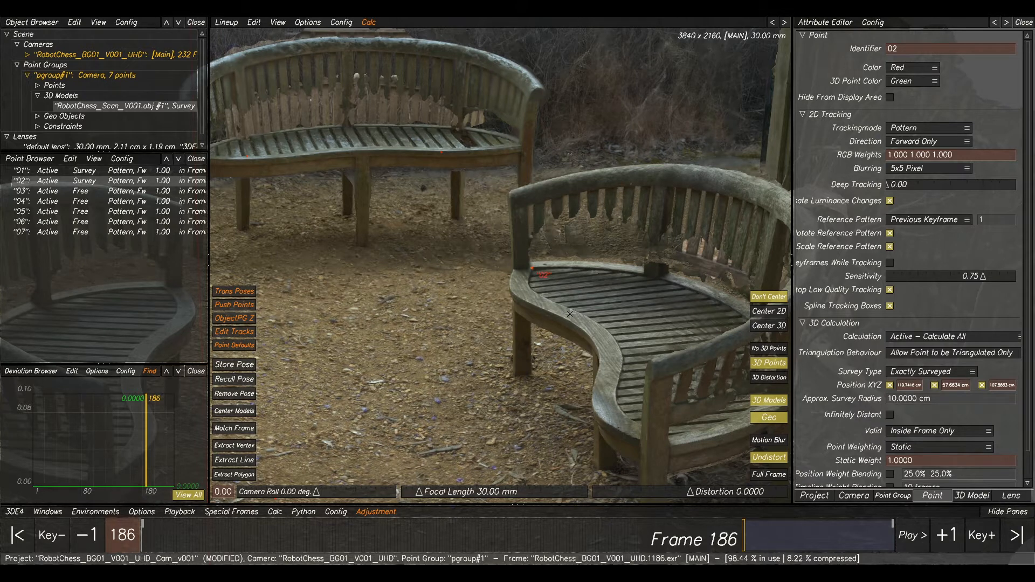
pyautogui.press('F1')
pyautogui.click(78, 192)
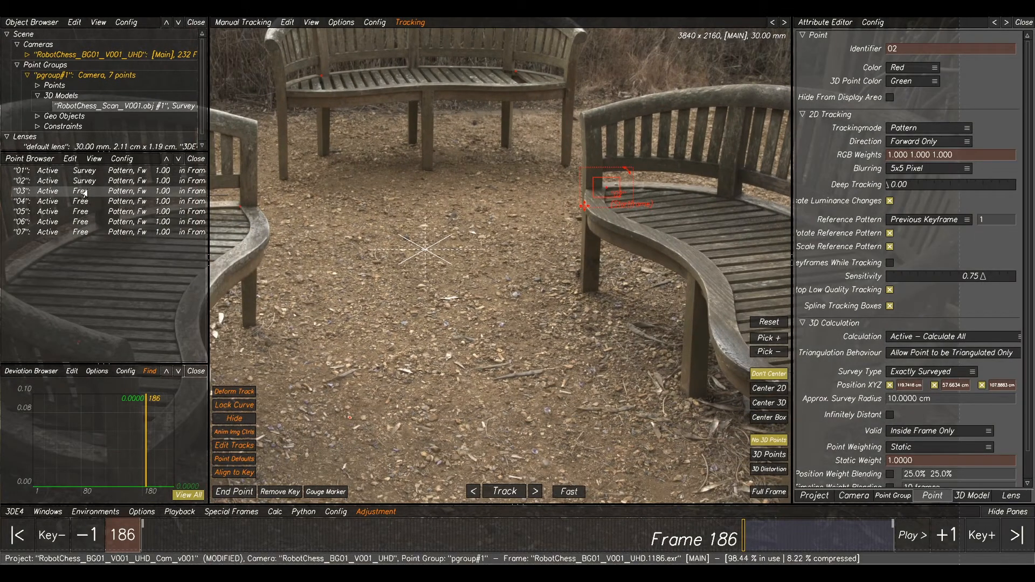
pyautogui.scroll(-3, 564, 259)
pyautogui.scroll(5, 474, 179)
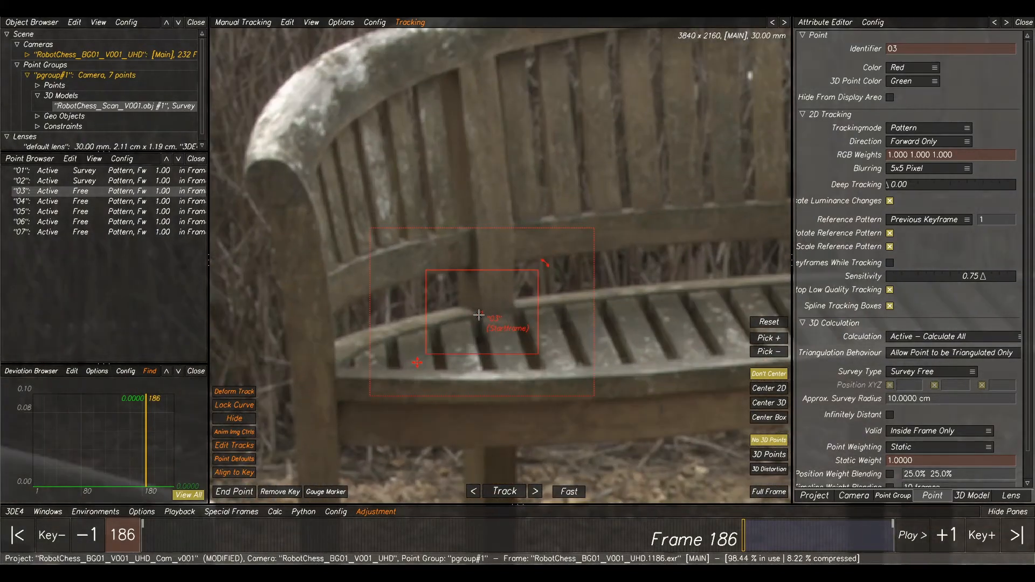
pyautogui.scroll(-2, 479, 314)
pyautogui.press('F2')
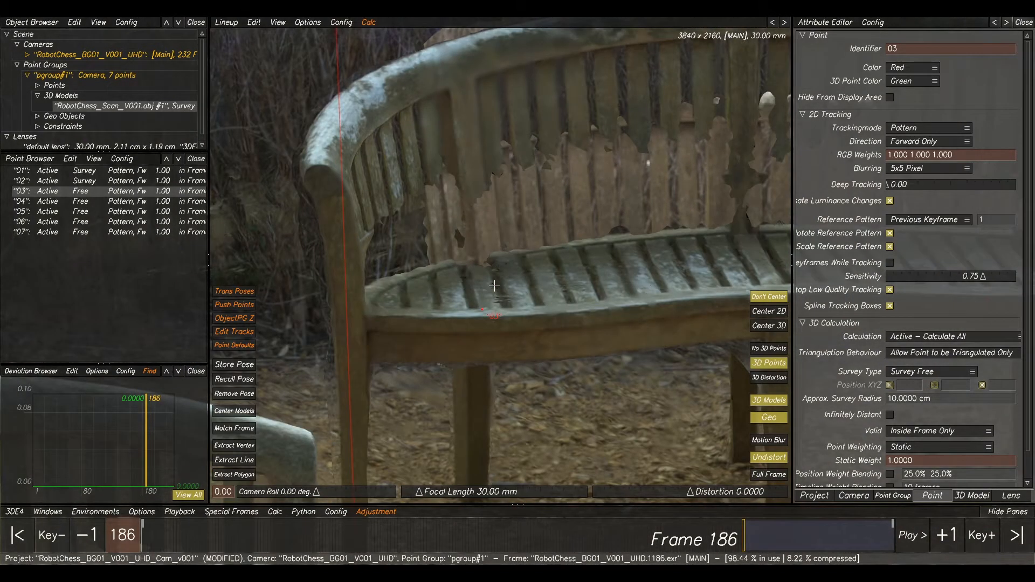
pyautogui.press('F1')
pyautogui.press('F2')
pyautogui.press('F1')
pyautogui.press('F2')
pyautogui.press('F1')
pyautogui.press('F2')
pyautogui.press('F1')
pyautogui.press('F2')
pyautogui.press('F1')
pyautogui.press('F2')
pyautogui.press('F1')
pyautogui.press('F2')
pyautogui.press('F1')
pyautogui.press('F2')
pyautogui.press('F1')
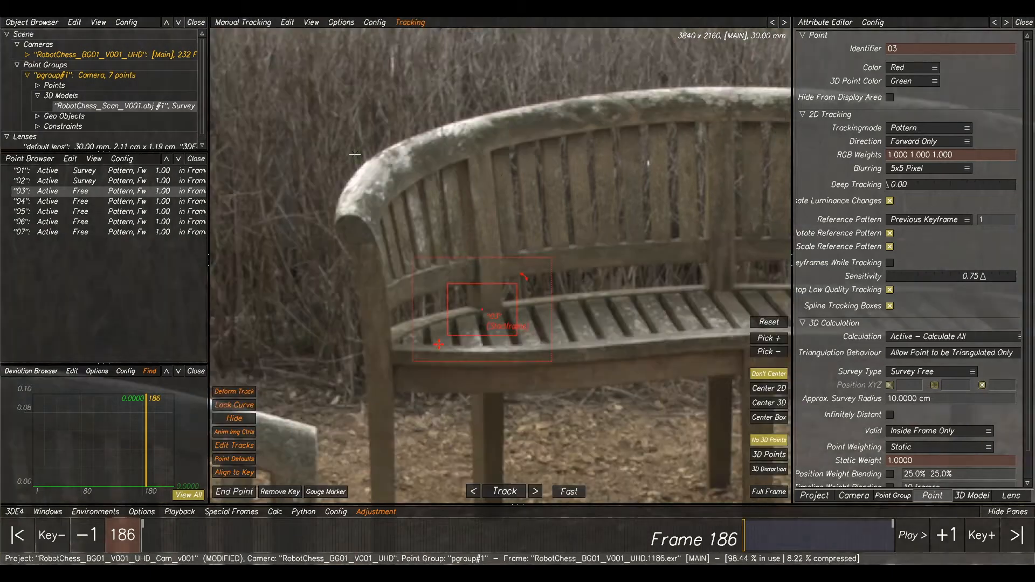
# - Move tracking point 03 to the inner edge of the light patch near the left end of the rear bench's top rail
pyautogui.scroll(3, 376, 207)
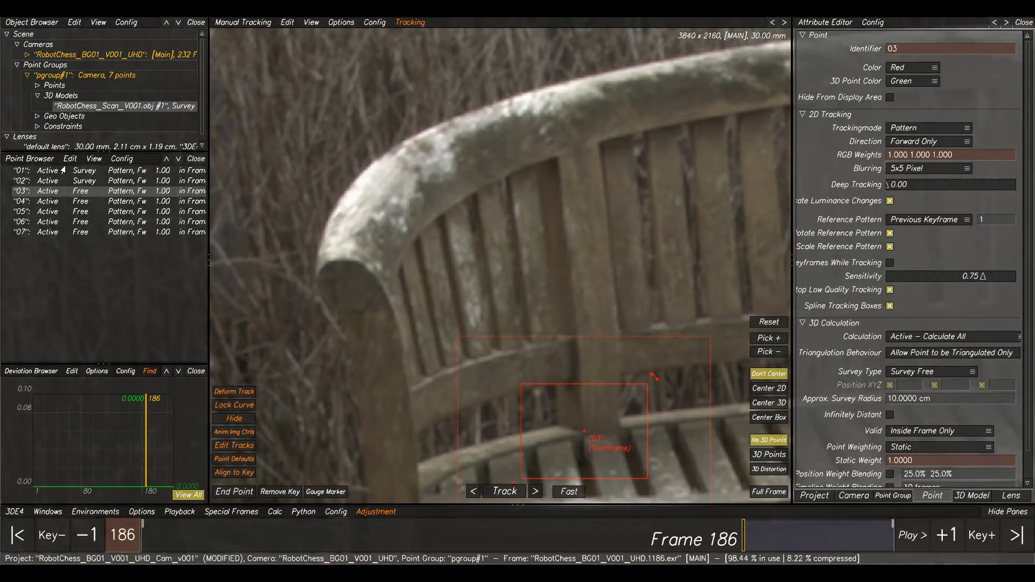
pyautogui.scroll(-4, 450, 258)
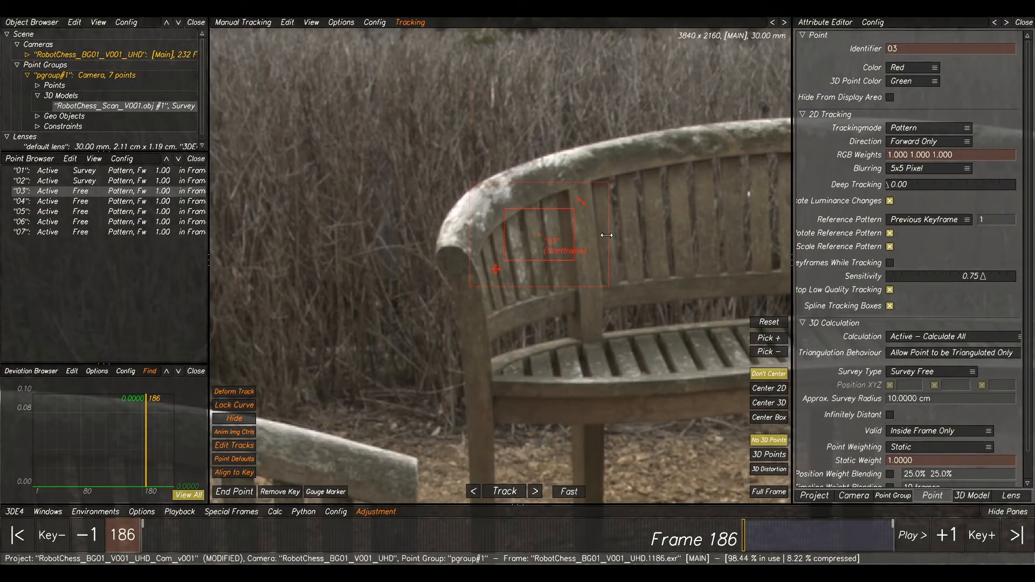
pyautogui.scroll(3, 470, 225)
pyautogui.keyDown('ctrl'); pyautogui.click(493, 235); pyautogui.keyUp('ctrl')
pyautogui.scroll(-2, 492, 232)
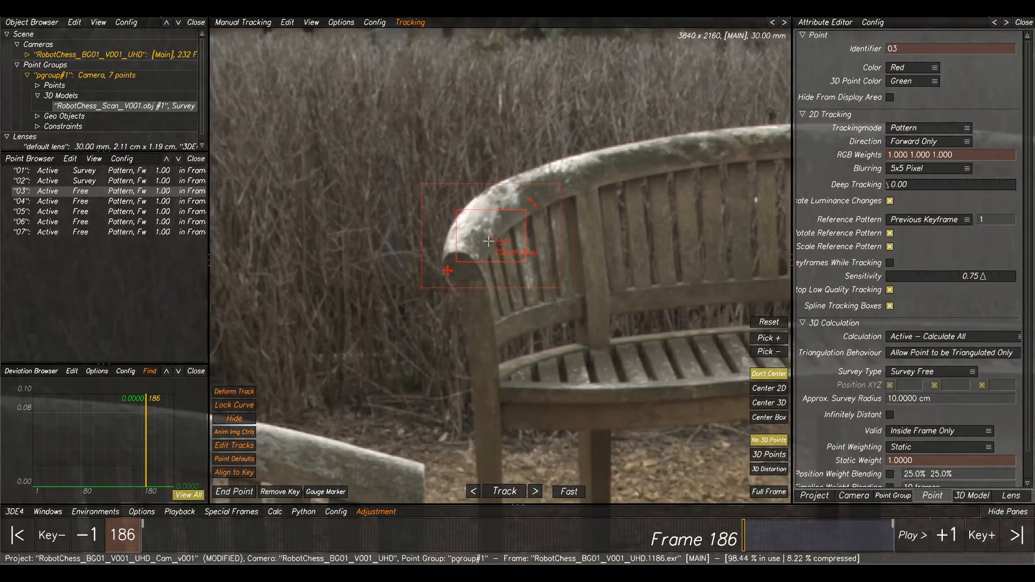
# - Compare plate and scan around the rear bench's left rail end, and survey point 03 onto the matching spot with Extract Polygon
pyautogui.scroll(-3, 502, 244)
pyautogui.scroll(5, 556, 260)
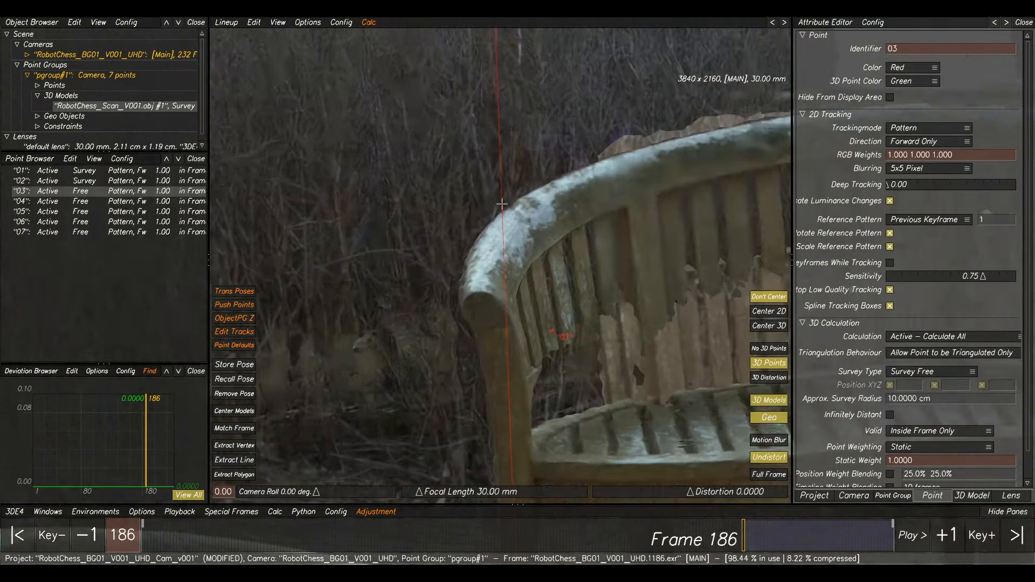
pyautogui.moveTo(548, 323); pyautogui.dragTo(440, 203, button='middle')
pyautogui.press('F5')
pyautogui.press('F2')
pyautogui.press('F5')
pyautogui.press('F2')
pyautogui.press('F5')
pyautogui.press('F2')
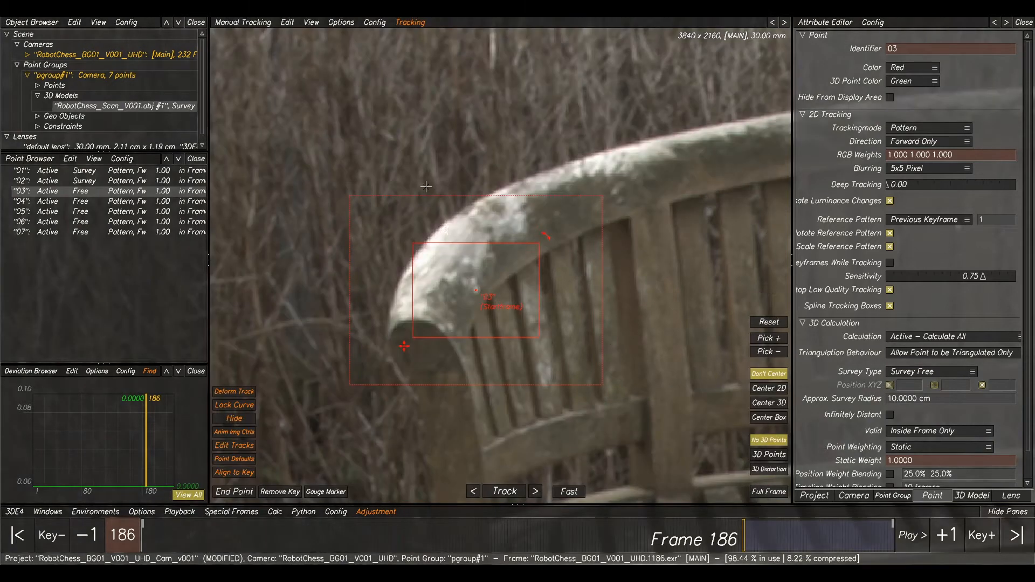
pyautogui.press('F5')
pyautogui.press('F2')
pyautogui.press('F5')
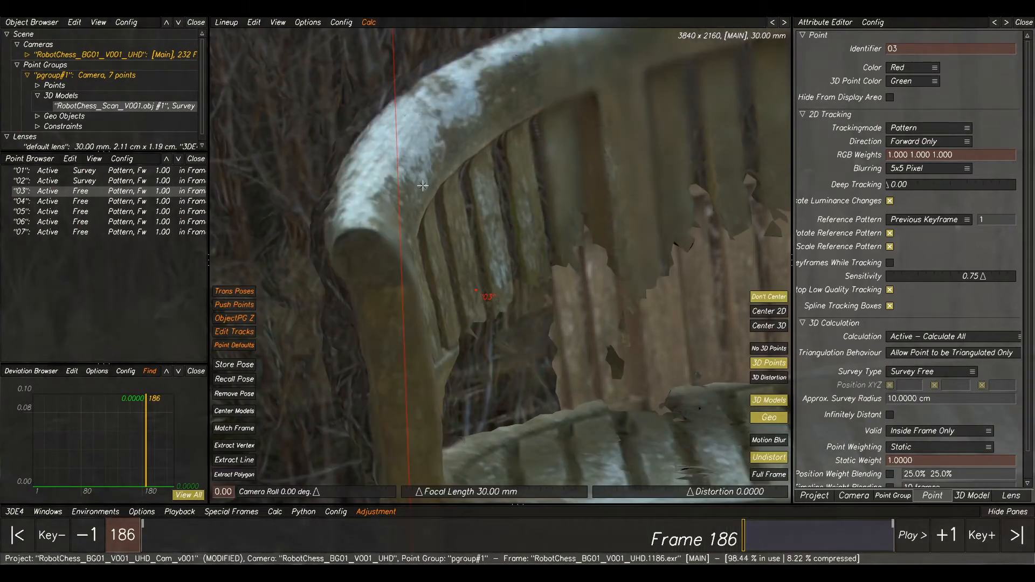
pyautogui.press('F2')
pyautogui.press('F5')
pyautogui.click(240, 475)
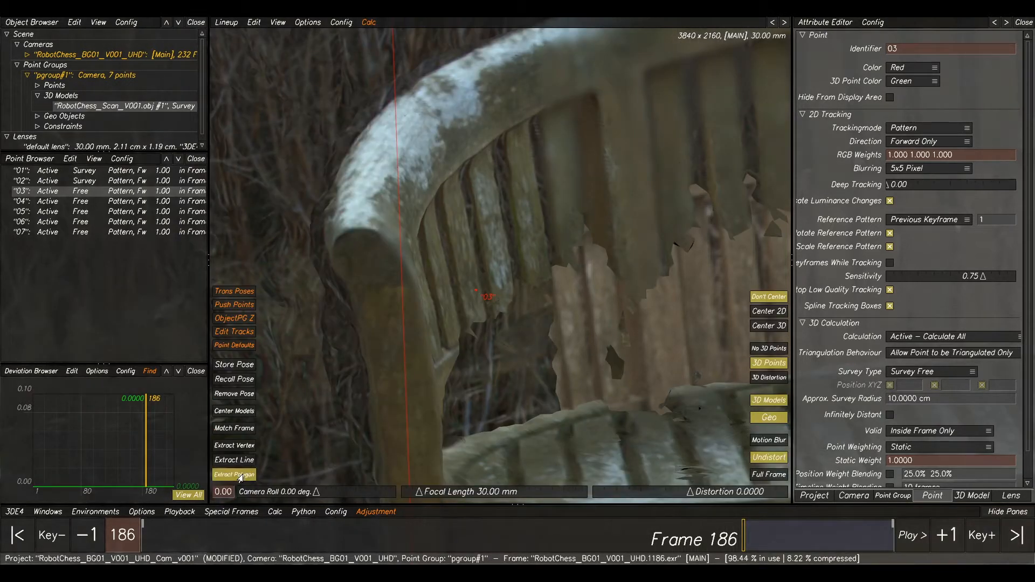
pyautogui.click(426, 186)
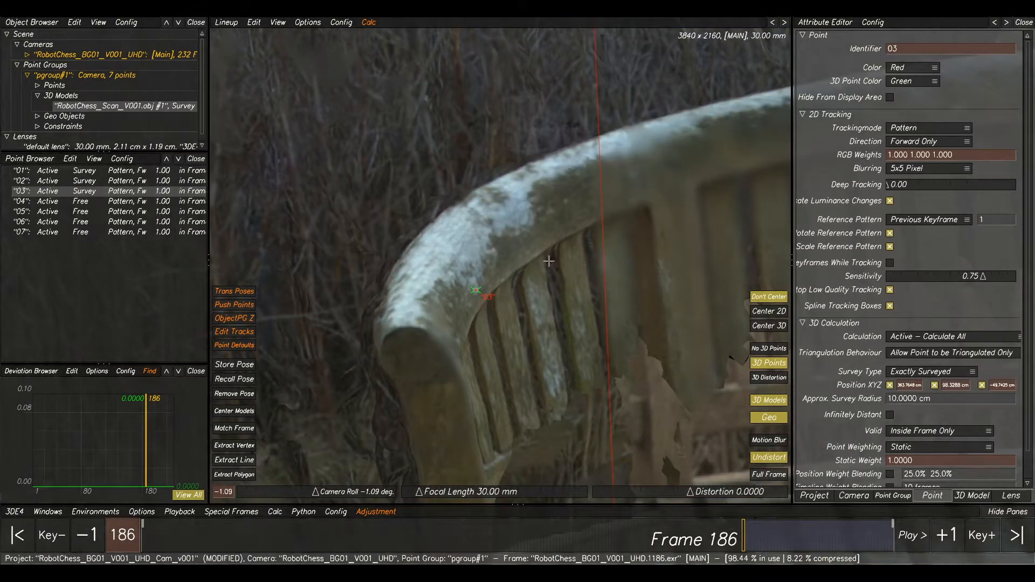
# - Survey point 04 onto the scan with Extract Polygon, at the base of the rear bench's right intermediate back post beside the seat's rear edge
pyautogui.scroll(-5, 549, 261)
pyautogui.scroll(-2, 684, 275)
pyautogui.moveTo(684, 275); pyautogui.dragTo(421, 239, button='middle')
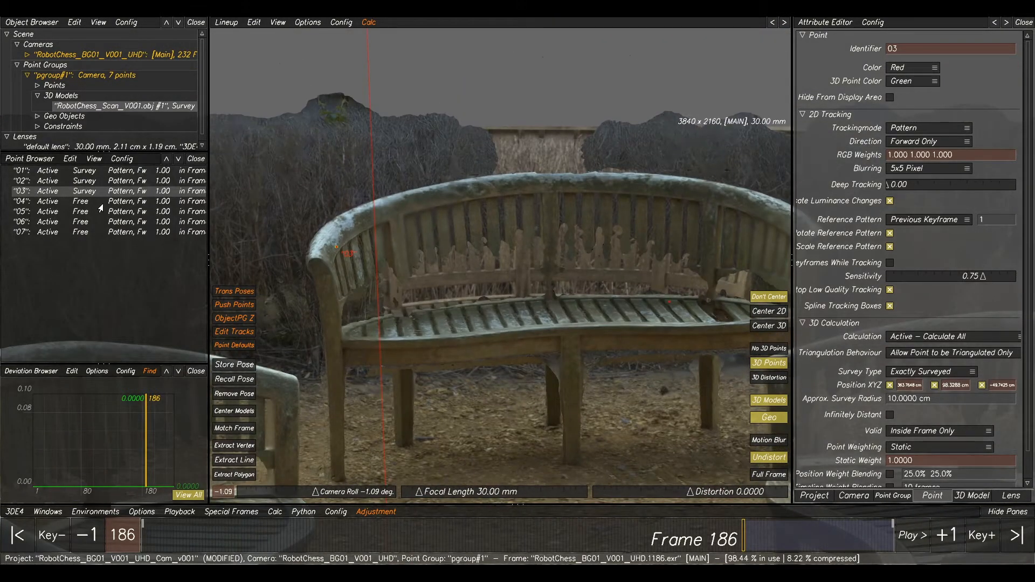
pyautogui.press('F1')
pyautogui.click(77, 202)
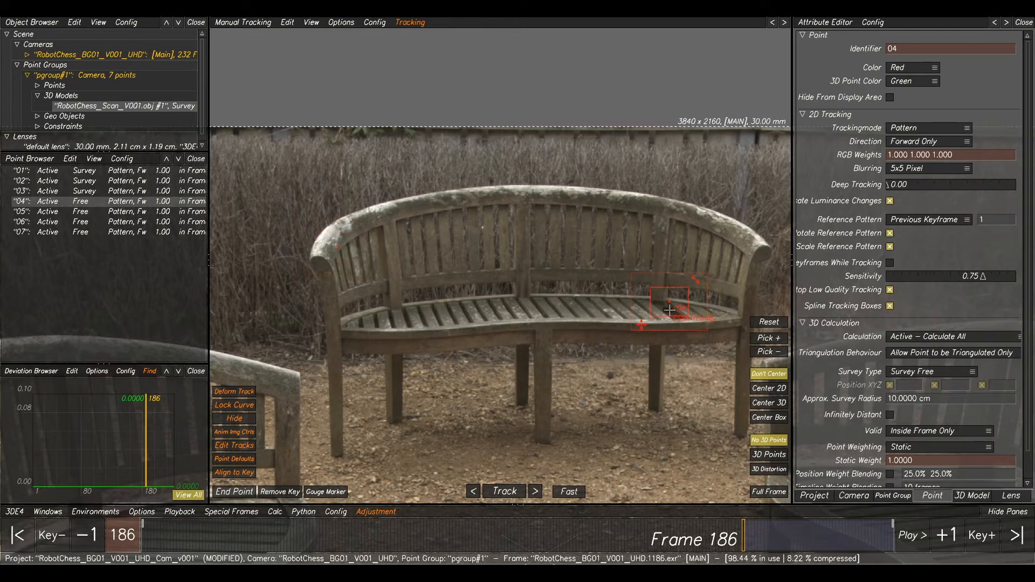
pyautogui.scroll(5, 561, 277)
pyautogui.scroll(2, 503, 290)
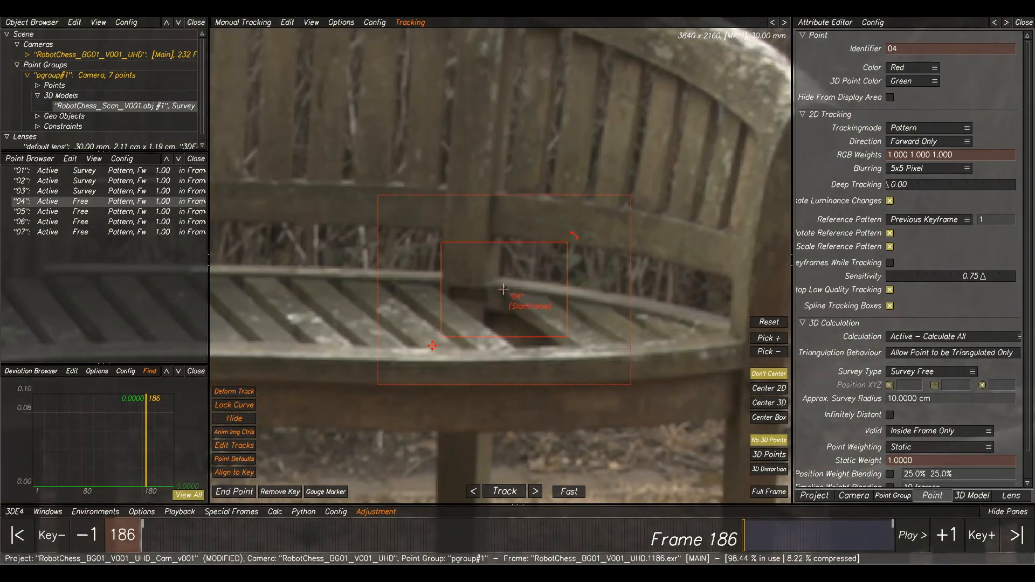
pyautogui.press('F2')
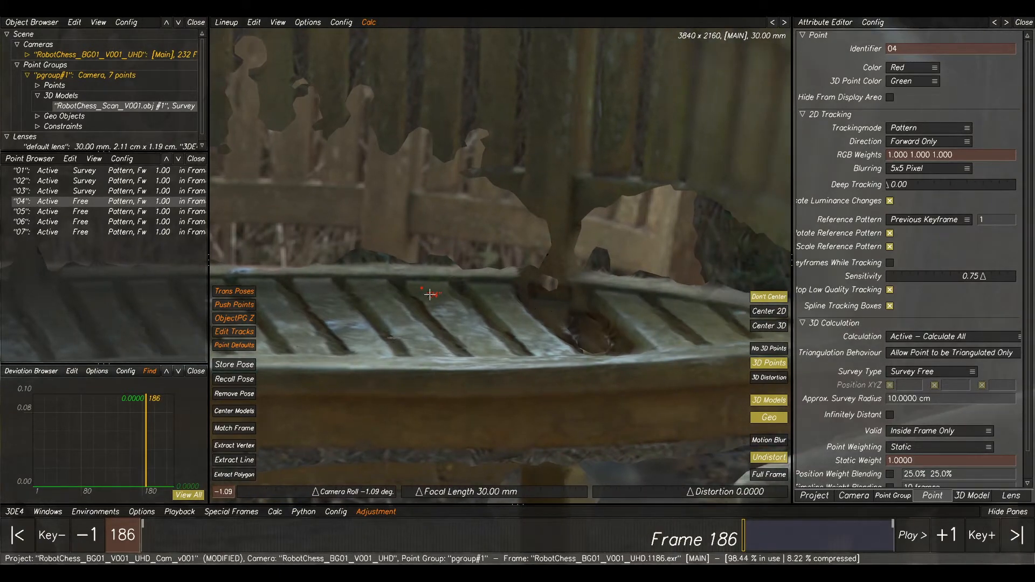
pyautogui.click(236, 474)
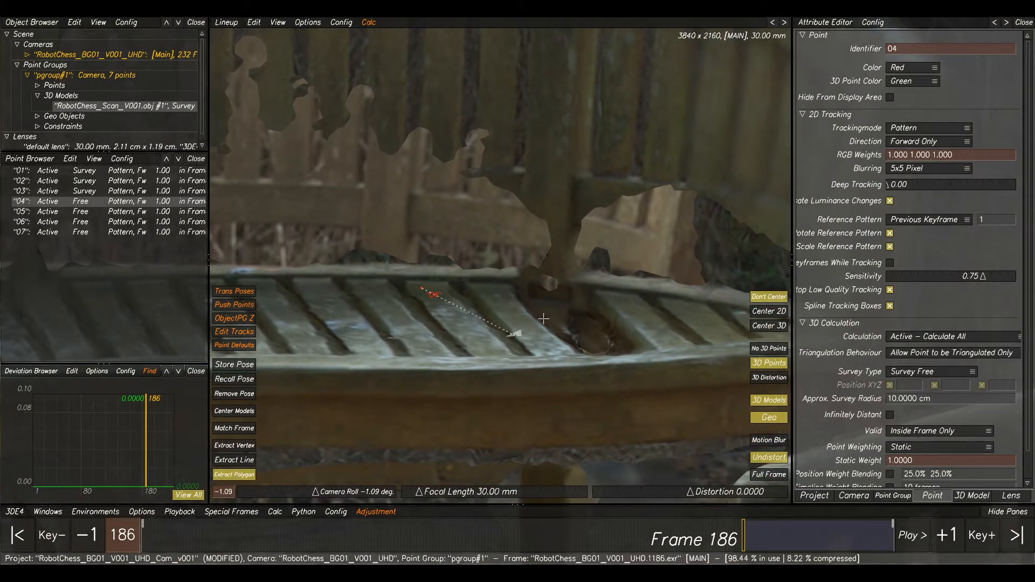
pyautogui.click(595, 291)
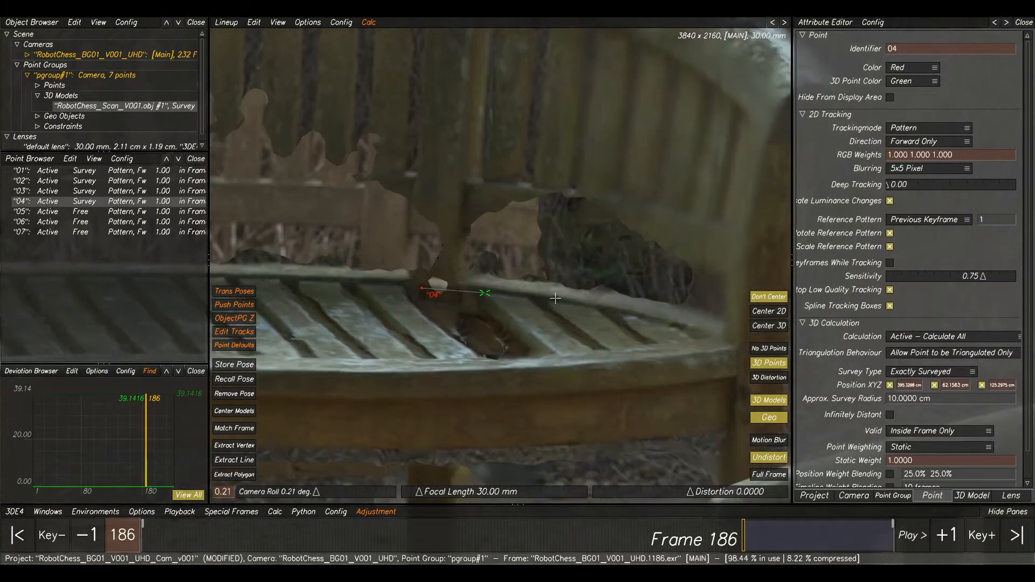
# - Compare point 05's spot on the left bench's near top rail end between the plate and the scan
pyautogui.scroll(-5, 492, 319)
pyautogui.scroll(-6, 491, 319)
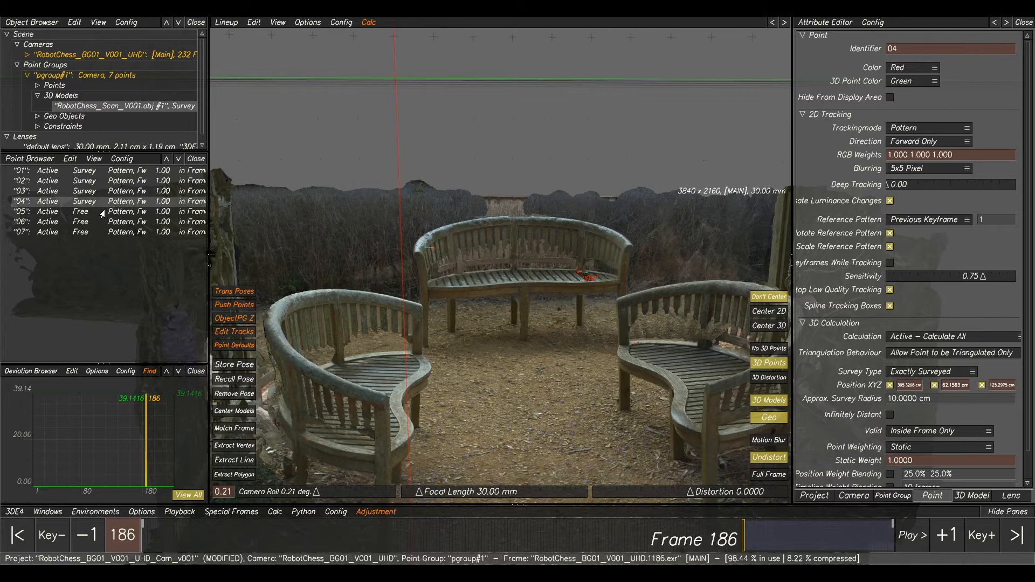
pyautogui.click(103, 211)
pyautogui.press('F1')
pyautogui.scroll(5, 746, 174)
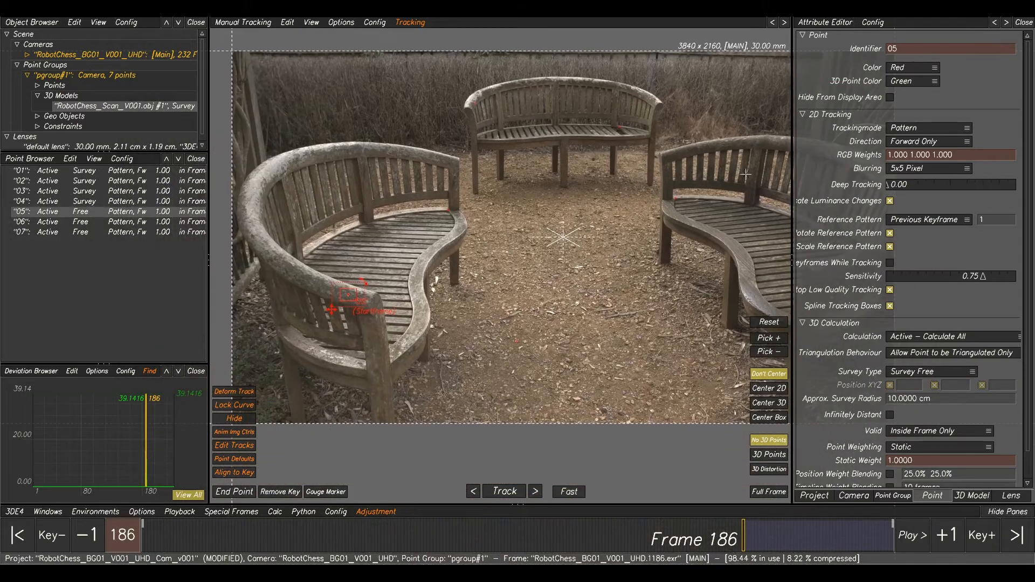
pyautogui.scroll(8, 411, 265)
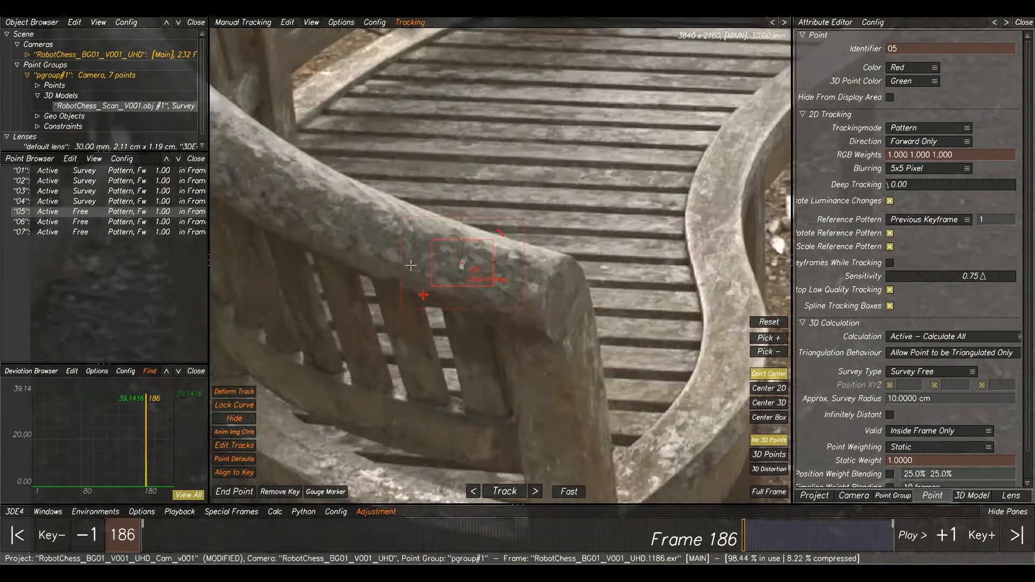
pyautogui.scroll(-4, 411, 265)
pyautogui.press('F2')
pyautogui.scroll(-4, 463, 275)
pyautogui.scroll(4, 506, 269)
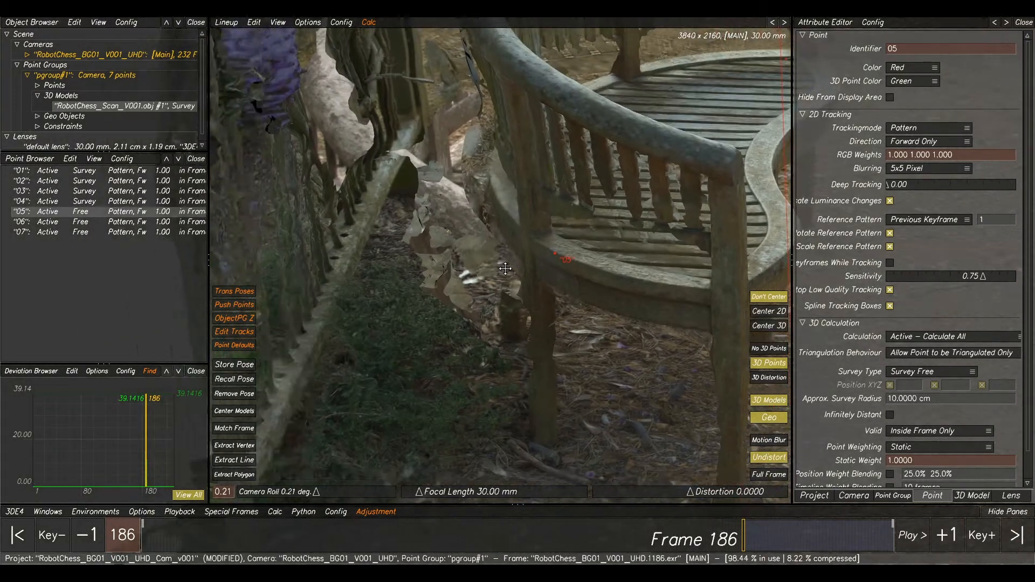
pyautogui.moveTo(505, 269); pyautogui.dragTo(458, 335, button='middle')
pyautogui.scroll(4, 609, 269)
# - Survey point 05 onto the matching spot on top of the left bench's near rail end with Extract Polygon
pyautogui.press('F1')
pyautogui.press('F2')
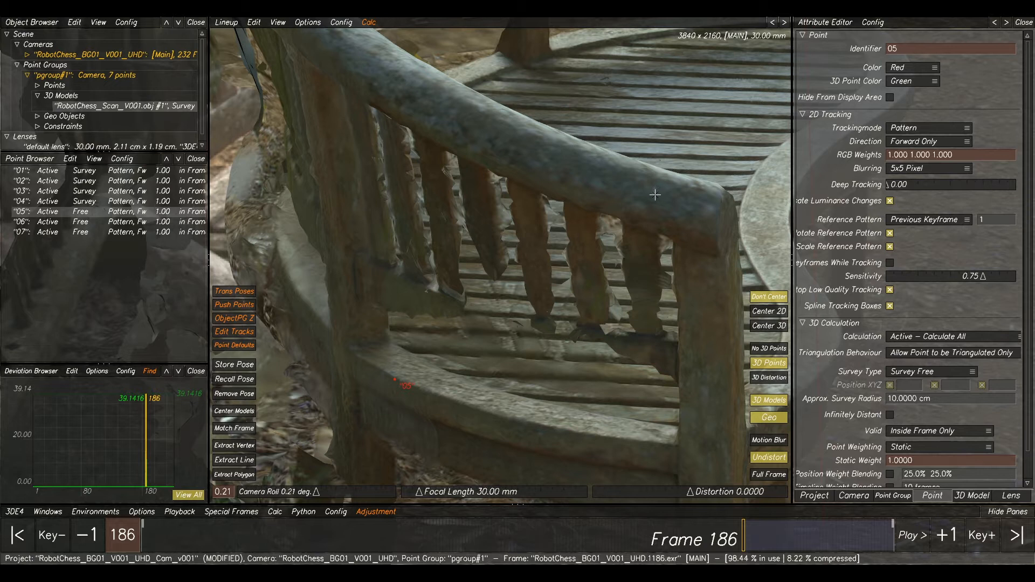
pyautogui.press('F1')
pyautogui.press('F2')
pyautogui.click(237, 477)
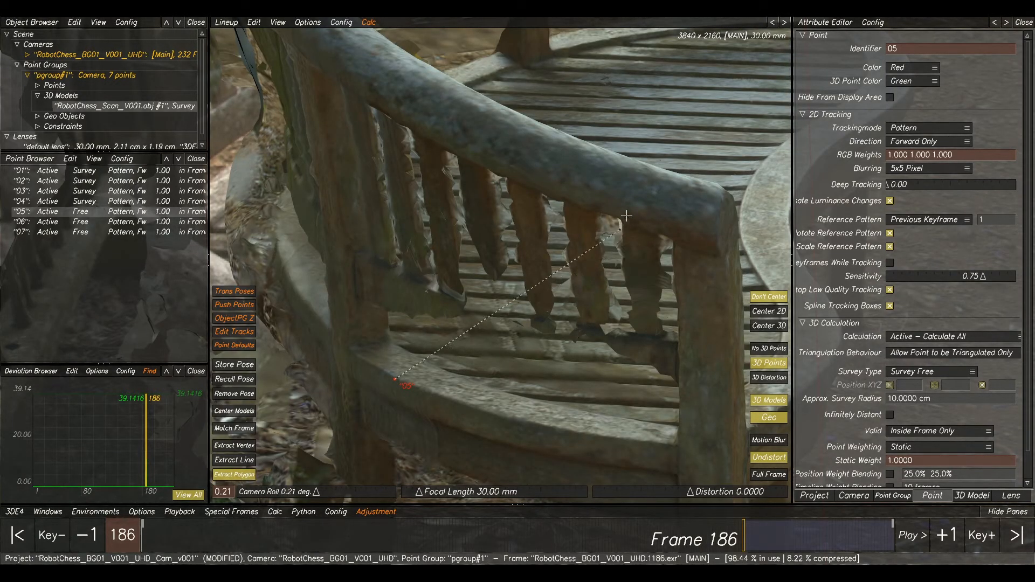
pyautogui.click(653, 191)
# - Compare the pebble pattern around point 06 on the foreground gravel between the plate and the scan
pyautogui.scroll(-2, 653, 191)
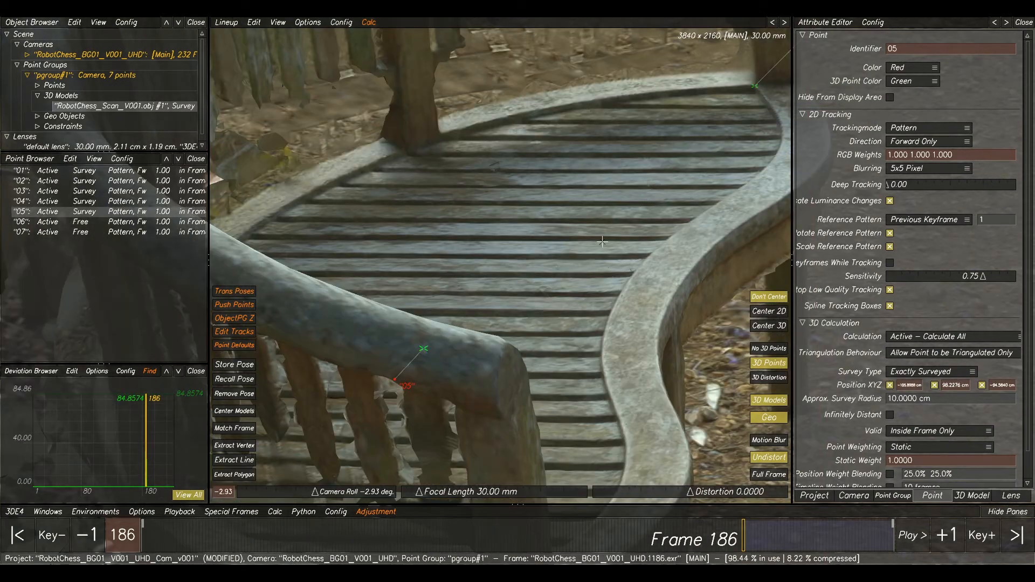
pyautogui.scroll(-3, 500, 349)
pyautogui.scroll(-4, 499, 349)
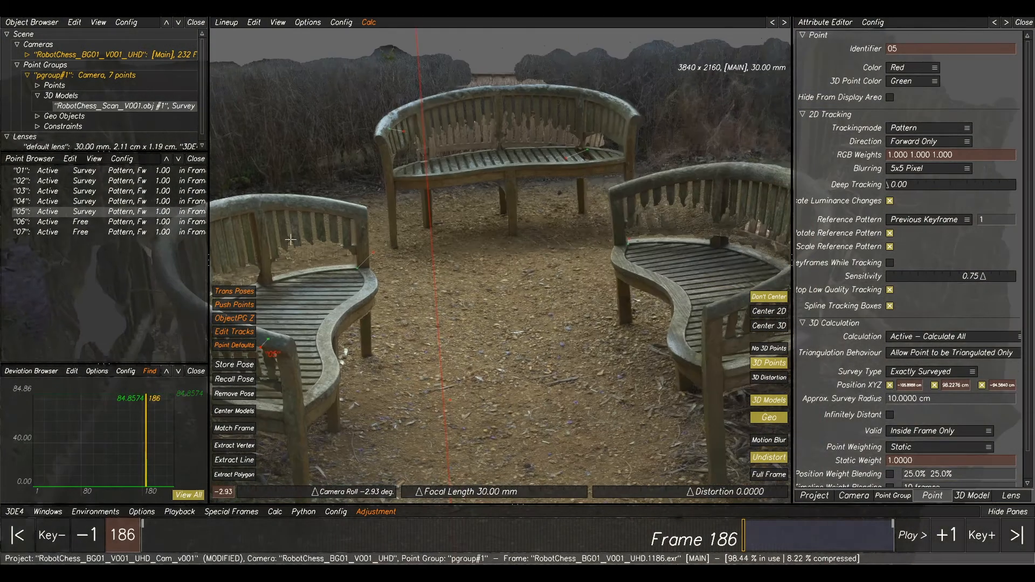
pyautogui.click(129, 224)
pyautogui.press('F2')
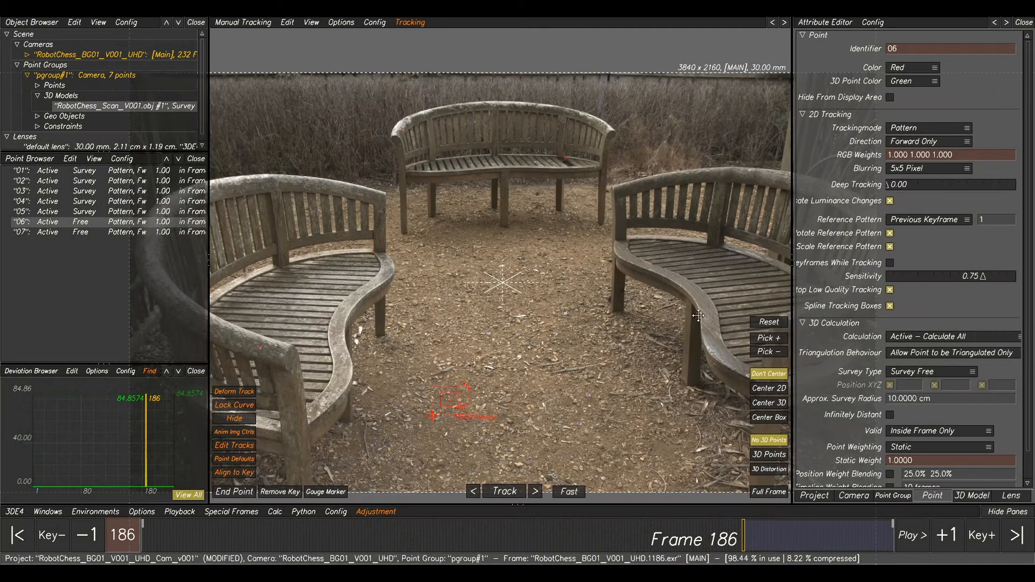
pyautogui.moveTo(450, 427); pyautogui.dragTo(455, 333, button='middle')
pyautogui.scroll(3, 456, 332)
pyautogui.press('F5')
pyautogui.press('F2')
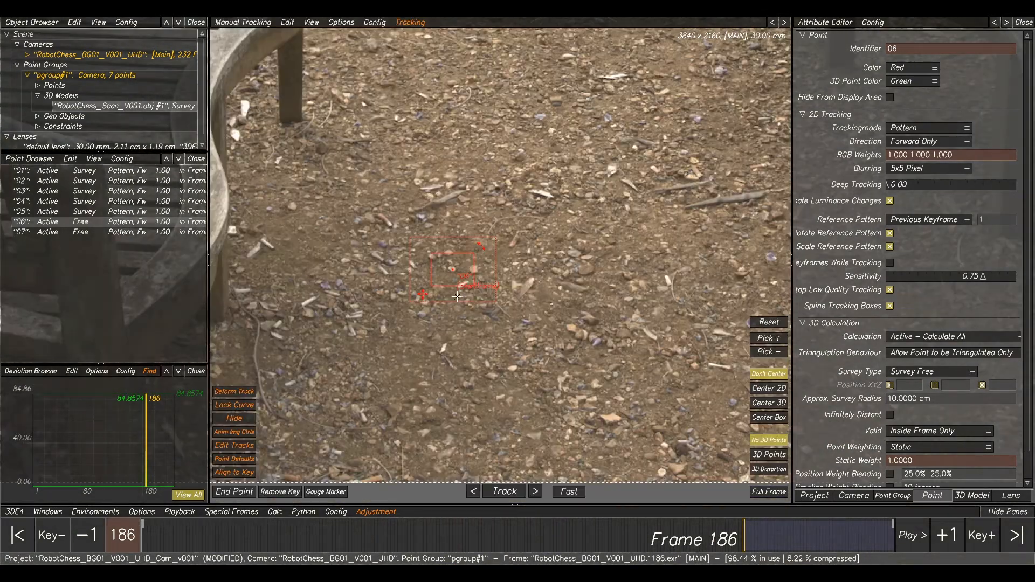
pyautogui.scroll(3, 457, 297)
pyautogui.press('F5')
pyautogui.press('F2')
pyautogui.press('F5')
pyautogui.press('F2')
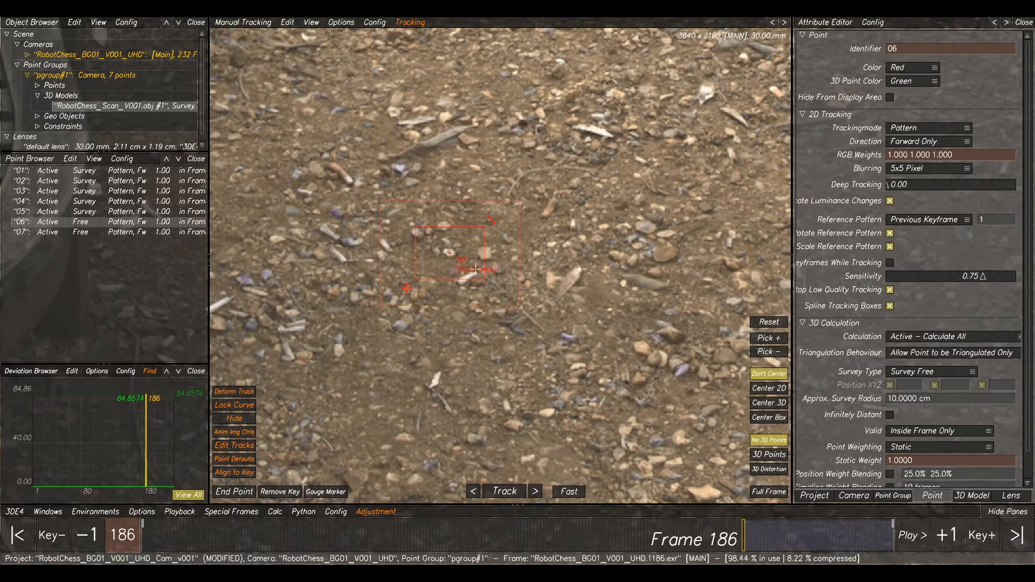
# - Survey point 06 onto the matching pebble in the scan's foreground gravel with Extract Polygon
pyautogui.press('F5')
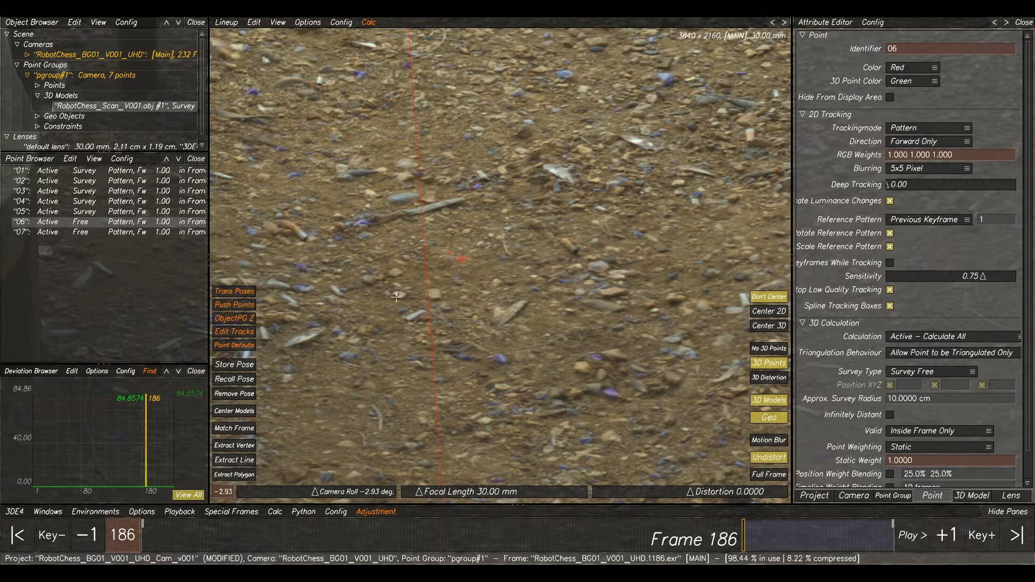
pyautogui.press('F2')
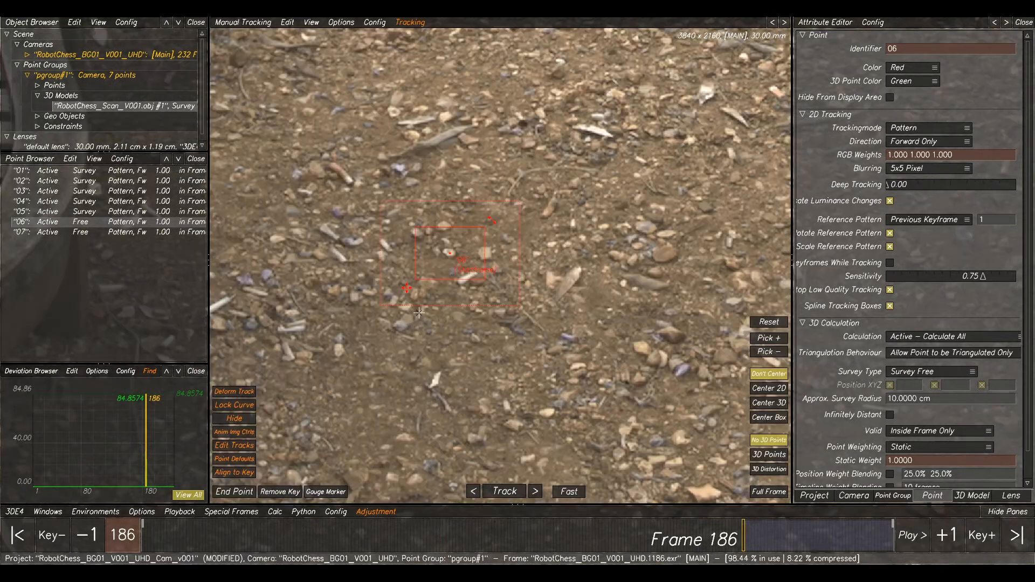
pyautogui.press('F5')
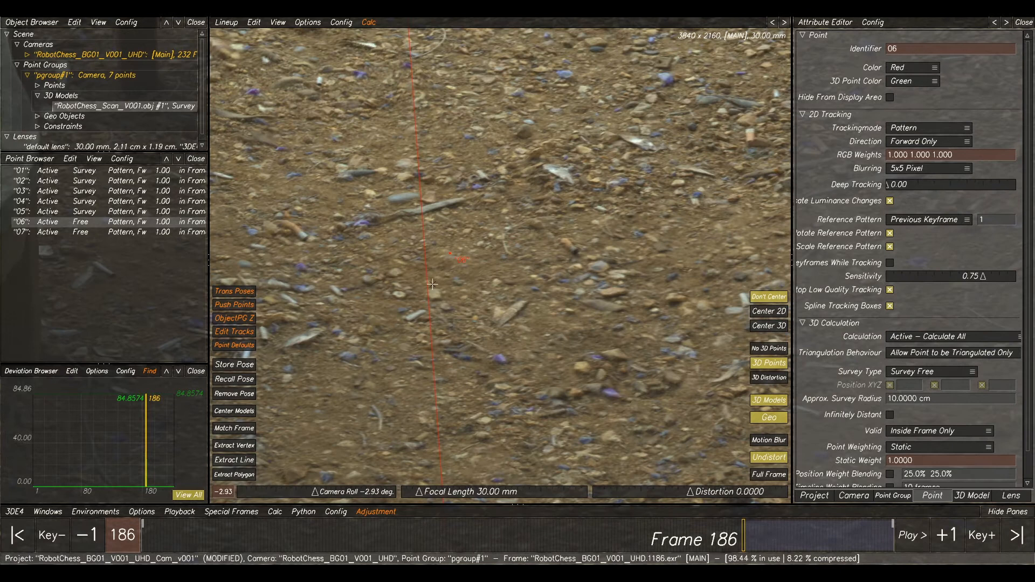
pyautogui.click(244, 476)
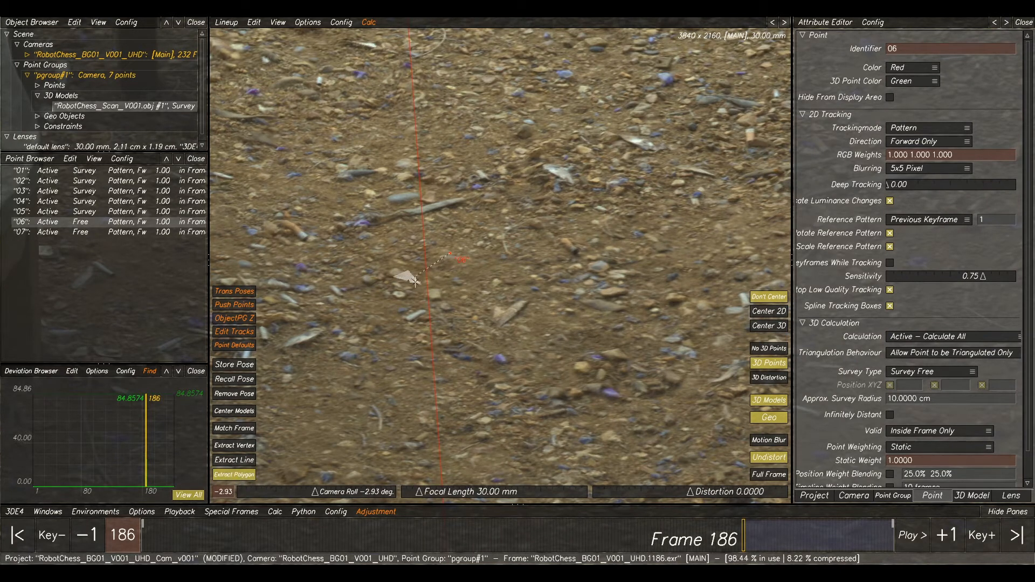
pyautogui.click(404, 295)
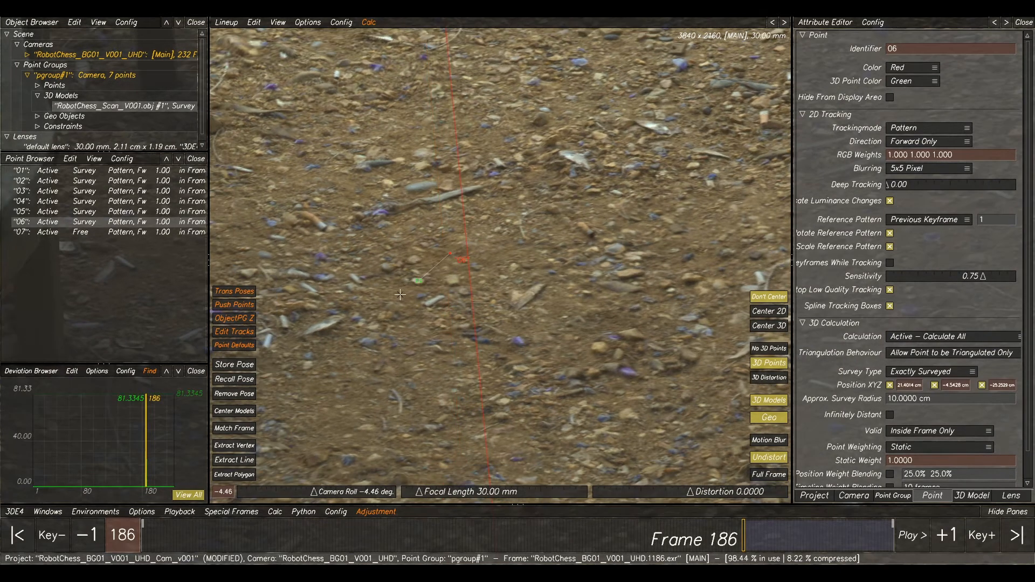
# - Compare point 07's spot on the right bench's near top rail between the plate and the scan
pyautogui.scroll(-3, 577, 271)
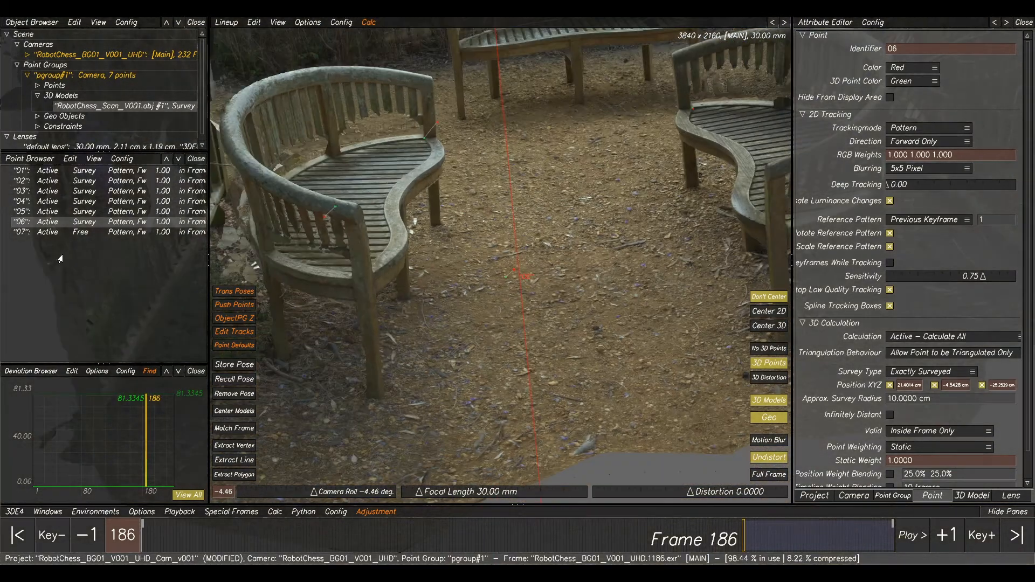
pyautogui.click(89, 235)
pyautogui.press('F1')
pyautogui.scroll(3, 437, 262)
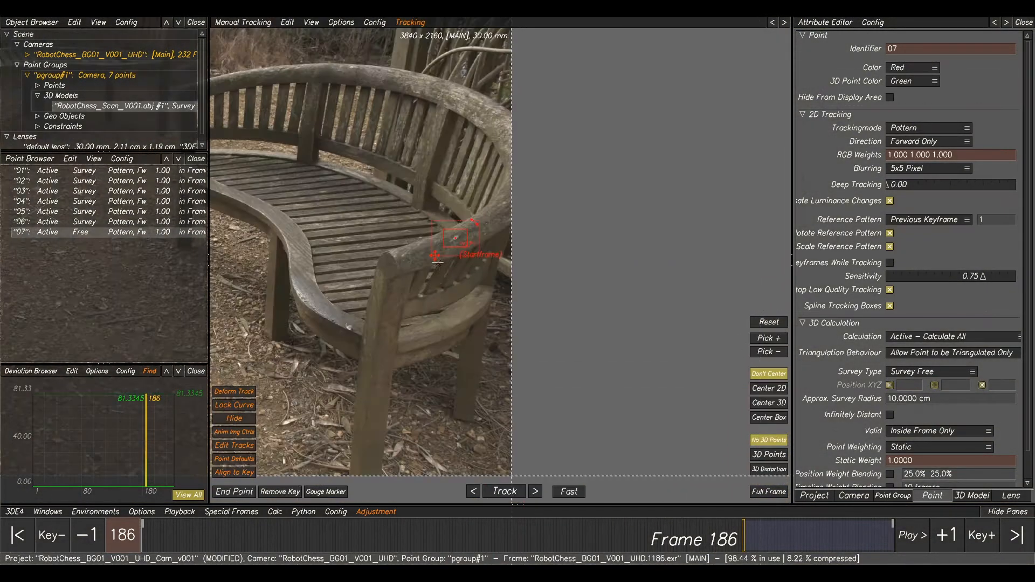
pyautogui.scroll(2, 438, 262)
pyautogui.press('F6')
pyautogui.scroll(-2, 322, 235)
pyautogui.moveTo(324, 235); pyautogui.dragTo(466, 275, button='middle')
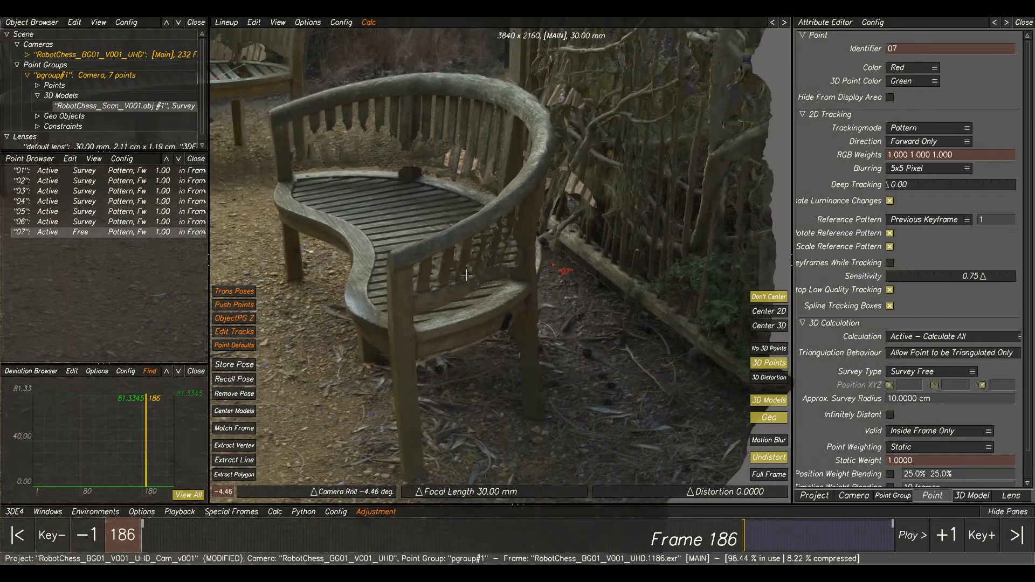
pyautogui.press('F1')
pyautogui.scroll(2, 467, 275)
pyautogui.press('F6')
pyautogui.scroll(2, 467, 265)
pyautogui.scroll(2, 548, 215)
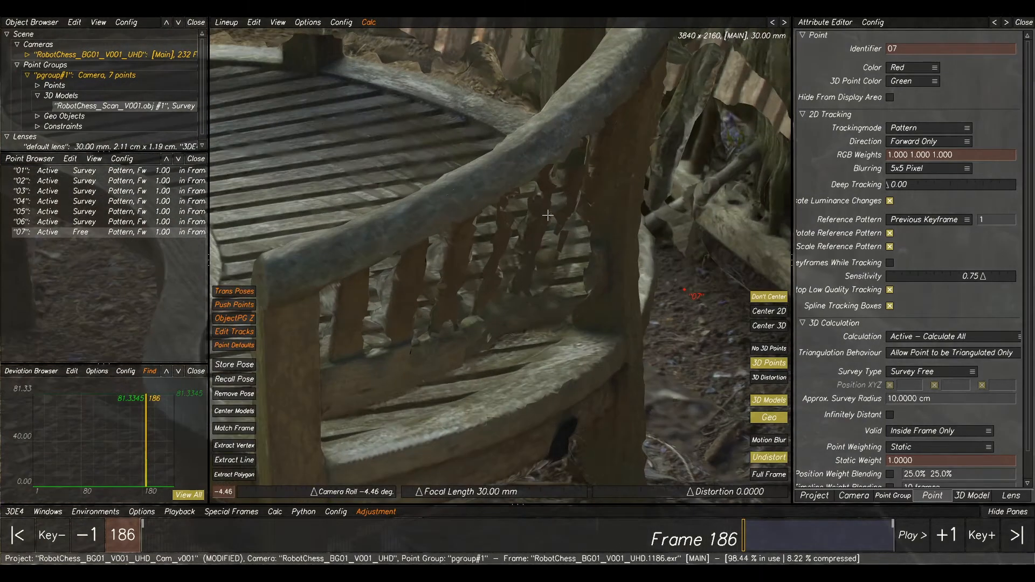
# - Survey point 07 onto the matching spot on the right bench's near top rail with Extract Polygon
pyautogui.press('F1')
pyautogui.moveTo(666, 274); pyautogui.dragTo(580, 261, button='middle')
pyautogui.press('F6')
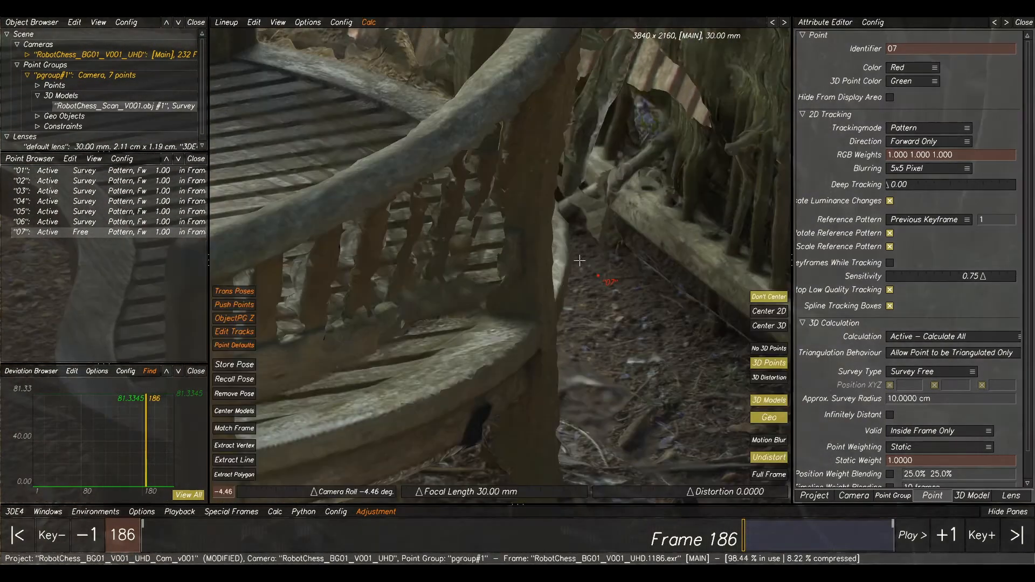
pyautogui.scroll(2, 314, 215)
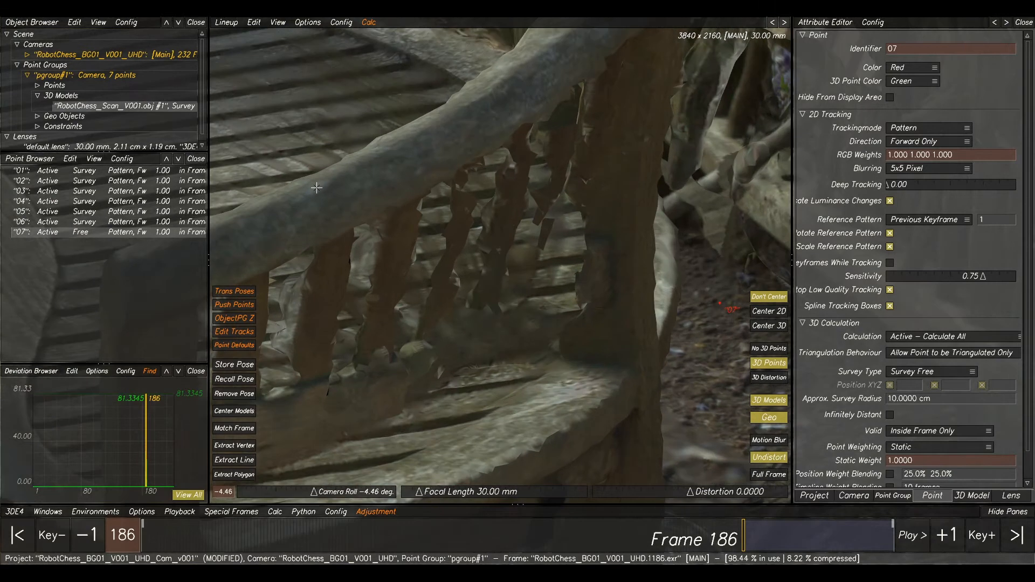
pyautogui.moveTo(316, 188); pyautogui.dragTo(407, 225, button='middle')
pyautogui.click(239, 473)
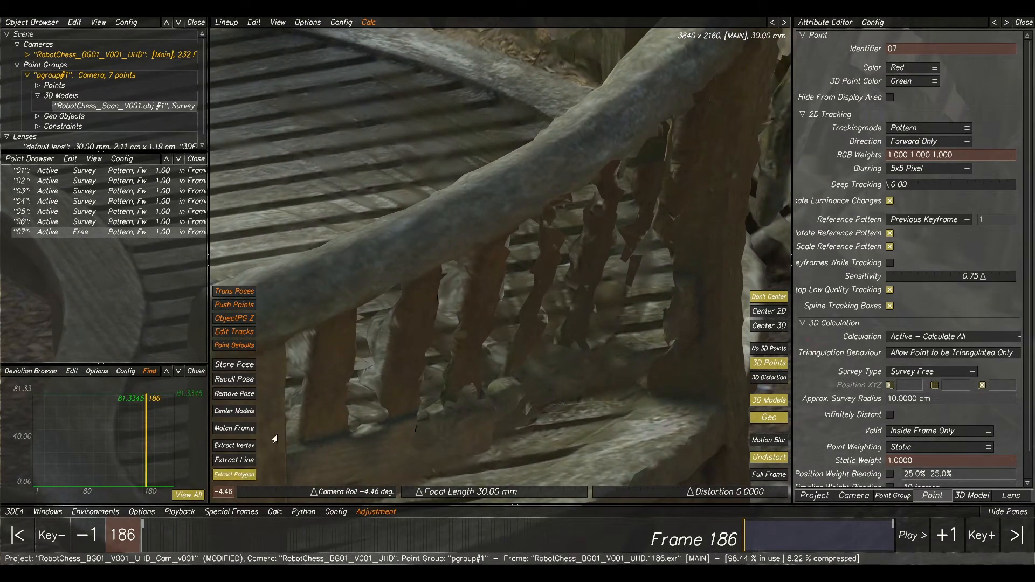
pyautogui.click(405, 225)
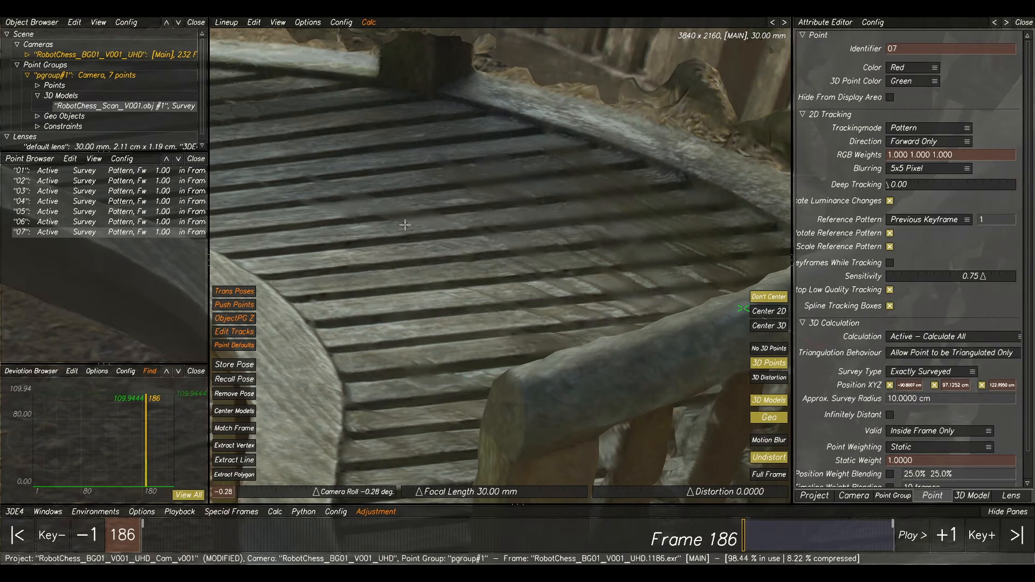
# - Calculate the camera from all surveyed points and apply the result
pyautogui.scroll(-6, 413, 267)
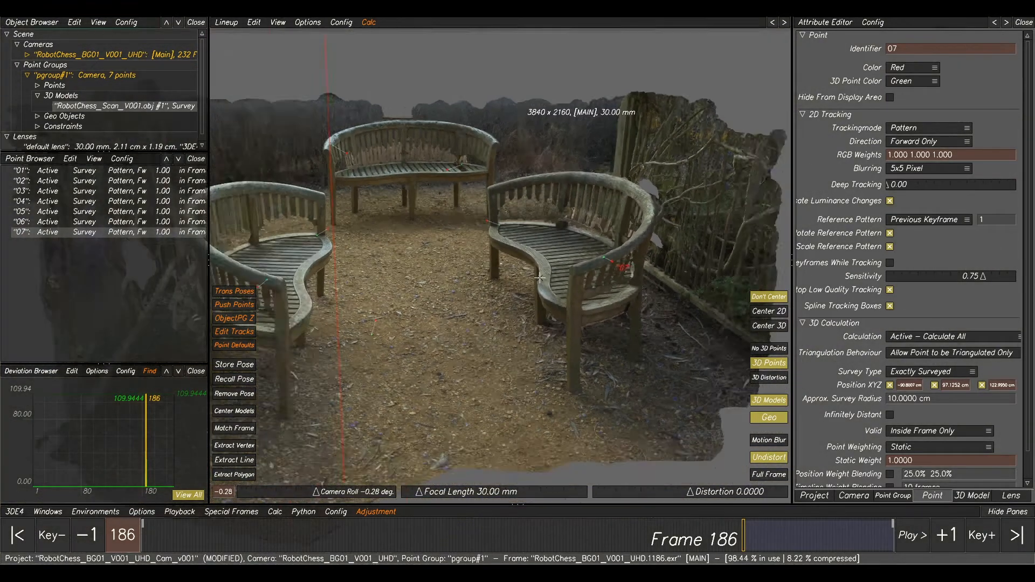
pyautogui.scroll(-2, 539, 278)
pyautogui.hotkey('alt', 'c')
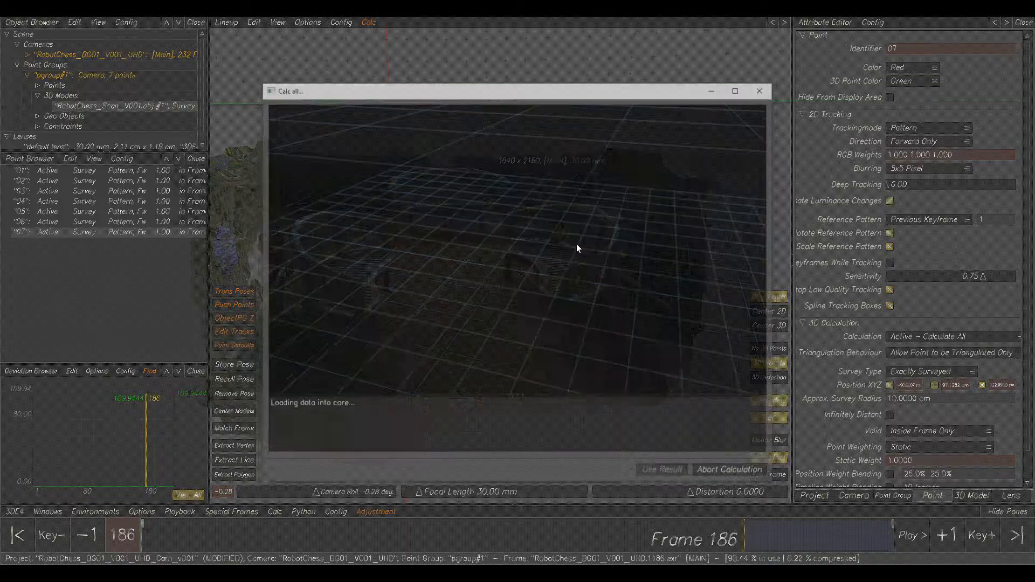
pyautogui.click(655, 477)
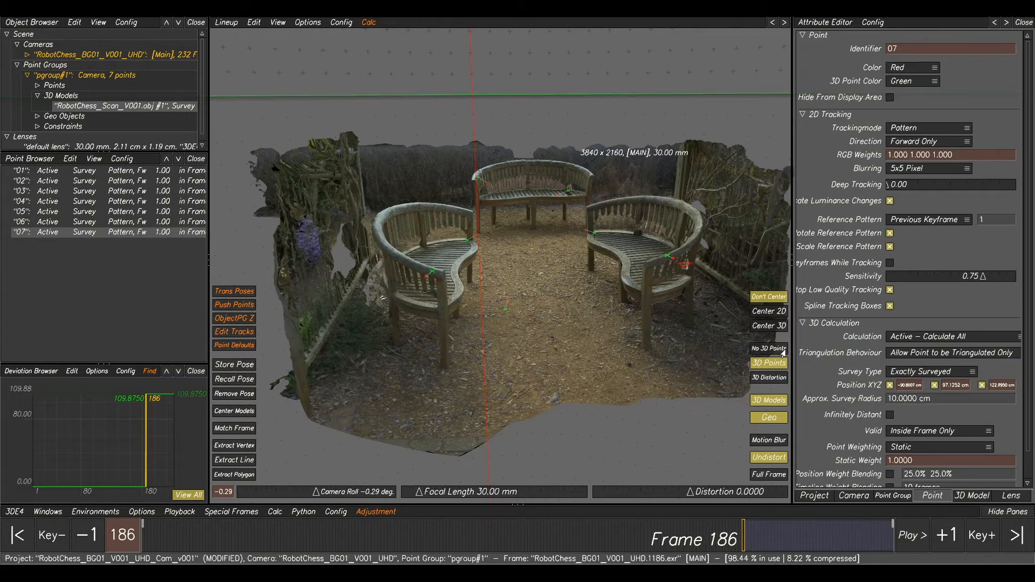
# - Toggle the 3D model display repeatedly to check how the scan's benches line up with the plate
pyautogui.click(774, 402)
pyautogui.click(773, 402)
pyautogui.click(774, 402)
pyautogui.click(774, 404)
pyautogui.click(775, 404)
pyautogui.click(774, 404)
pyautogui.click(775, 404)
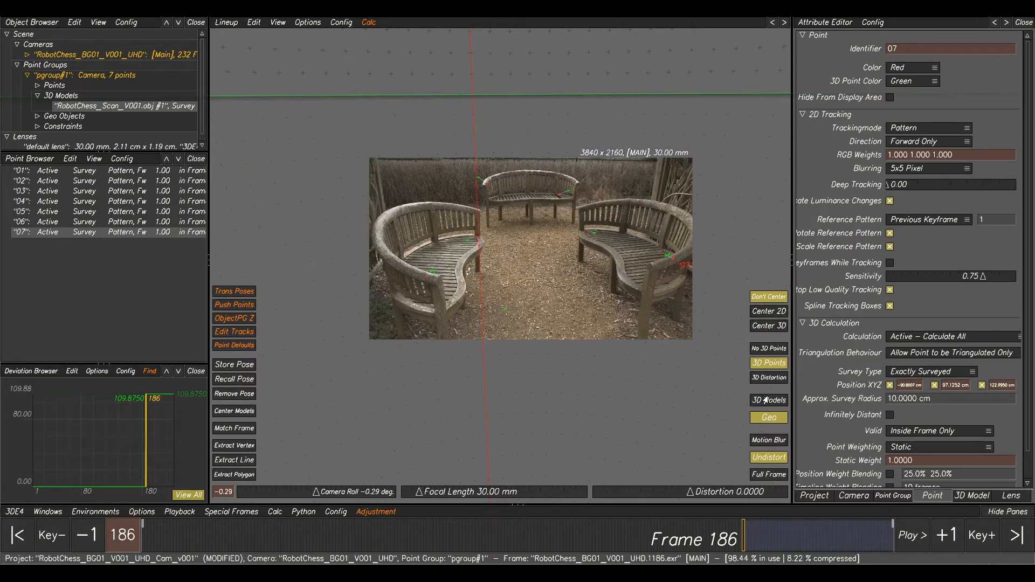
pyautogui.click(766, 400)
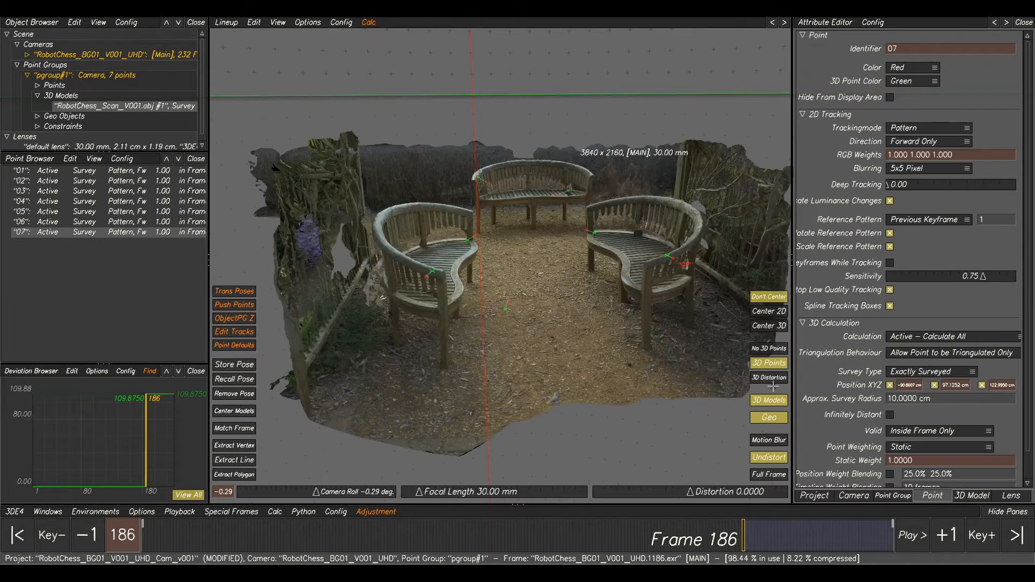
# - Make the default lens's focal length adjustable by changing it from Fixed to Adjust
pyautogui.click(1009, 496)
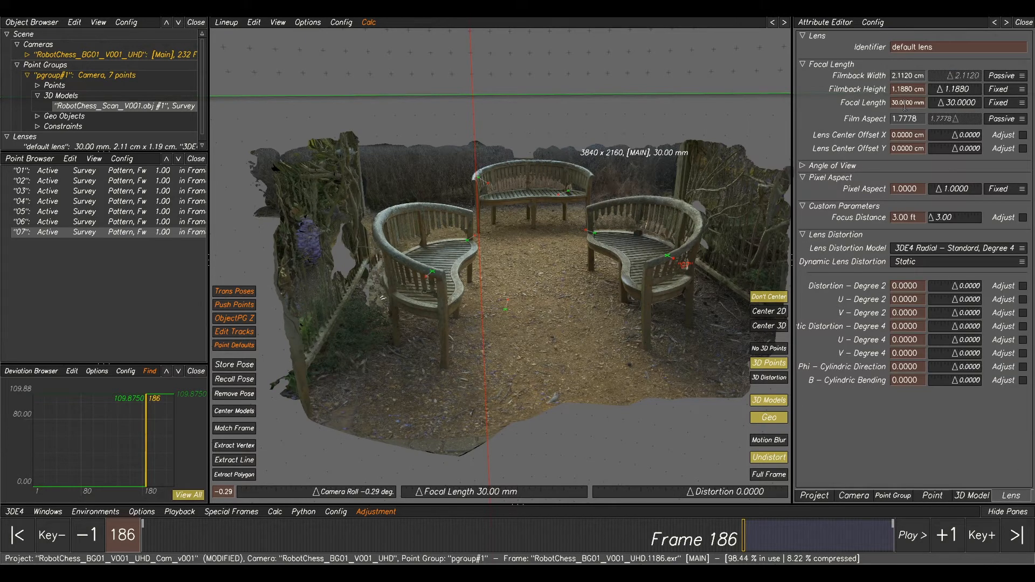
pyautogui.click(998, 103)
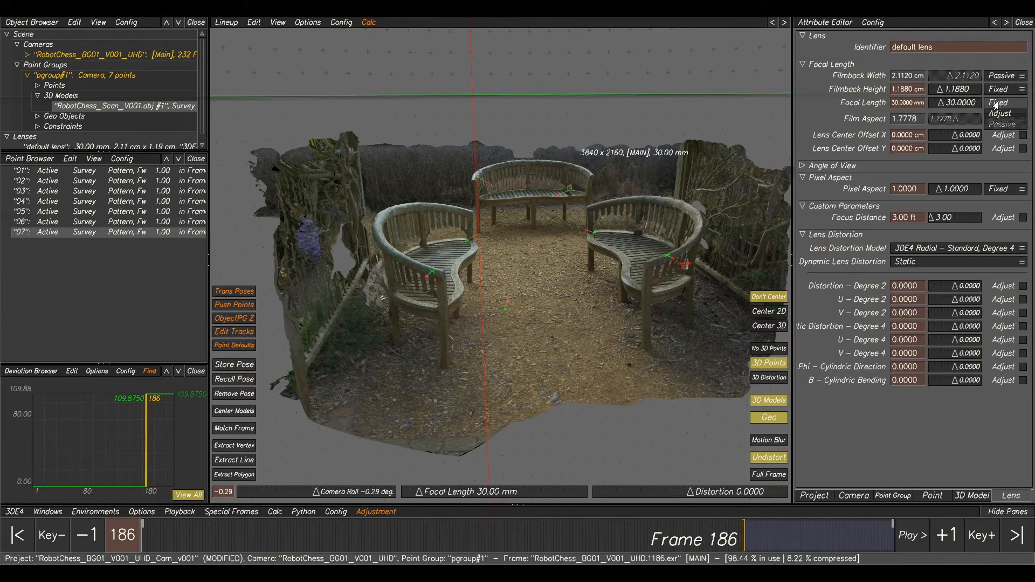
pyautogui.click(1002, 115)
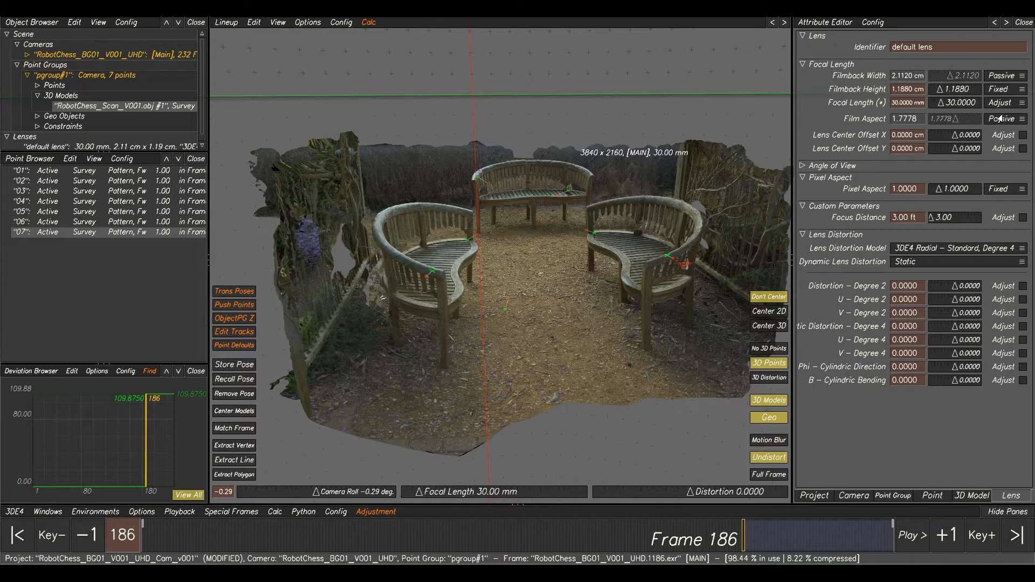
# - Run a parameter adjustment on the default lens's focal length with the Adaptive method and transfer the best result into the project
pyautogui.click(48, 511)
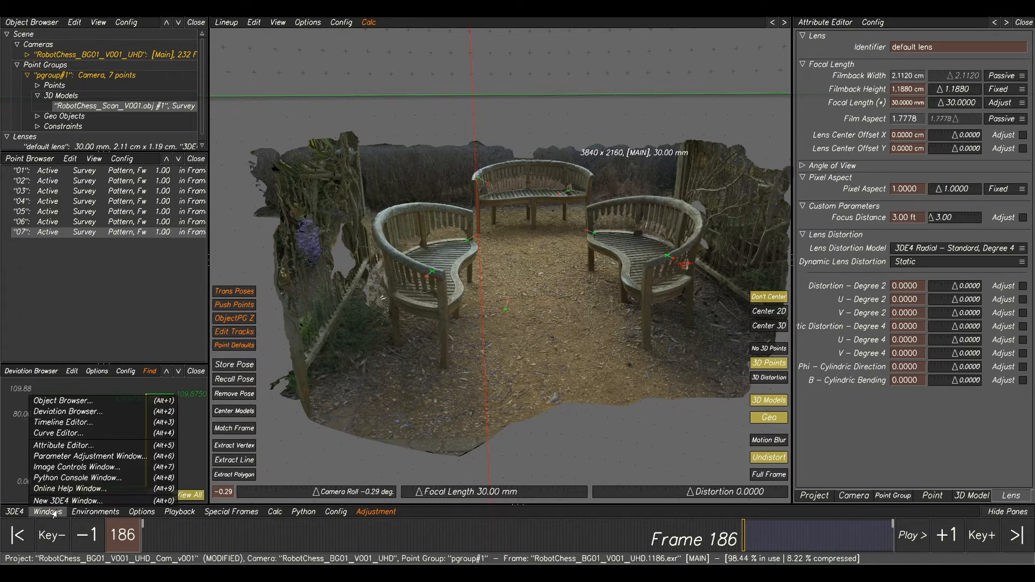
pyautogui.click(78, 457)
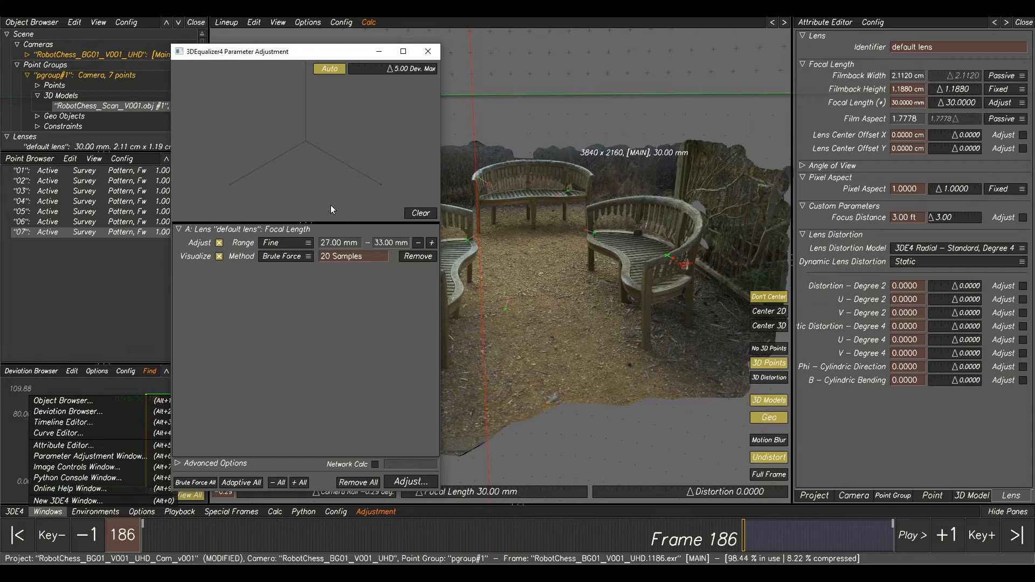
pyautogui.click(273, 262)
pyautogui.click(282, 269)
pyautogui.click(406, 482)
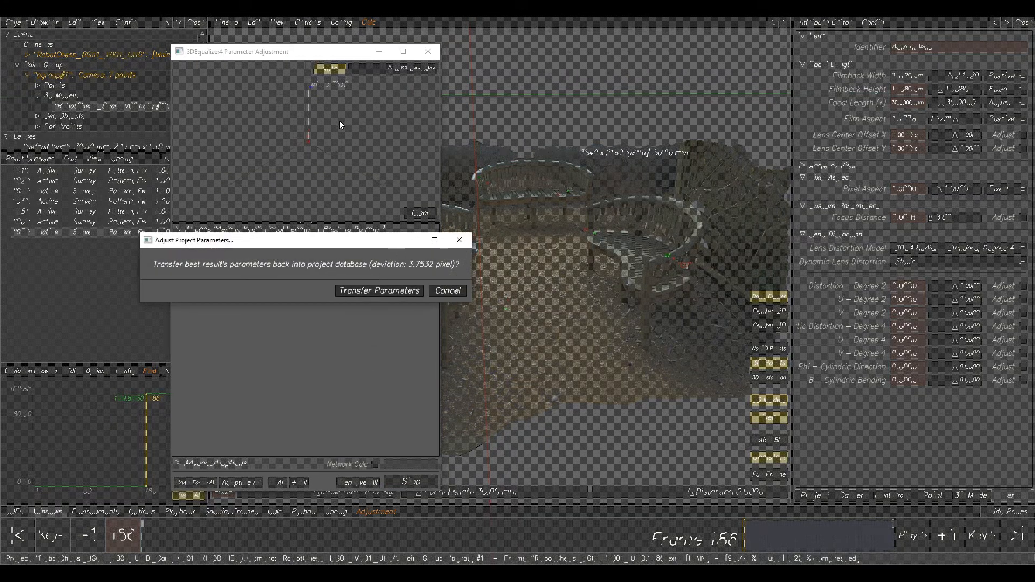
pyautogui.moveTo(301, 240); pyautogui.dragTo(421, 292)
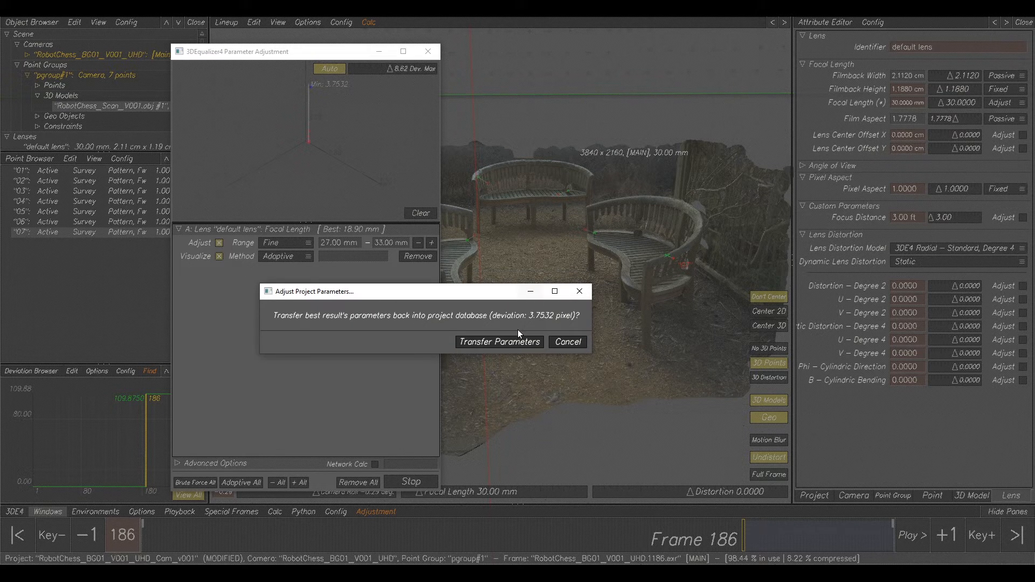
pyautogui.click(491, 344)
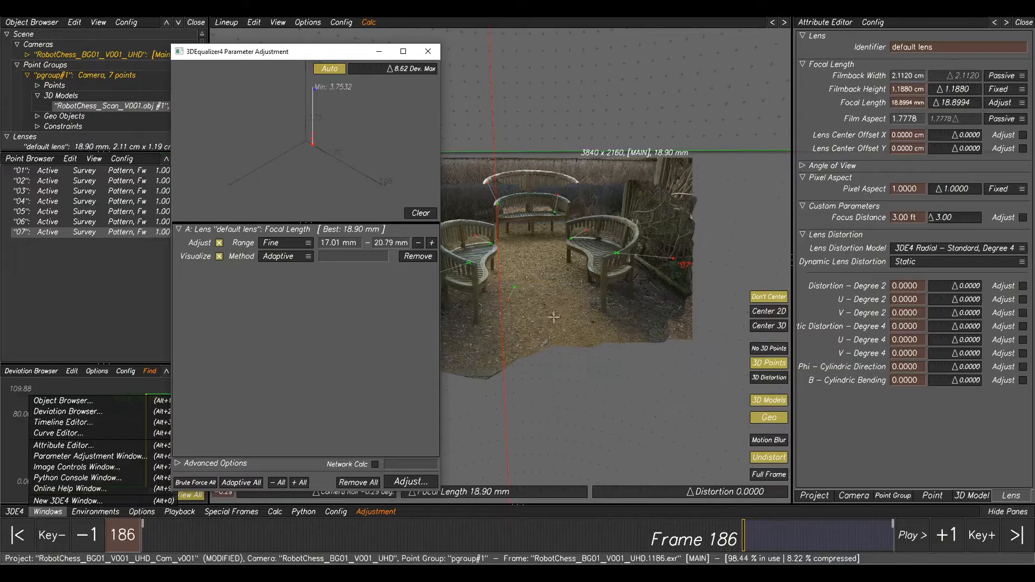
pyautogui.hotkey('alt', '6')
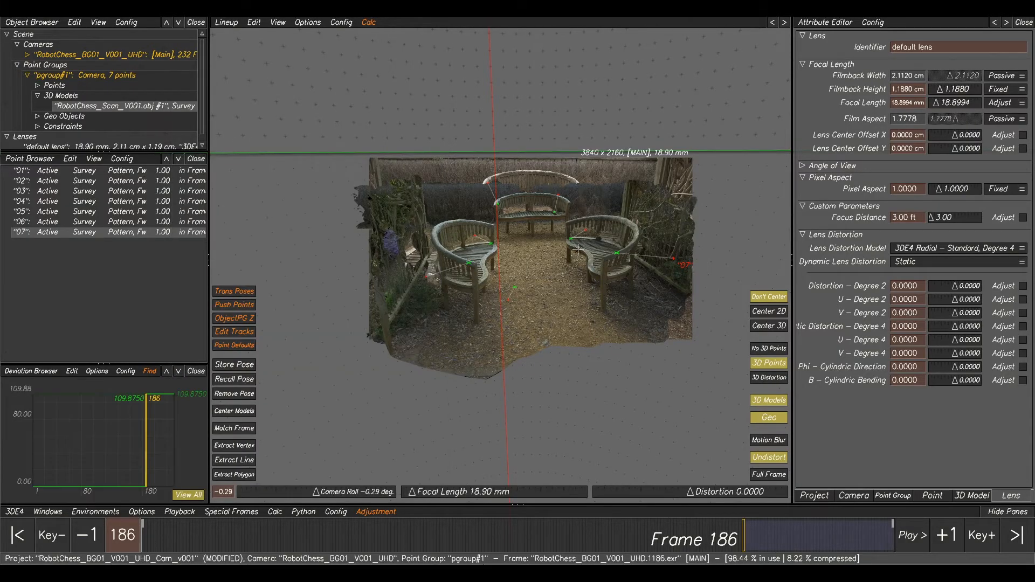
# - Recalculate the camera with the adjusted focal length and use the result
pyautogui.hotkey('alt', 'c')
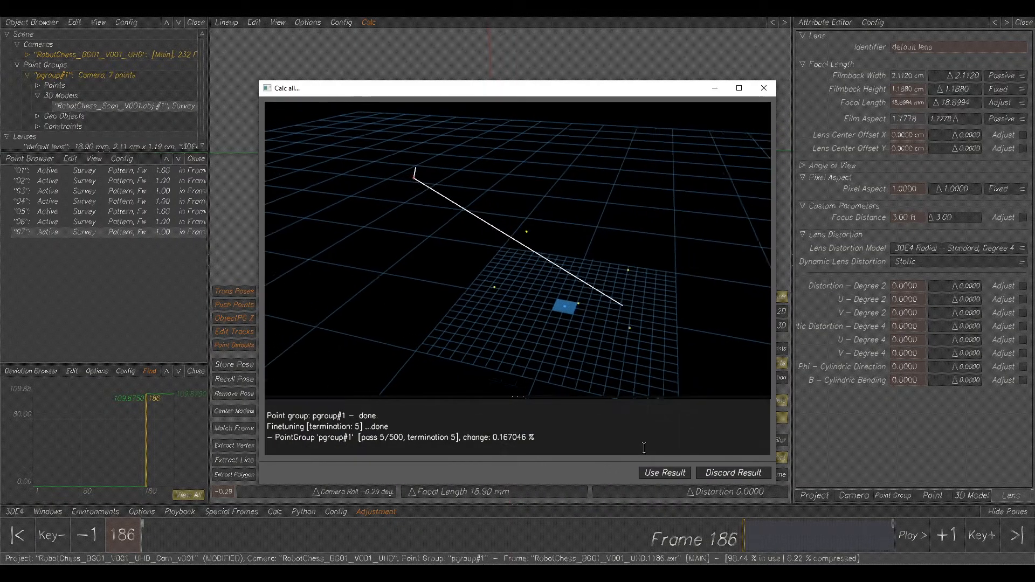
pyautogui.click(665, 473)
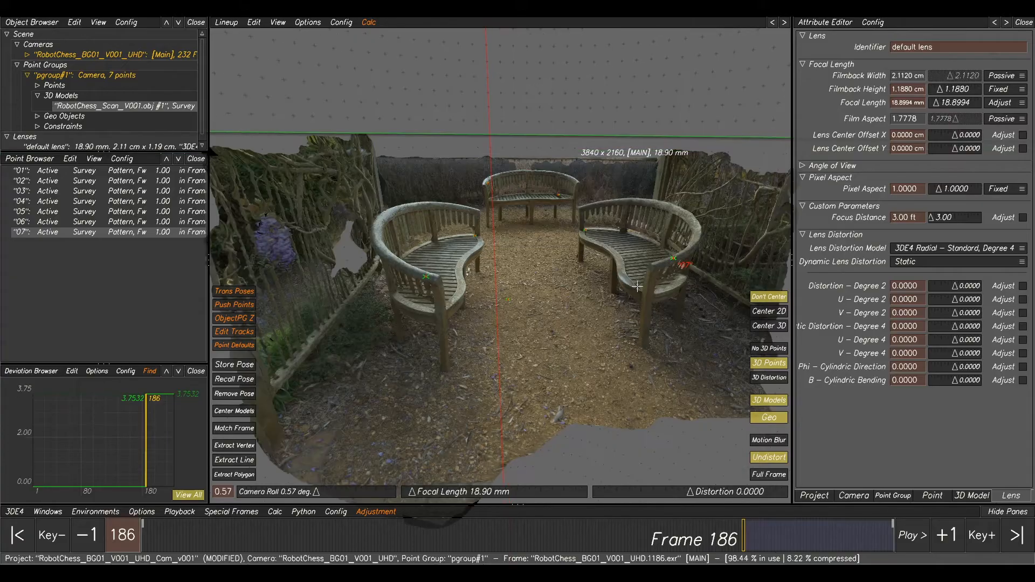
# - Toggle the 3D model display repeatedly and inspect how closely the scan's benches match the plate with the adjusted lens
pyautogui.click(764, 409)
pyautogui.click(764, 408)
pyautogui.click(764, 408)
pyautogui.click(764, 408)
pyautogui.click(764, 408)
pyautogui.click(765, 408)
pyautogui.click(764, 408)
pyautogui.click(764, 408)
pyautogui.click(764, 408)
pyautogui.click(764, 408)
pyautogui.click(764, 408)
pyautogui.click(764, 409)
pyautogui.scroll(2, 598, 184)
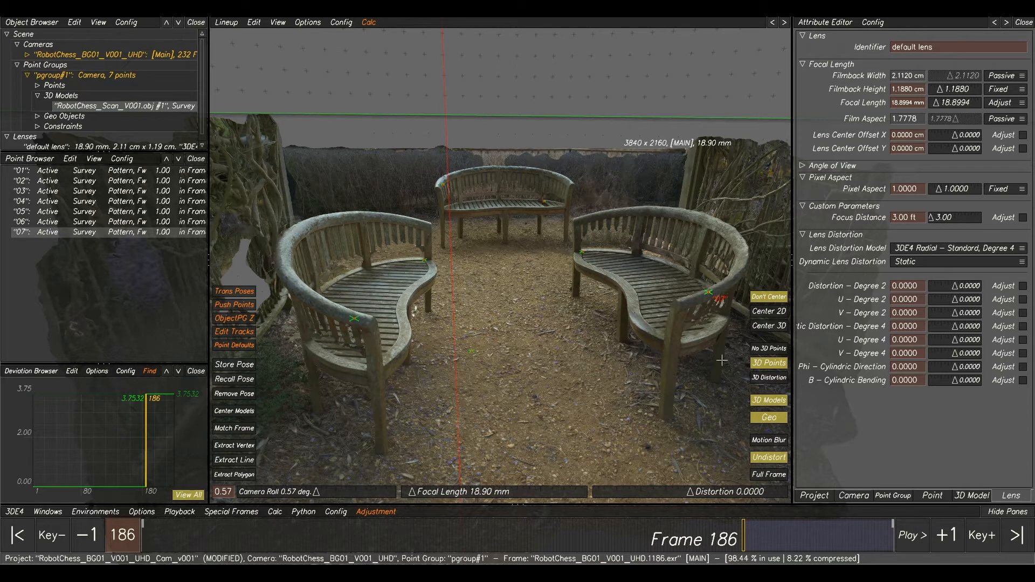
pyautogui.moveTo(483, 204); pyautogui.dragTo(466, 203, button='middle')
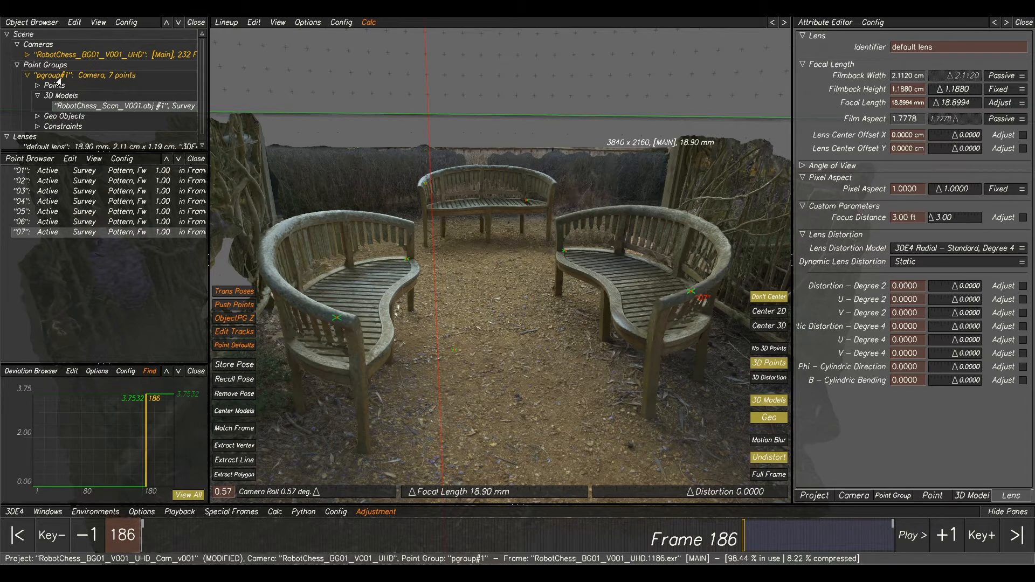
pyautogui.moveTo(634, 316); pyautogui.dragTo(721, 283, button='right')
pyautogui.moveTo(721, 284); pyautogui.dragTo(669, 278, button='middle')
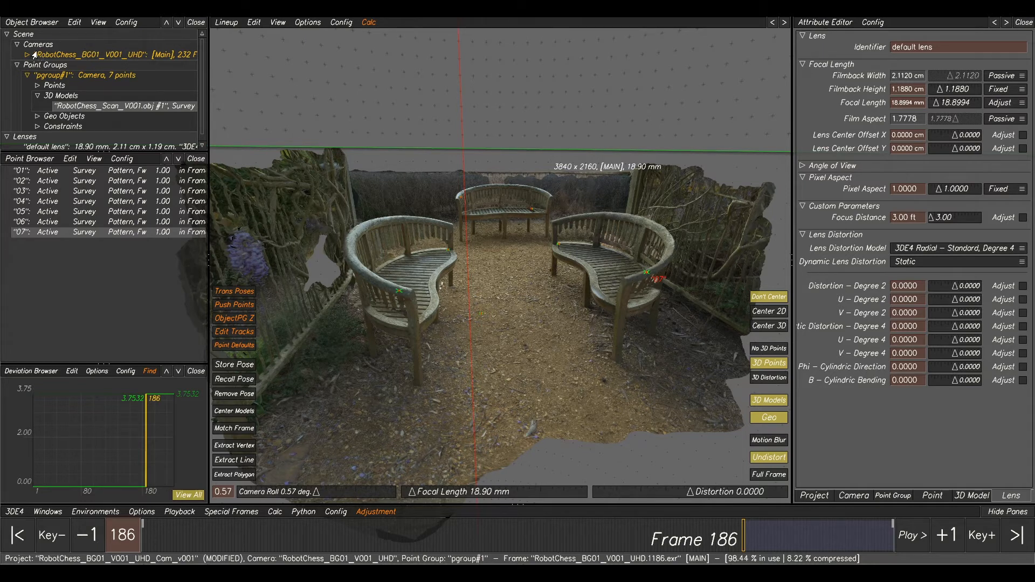
# - Add a new reference camera to the scene and make it the current camera
pyautogui.rightClick(59, 56)
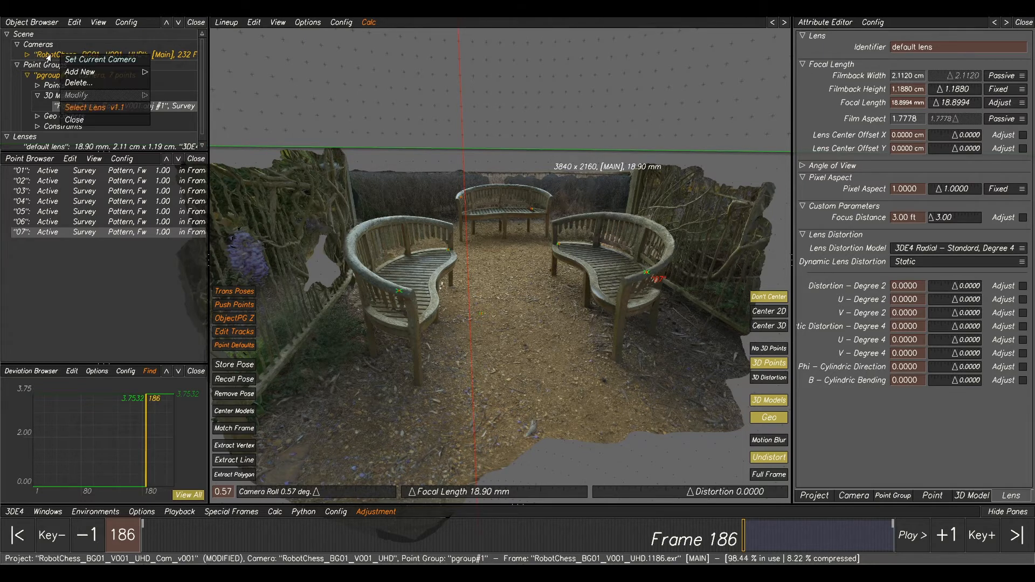
pyautogui.click(47, 57)
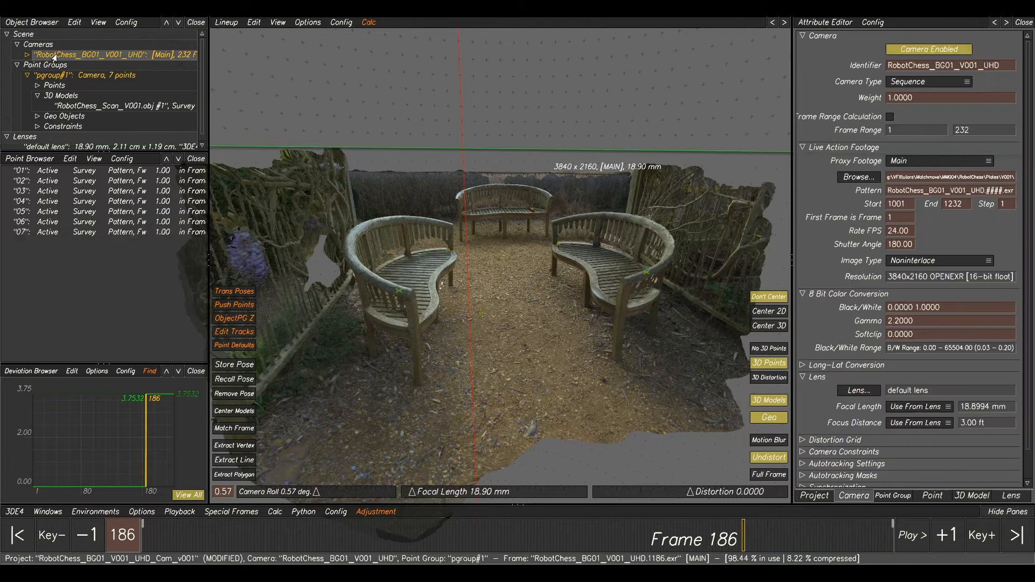
pyautogui.rightClick(83, 57)
pyautogui.moveTo(113, 77)
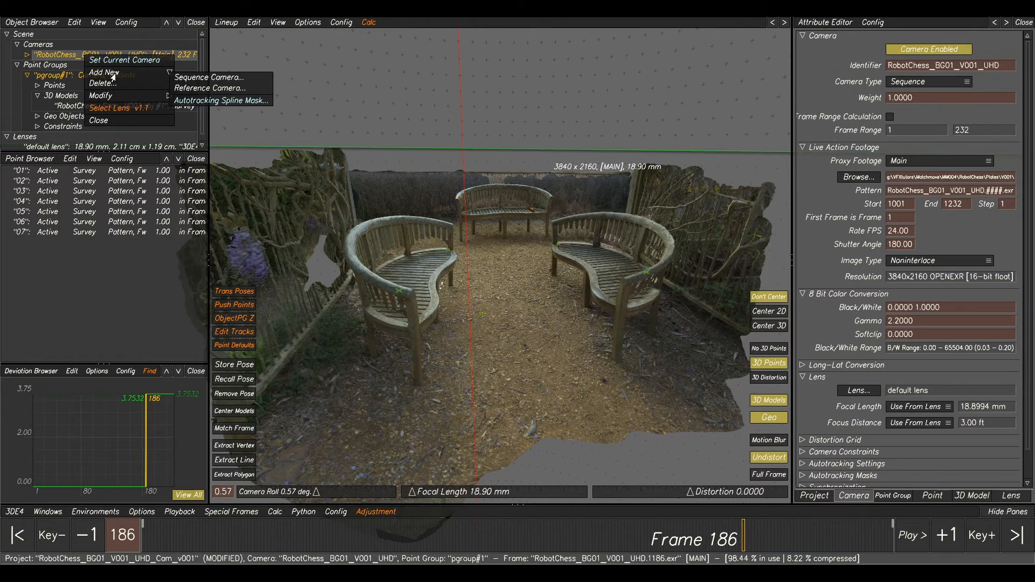
pyautogui.click(204, 89)
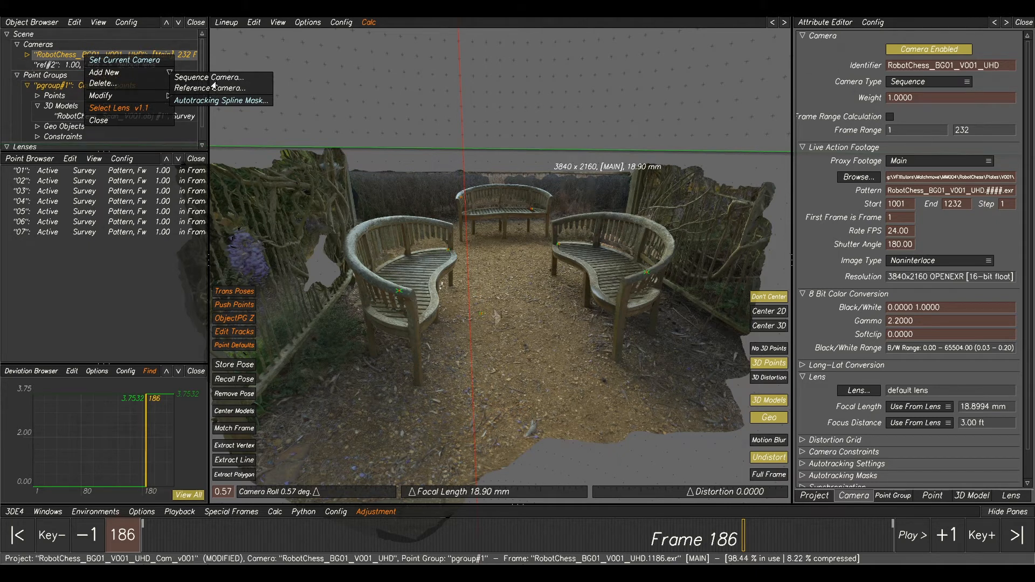
pyautogui.click(59, 65)
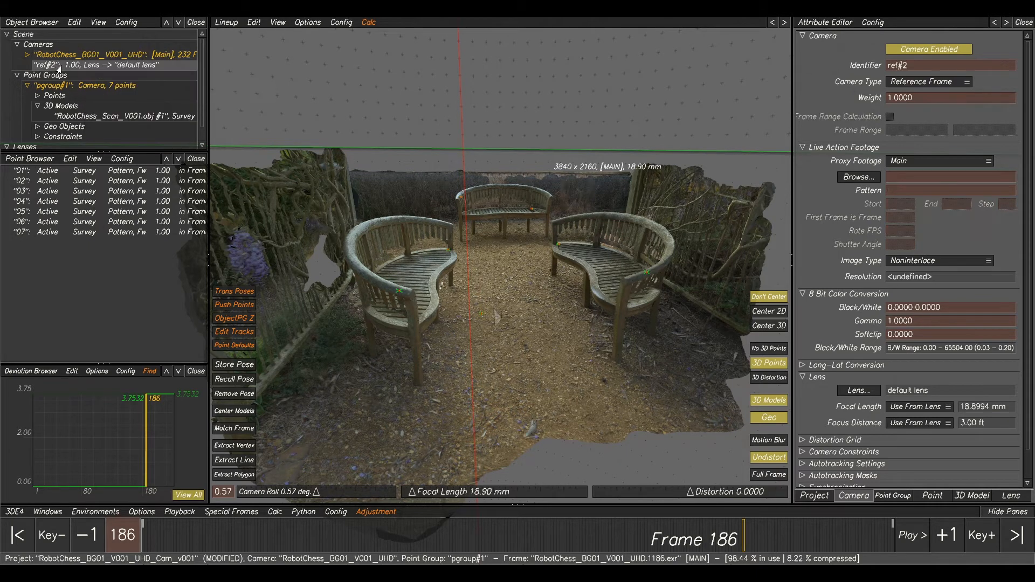
pyautogui.doubleClick(59, 65)
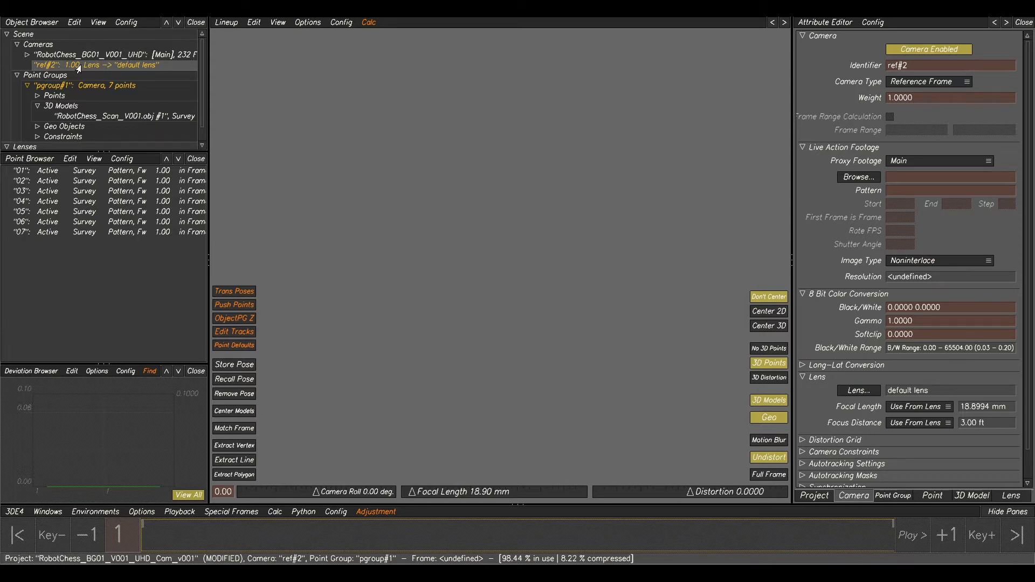
pyautogui.click(859, 176)
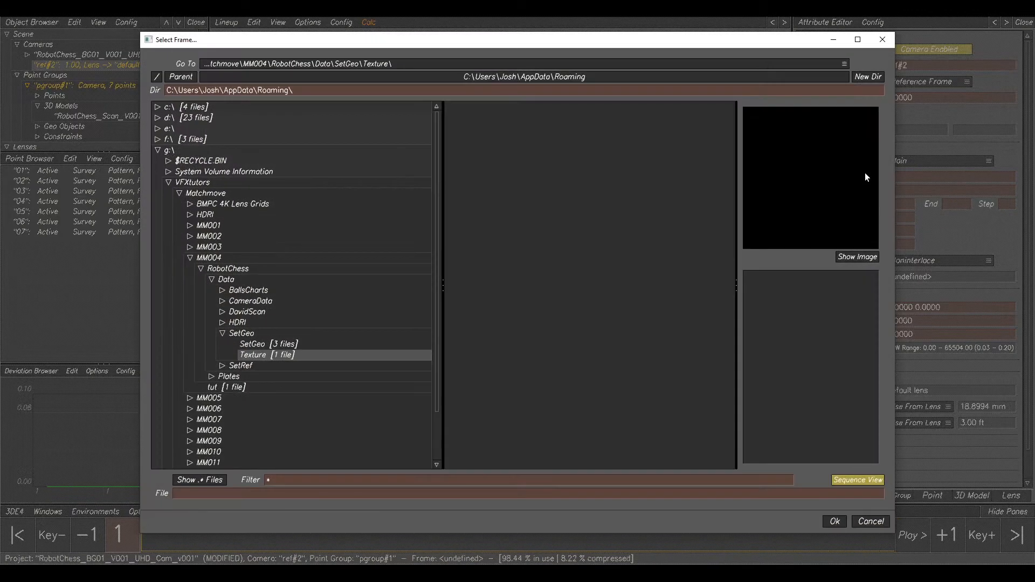
pyautogui.click(221, 333)
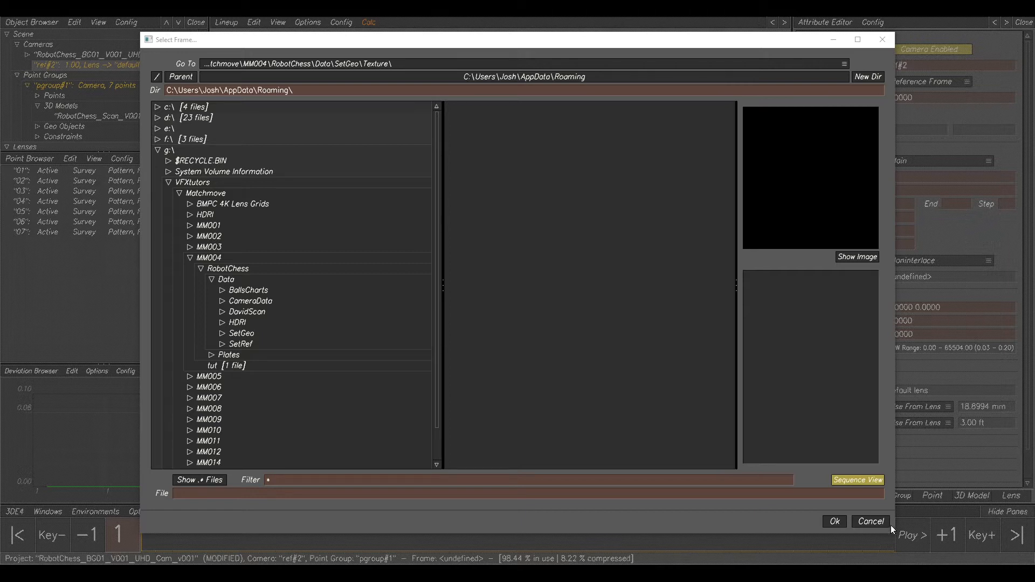
pyautogui.click(871, 522)
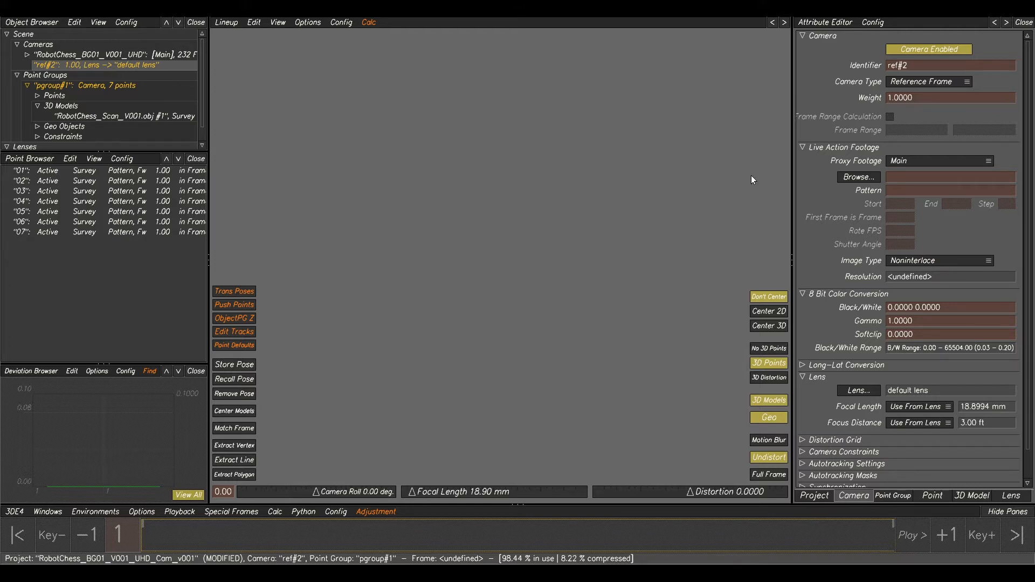
# - Load Sigma18-35MM_18MM.exr from the Sigma18-35MM_LensGrids folder as the reference camera's footage, with sequence view off
pyautogui.click(856, 178)
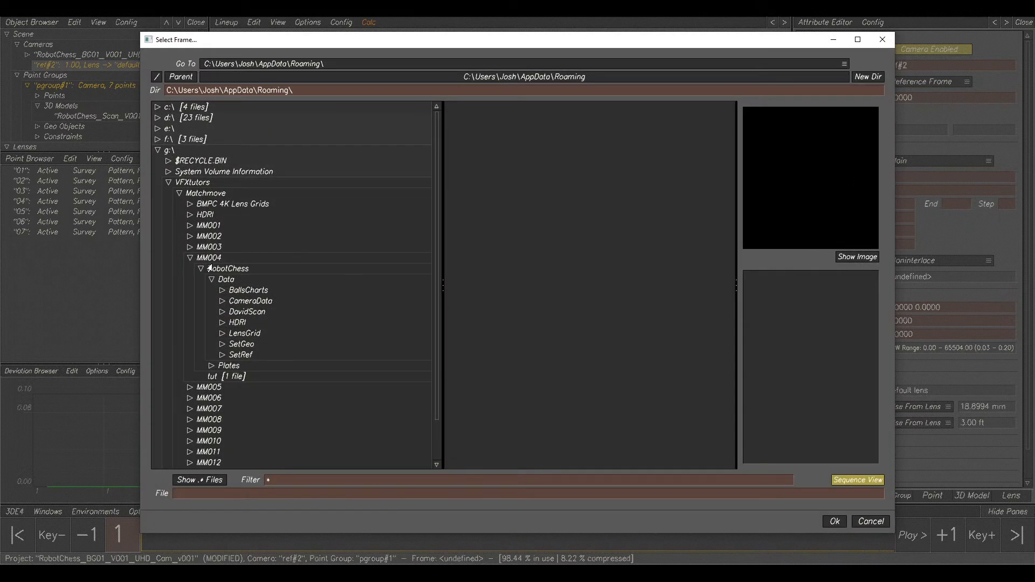
pyautogui.click(236, 335)
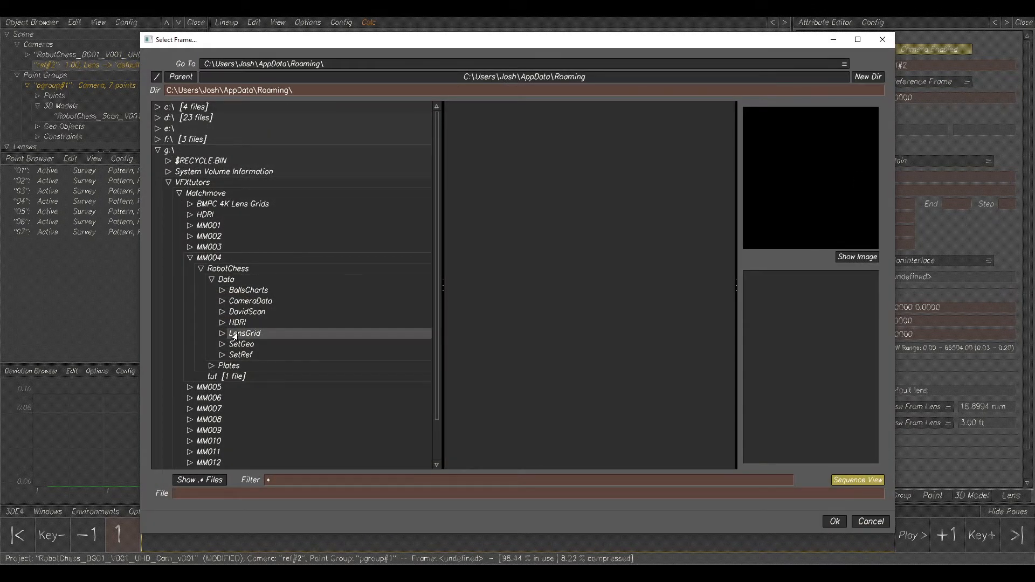
pyautogui.click(221, 334)
pyautogui.click(269, 344)
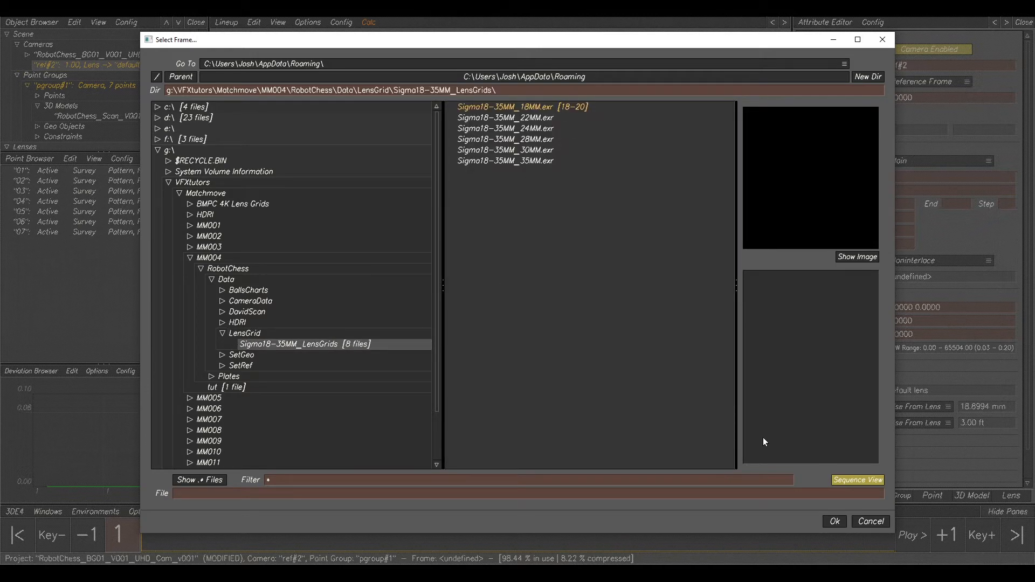
pyautogui.click(846, 481)
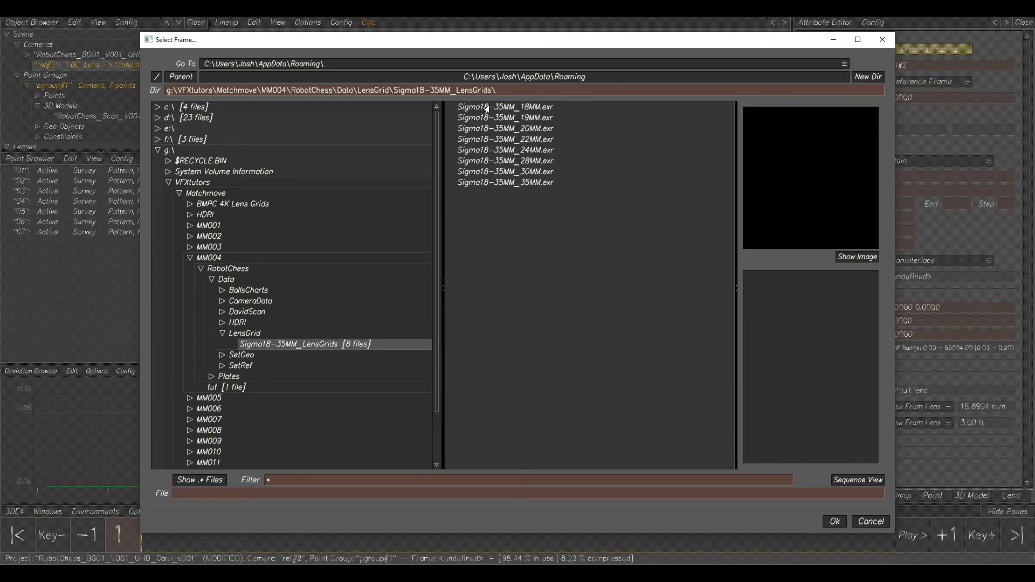
pyautogui.click(506, 110)
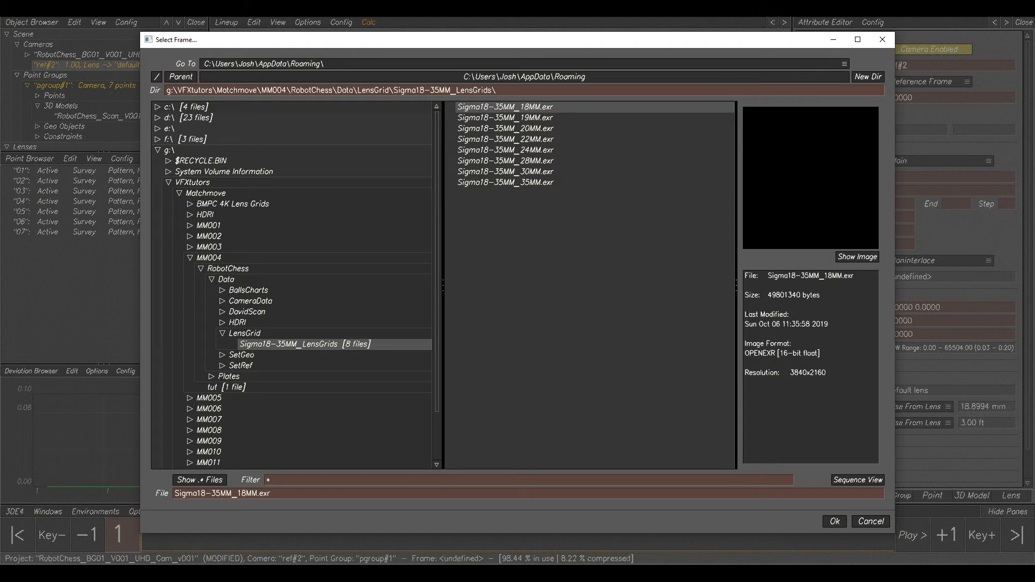
pyautogui.click(833, 522)
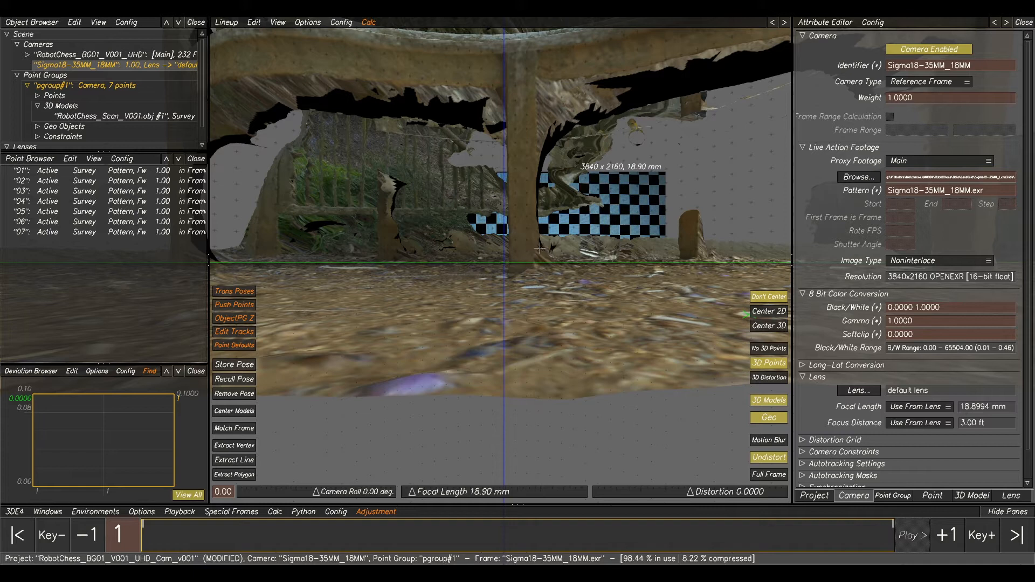
# - Show the distortion grid and place the points of its first corner cell on the corners of a checker square near the image centre
pyautogui.press('F3')
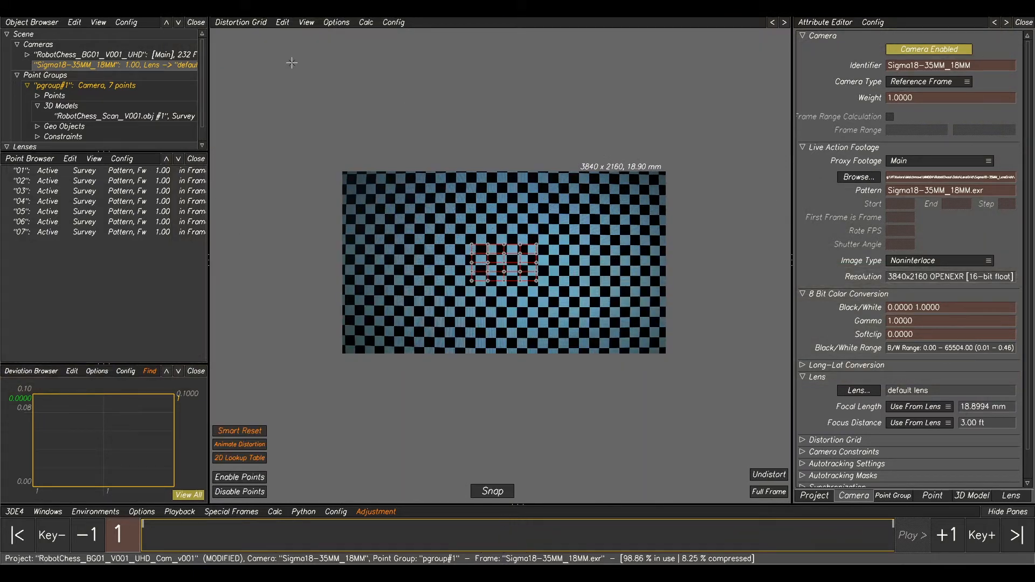
pyautogui.scroll(5, 533, 253)
pyautogui.moveTo(522, 198)
pyautogui.mouseDown(button='middle')
pyautogui.moveTo(591, 168)
pyautogui.moveTo(526, 198)
pyautogui.mouseUp(button='middle')
pyautogui.scroll(1, 534, 180)
pyautogui.scroll(3, 490, 195)
pyautogui.moveTo(597, 242); pyautogui.dragTo(570, 224, button='middle')
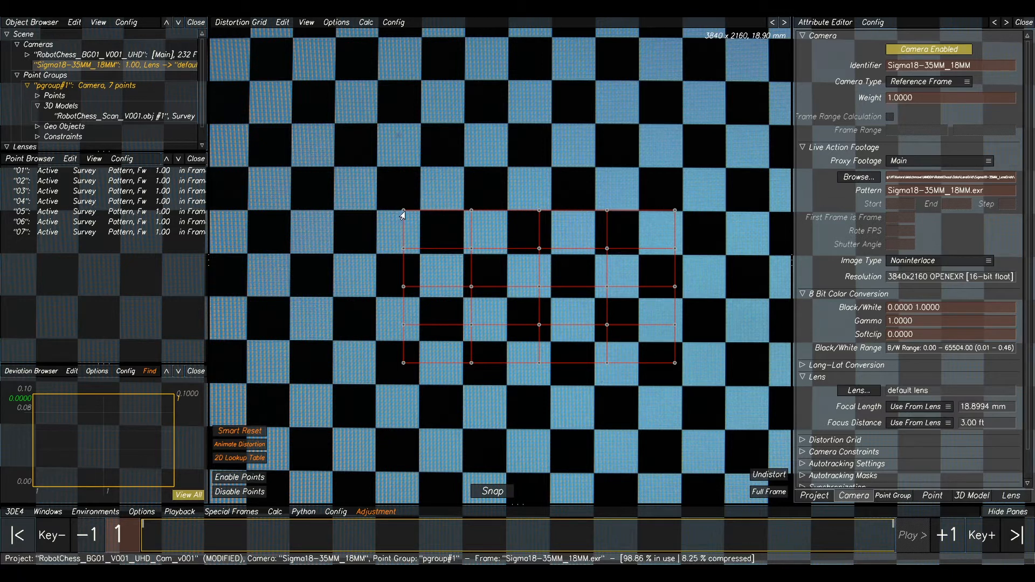
pyautogui.moveTo(402, 212); pyautogui.dragTo(464, 210)
pyautogui.scroll(-3, 463, 210)
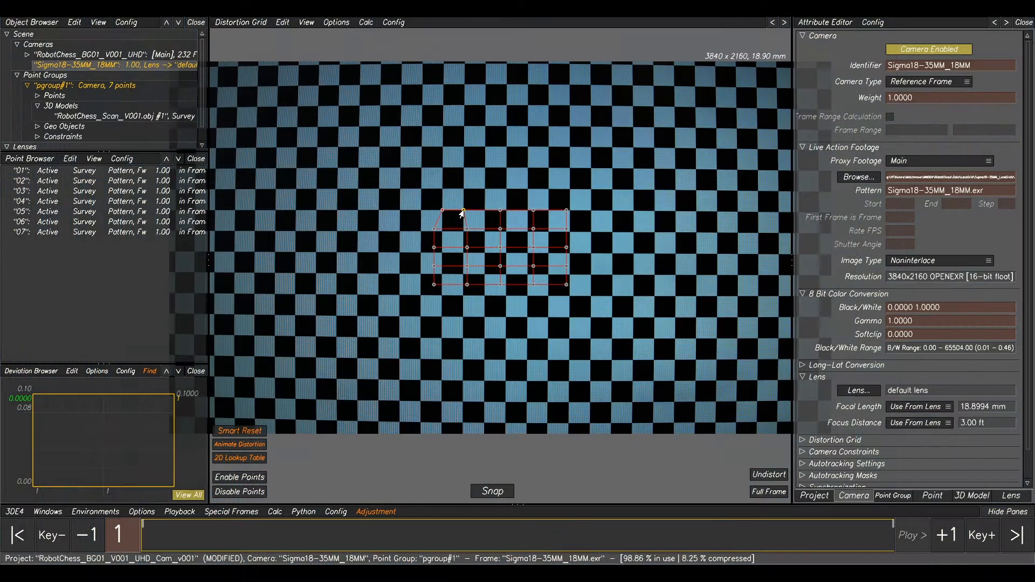
pyautogui.scroll(5, 462, 214)
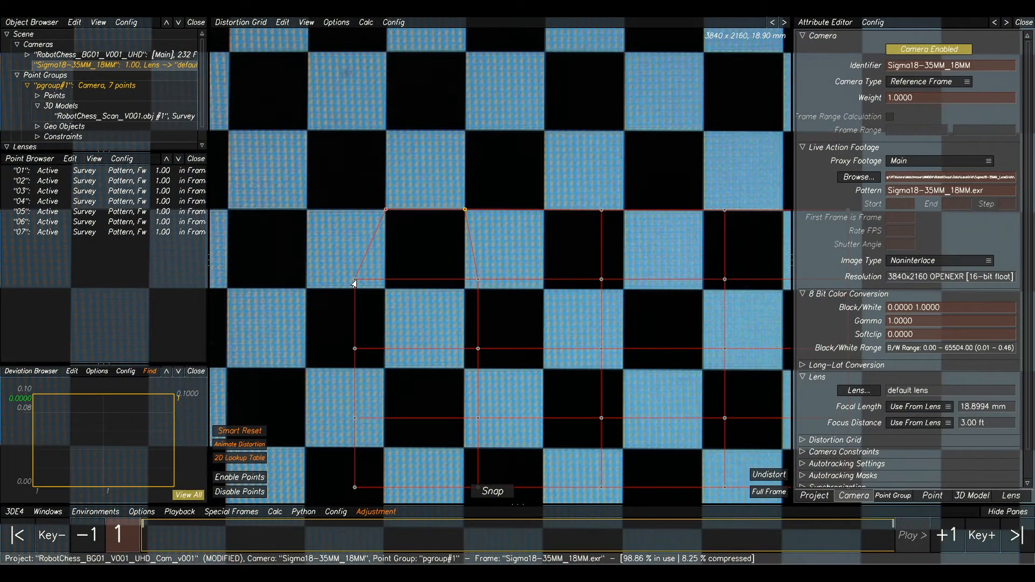
pyautogui.moveTo(354, 280); pyautogui.dragTo(385, 289)
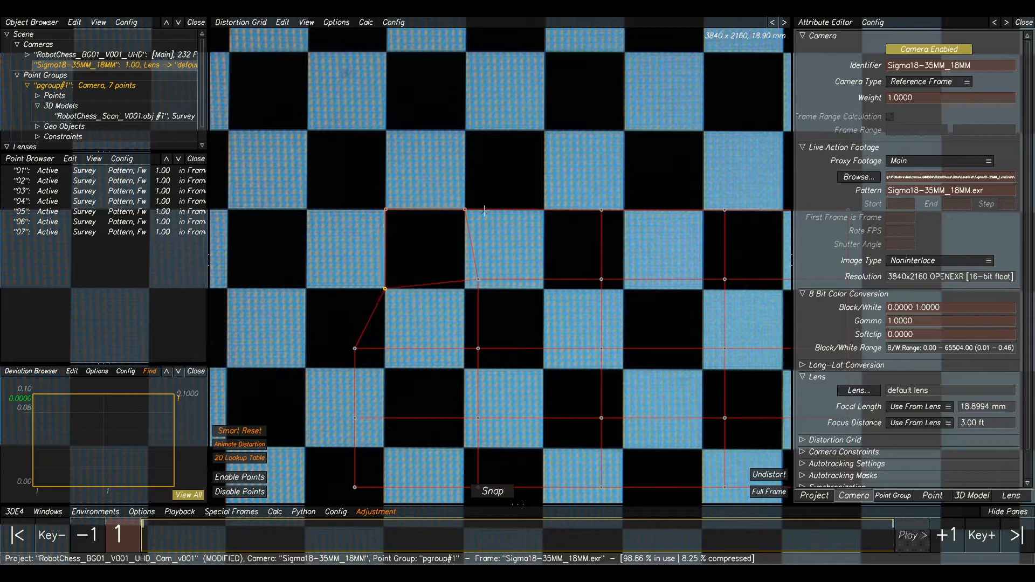
# - Snap the remaining distortion grid points onto the checkerboard corners
pyautogui.scroll(-3, 415, 329)
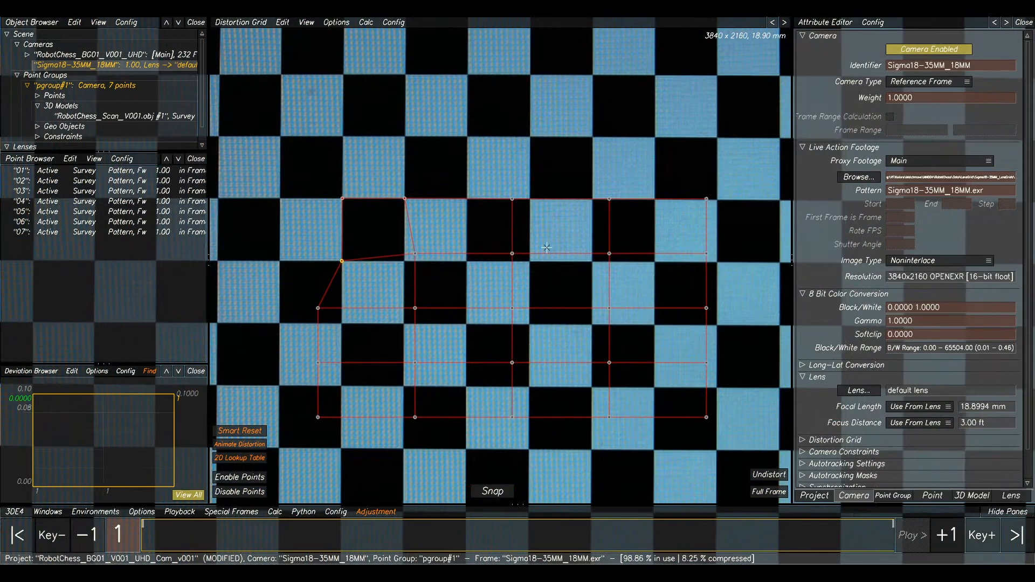
pyautogui.scroll(-3, 489, 251)
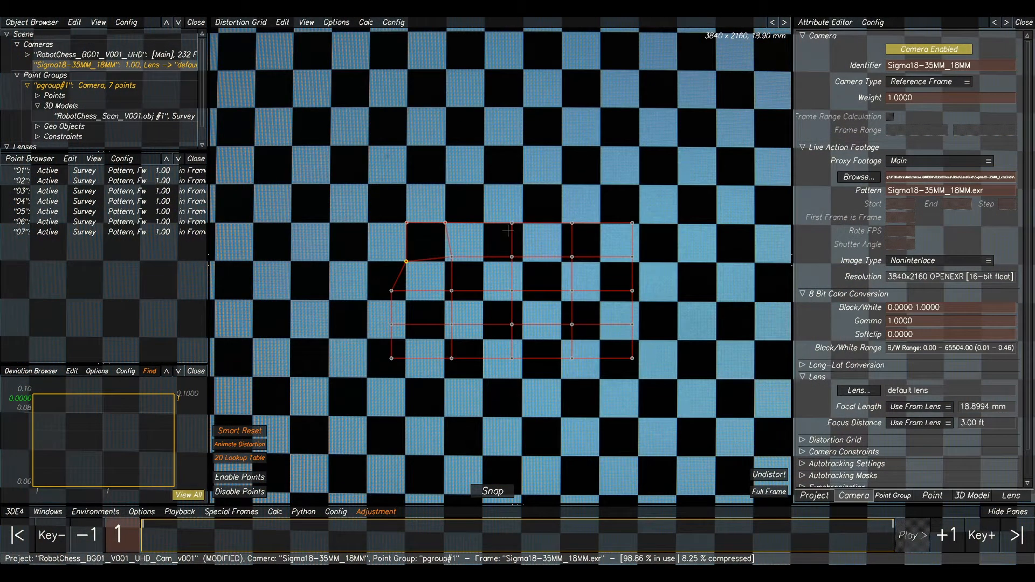
pyautogui.scroll(2, 437, 332)
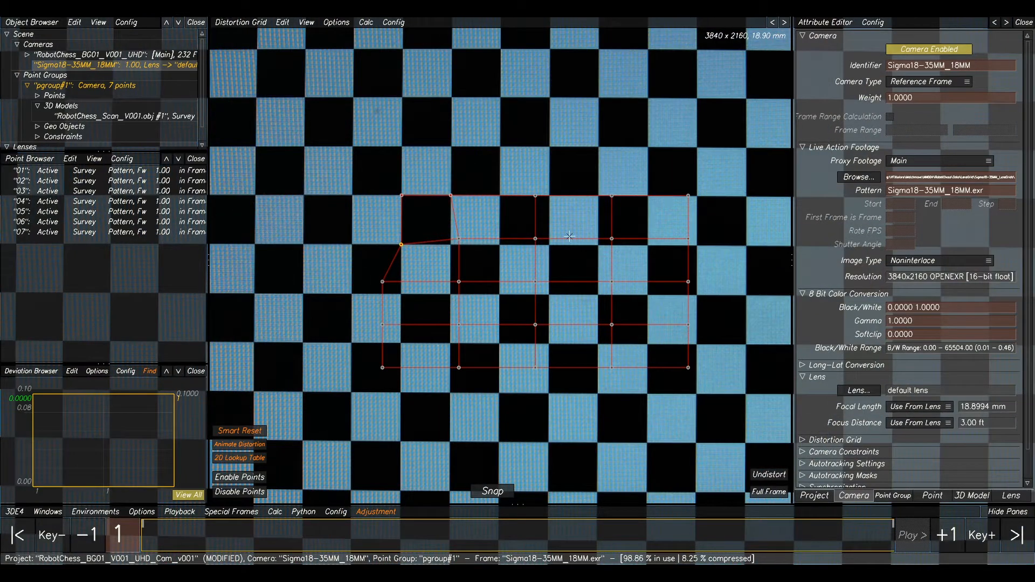
pyautogui.click(497, 497)
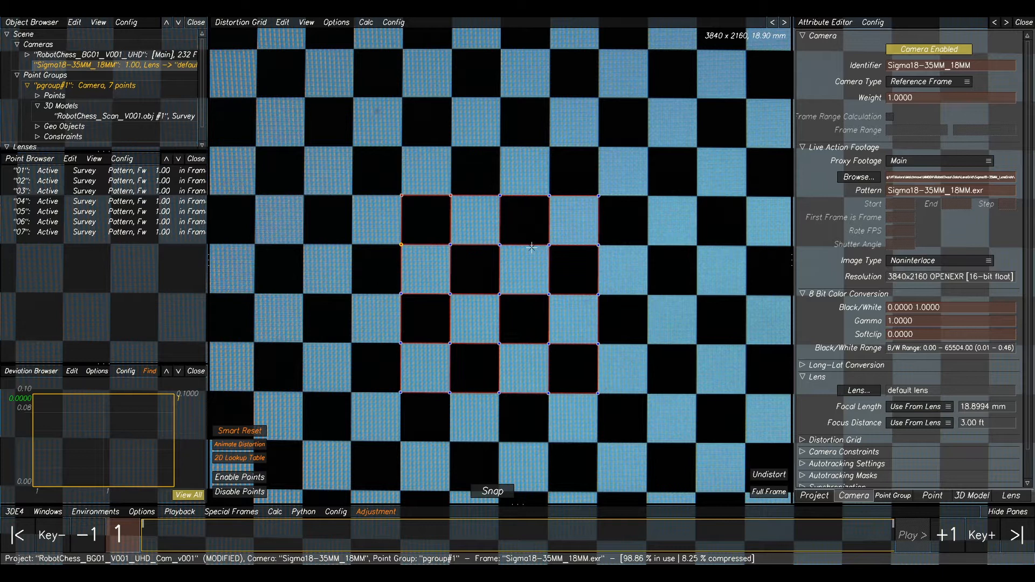
# - Extend the distortion grid upward row by row to the upper edge of the lens chart image
pyautogui.scroll(-5, 532, 247)
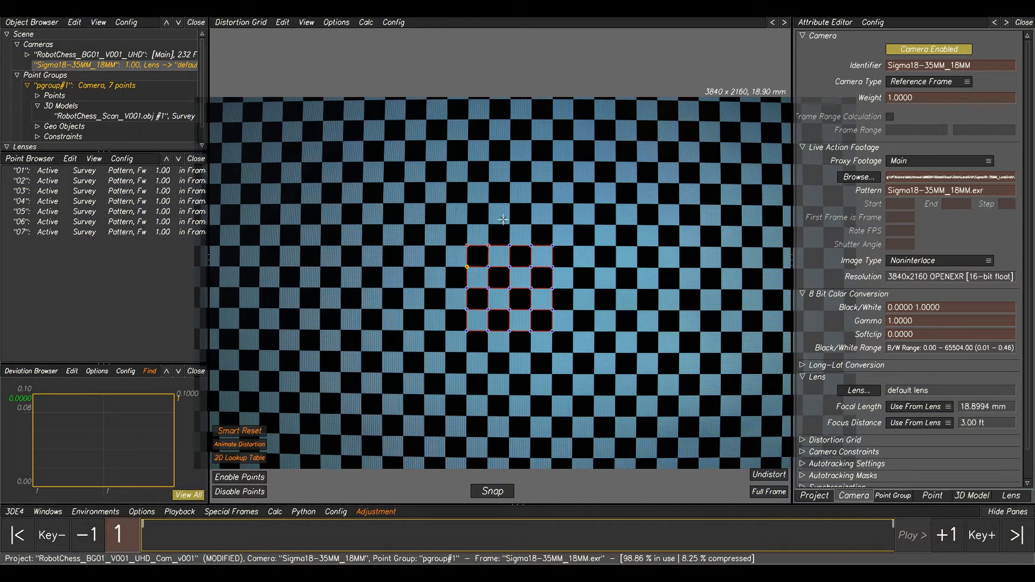
pyautogui.scroll(-1, 608, 231)
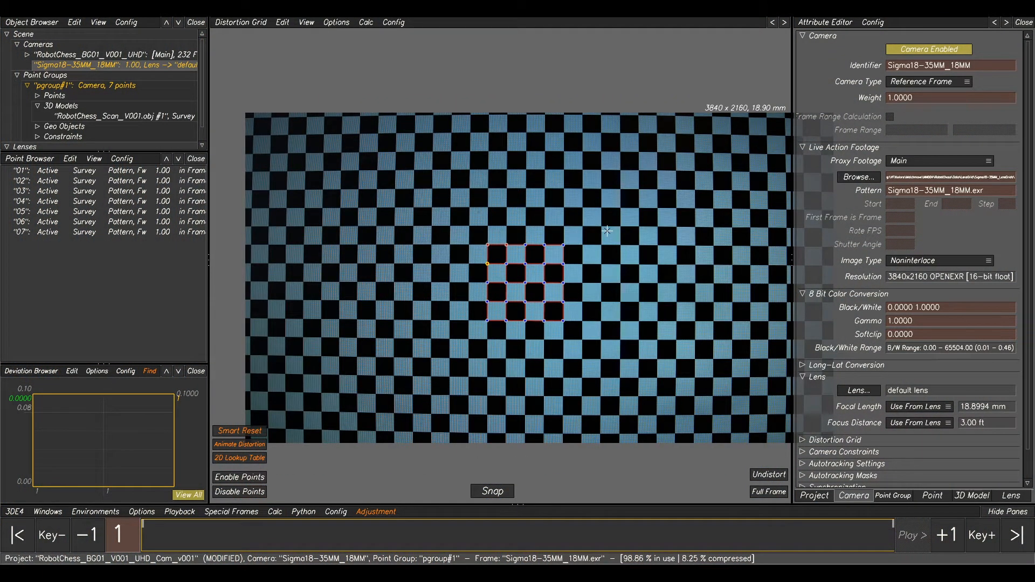
pyautogui.press('Up')
pyautogui.press('Up')
pyautogui.press('Up')
pyautogui.press('Up')
pyautogui.press('Up')
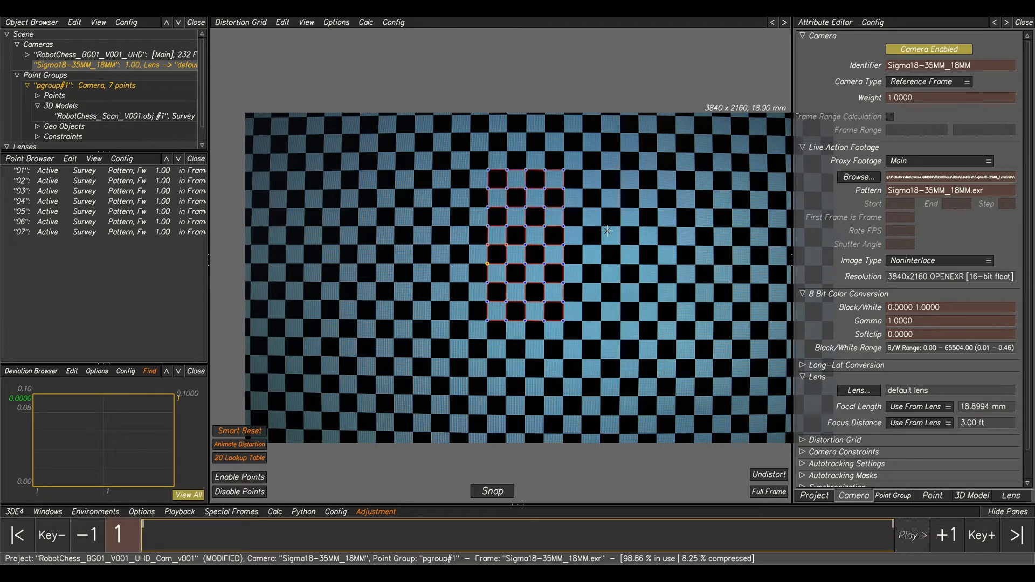
pyautogui.press('Up')
pyautogui.press('Up')
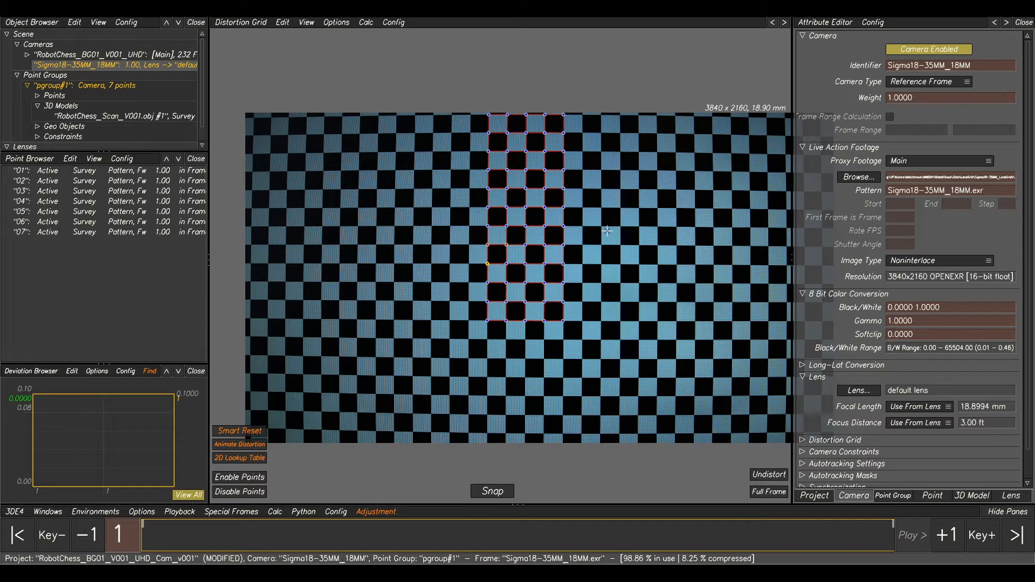
# - Extend the distortion grid downward row by row to the lower edge of the lens chart image
pyautogui.press('Down')
pyautogui.press('Down')
pyautogui.press('Down')
pyautogui.press('Down')
pyautogui.press('Down')
pyautogui.press('Down')
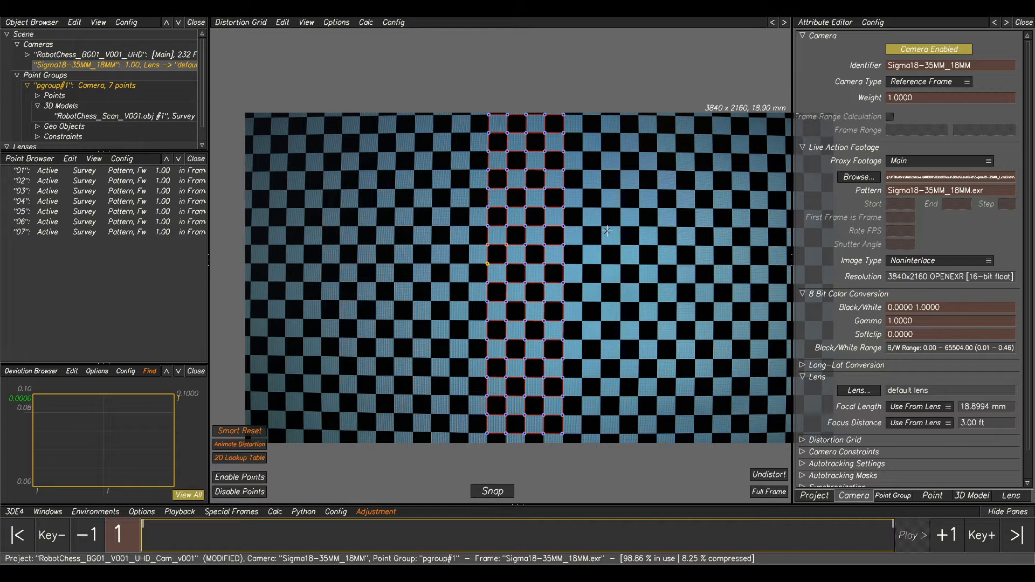
# - Extend the distortion grid column by column to the left edge of the lens chart image
pyautogui.press('Left')
pyautogui.press('Left')
pyautogui.press('Left')
pyautogui.press('Left')
pyautogui.press('Left')
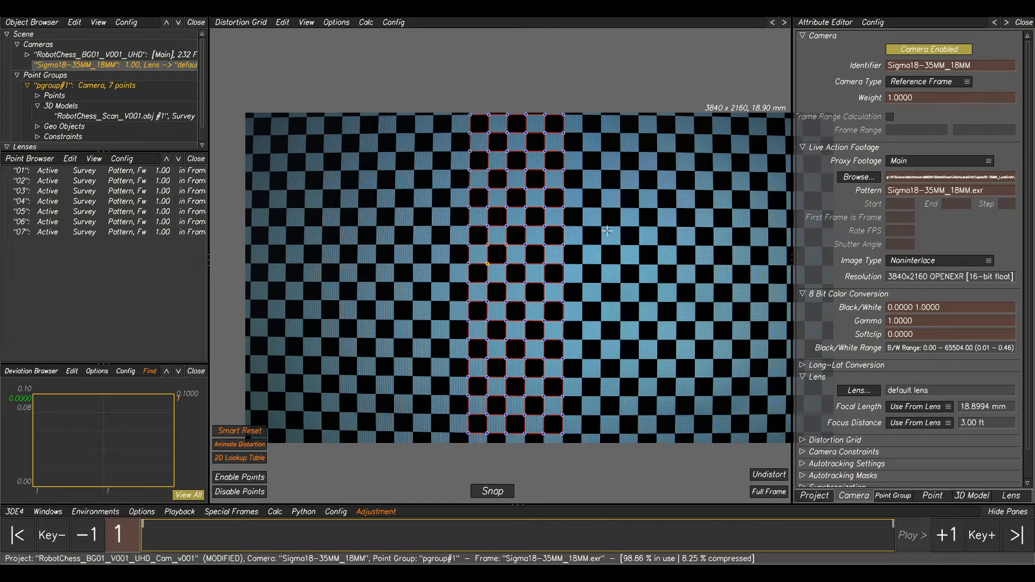
pyautogui.press('Left')
pyautogui.press('Left')
pyautogui.press('Left')
pyautogui.press('Left')
pyautogui.press('Left')
pyautogui.press('Left')
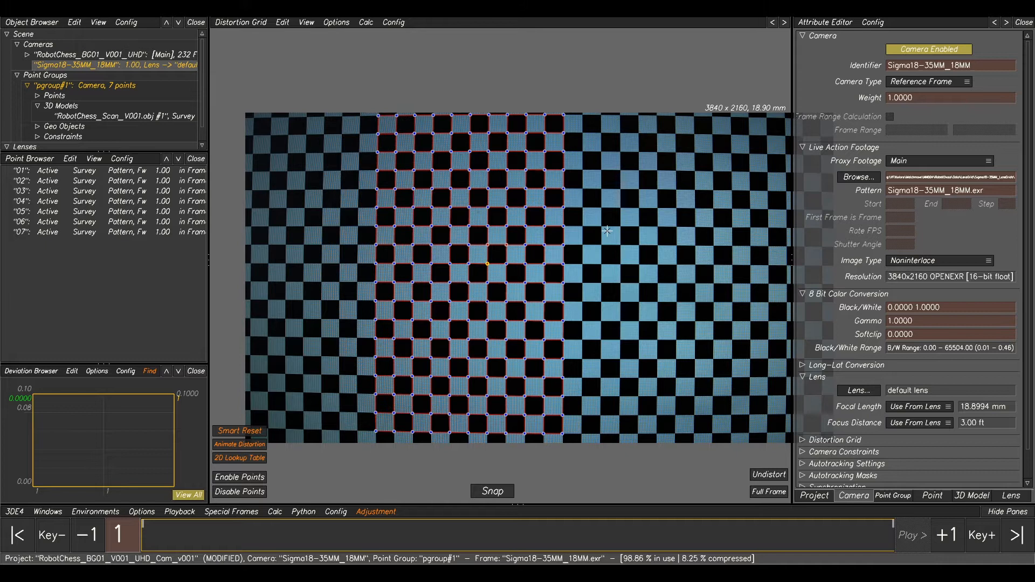
pyautogui.press('Left')
pyautogui.press('Left')
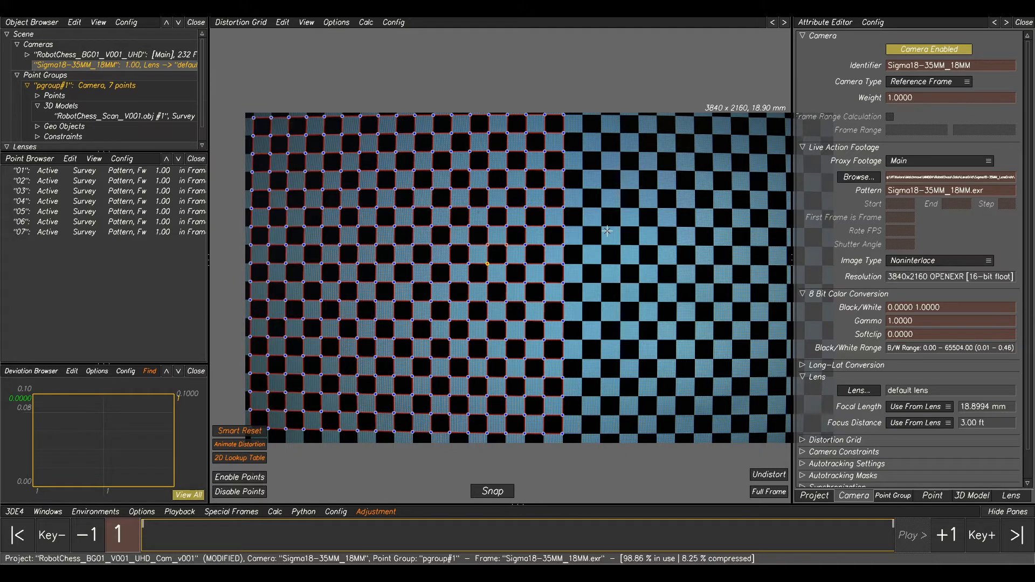
# - Extend the distortion grid column by column to the right edge of the lens chart image
pyautogui.press('Right')
pyautogui.press('Right')
pyautogui.press('Right')
pyautogui.press('Right')
pyautogui.press('Right')
pyautogui.press('Right')
pyautogui.press('Right')
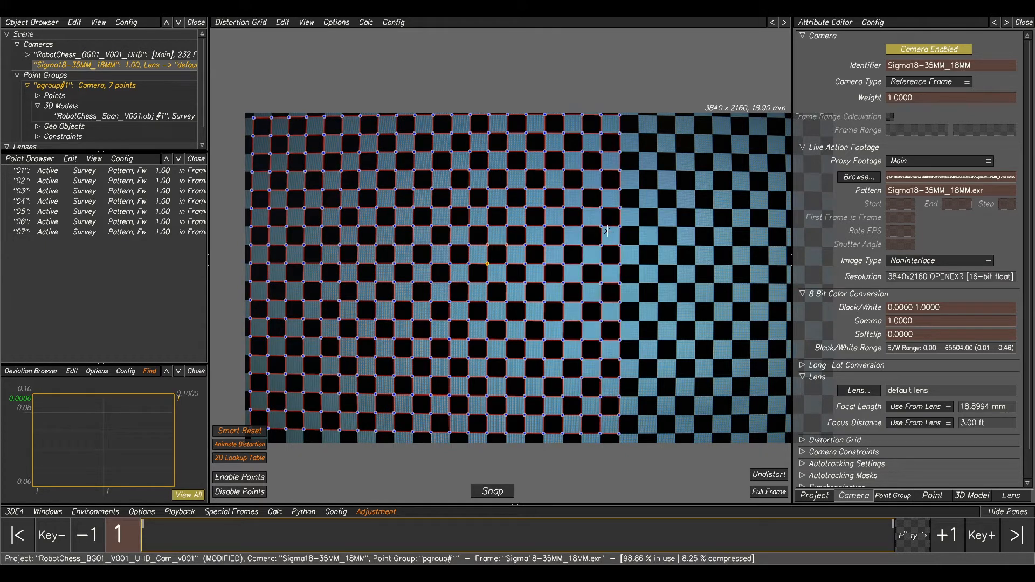
pyautogui.press('Right')
pyautogui.press('Right')
pyautogui.press('Right')
pyautogui.press('Right')
pyautogui.press('Right')
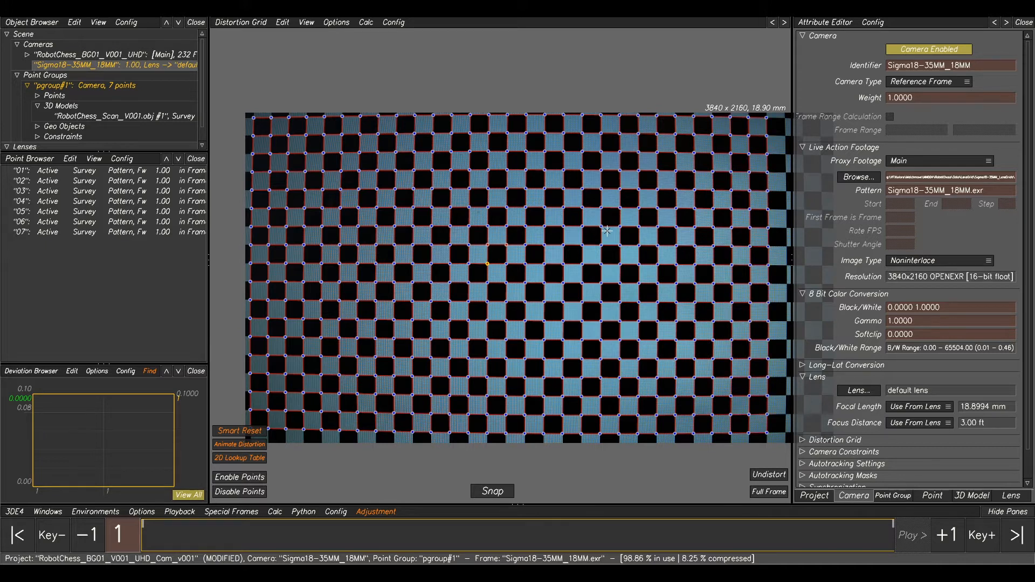
# - Calculate the six degree 2 and degree 4 distortion parameters from the Sigma18-35MM_18MM frame, apply them to the lens, and show the grid undistorted
pyautogui.moveTo(542, 194); pyautogui.dragTo(449, 192, button='middle')
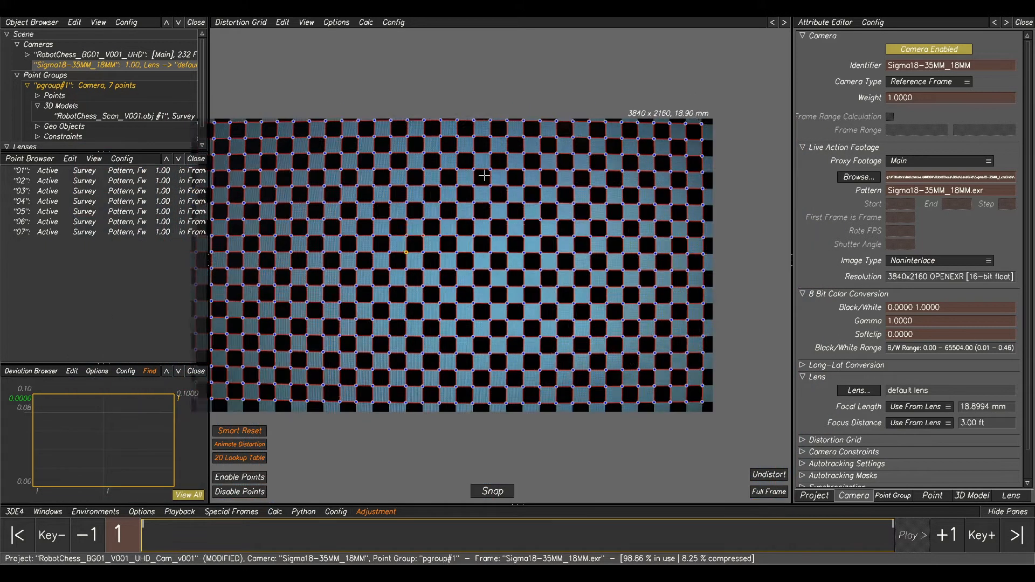
pyautogui.scroll(-2, 503, 140)
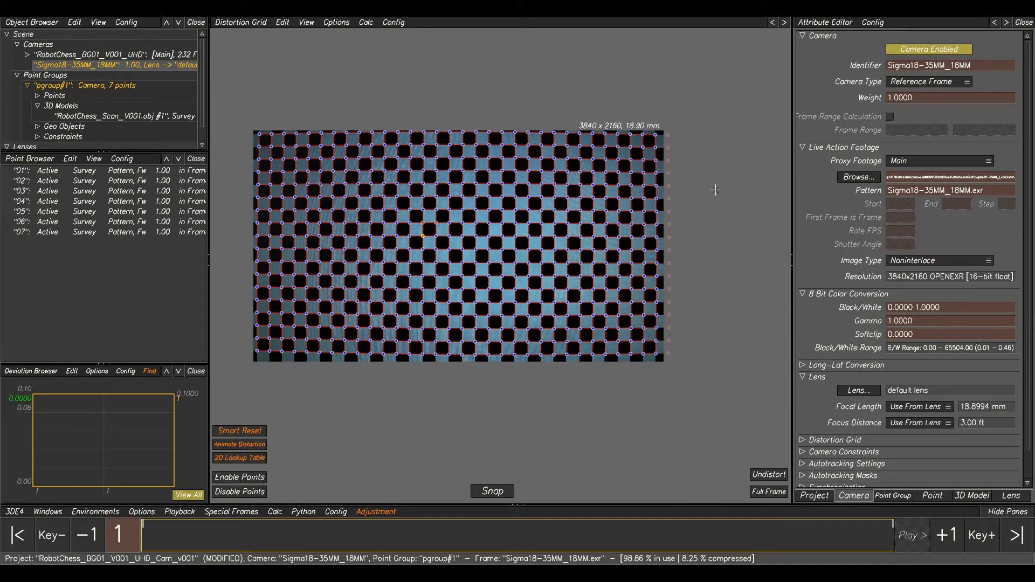
pyautogui.moveTo(531, 177); pyautogui.dragTo(576, 191, button='middle')
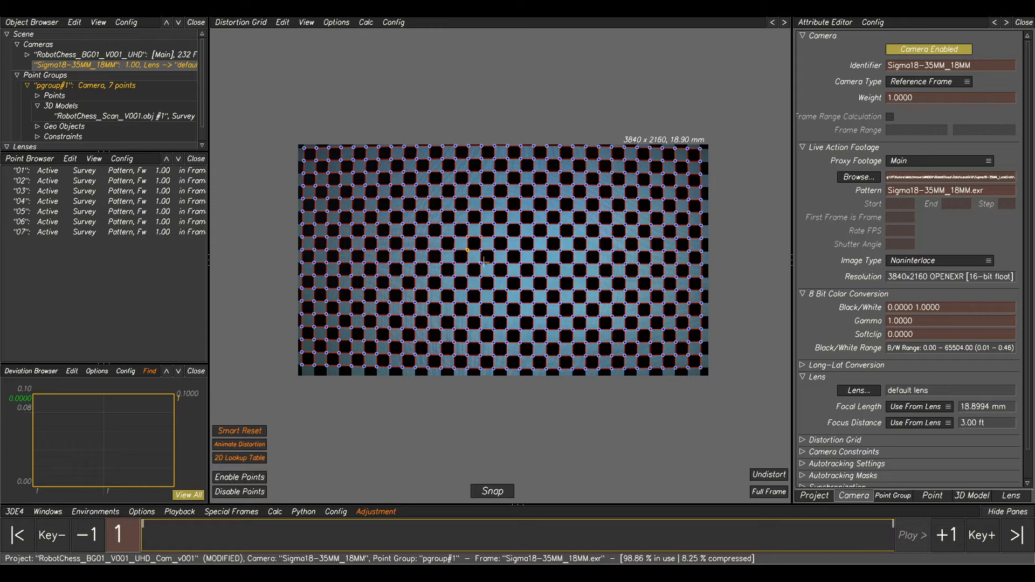
pyautogui.click(367, 22)
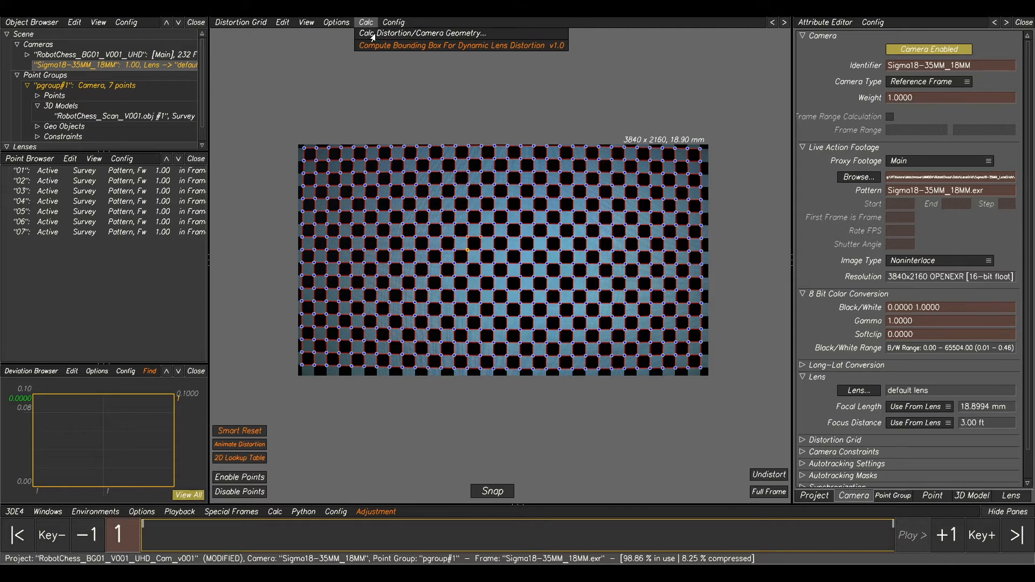
pyautogui.click(373, 33)
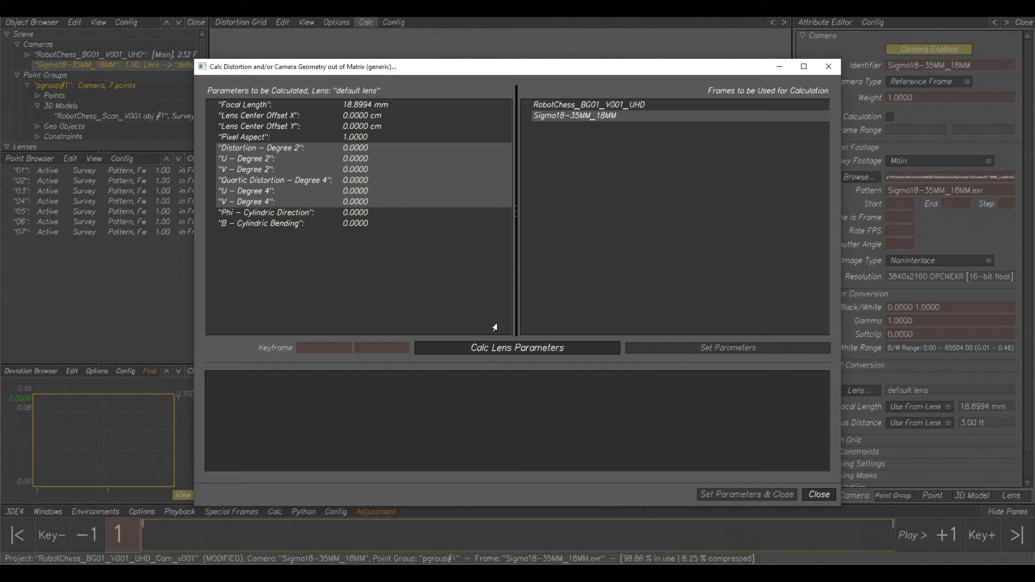
pyautogui.click(542, 353)
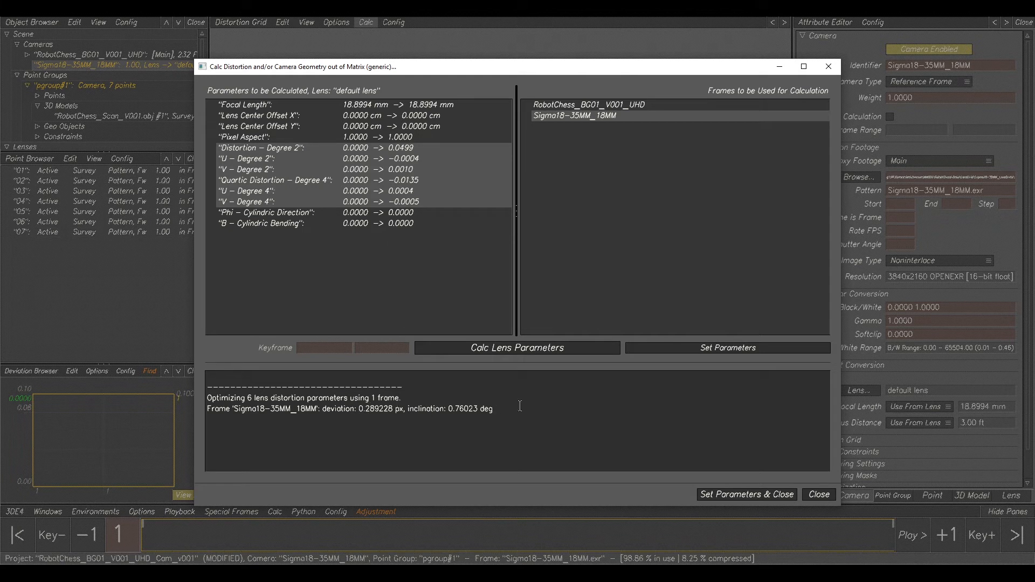
pyautogui.click(728, 495)
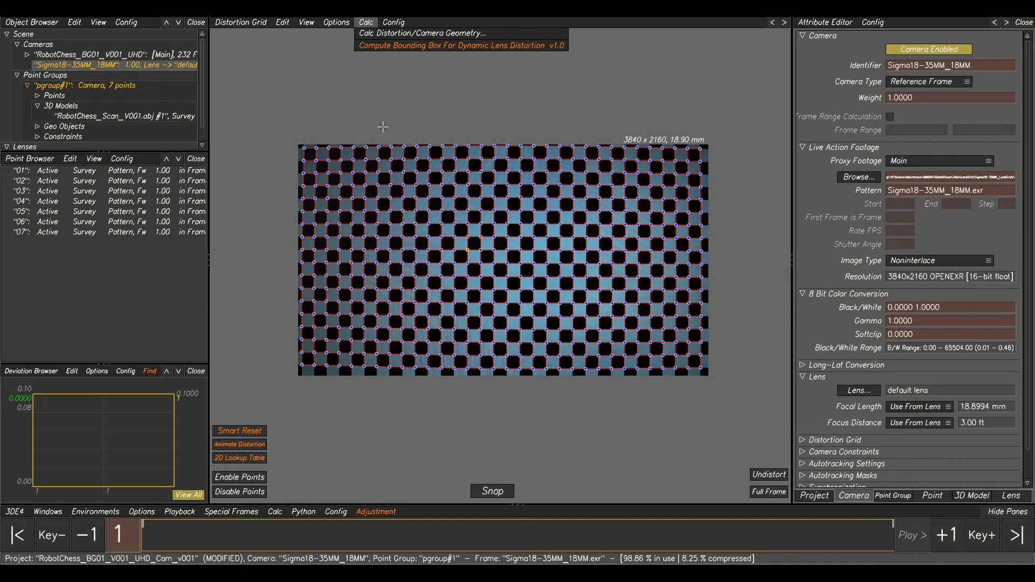
pyautogui.click(769, 478)
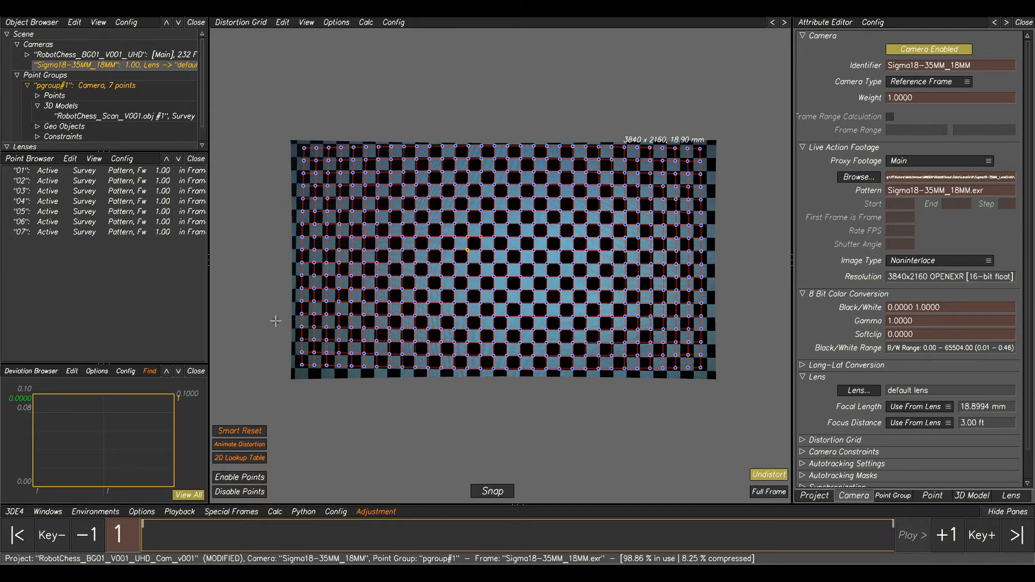
# - Switch to the RobotChess_BG01_V001_UHD camera and toggle undistortion repeatedly to compare the plate with and without the lens correction
pyautogui.click(109, 55)
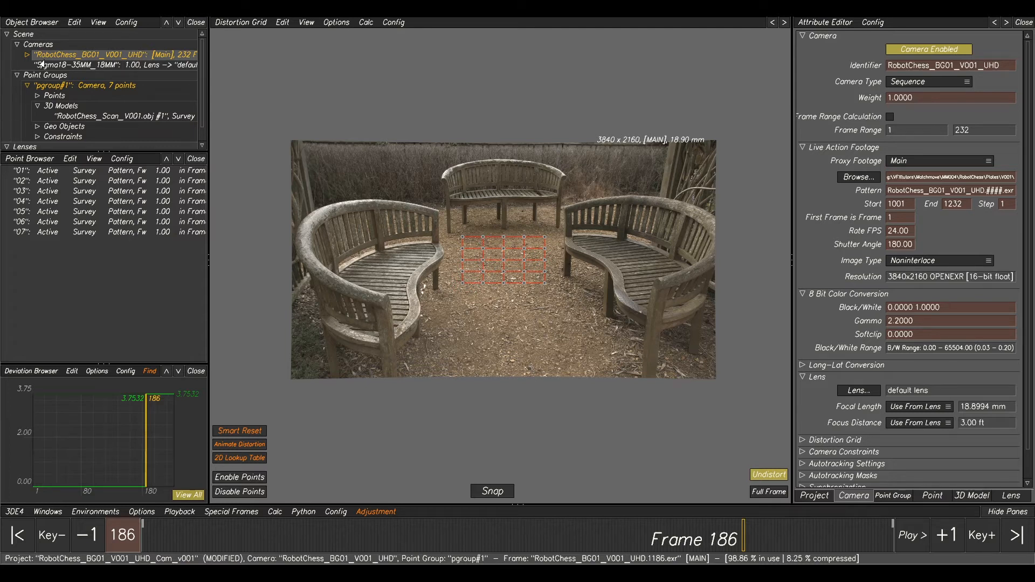
pyautogui.click(764, 475)
pyautogui.click(764, 476)
pyautogui.click(764, 475)
pyautogui.click(764, 475)
pyautogui.click(765, 478)
pyautogui.click(765, 478)
pyautogui.click(764, 477)
pyautogui.click(764, 477)
pyautogui.click(765, 477)
pyautogui.click(765, 477)
# - Return to the Lineup view, recalculate the camera with the solved lens distortion, and use the result
pyautogui.press('F5')
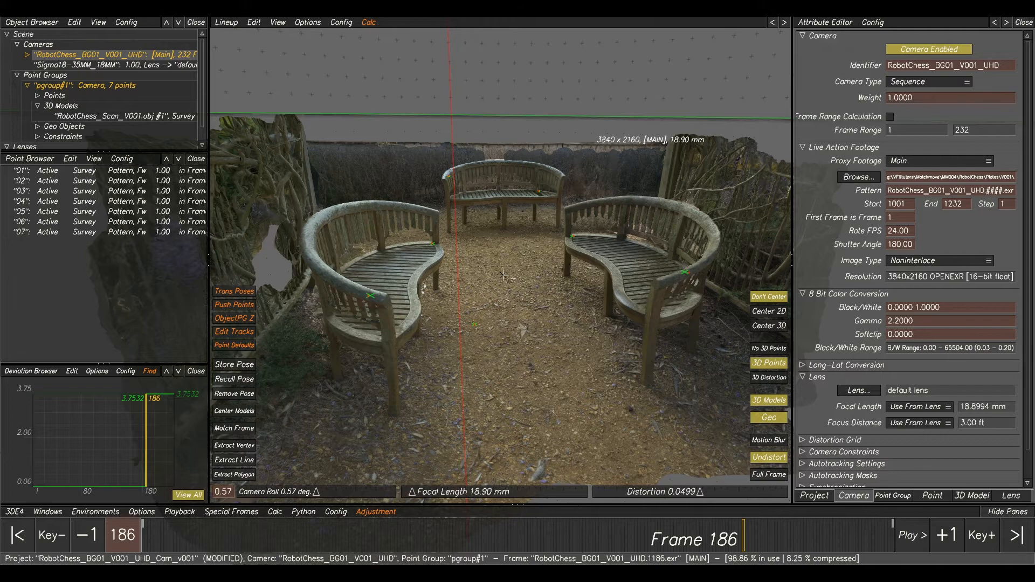
pyautogui.hotkey('alt', 'c')
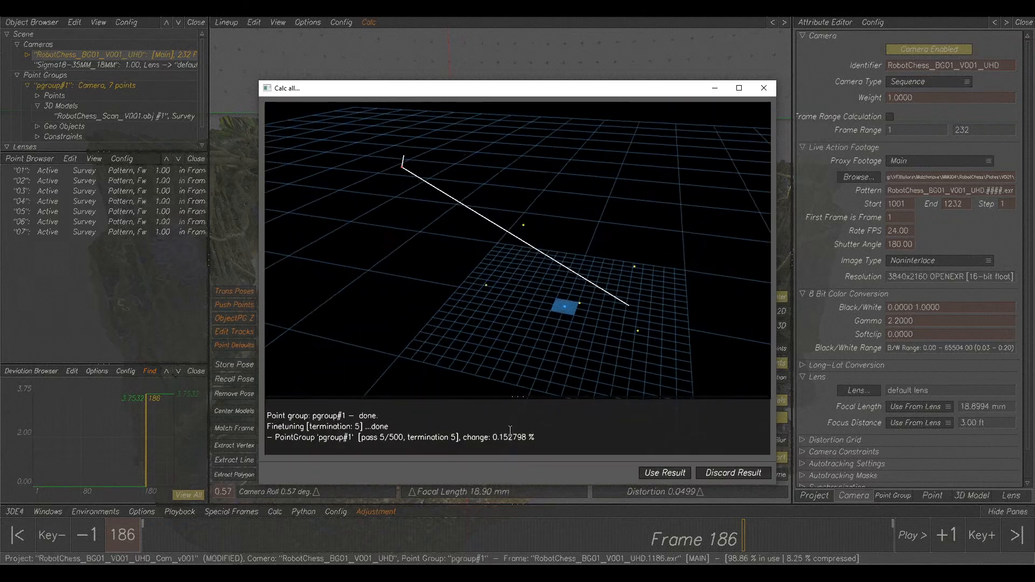
pyautogui.click(667, 471)
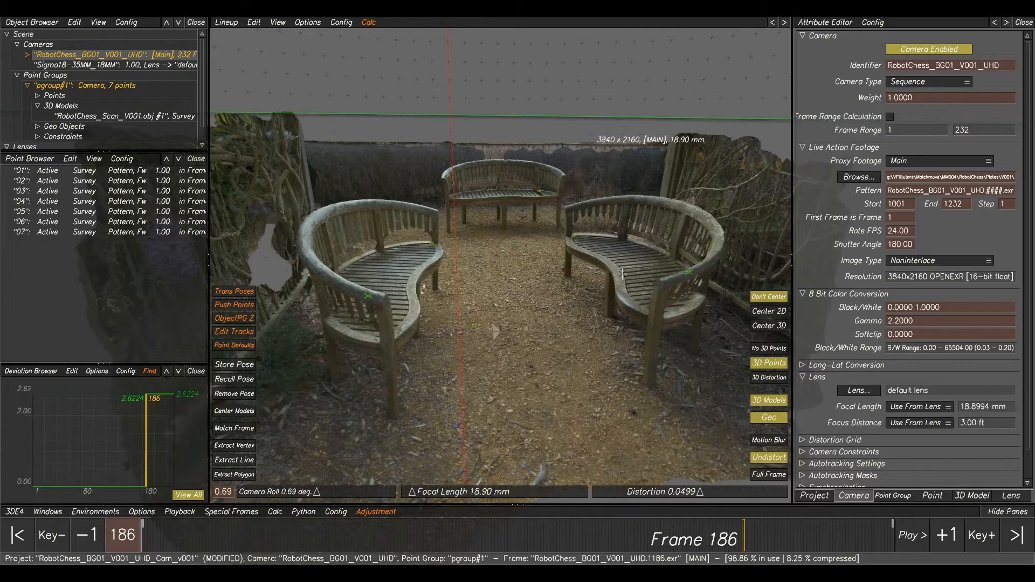
# - Toggle the 3D models repeatedly to compare the scan's benches with the undistorted plate
pyautogui.click(770, 400)
pyautogui.click(769, 400)
pyautogui.click(769, 400)
pyautogui.click(770, 400)
pyautogui.click(770, 400)
pyautogui.click(769, 400)
pyautogui.click(770, 400)
pyautogui.click(769, 401)
pyautogui.click(770, 400)
pyautogui.click(770, 400)
pyautogui.click(769, 400)
pyautogui.click(770, 400)
pyautogui.click(769, 401)
pyautogui.click(770, 400)
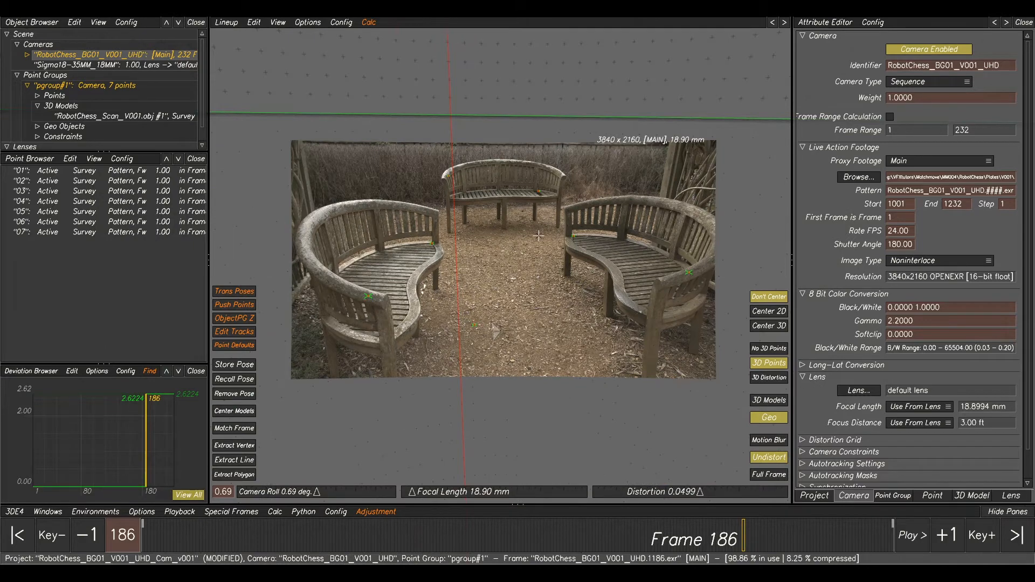
# - Toggle the 3D models while examining the ground and bench edges to compare the scan with the plate
pyautogui.scroll(5, 539, 235)
pyautogui.moveTo(553, 385); pyautogui.dragTo(574, 339, button='middle')
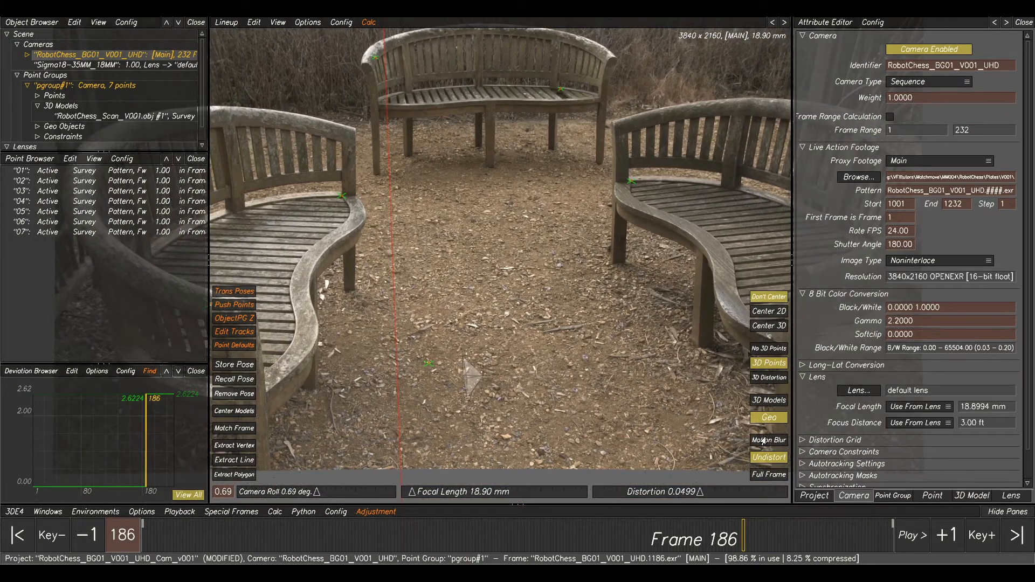
pyautogui.click(760, 406)
pyautogui.scroll(5, 636, 327)
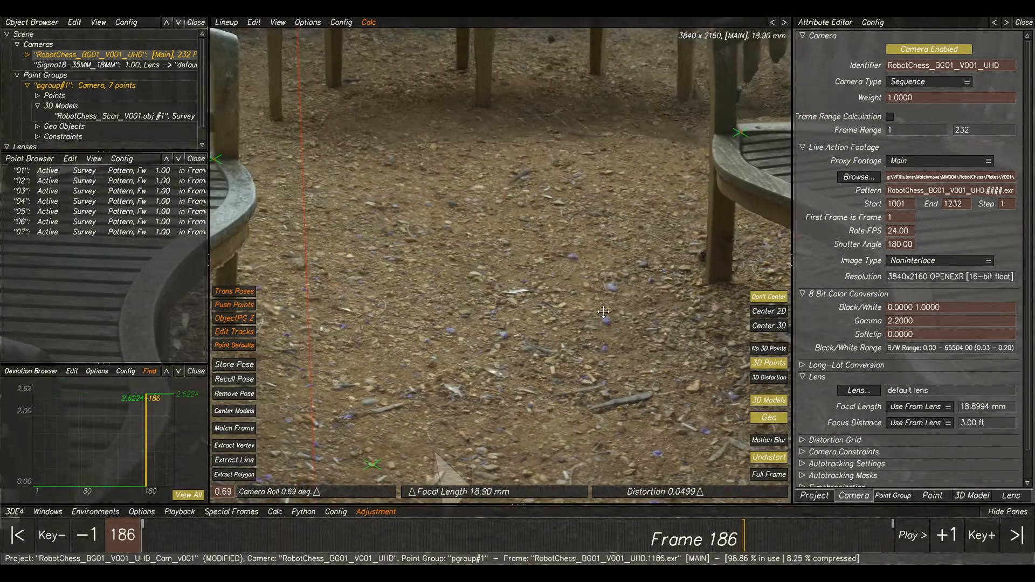
pyautogui.scroll(2, 636, 327)
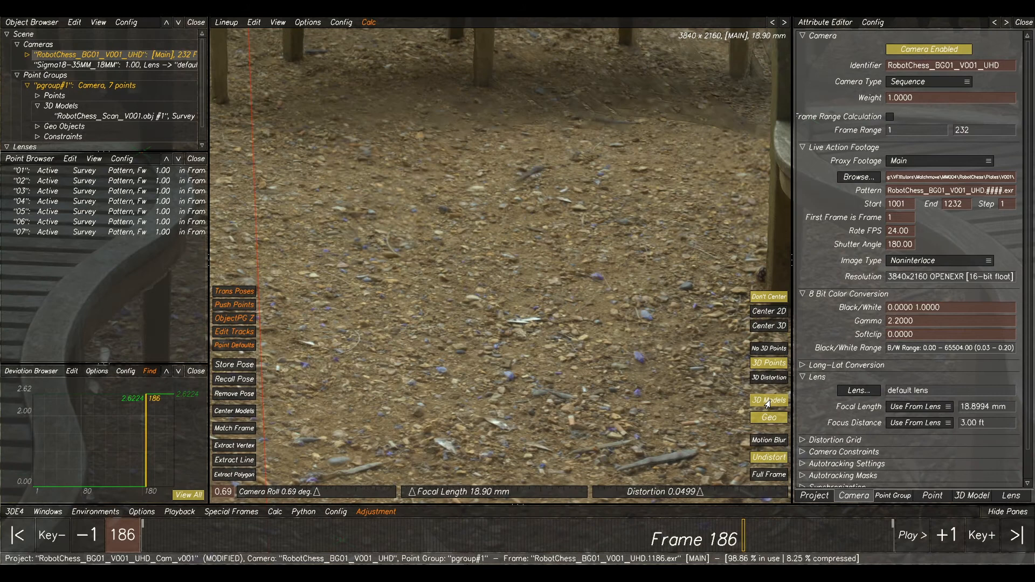
pyautogui.click(768, 401)
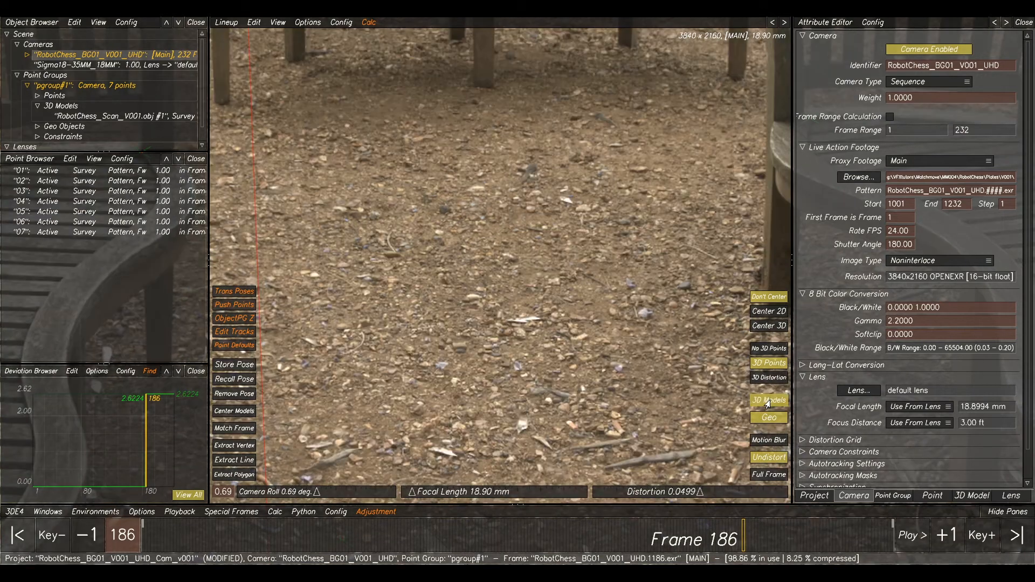
pyautogui.scroll(-5, 501, 275)
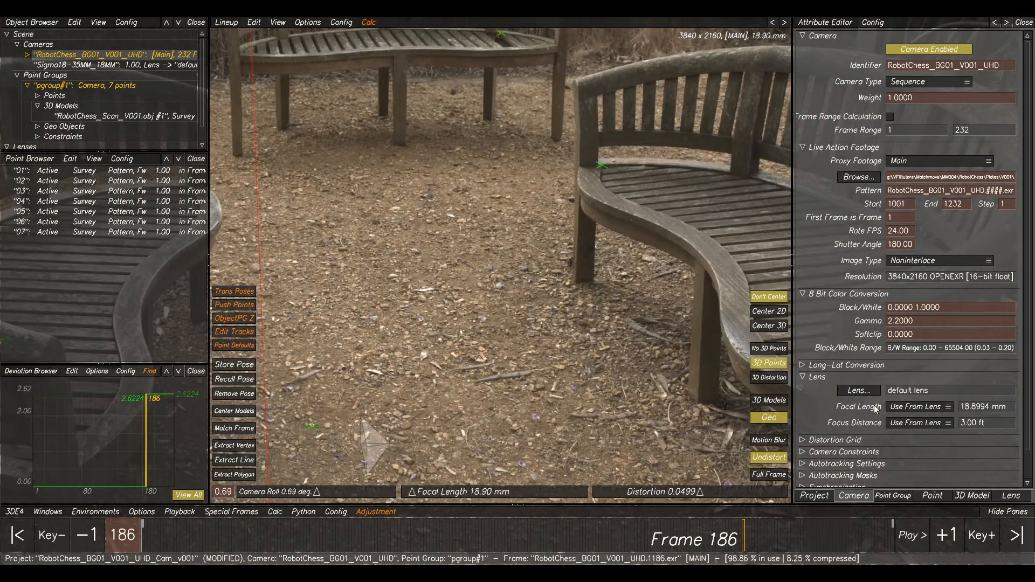
pyautogui.click(779, 401)
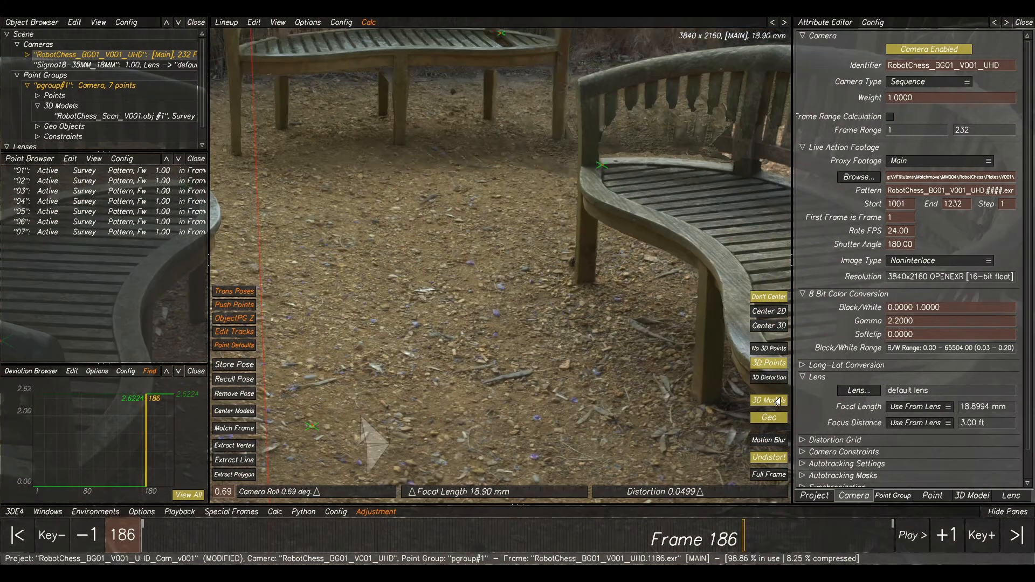
pyautogui.scroll(-5, 581, 152)
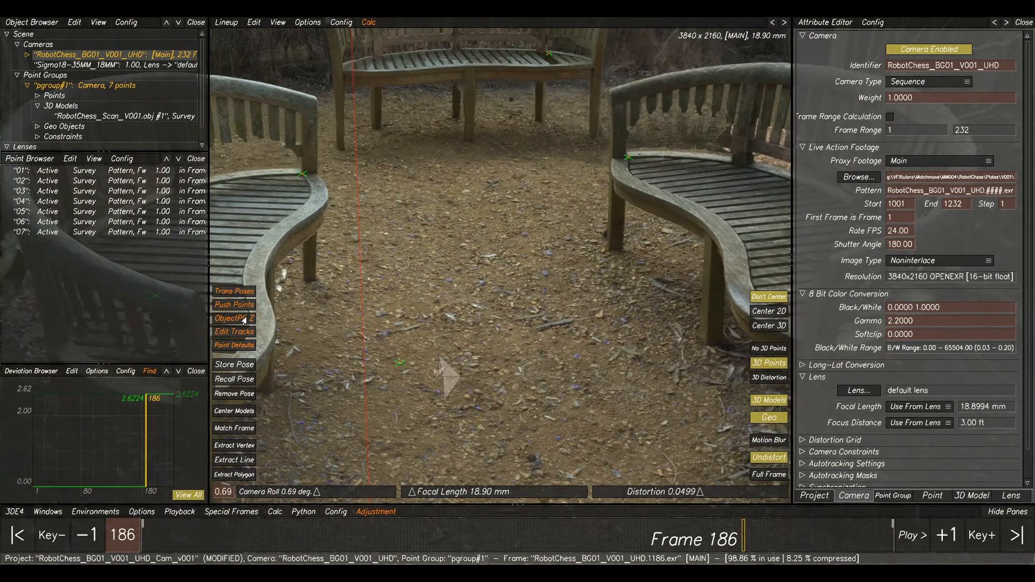
pyautogui.scroll(-3, 544, 255)
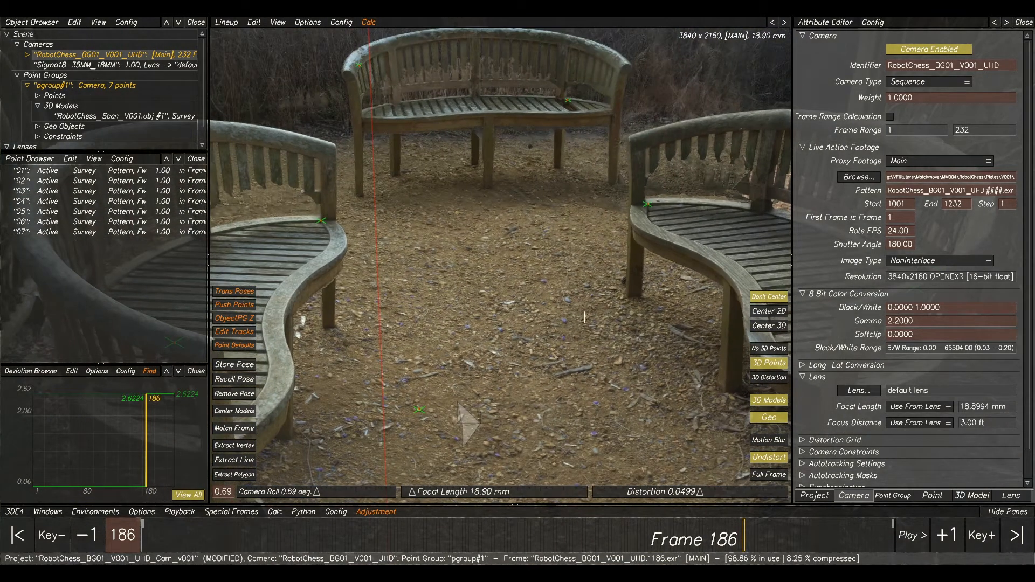
# - Display the RobotChess_Scan_V001.obj model as wireframe by showing its lines and hiding its polygons
pyautogui.click(965, 496)
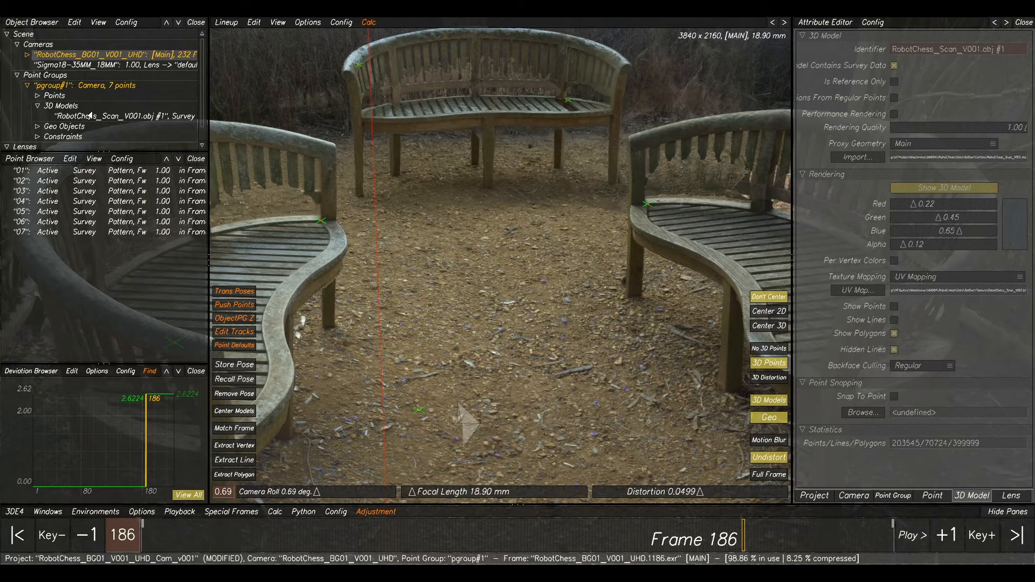
pyautogui.click(106, 117)
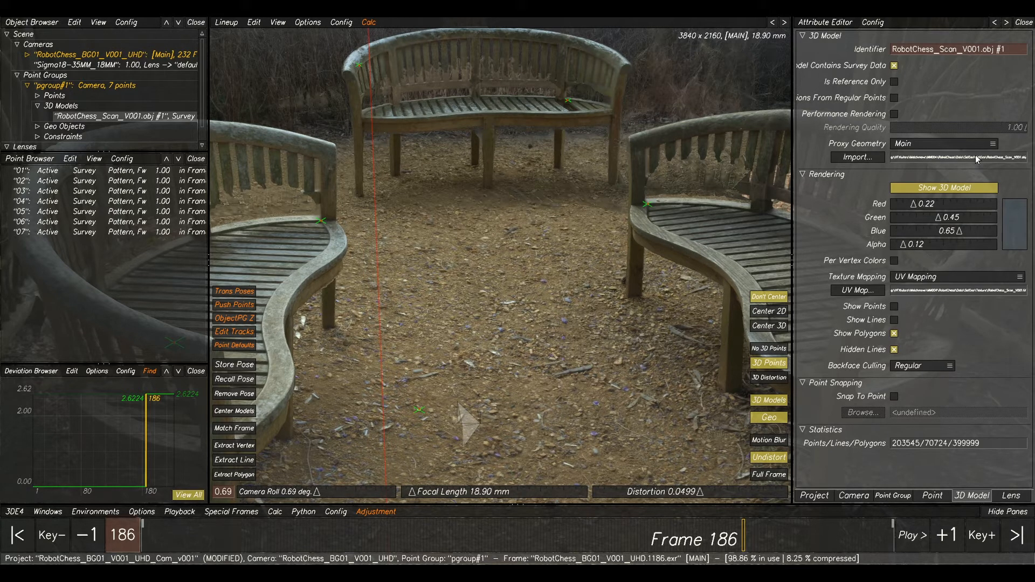
pyautogui.click(894, 320)
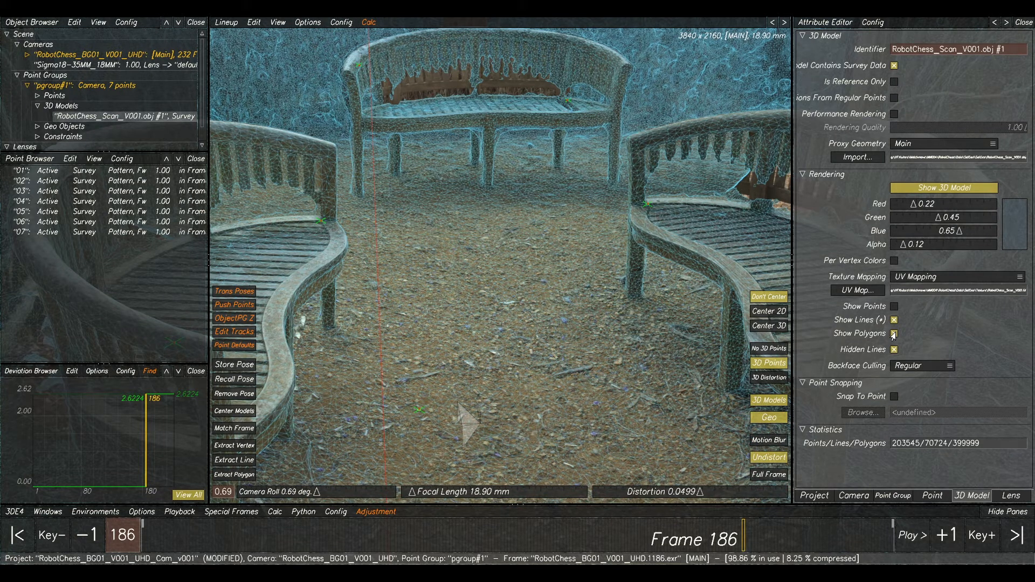
pyautogui.click(894, 335)
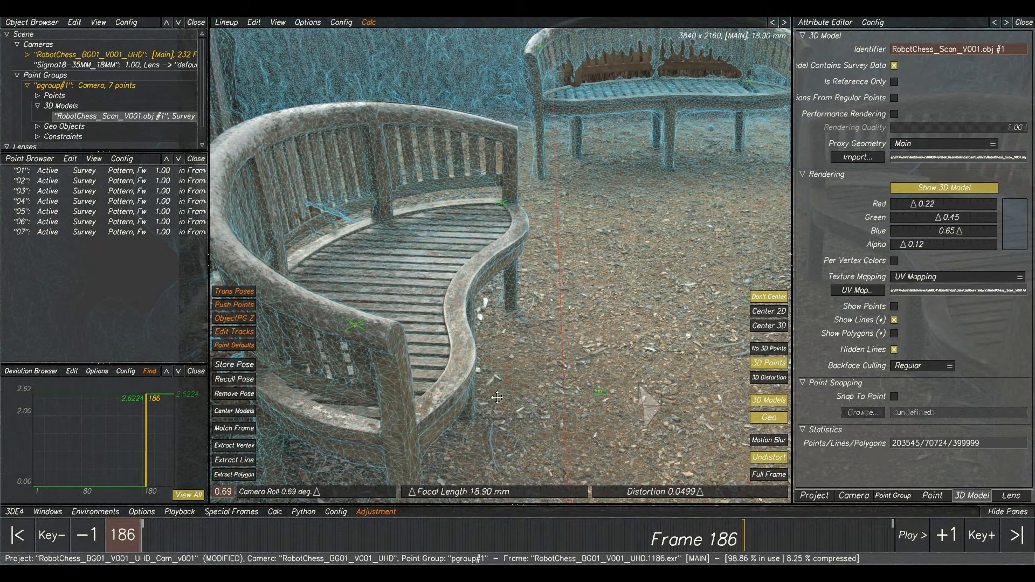
# - Examine how the scan wireframe lines up with the left bench's seat, backrest and legs in the plate
pyautogui.moveTo(497, 397); pyautogui.dragTo(517, 282, button='middle')
pyautogui.scroll(5, 463, 329)
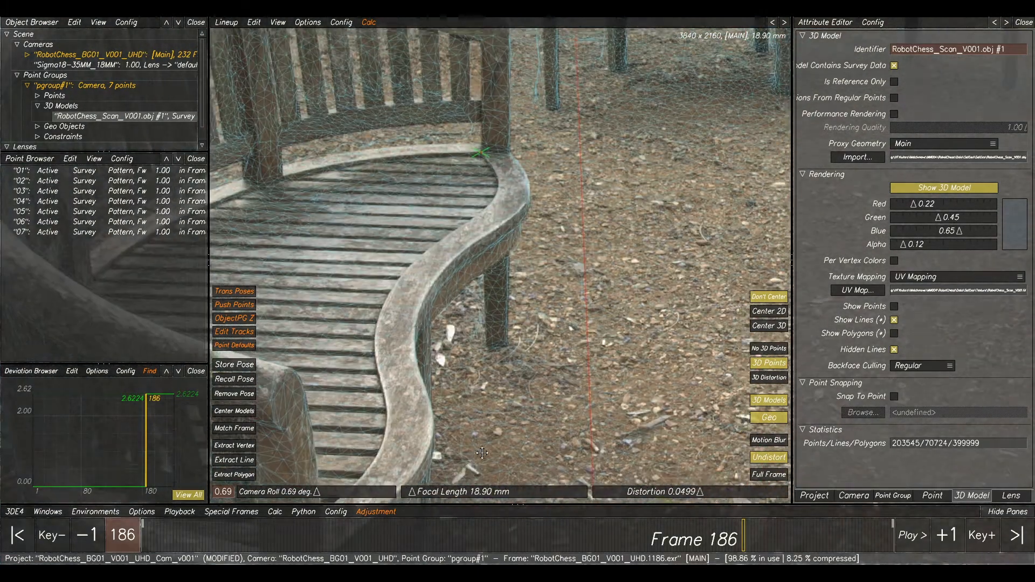
pyautogui.scroll(2, 507, 300)
pyautogui.scroll(-8, 517, 233)
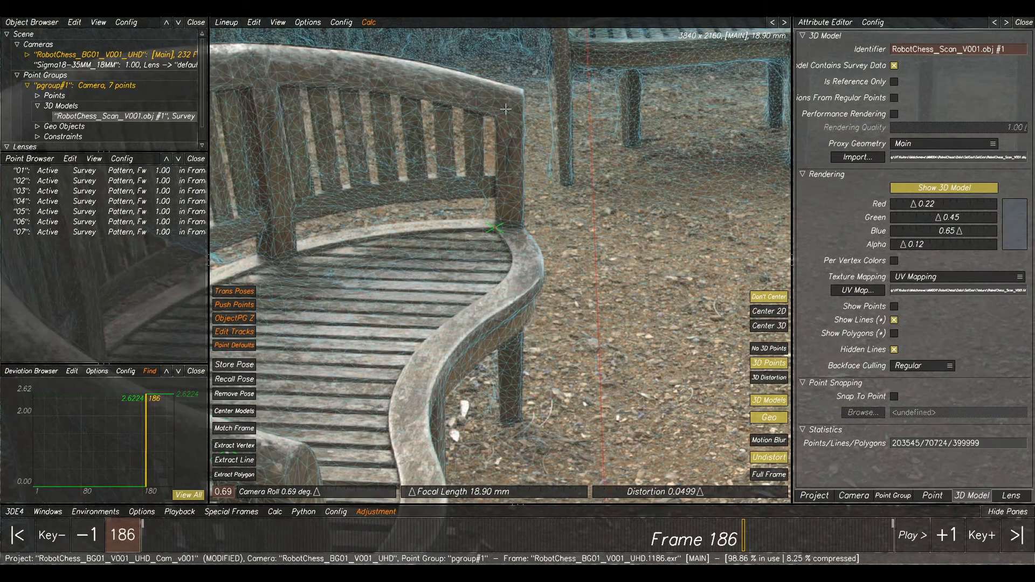
pyautogui.scroll(5, 384, 213)
pyautogui.scroll(3, 521, 221)
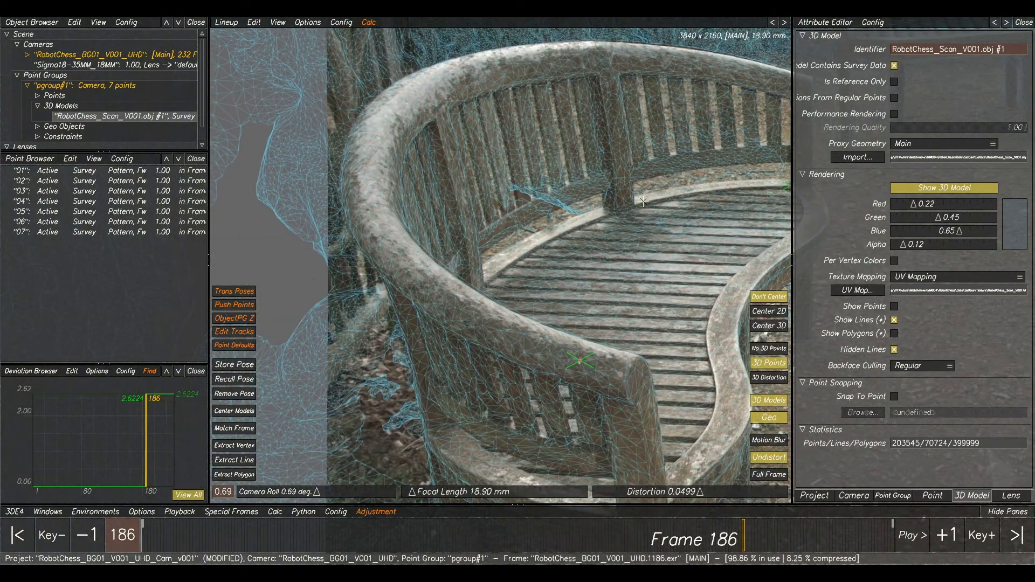
pyautogui.scroll(3, 639, 237)
pyautogui.scroll(-4, 645, 240)
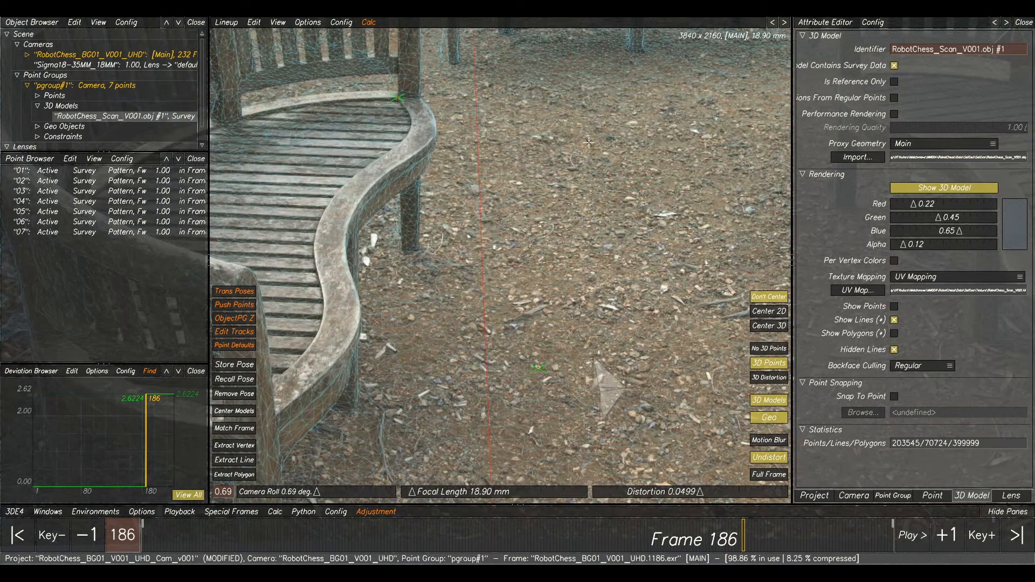
# - Examine the wireframe's fit on both ends and the legs of the rear bench
pyautogui.scroll(-5, 584, 137)
pyautogui.scroll(2, 717, 189)
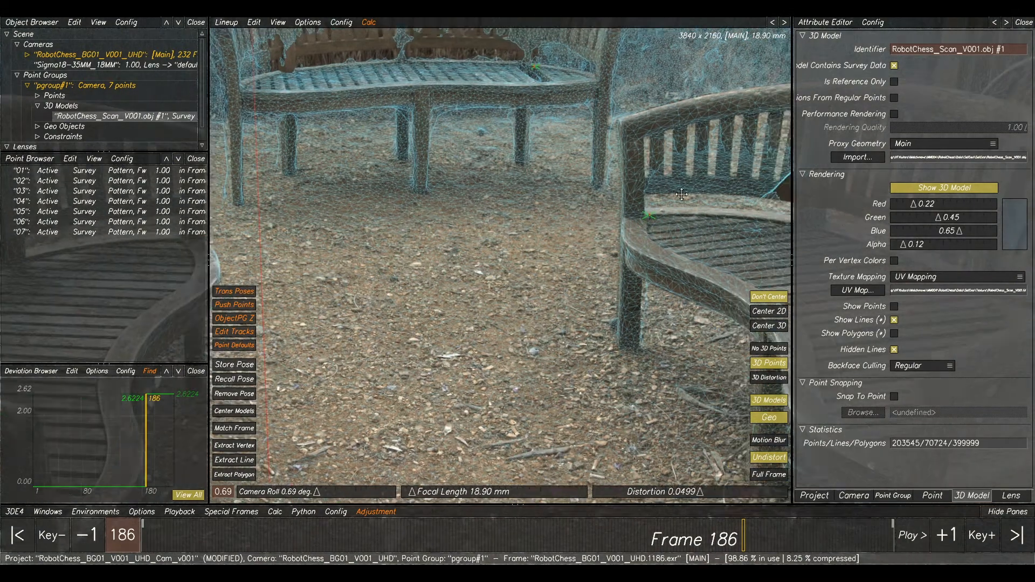
pyautogui.scroll(2, 601, 191)
pyautogui.scroll(2, 631, 204)
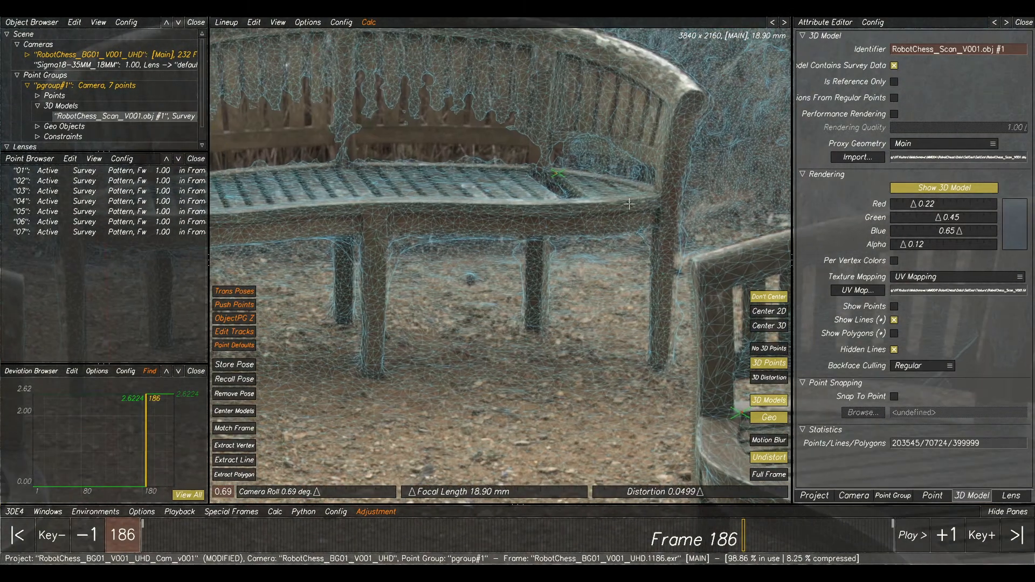
pyautogui.scroll(2, 575, 214)
pyautogui.scroll(-2, 362, 287)
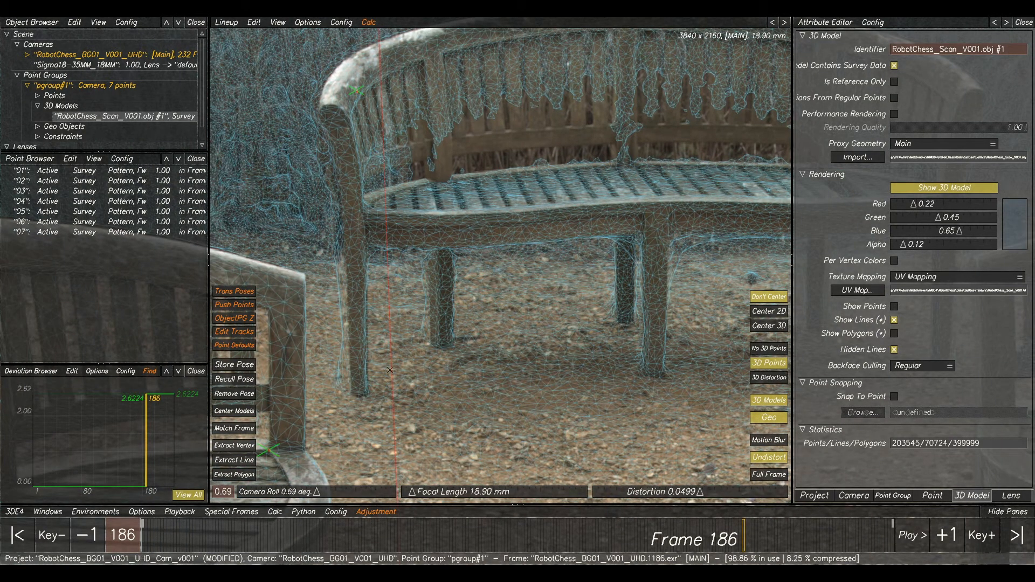
pyautogui.scroll(-2, 502, 280)
pyautogui.scroll(2, 622, 248)
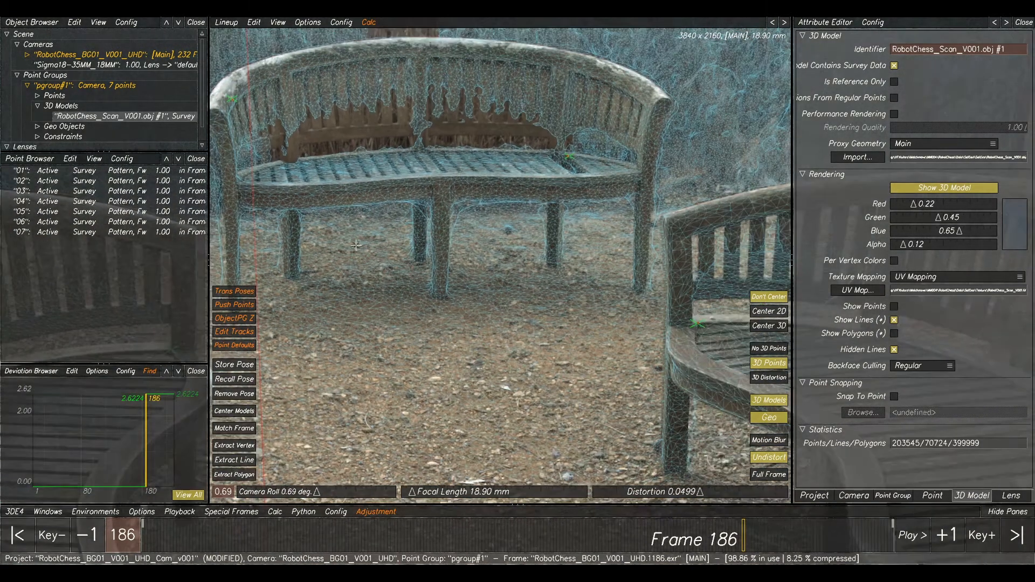
# - Examine the wireframe's fit on the right bench, closely around its front seat edge and leg
pyautogui.scroll(2, 758, 197)
pyautogui.scroll(2, 633, 337)
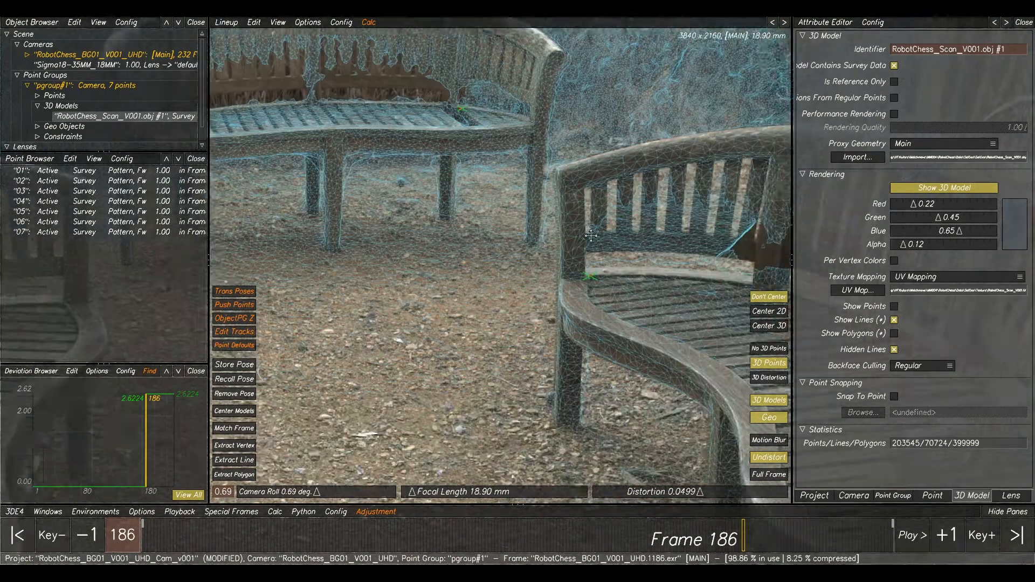
pyautogui.scroll(2, 546, 231)
pyautogui.scroll(2, 546, 231)
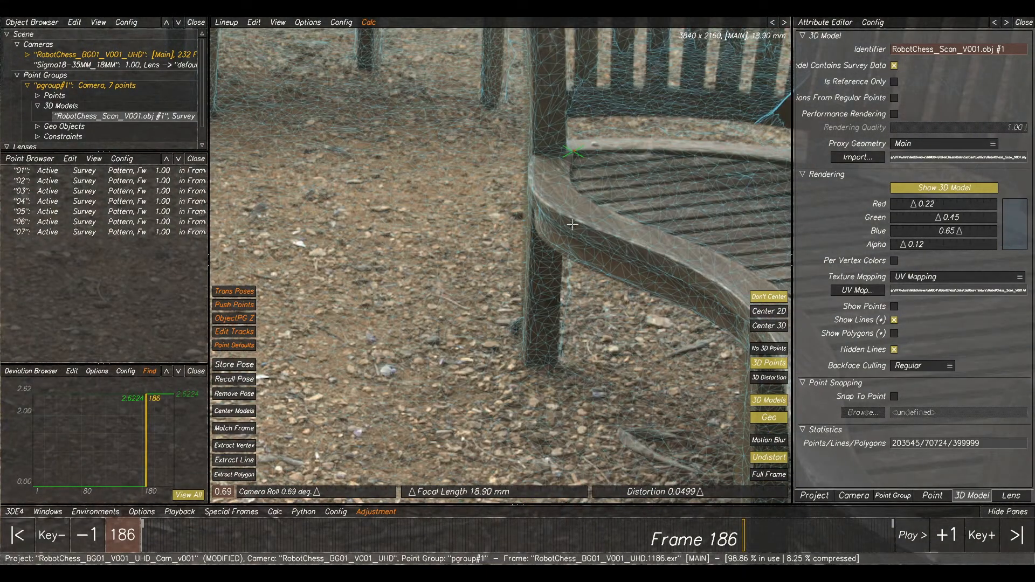
pyautogui.scroll(2, 569, 238)
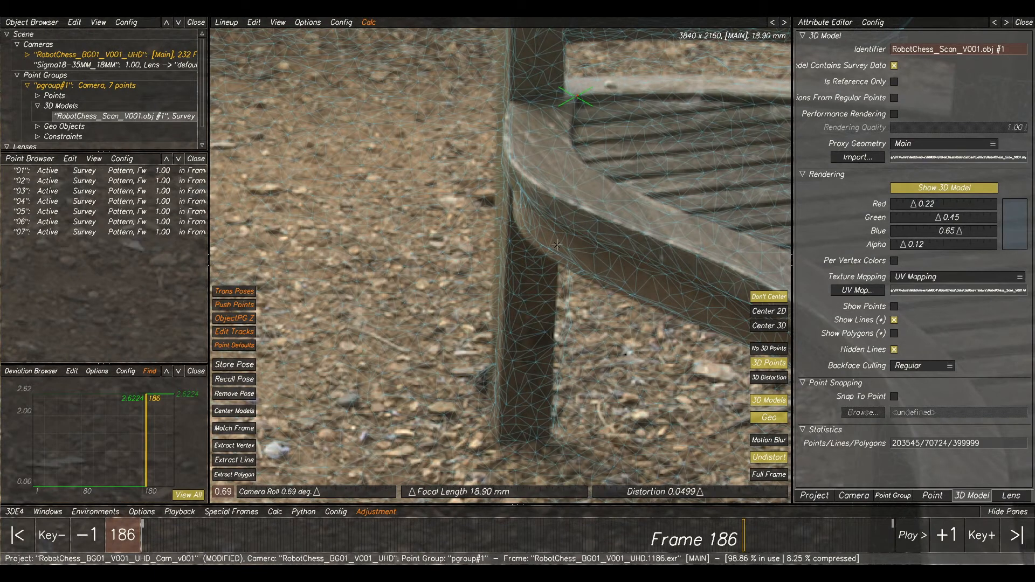
pyautogui.scroll(-6, 557, 244)
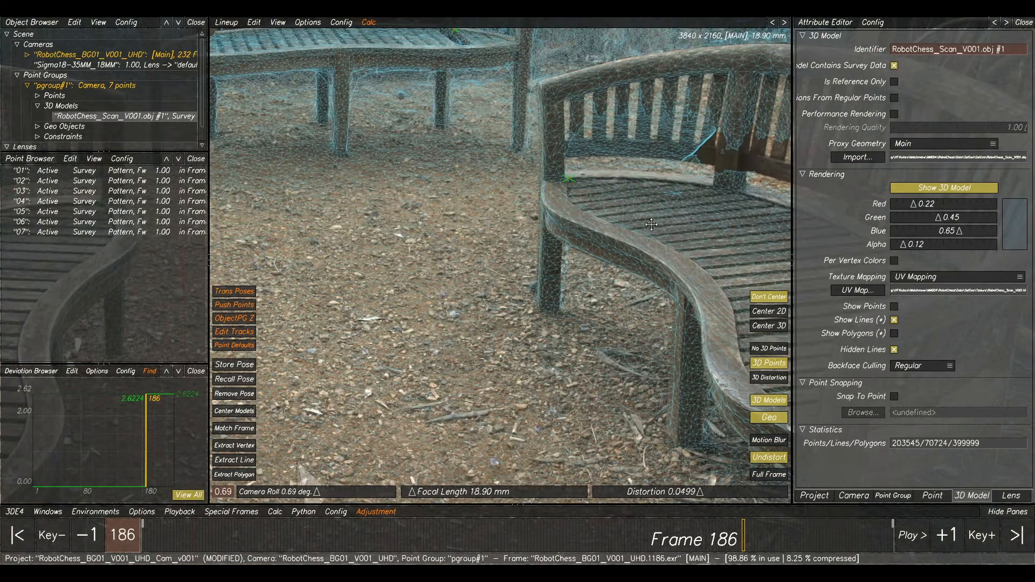
pyautogui.moveTo(652, 224); pyautogui.dragTo(560, 196, button='middle')
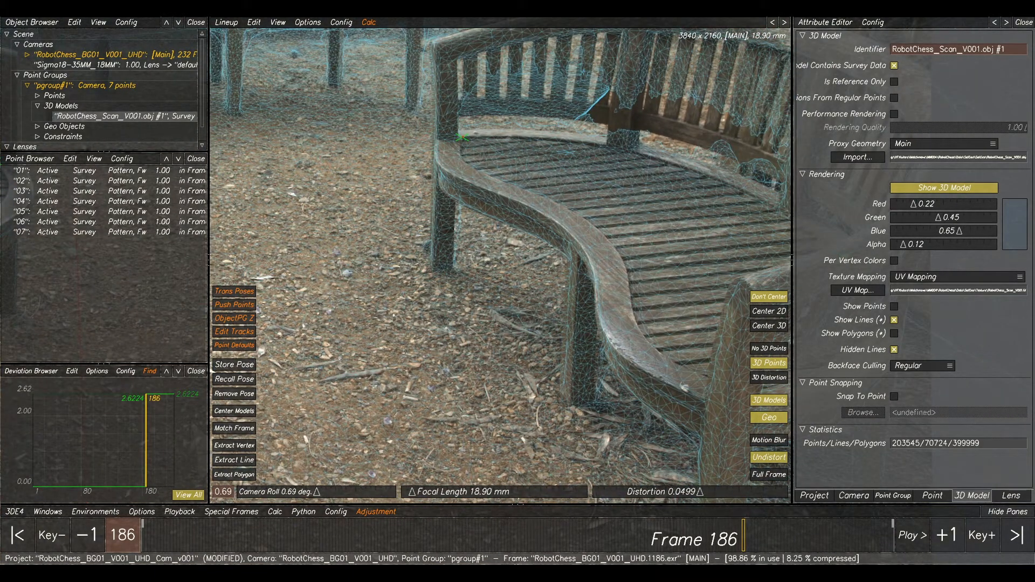
# - Clear the previous parameter adjustment, rerun the Fine, Adaptive focal length adjustment for the default lens, and transfer the best result's parameters
pyautogui.click(411, 573)
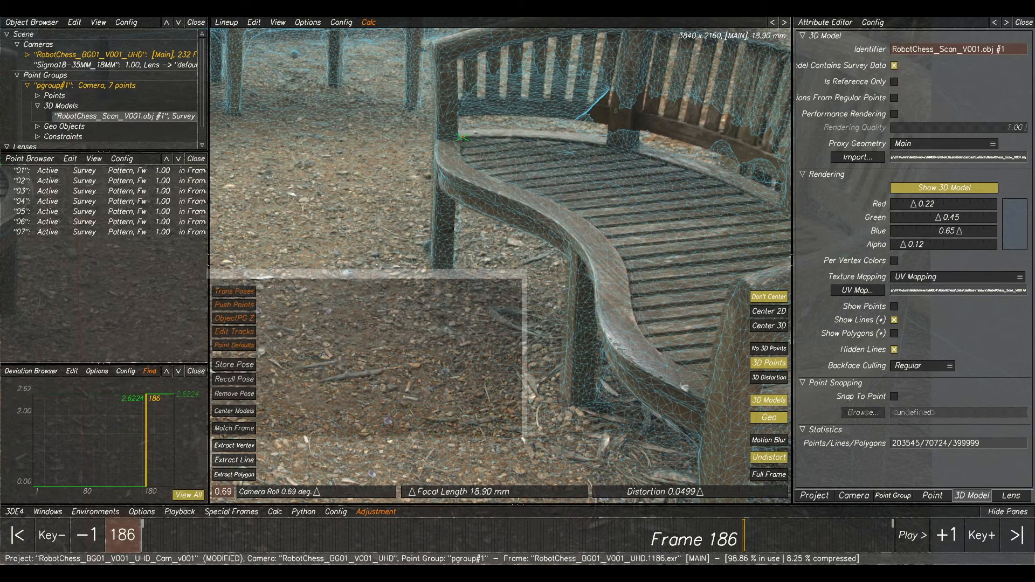
pyautogui.moveTo(384, 573)
pyautogui.click(495, 536)
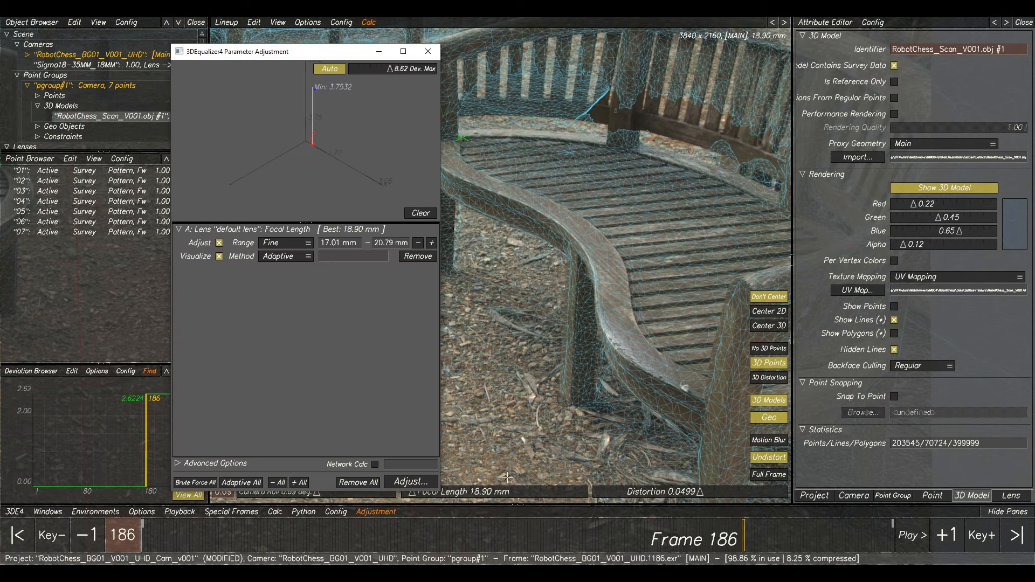
pyautogui.click(414, 213)
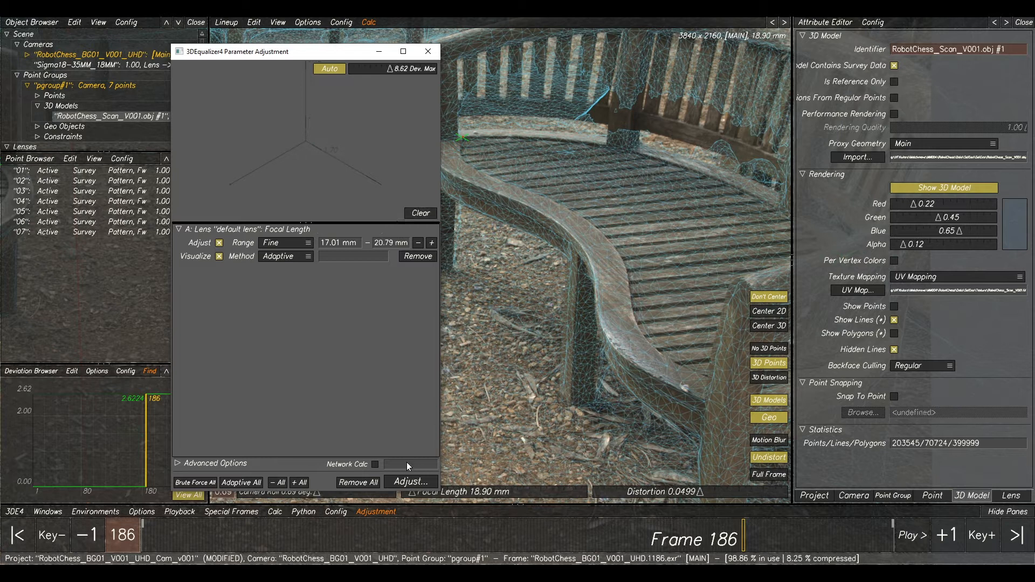
pyautogui.click(411, 482)
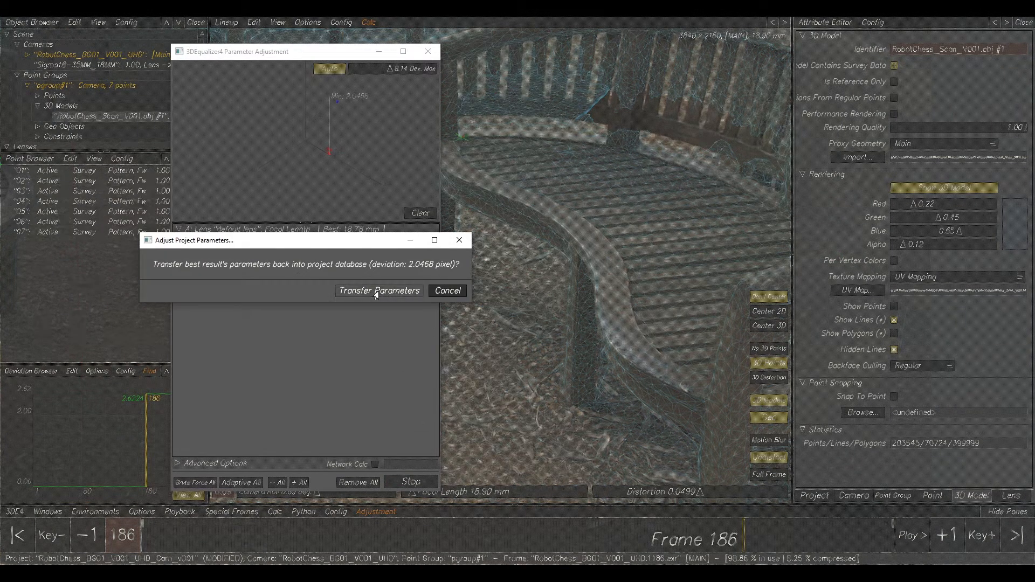
pyautogui.click(378, 291)
# - Recalculate the camera with the adjusted focal length and use the result
pyautogui.click(586, 247)
pyautogui.hotkey('alt', 'c')
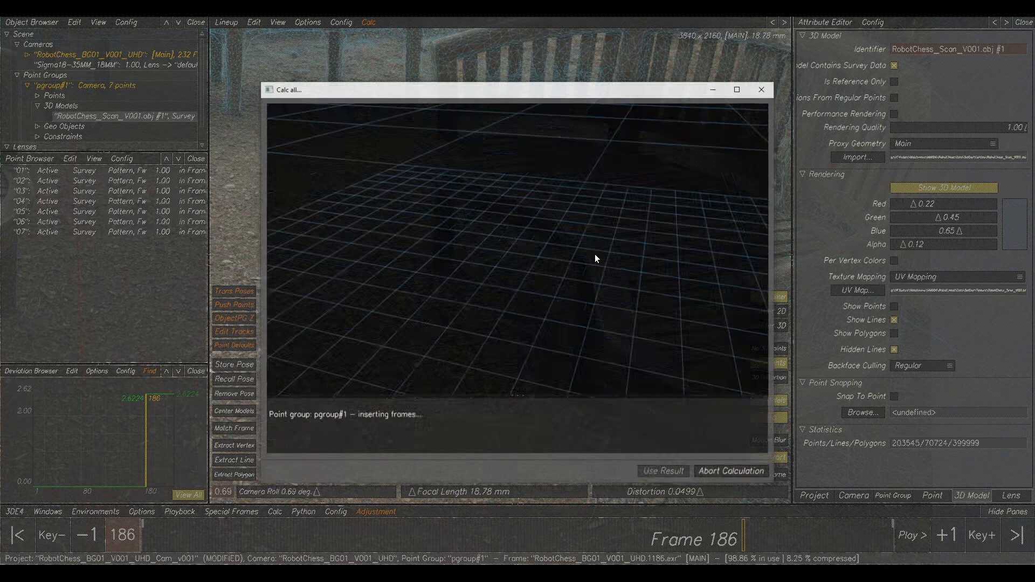
pyautogui.click(665, 473)
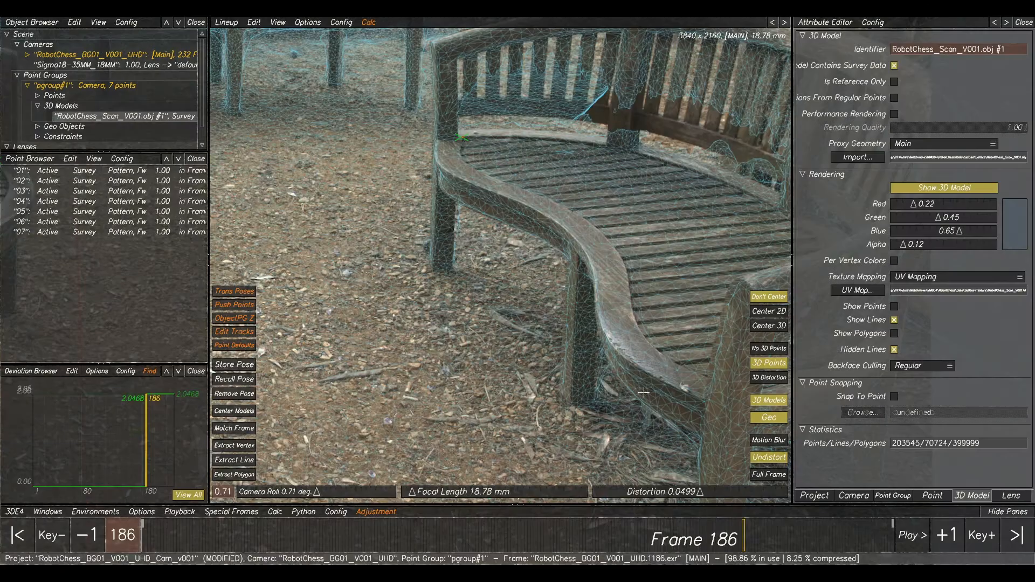
# - Check the recalculated wireframe alignment at the right bench's seat corner and across the whole plate
pyautogui.moveTo(530, 166); pyautogui.dragTo(596, 206, button='middle')
pyautogui.scroll(6, 585, 202)
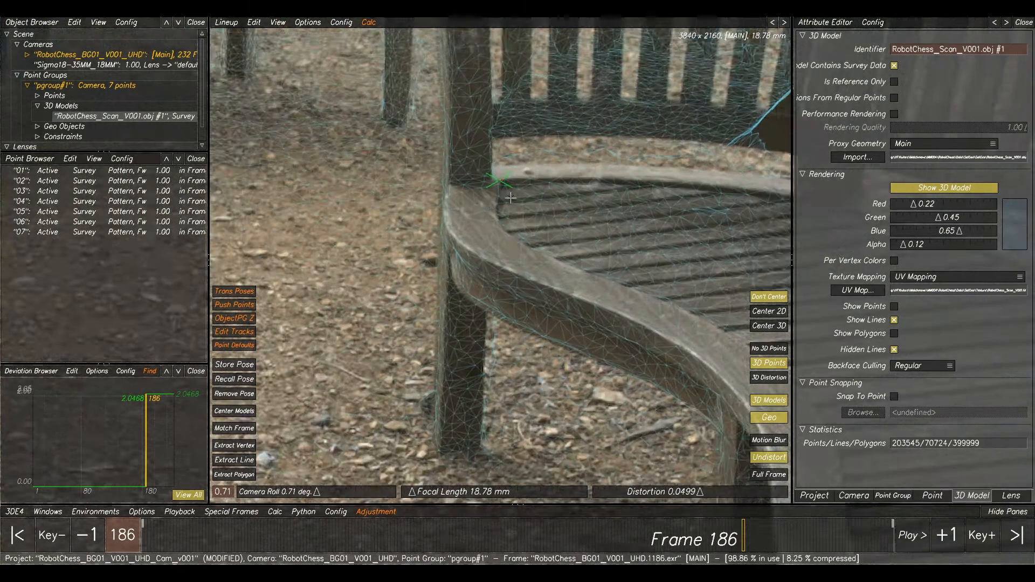
pyautogui.moveTo(521, 246); pyautogui.dragTo(547, 226, button='middle')
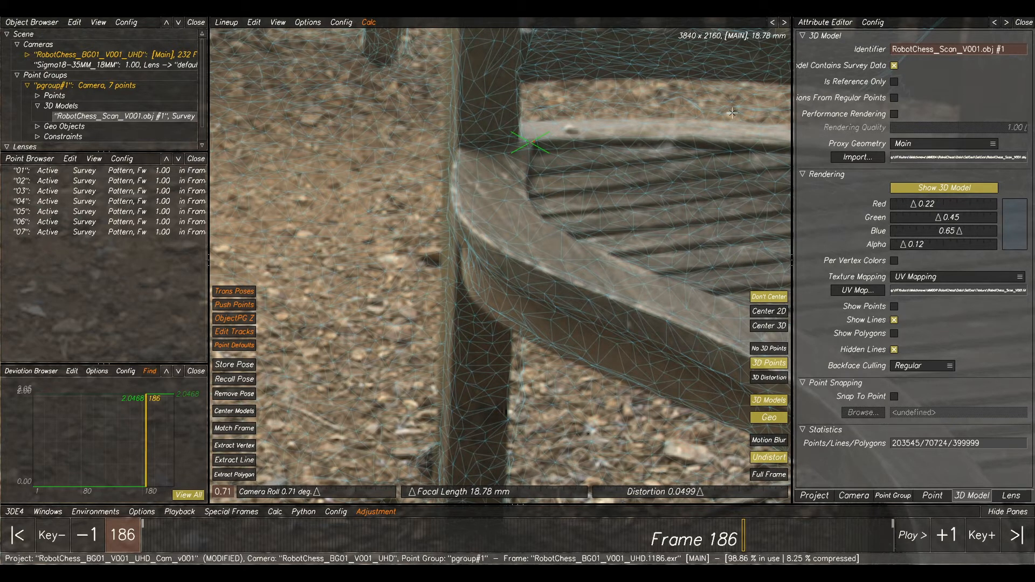
pyautogui.scroll(-6, 587, 174)
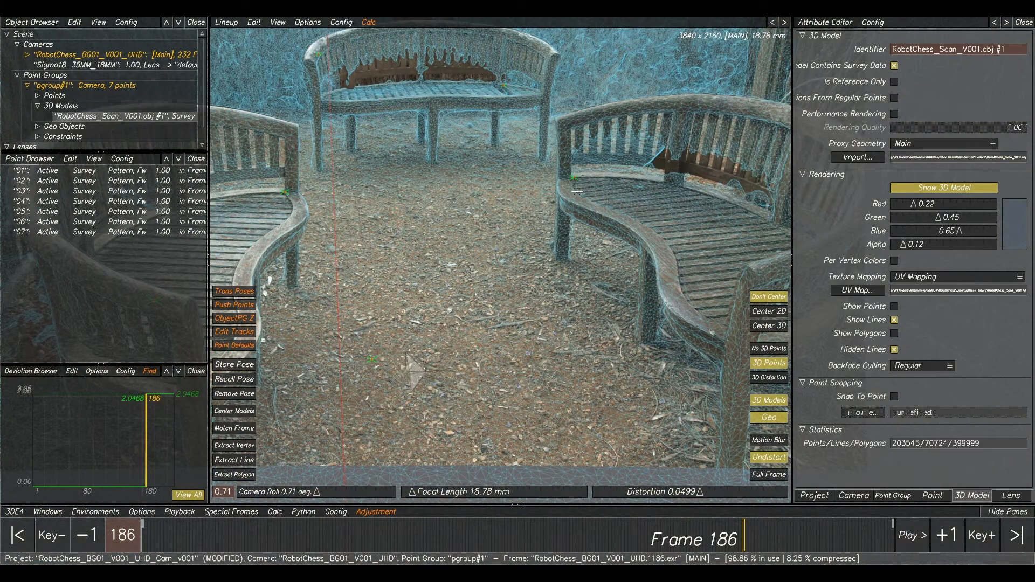
pyautogui.scroll(-3, 586, 164)
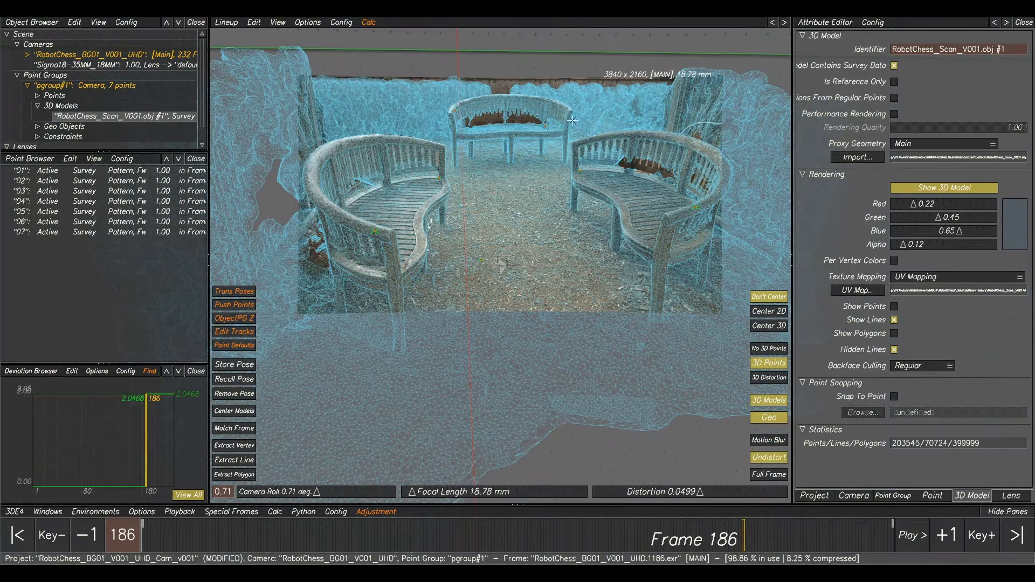
# - Extract a scan vertex as a new point on the right bench's front post, where it meets the seat edge
pyautogui.scroll(5, 529, 166)
pyautogui.scroll(4, 506, 316)
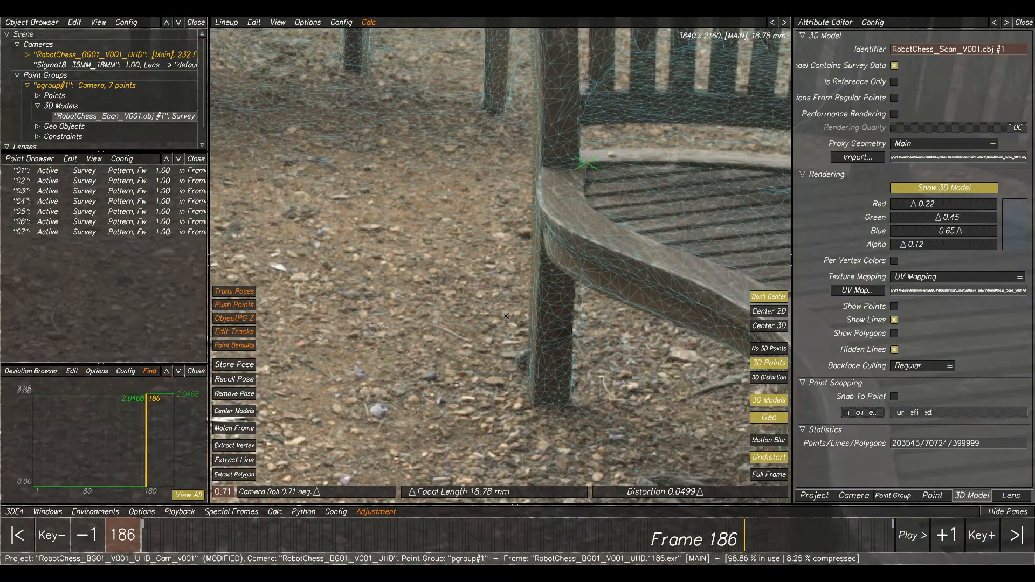
pyautogui.click(228, 446)
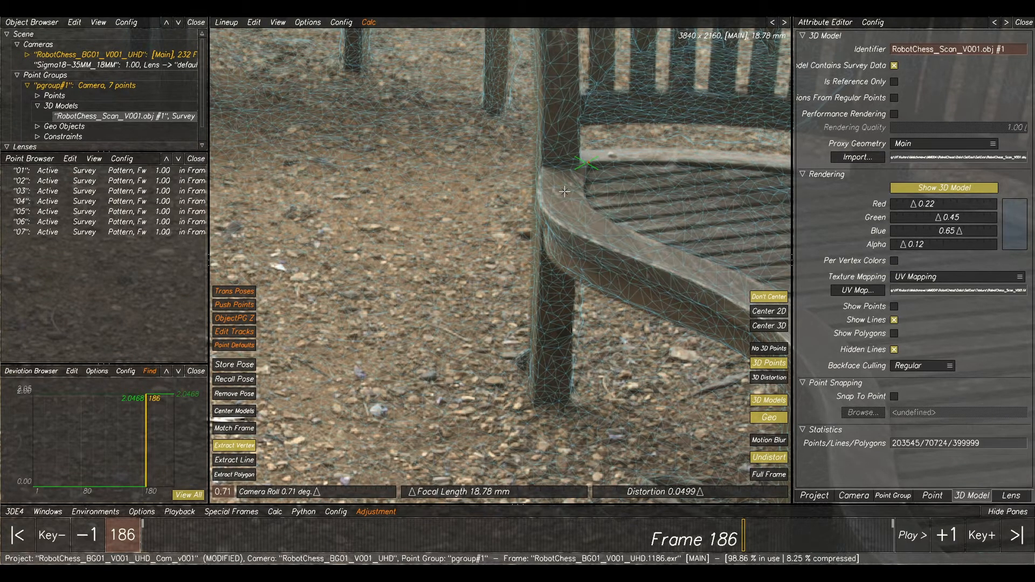
pyautogui.scroll(2, 565, 192)
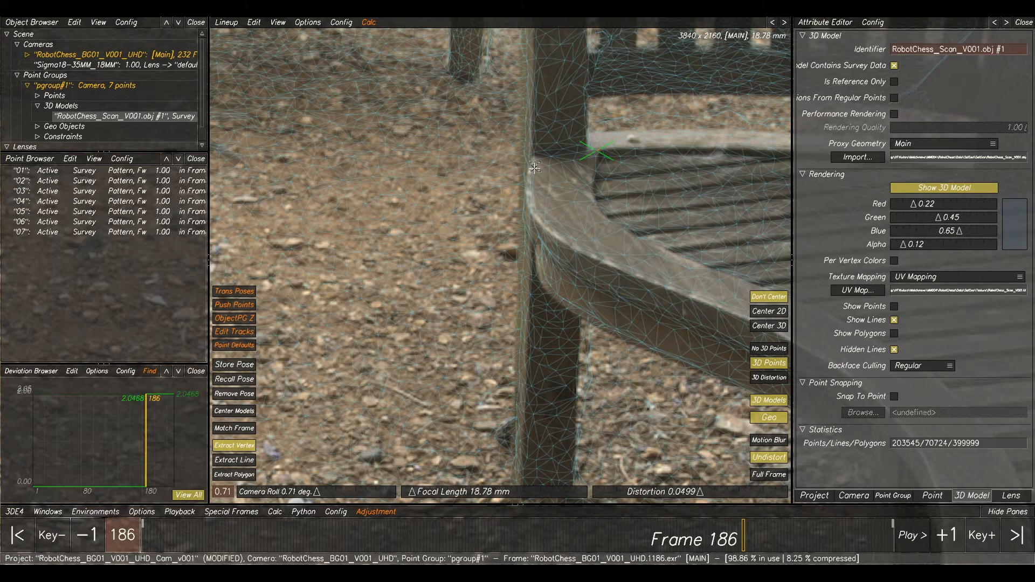
pyautogui.click(534, 168)
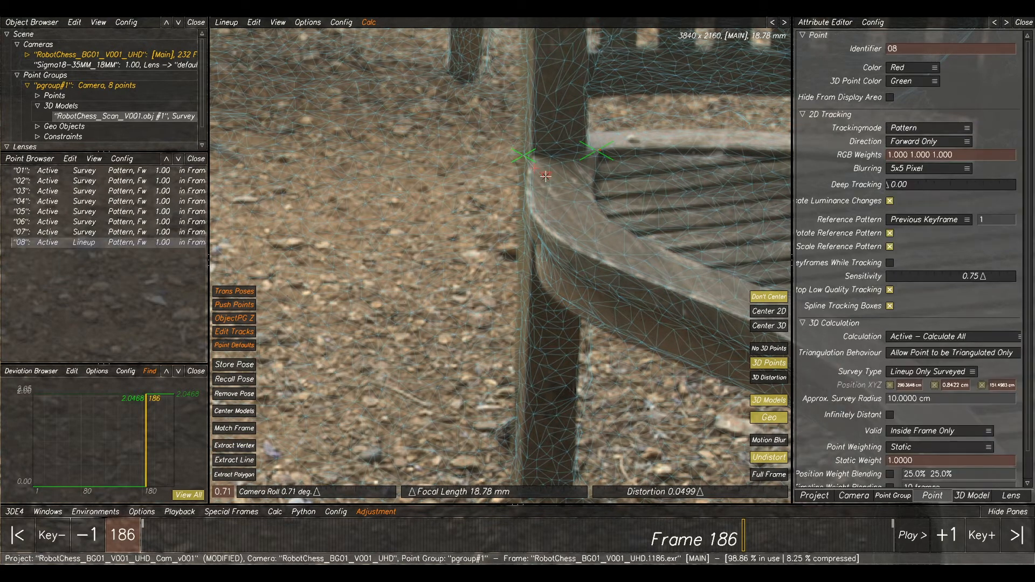
# - Shift the extracted lineup point's 2D position to align the scan wireframe with the right bench's front post, leg and seat edge
pyautogui.moveTo(534, 172); pyautogui.dragTo(492, 168)
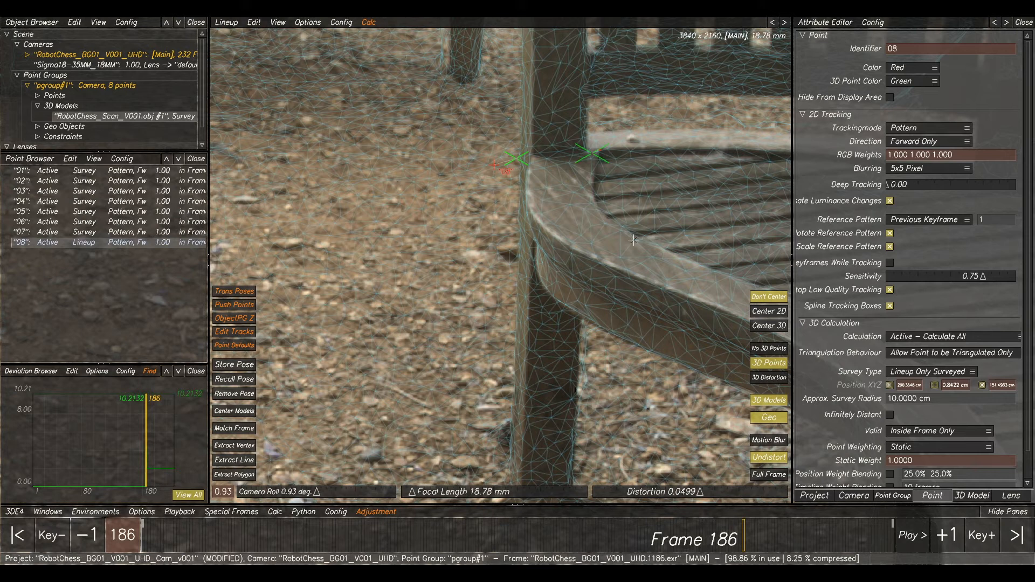
pyautogui.moveTo(635, 241); pyautogui.dragTo(597, 129, button='middle')
pyautogui.scroll(3, 564, 211)
pyautogui.scroll(-3, 522, 135)
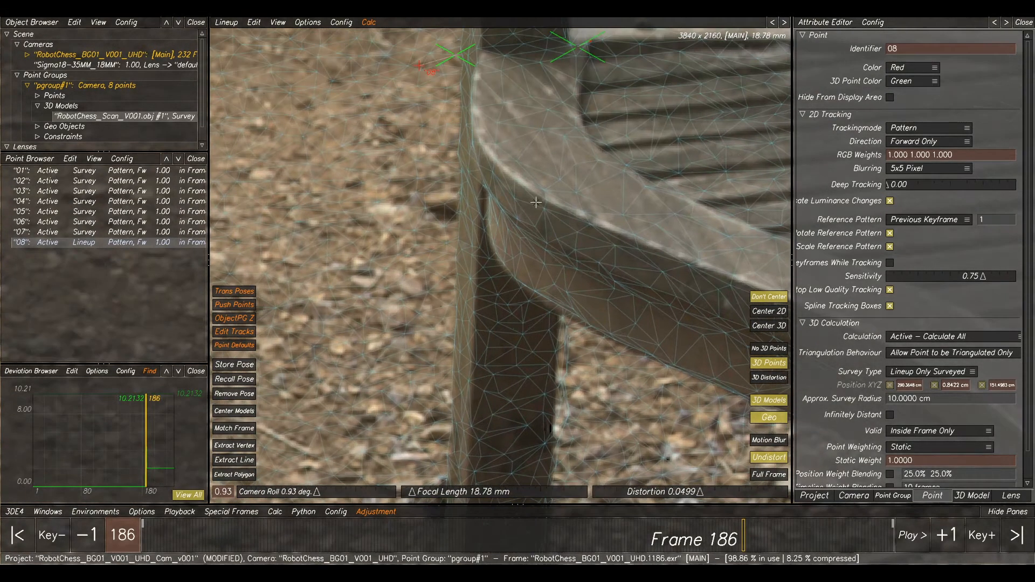
pyautogui.moveTo(417, 73); pyautogui.dragTo(418, 82)
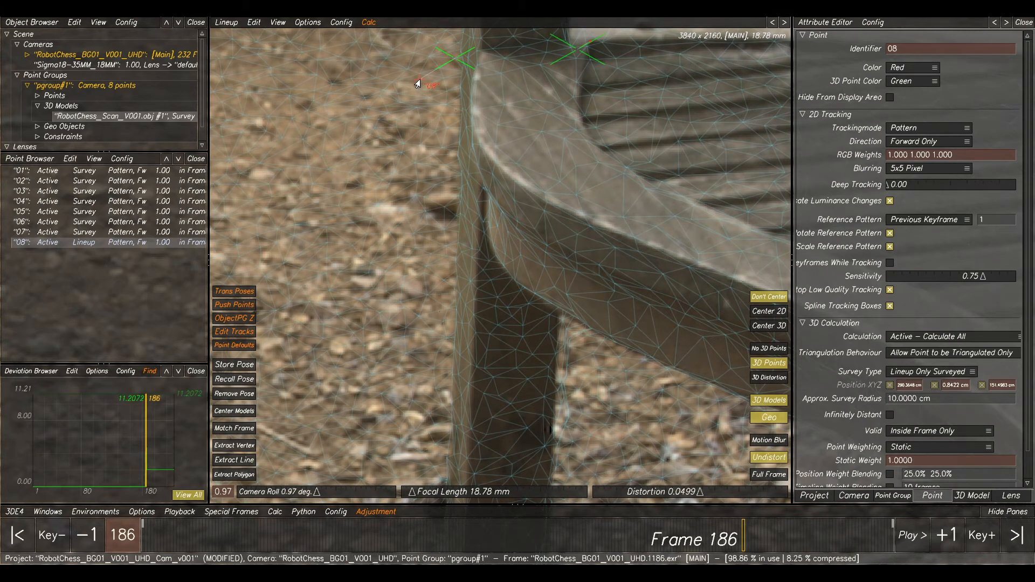
pyautogui.scroll(-2, 491, 178)
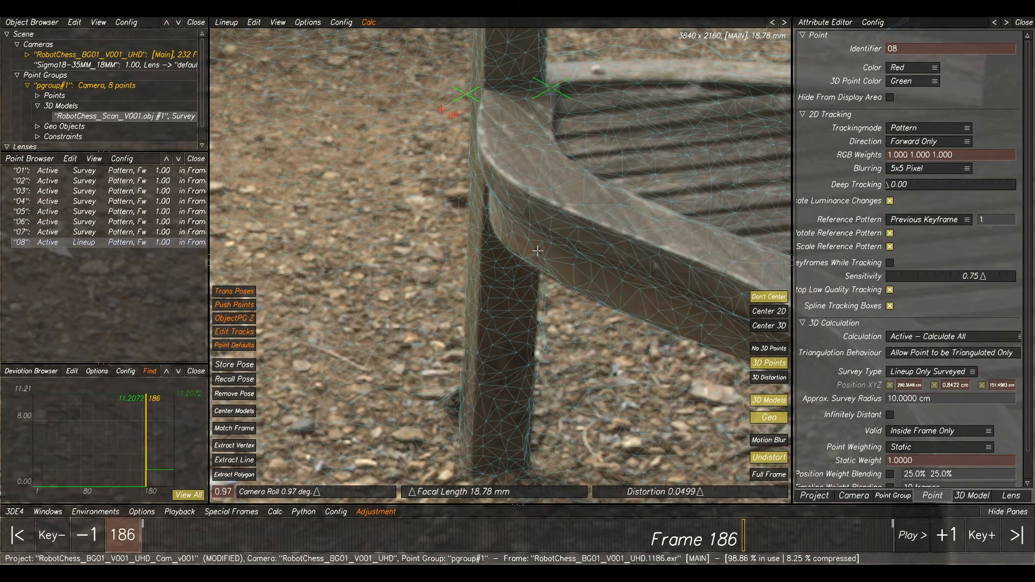
pyautogui.moveTo(517, 79); pyautogui.dragTo(527, 338, button='middle')
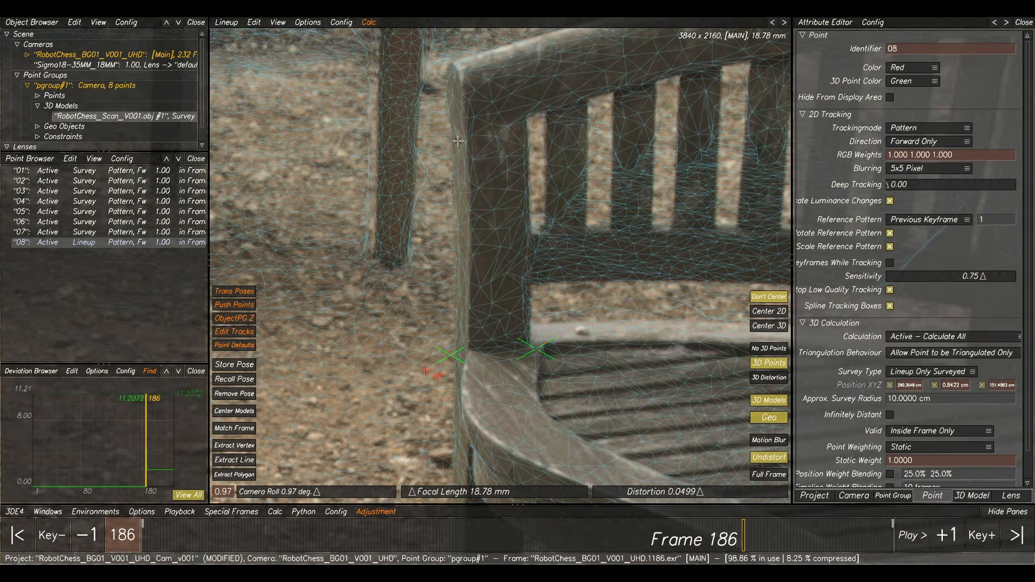
pyautogui.moveTo(520, 189); pyautogui.dragTo(518, 159, button='middle')
pyautogui.moveTo(425, 341); pyautogui.dragTo(425, 339)
# - Project survey point 02 at the right bench's inner seat corner onto the scan model
pyautogui.click(557, 313)
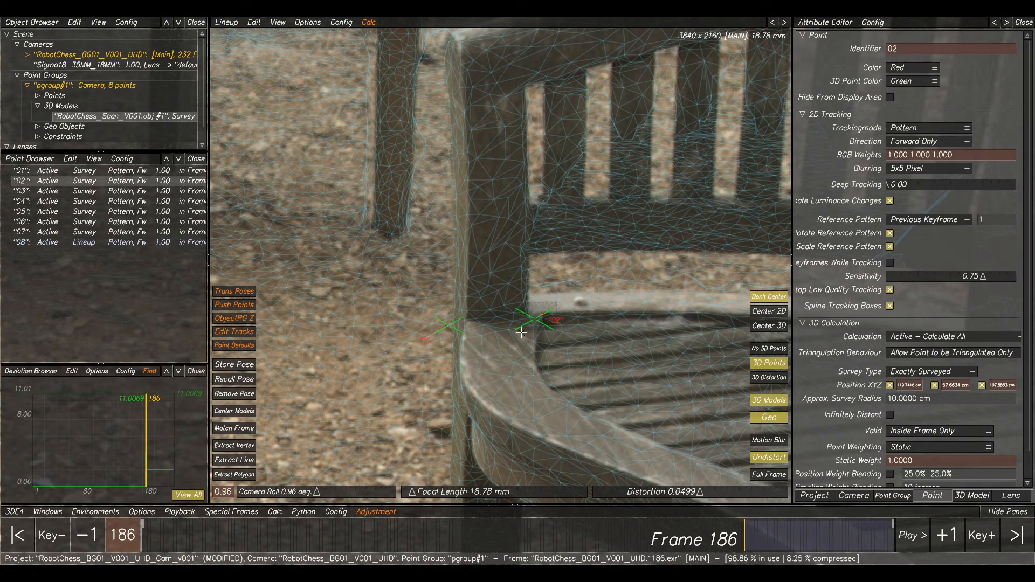
pyautogui.click(253, 22)
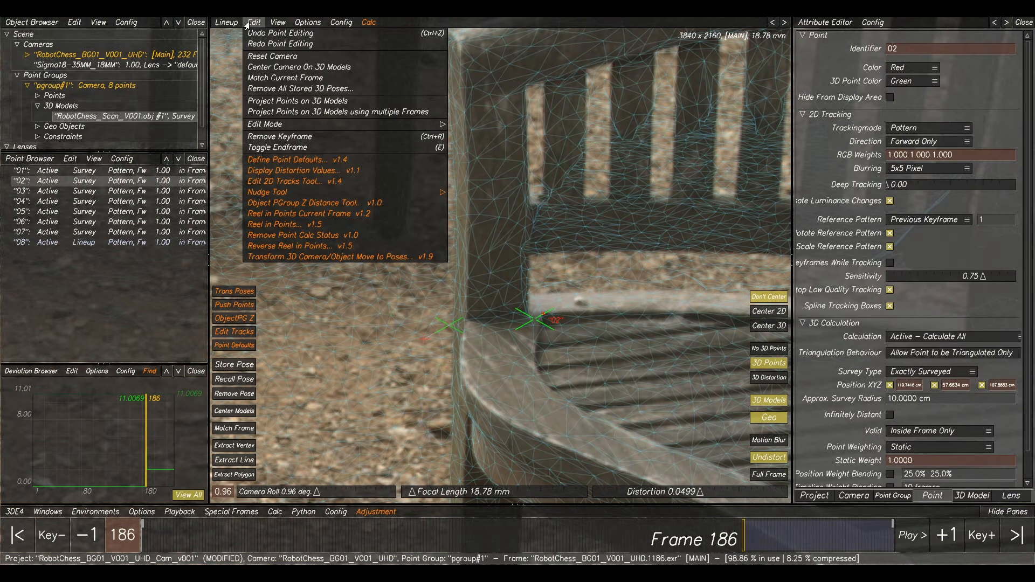
pyautogui.click(287, 102)
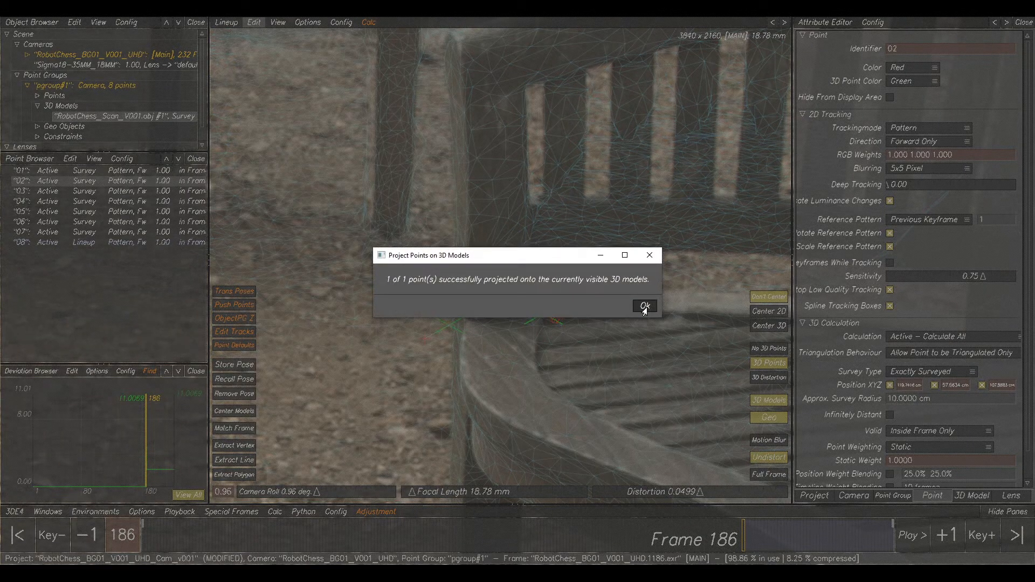
pyautogui.click(645, 307)
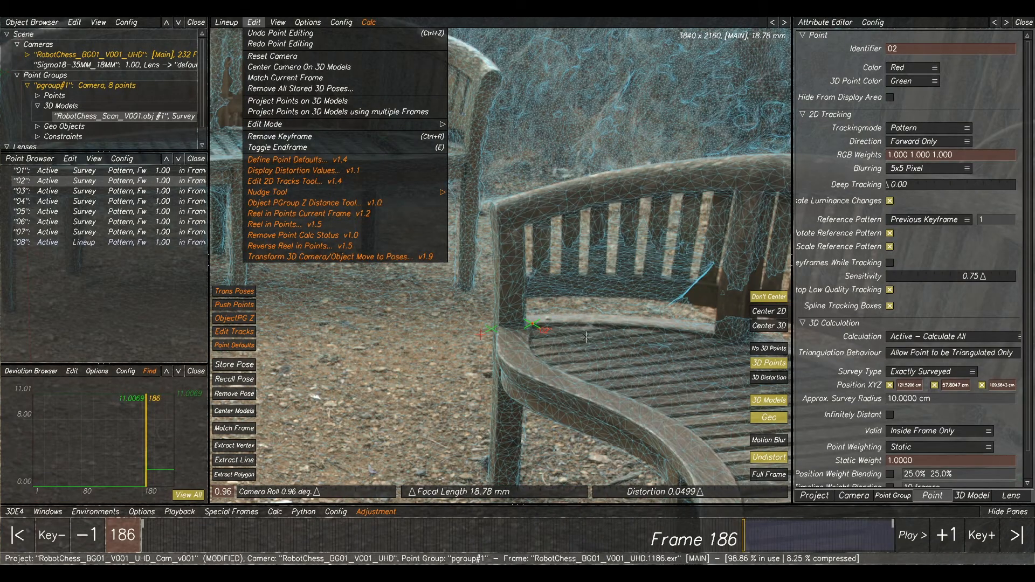
# - Recalculate the camera with the reprojected survey point, use the result, and view the wireframe closely at the right bench's front post
pyautogui.scroll(-1, 615, 314)
pyautogui.moveTo(616, 314); pyautogui.dragTo(615, 297, button='middle')
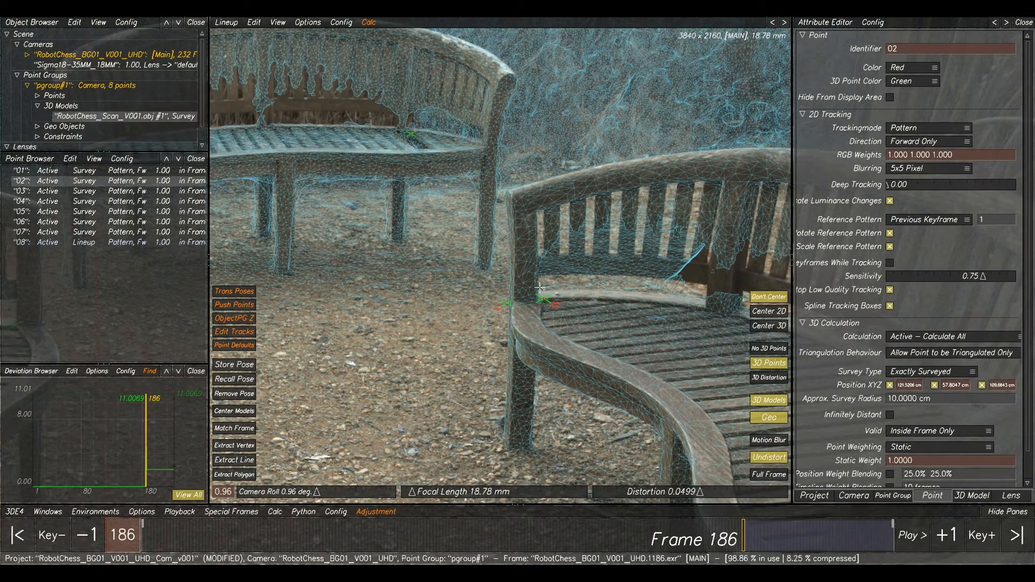
pyautogui.hotkey('alt', 'c')
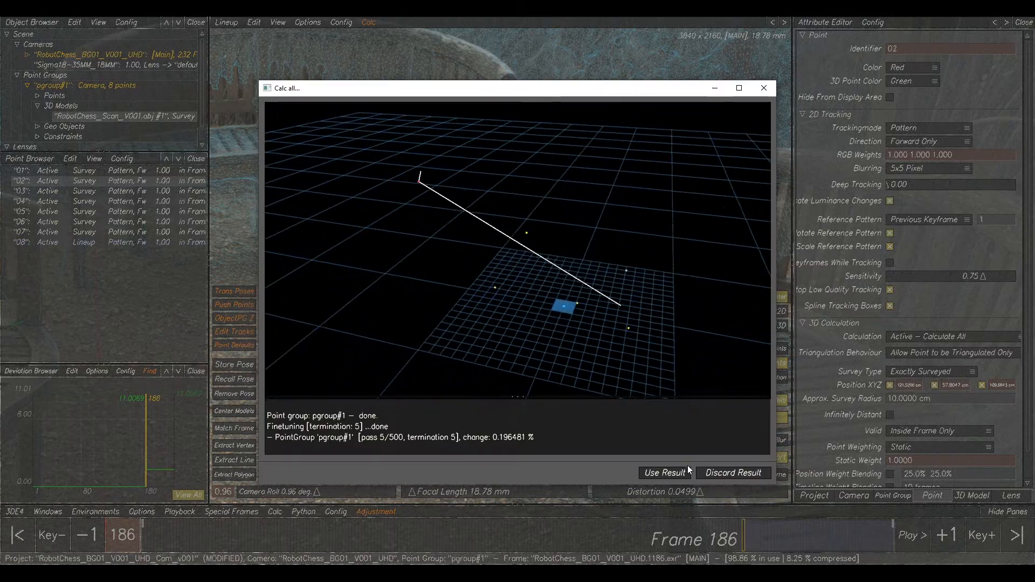
pyautogui.click(664, 471)
pyautogui.scroll(3, 568, 312)
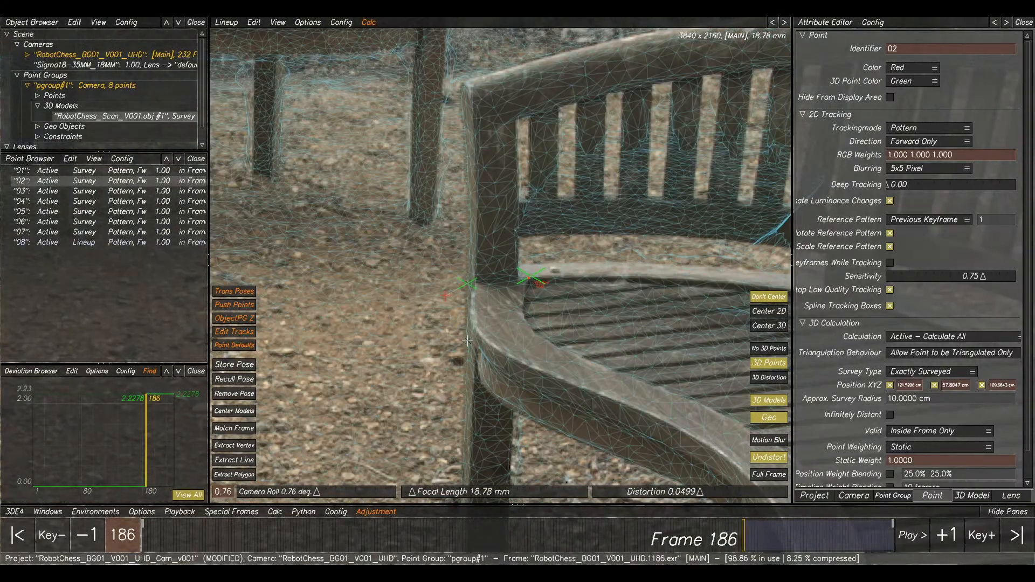
# - Run the parameter adjustment for the default lens's focal length and transfer the best result into the project
pyautogui.scroll(-6, 593, 302)
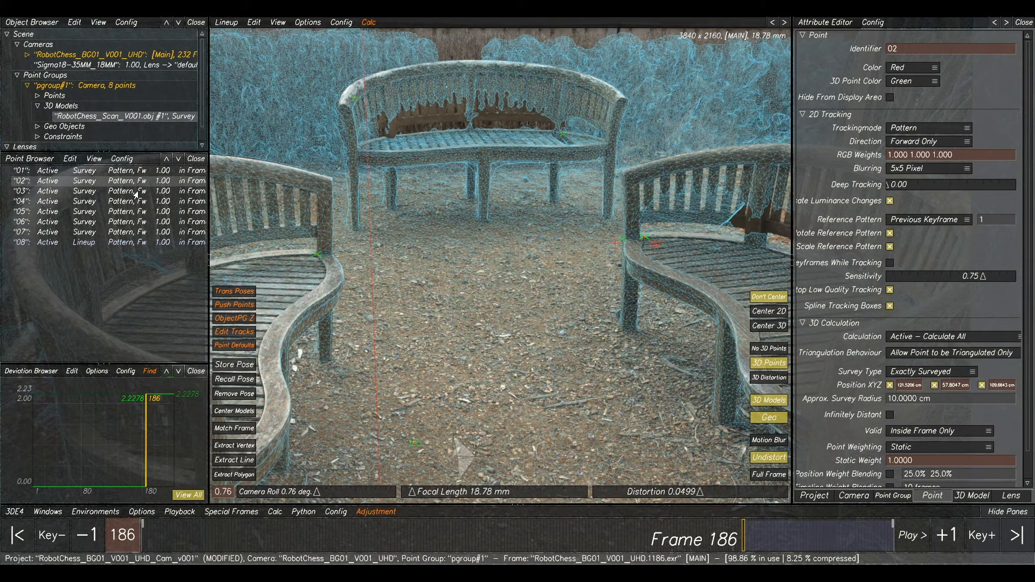
pyautogui.hotkey('alt', 'Tab')
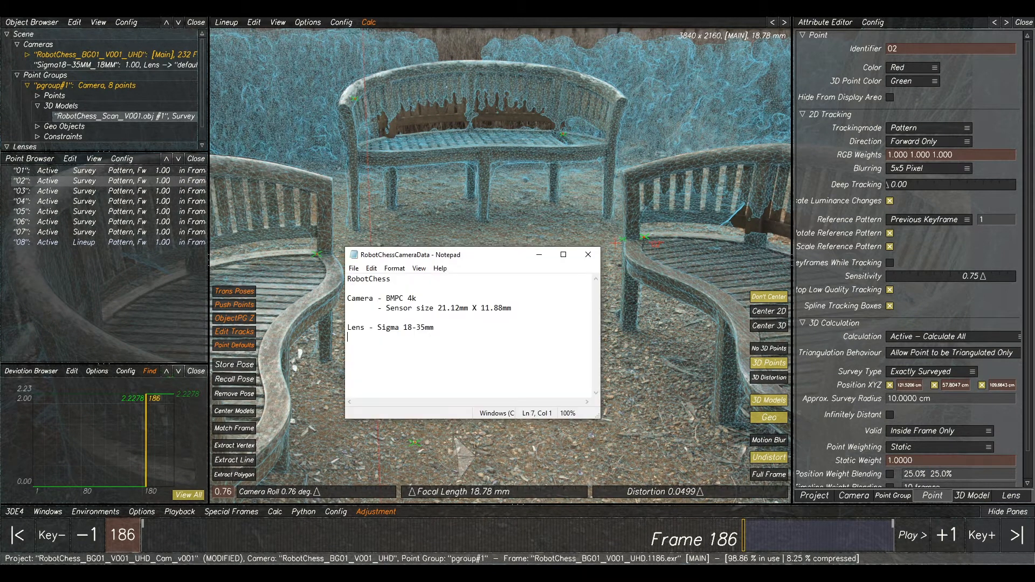
pyautogui.hotkey('alt', 'Tab')
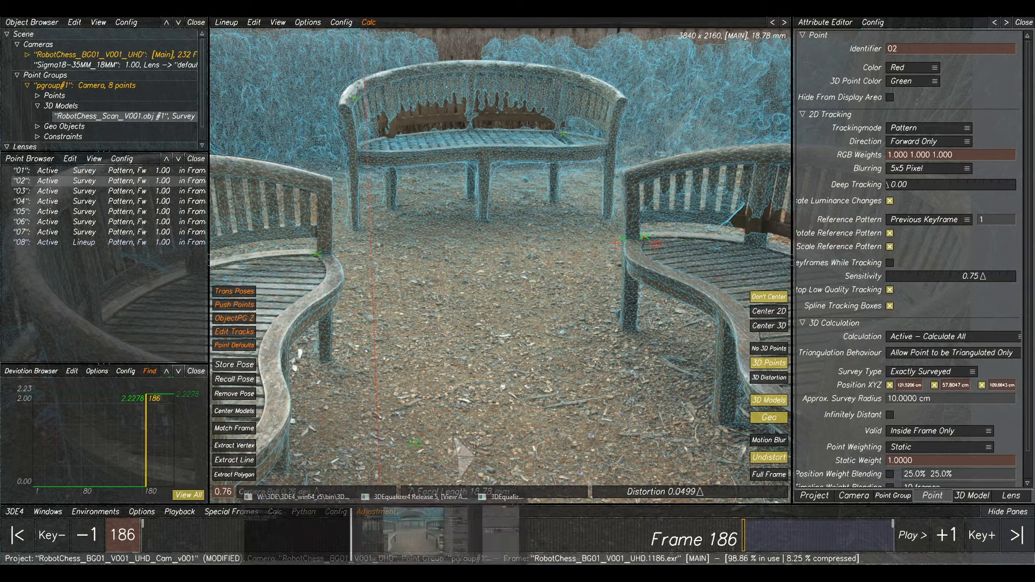
pyautogui.click(485, 523)
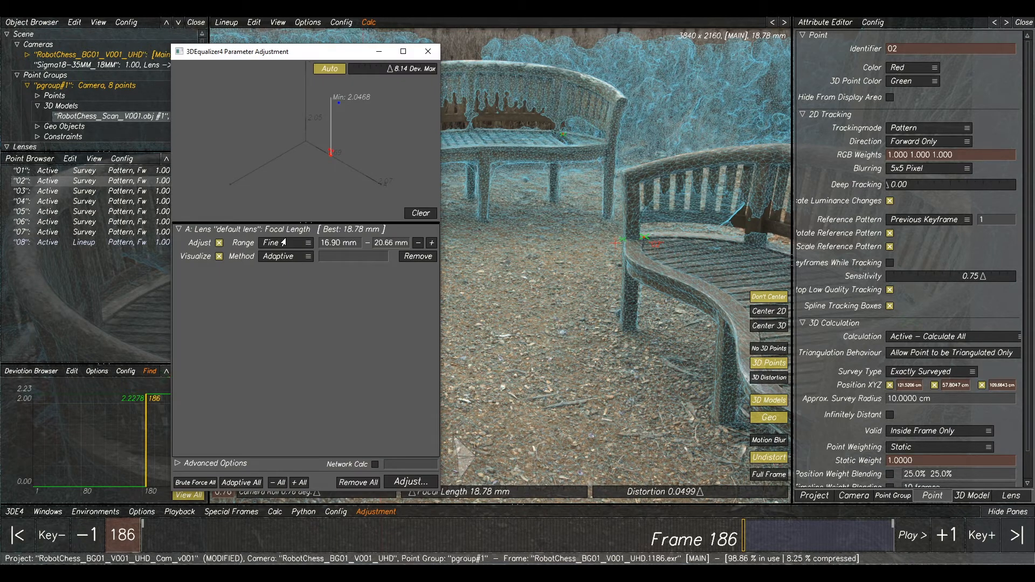
pyautogui.click(409, 482)
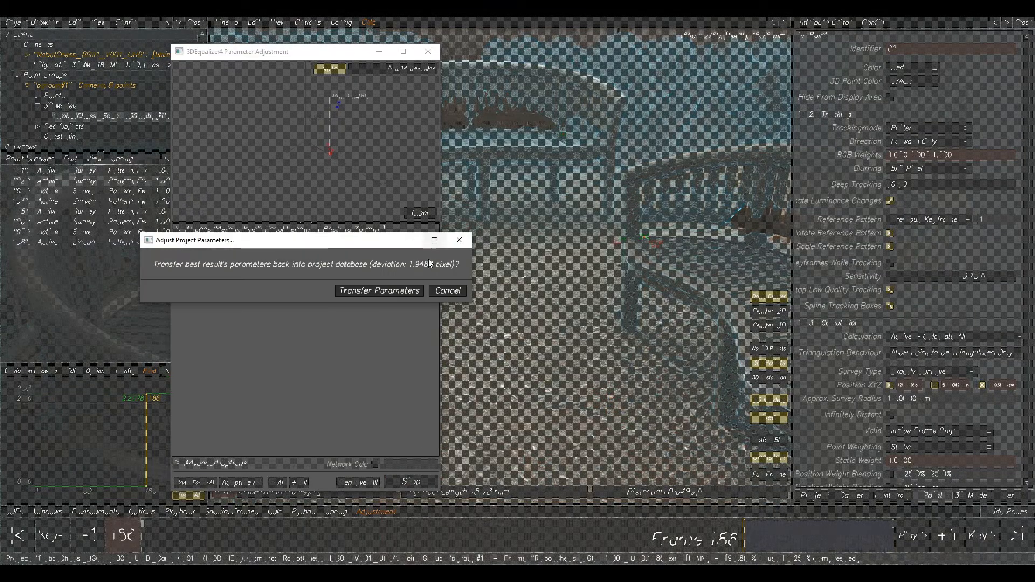
pyautogui.click(402, 295)
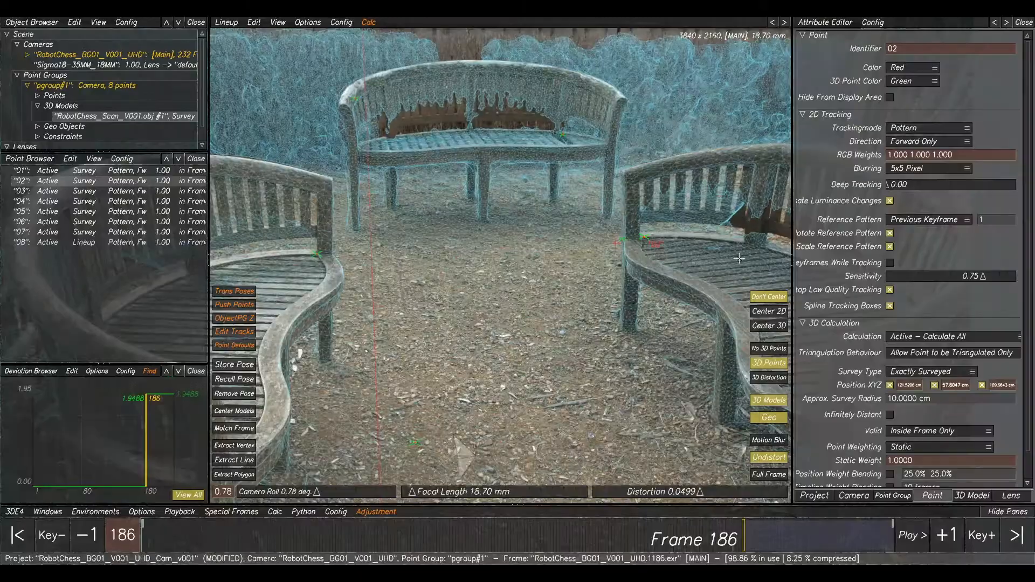
# - Extract a scan vertex at the front corner of the right-hand bench's near armrest as a point and align it with the image
pyautogui.scroll(10, 634, 258)
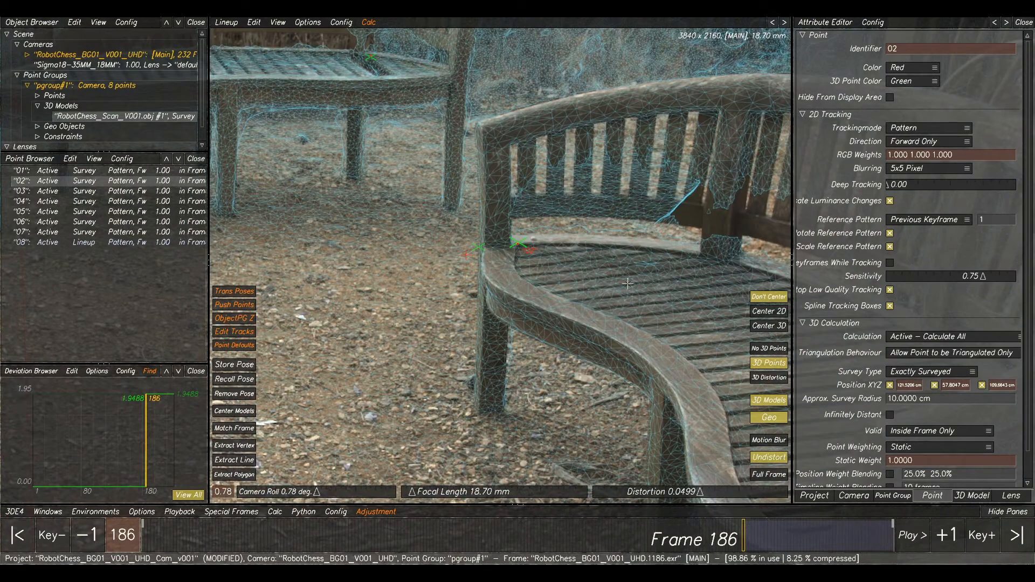
pyautogui.scroll(-5, 628, 283)
pyautogui.scroll(3, 658, 313)
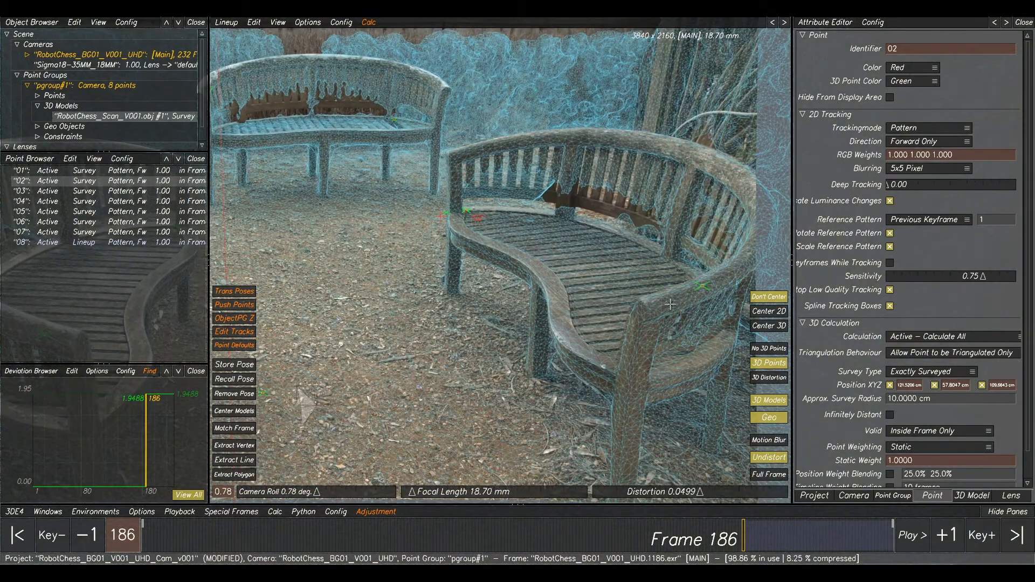
pyautogui.moveTo(671, 304); pyautogui.dragTo(586, 237, button='middle')
pyautogui.moveTo(520, 254); pyautogui.dragTo(589, 262, button='right')
pyautogui.click(601, 267)
pyautogui.moveTo(669, 256); pyautogui.dragTo(608, 233, button='middle')
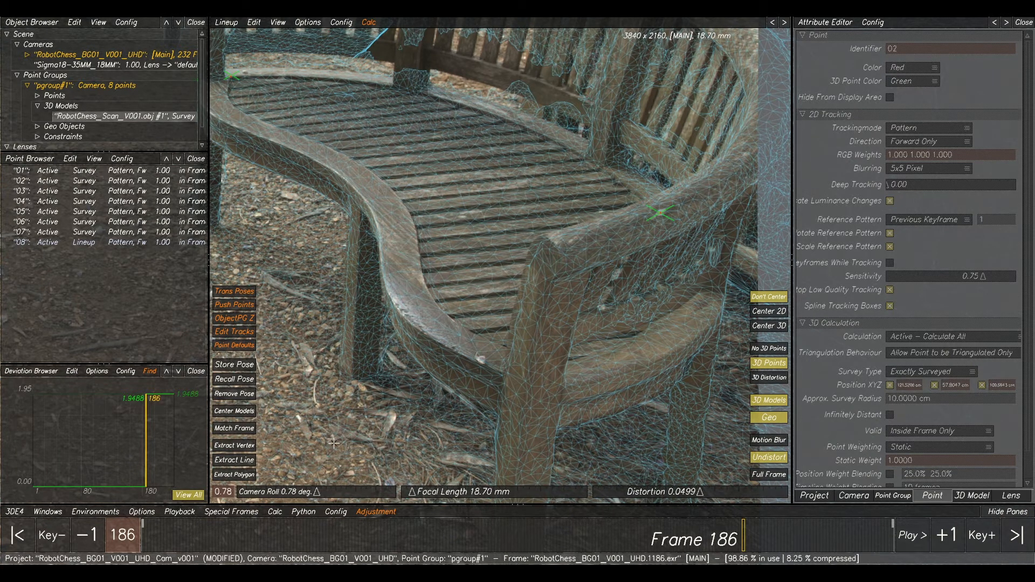
pyautogui.click(237, 446)
pyautogui.click(565, 255)
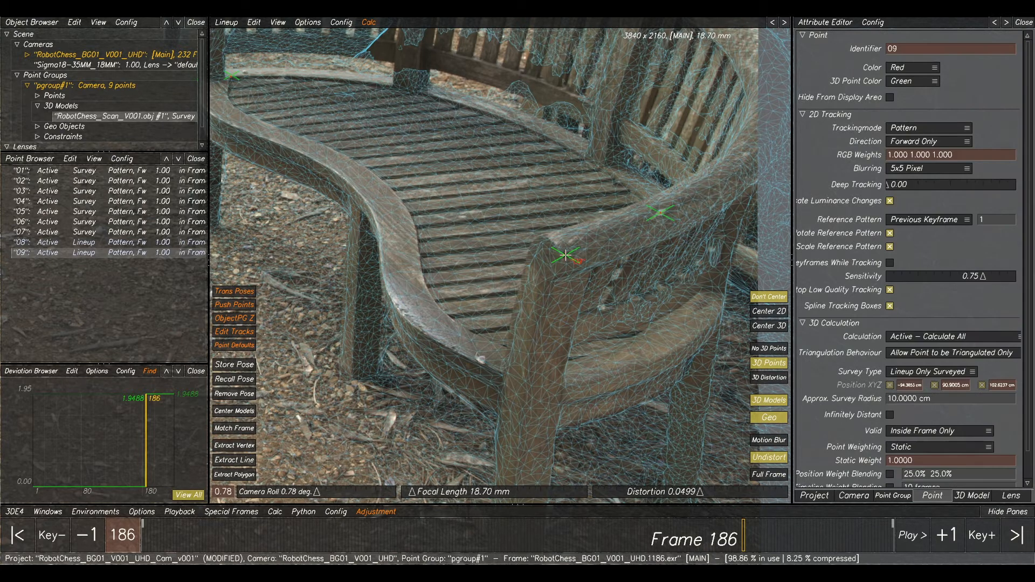
pyautogui.moveTo(556, 243); pyautogui.dragTo(551, 245)
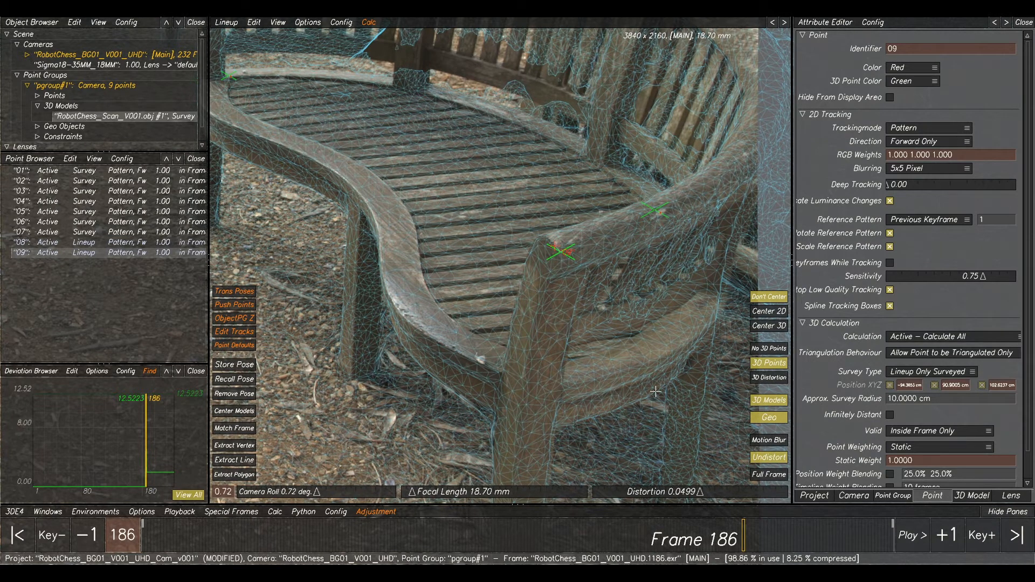
# - Examine how the scan wireframe lines up with the right-hand bench around the new armrest point
pyautogui.moveTo(537, 311); pyautogui.dragTo(619, 289, button='middle')
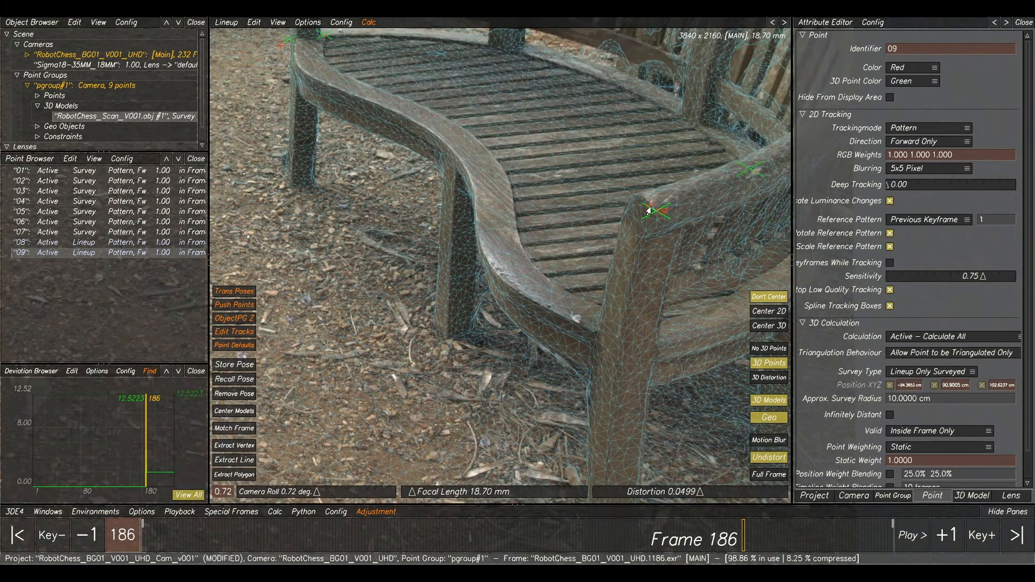
pyautogui.moveTo(423, 146); pyautogui.dragTo(460, 160, button='right')
pyautogui.moveTo(452, 109); pyautogui.dragTo(469, 190, button='middle')
pyautogui.moveTo(545, 213)
pyautogui.mouseDown(button='right')
pyautogui.moveTo(555, 189)
pyautogui.moveTo(534, 224)
pyautogui.mouseUp(button='right')
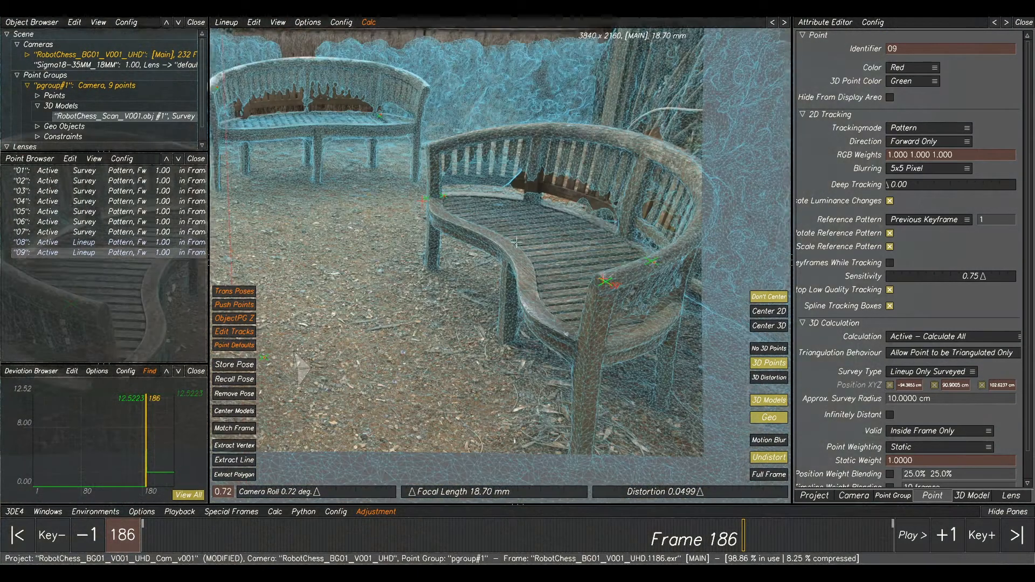
pyautogui.moveTo(524, 211); pyautogui.dragTo(580, 215, button='middle')
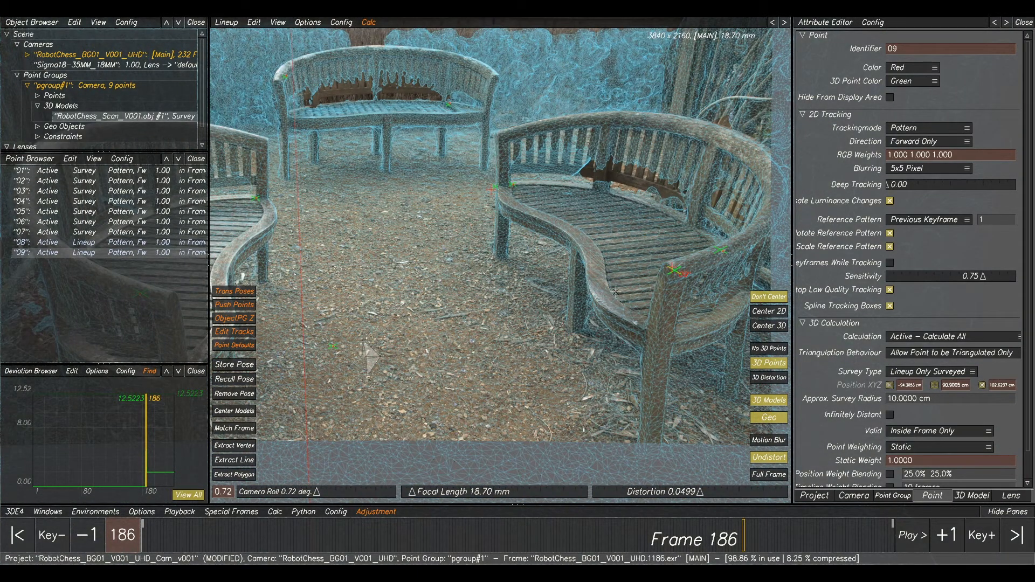
pyautogui.moveTo(335, 210); pyautogui.dragTo(221, 215, button='middle')
pyautogui.moveTo(547, 280); pyautogui.dragTo(566, 257, button='right')
pyautogui.moveTo(554, 279); pyautogui.dragTo(563, 217, button='middle')
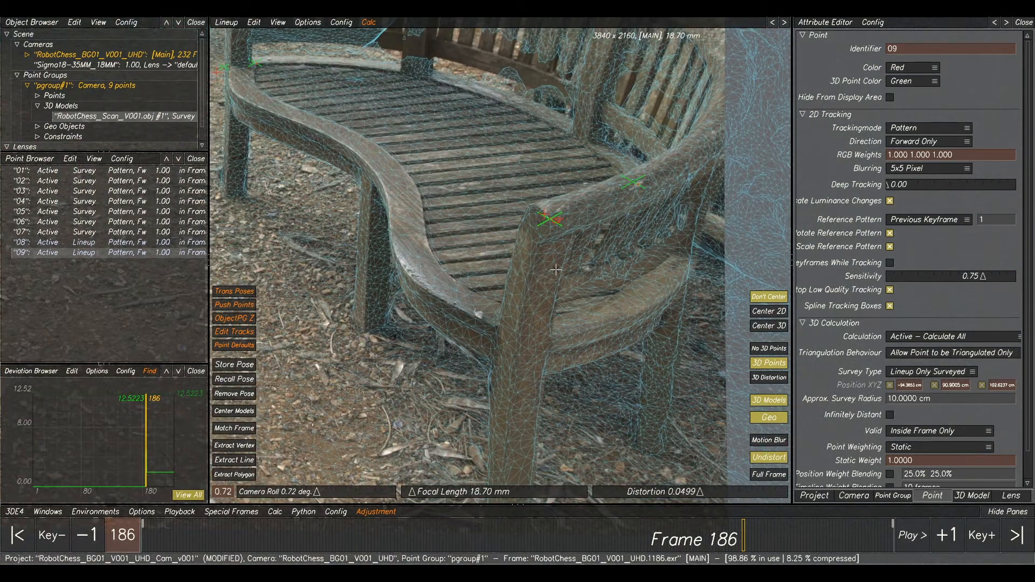
# - Project point 07 on the right-hand bench's armrest onto the 3D scan model again
pyautogui.click(646, 178)
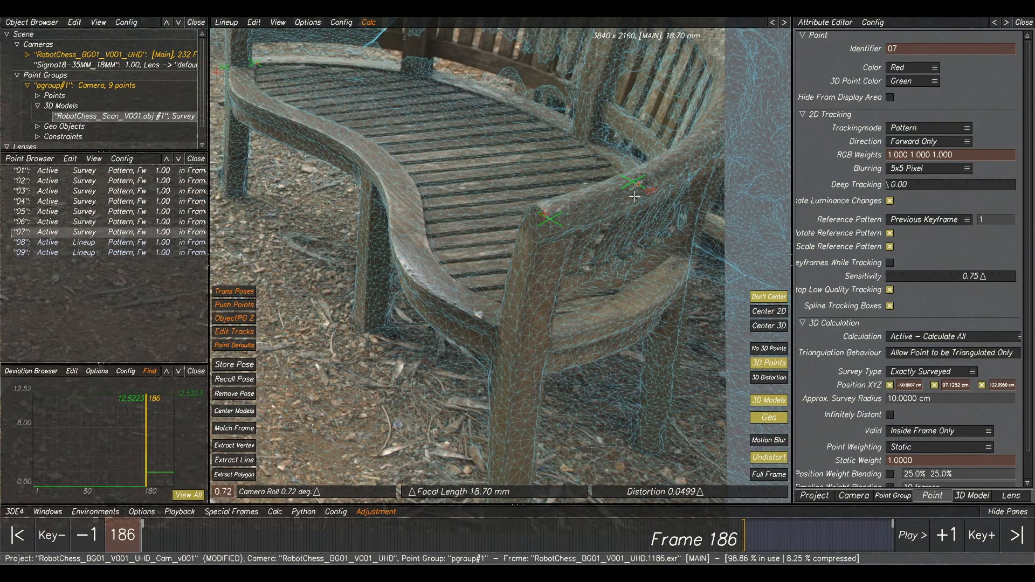
pyautogui.click(253, 23)
pyautogui.click(302, 103)
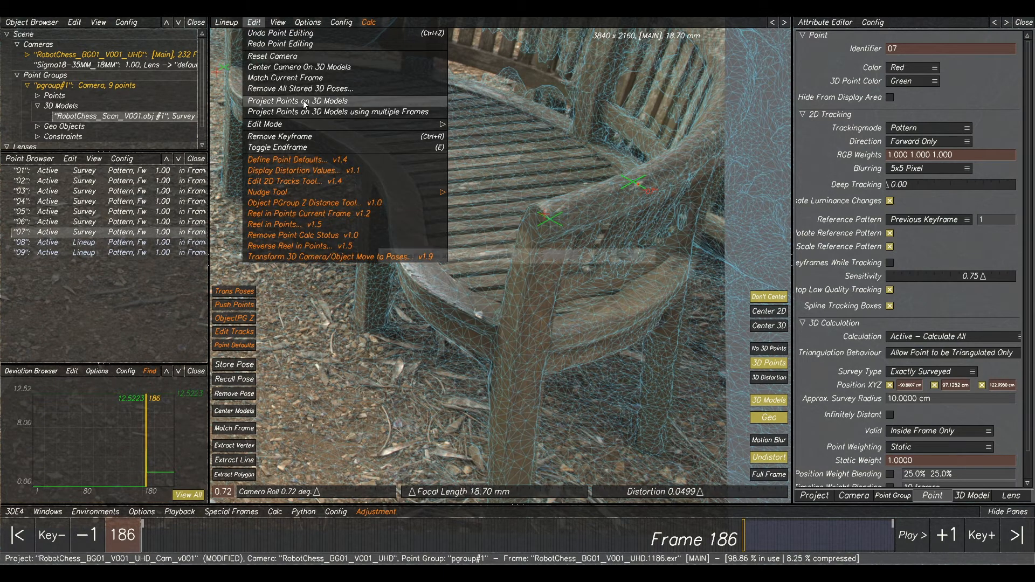
pyautogui.click(645, 306)
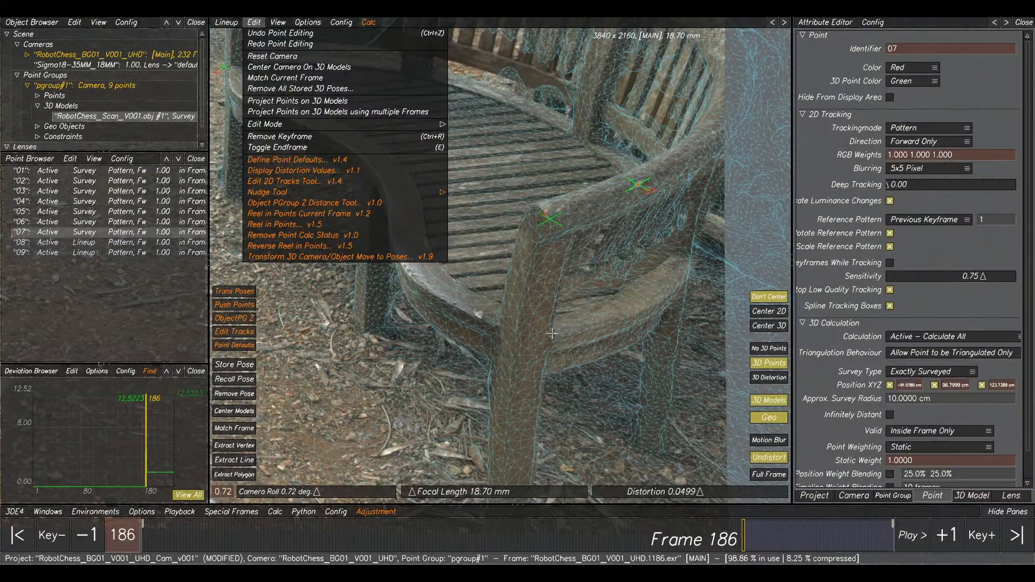
# - Add a tracking point in manual tracking on the right-hand bench's near front leg, just below seat height
pyautogui.scroll(3, 591, 224)
pyautogui.press('F2')
pyautogui.scroll(3, 526, 193)
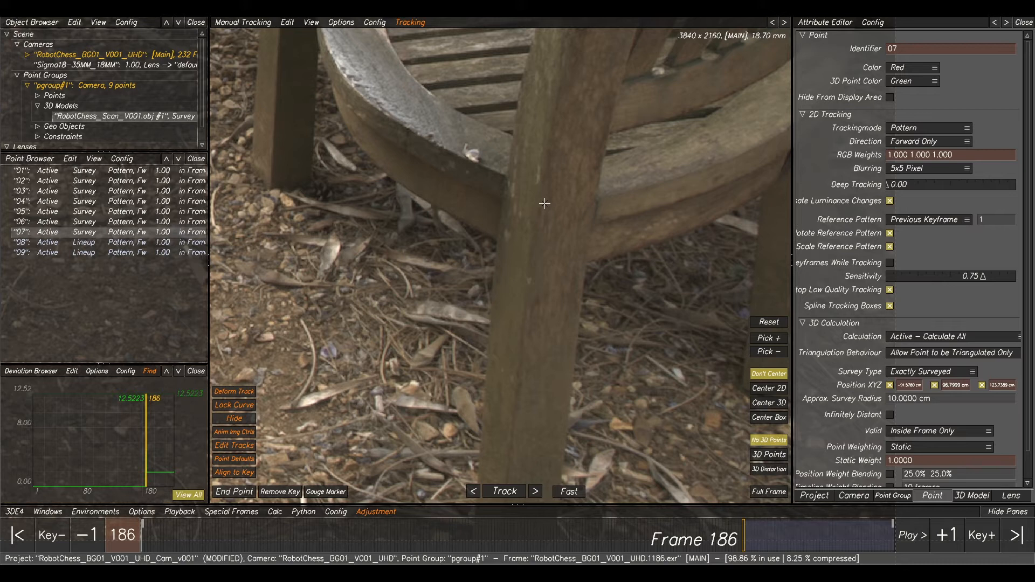
pyautogui.keyDown('ctrl'); pyautogui.click(545, 203); pyautogui.keyUp('ctrl')
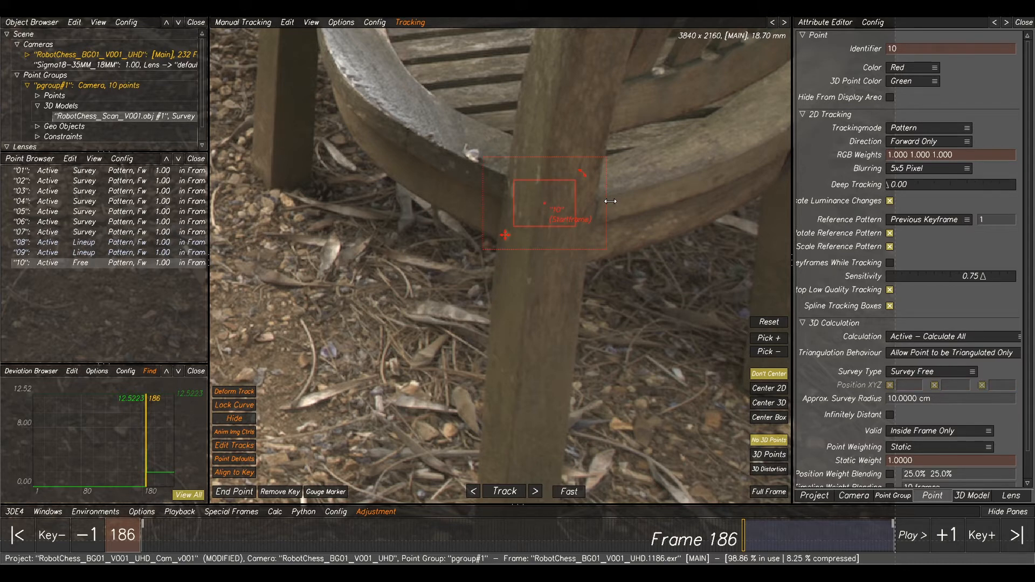
# - Project the new bench leg point 10 onto the 3D scan model in the lineup view
pyautogui.press('F2')
pyautogui.scroll(-4, 571, 186)
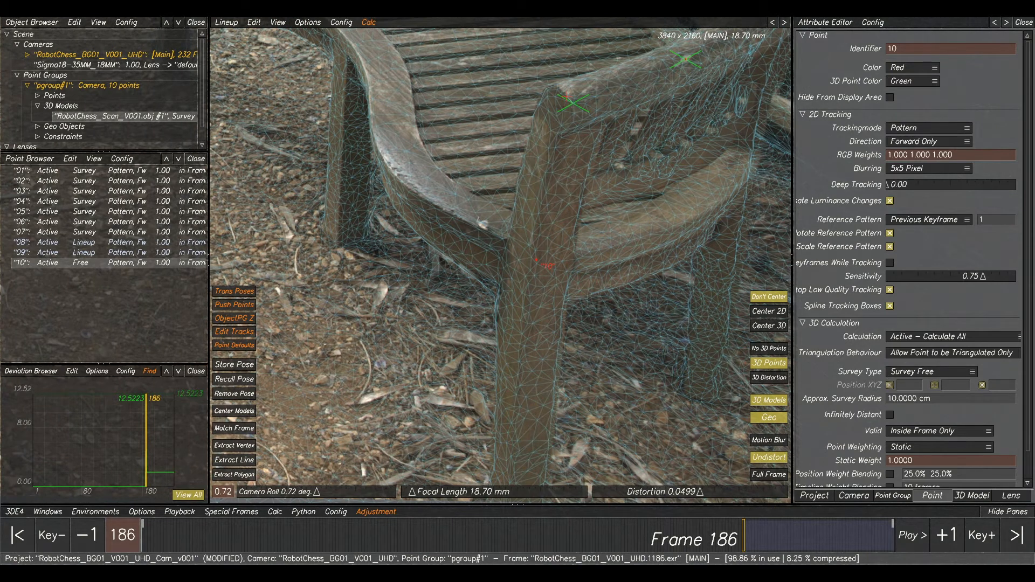
pyautogui.click(254, 22)
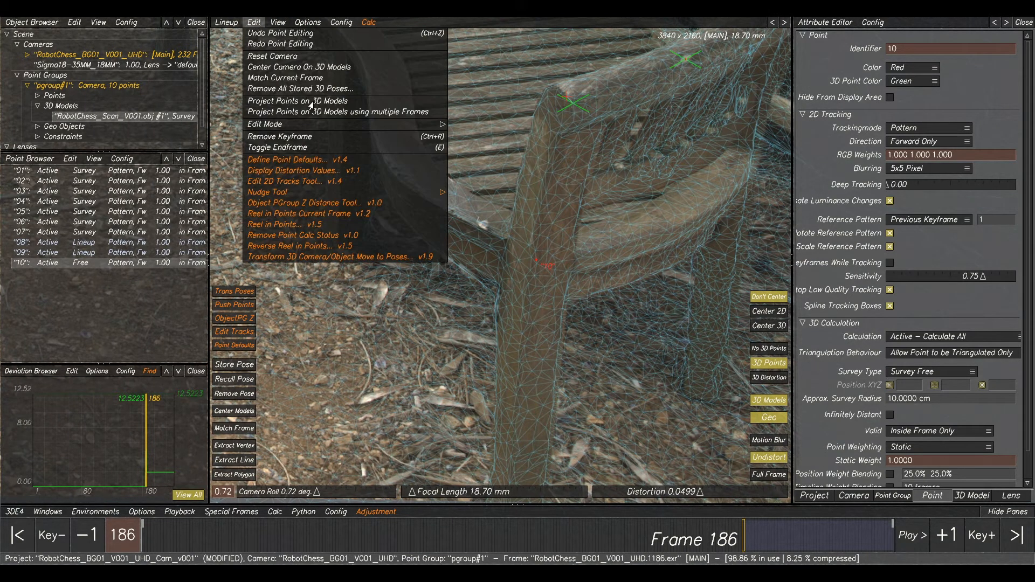
pyautogui.click(302, 101)
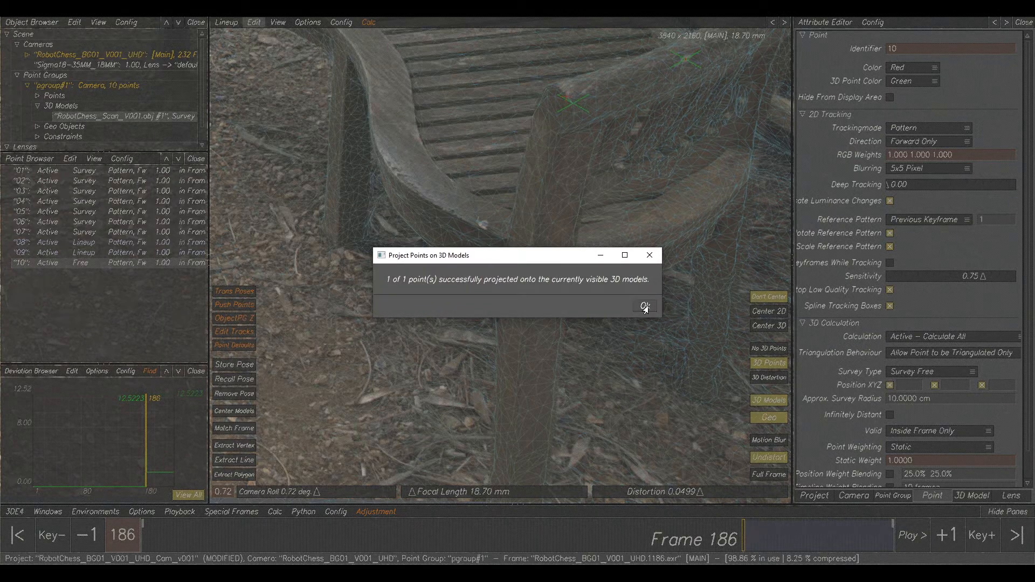
pyautogui.click(645, 306)
# - Recalculate the camera solve with the newly added points and use the result
pyautogui.scroll(-3, 585, 172)
pyautogui.moveTo(555, 169); pyautogui.dragTo(669, 215, button='middle')
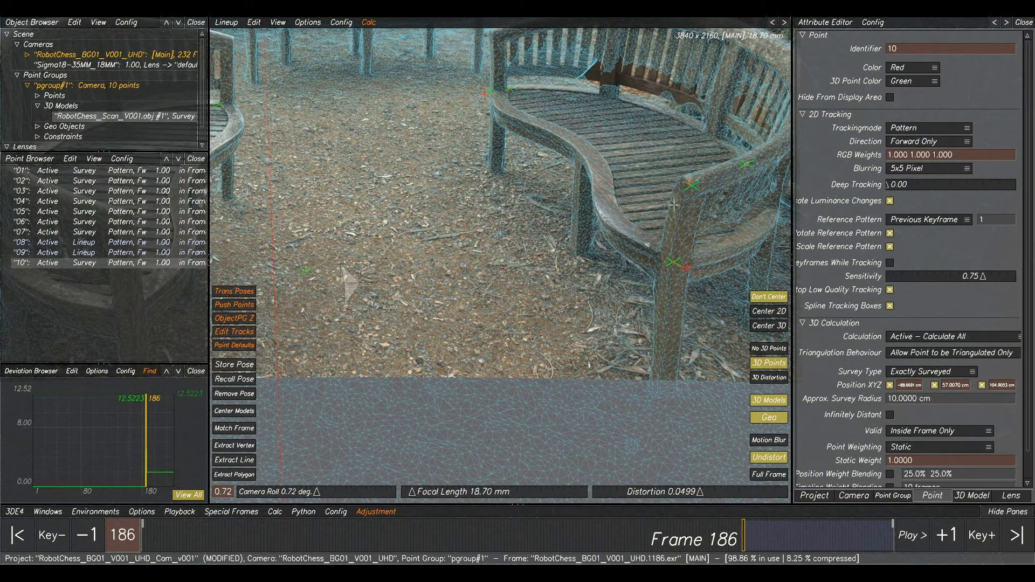
pyautogui.hotkey('alt', 'c')
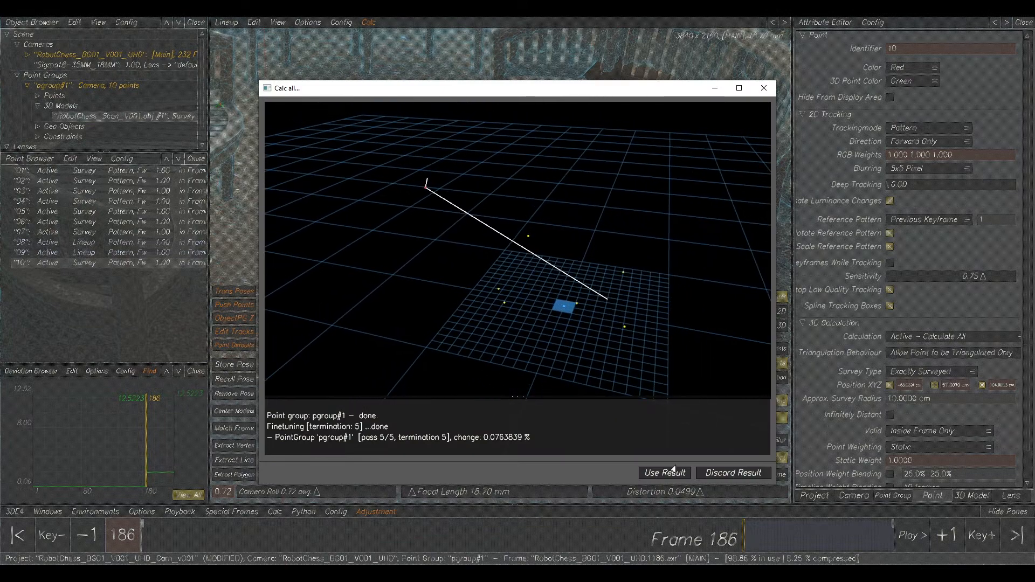
pyautogui.click(666, 473)
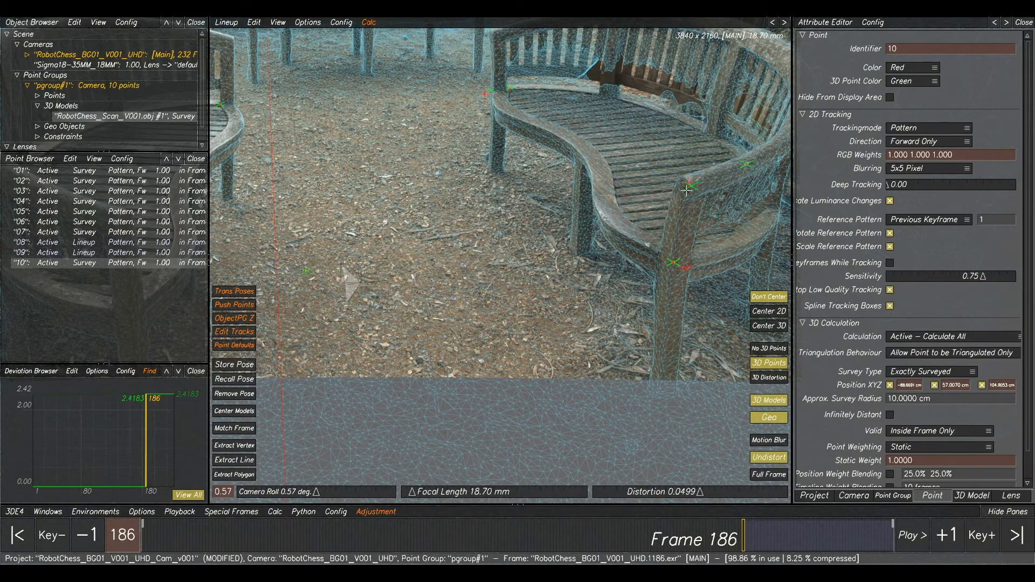
# - Clear the previous parameter adjustment results, readjust the lens focal length and transfer the best result to the project
pyautogui.moveTo(532, 112); pyautogui.dragTo(554, 223, button='middle')
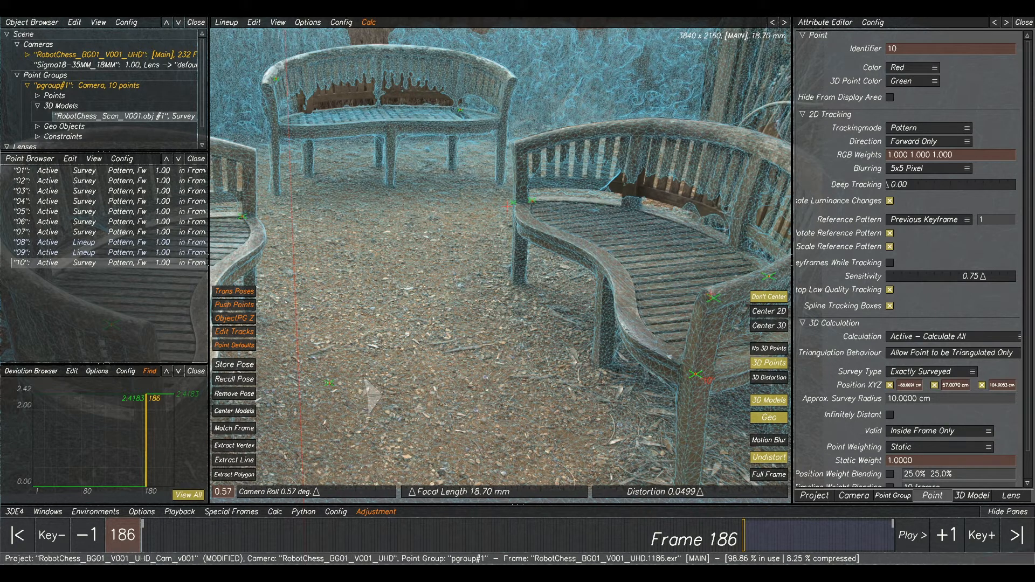
pyautogui.click(475, 529)
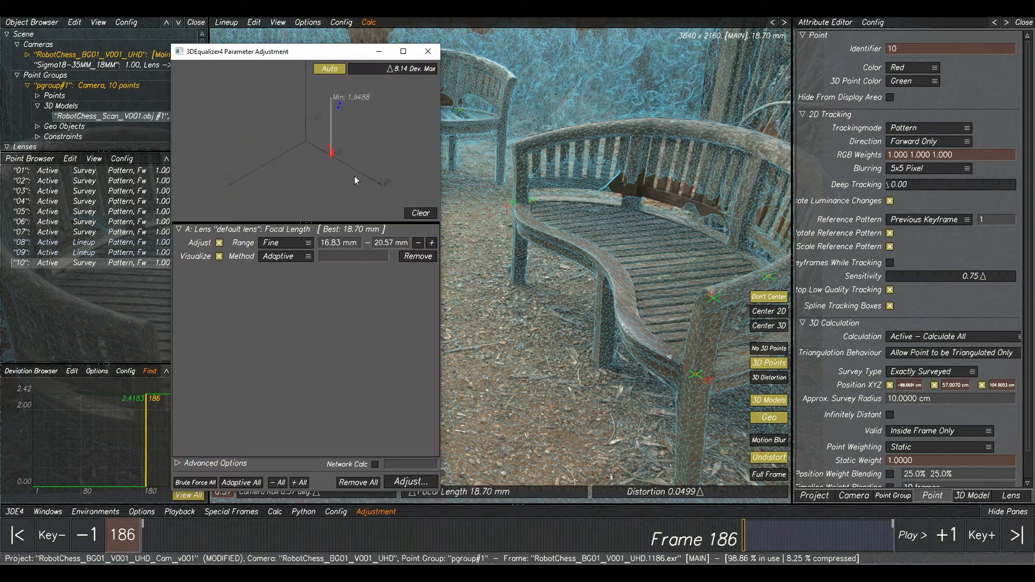
pyautogui.click(414, 214)
pyautogui.click(409, 480)
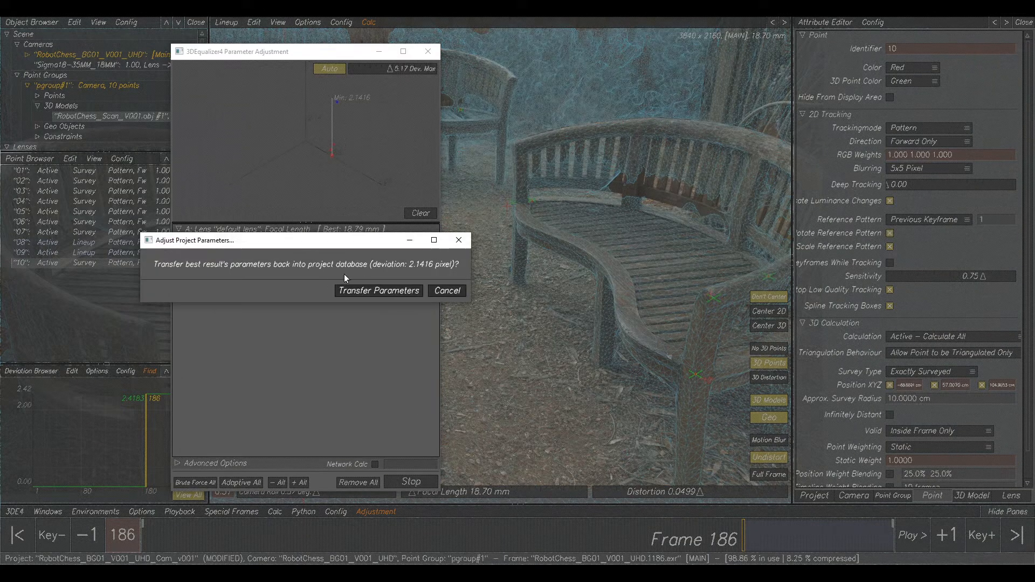
pyautogui.click(389, 290)
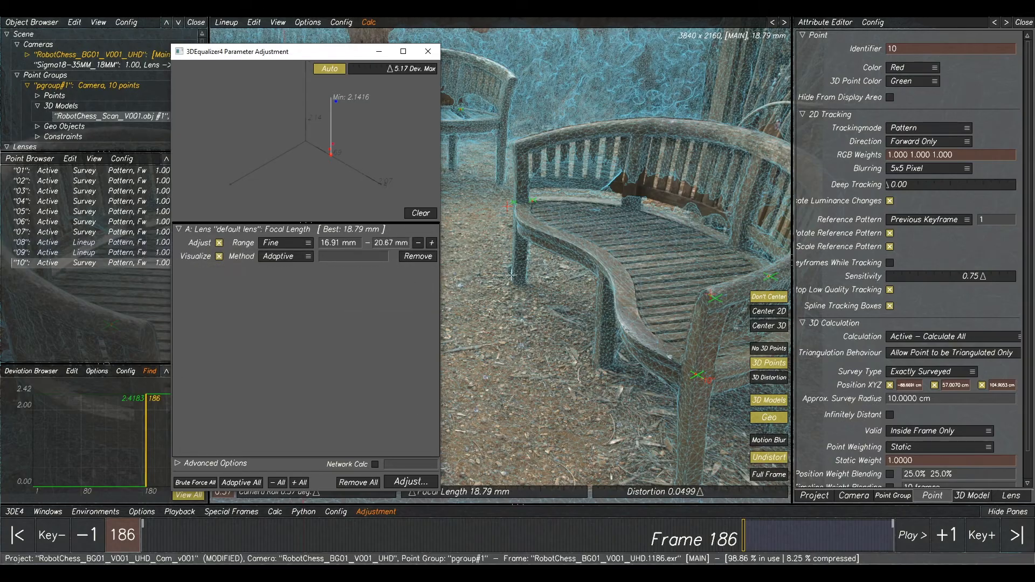
# - Recalculate the camera solve with the readjusted focal length and use the result
pyautogui.click(561, 264)
pyautogui.hotkey('alt', 'c')
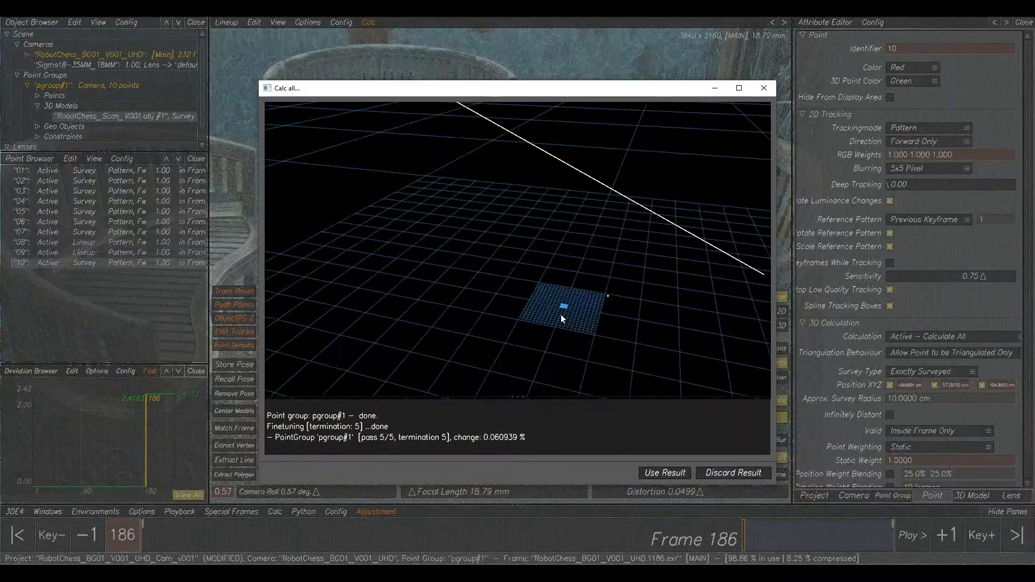
pyautogui.click(665, 473)
# - Compare the scan wireframe with all three benches in the image and select lineup point 08
pyautogui.scroll(-4, 467, 248)
pyautogui.moveTo(466, 248); pyautogui.dragTo(535, 257, button='middle')
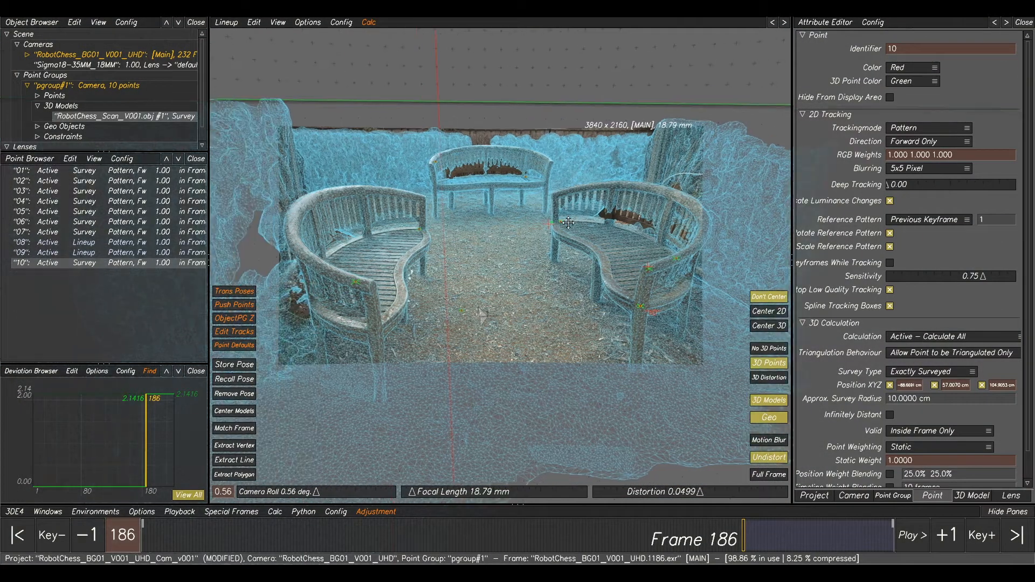
pyautogui.scroll(3, 428, 252)
pyautogui.moveTo(429, 251); pyautogui.dragTo(477, 267, button='middle')
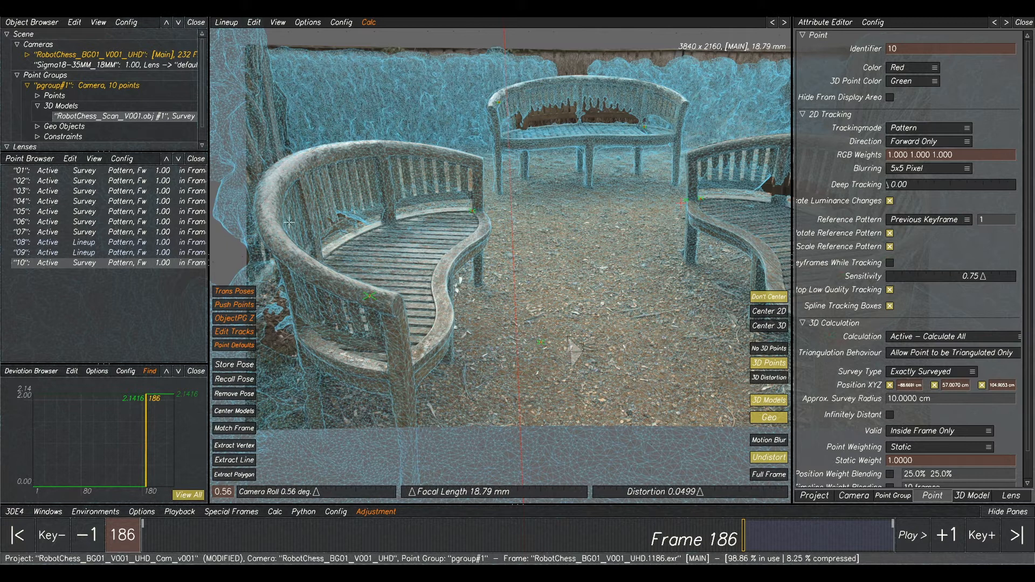
pyautogui.moveTo(654, 163); pyautogui.dragTo(509, 183, button='middle')
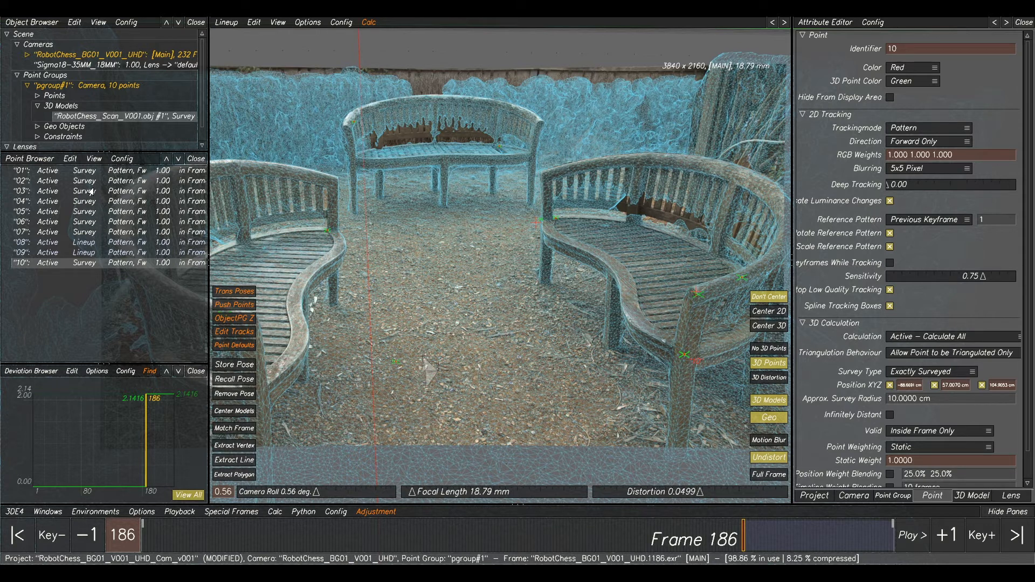
pyautogui.click(87, 244)
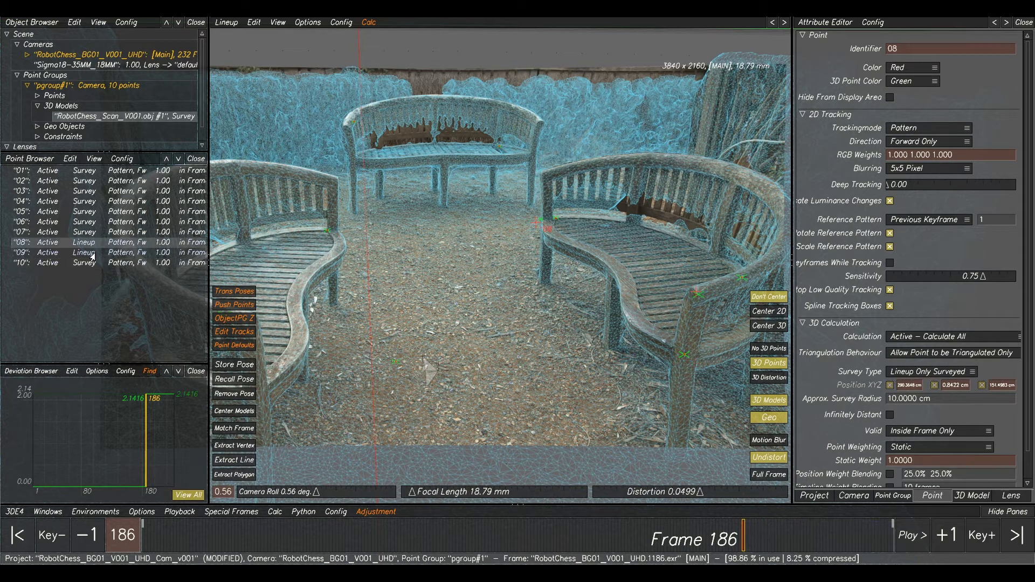
# - Delete the two lineup points 08 and 09 while keeping the scan model
pyautogui.keyDown('shift'); pyautogui.click(93, 253); pyautogui.keyUp('shift')
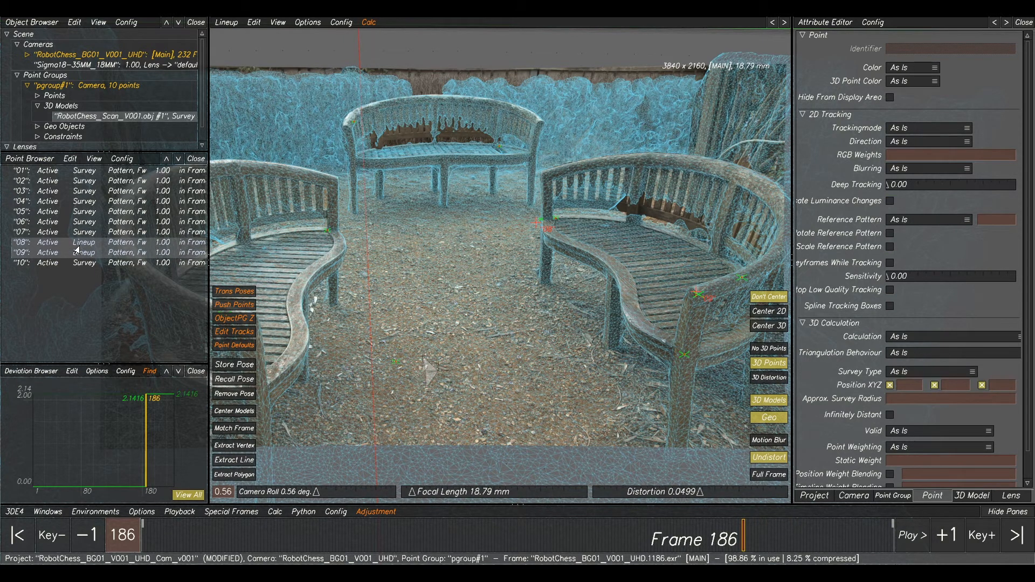
pyautogui.press('Delete')
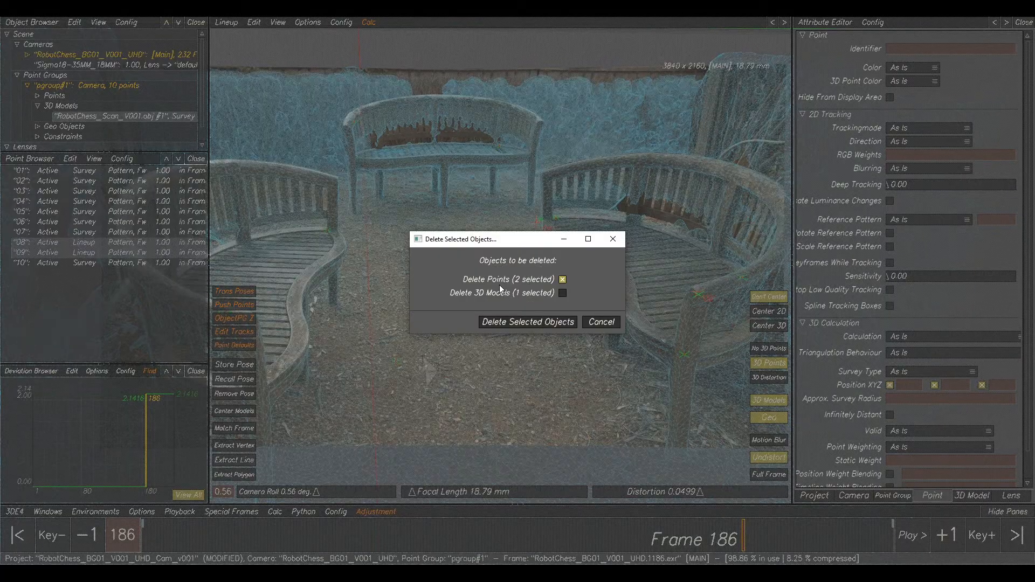
pyautogui.click(522, 323)
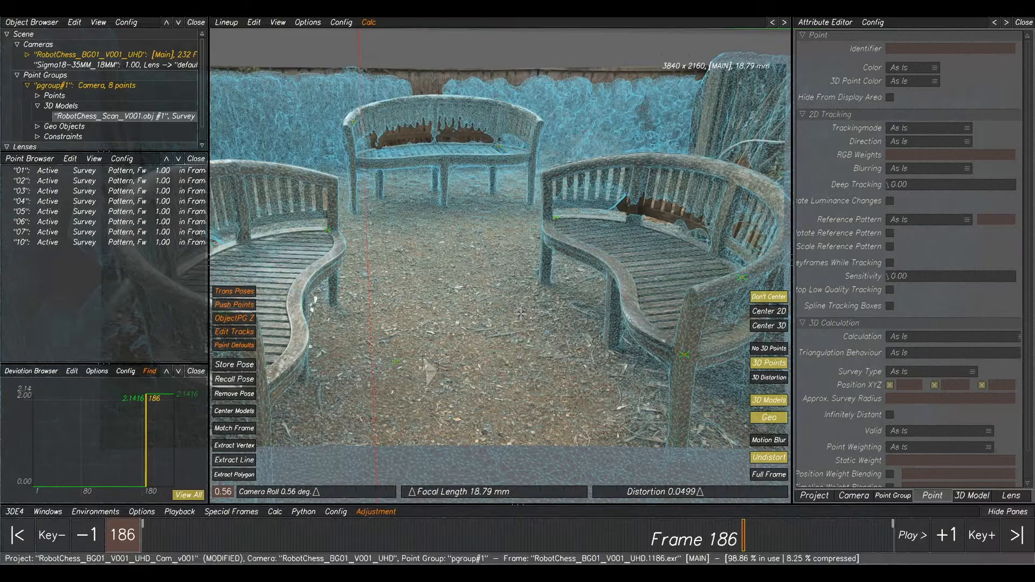
# - Create a new point set named SF for the remaining survey points
pyautogui.click(99, 172)
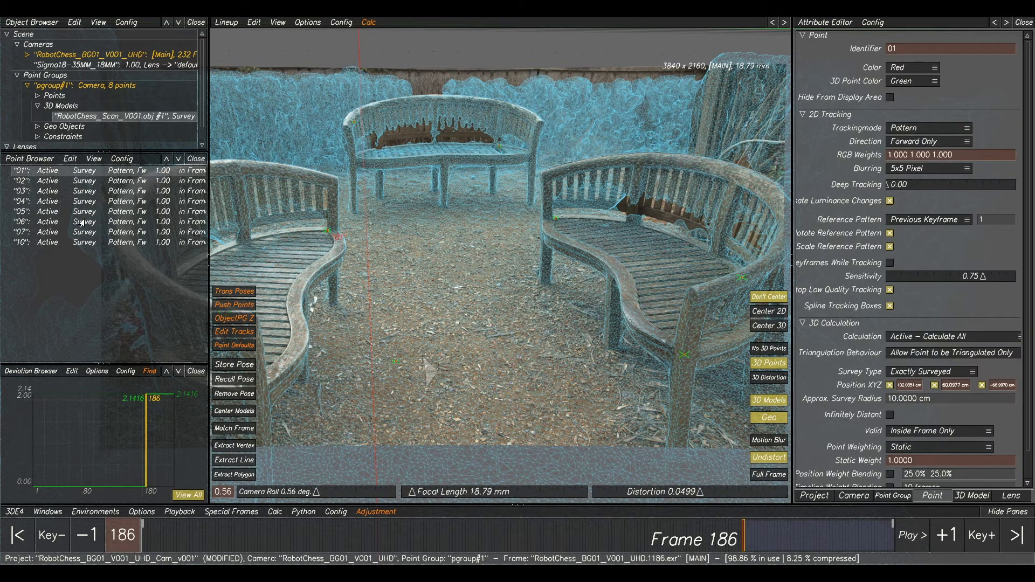
pyautogui.keyDown('shift'); pyautogui.click(81, 242); pyautogui.keyUp('shift')
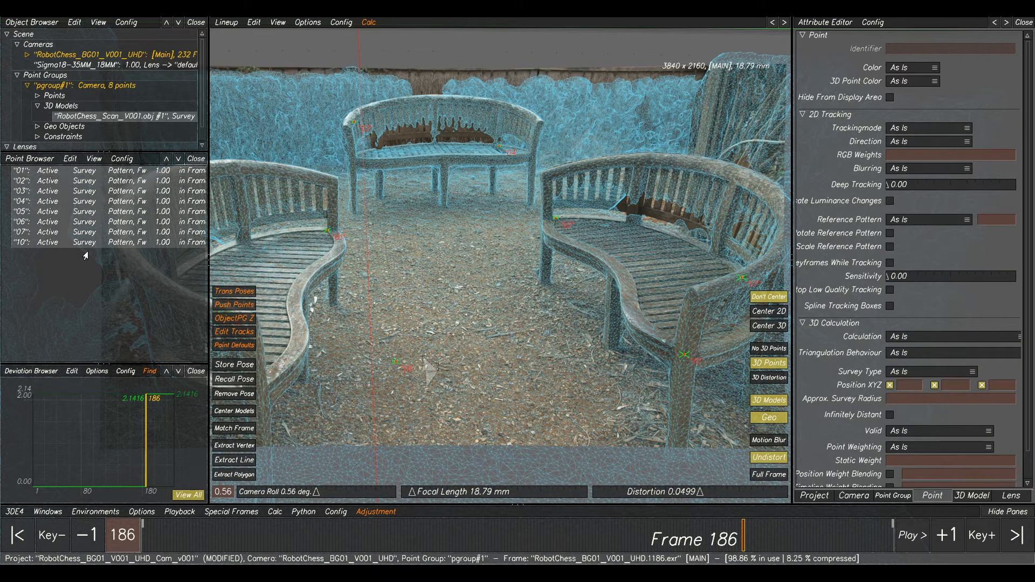
pyautogui.rightClick(99, 227)
pyautogui.moveTo(141, 230)
pyautogui.click(222, 234)
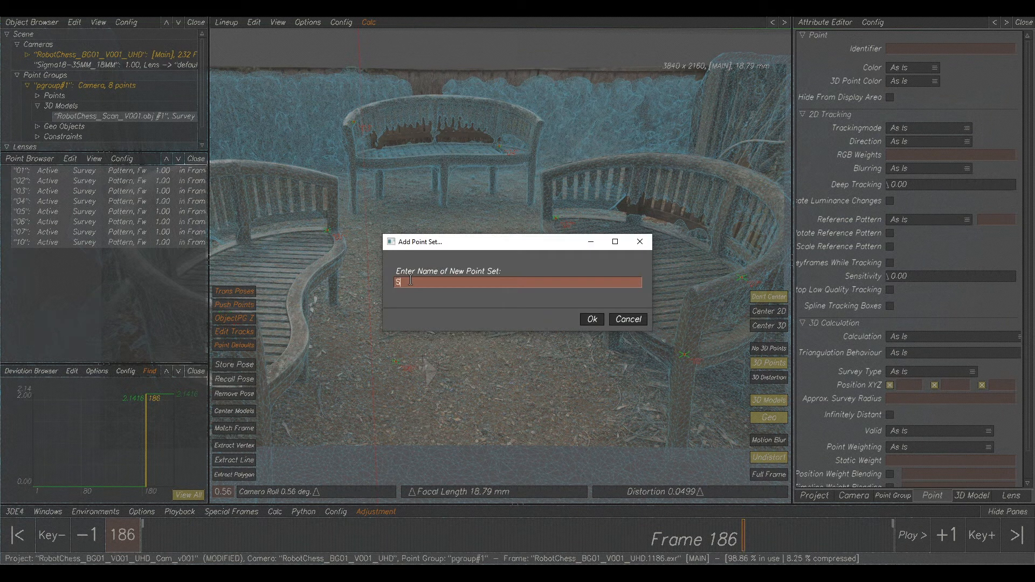
pyautogui.click(591, 320)
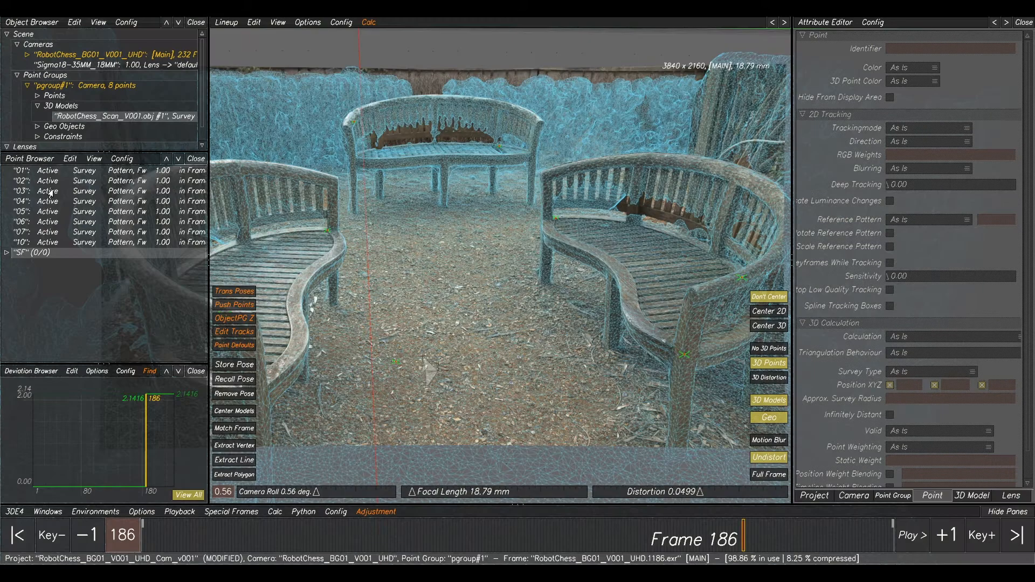
# - Move points 01 to 07 and 10 into the SF point set
pyautogui.click(85, 171)
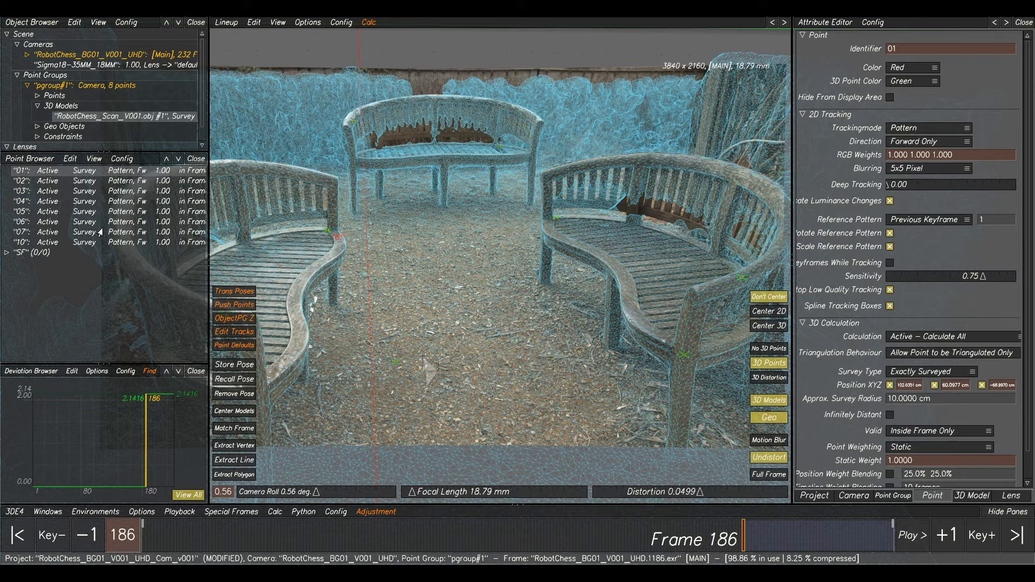
pyautogui.keyDown('shift'); pyautogui.click(86, 243); pyautogui.keyUp('shift')
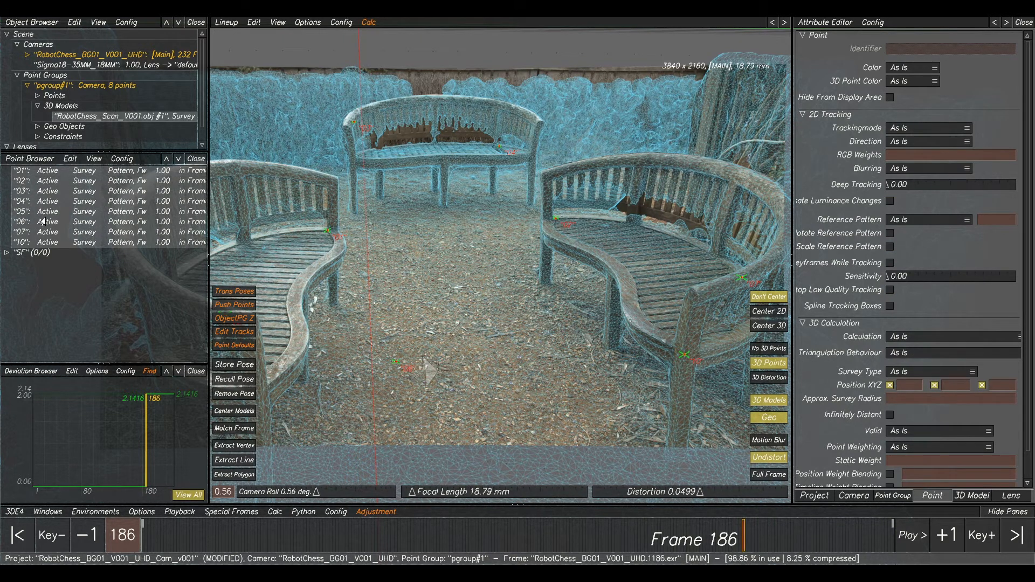
pyautogui.moveTo(46, 222); pyautogui.dragTo(37, 255)
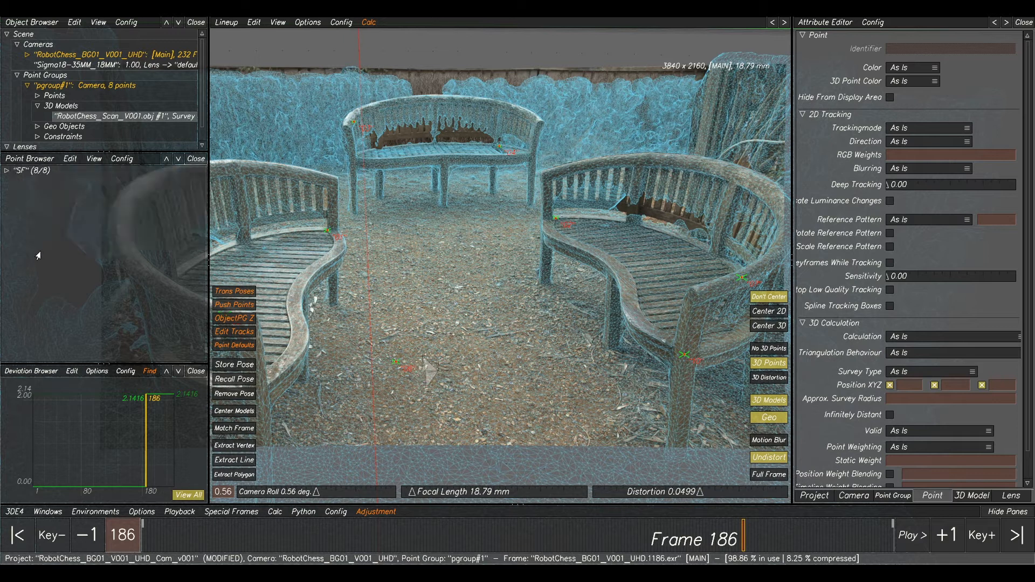
# - Set the calculation mode of all points in the SF set to Disabled
pyautogui.click(5, 171)
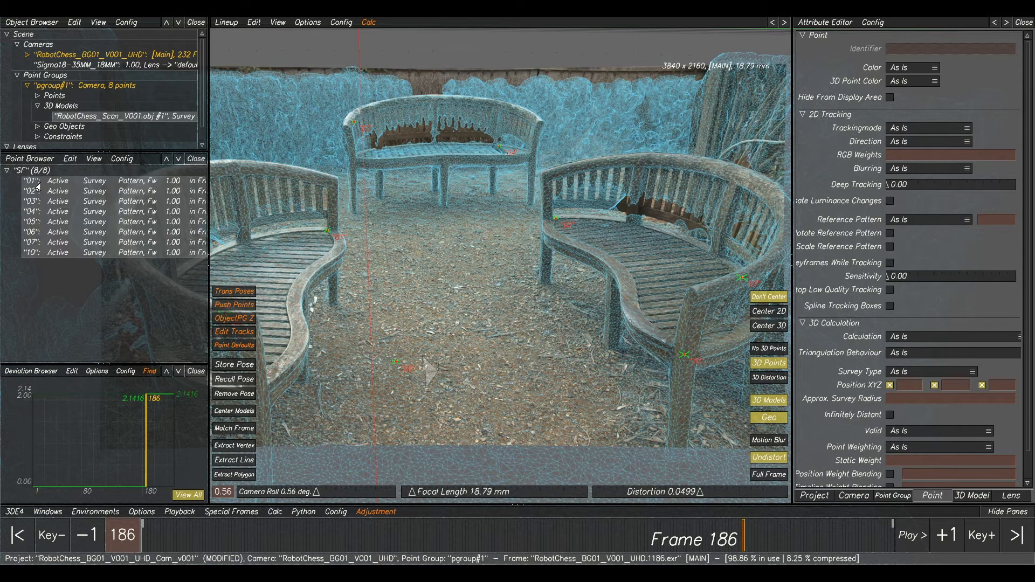
pyautogui.rightClick(95, 191)
pyautogui.moveTo(120, 237)
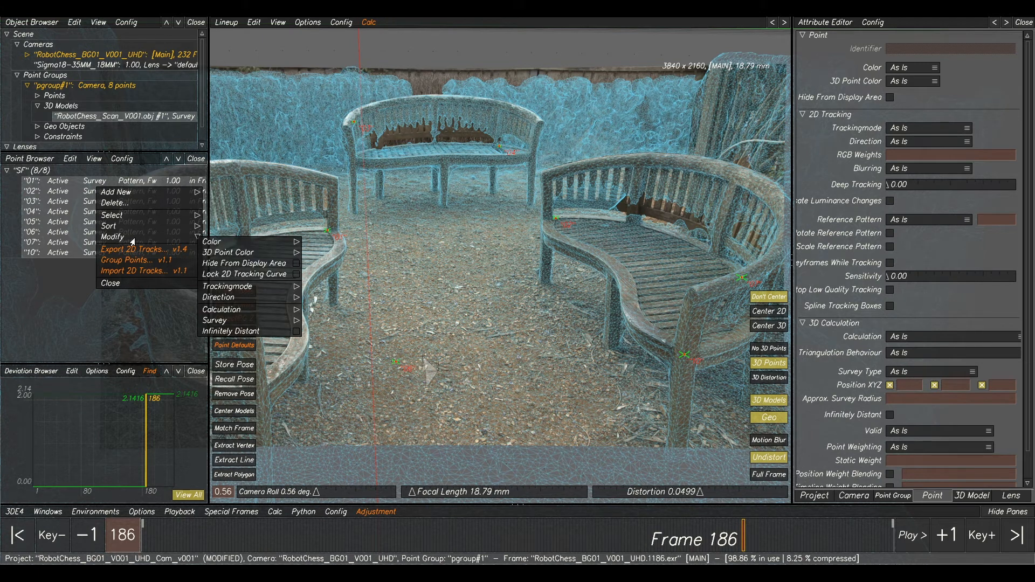
pyautogui.moveTo(264, 318)
pyautogui.click(318, 315)
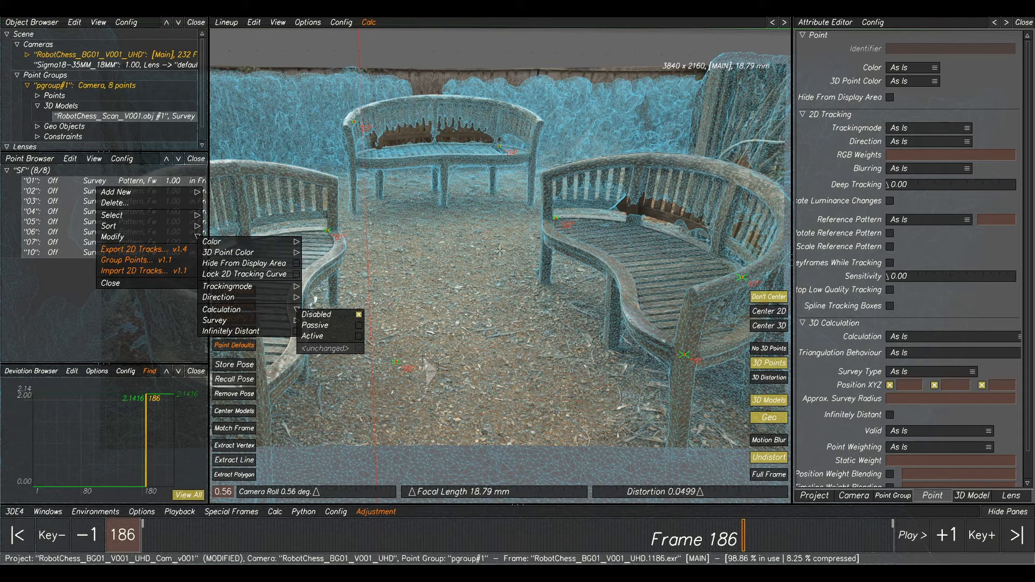
# - Hide the SF points from display, collapse their set and deselect them
pyautogui.click(94, 158)
pyautogui.click(99, 184)
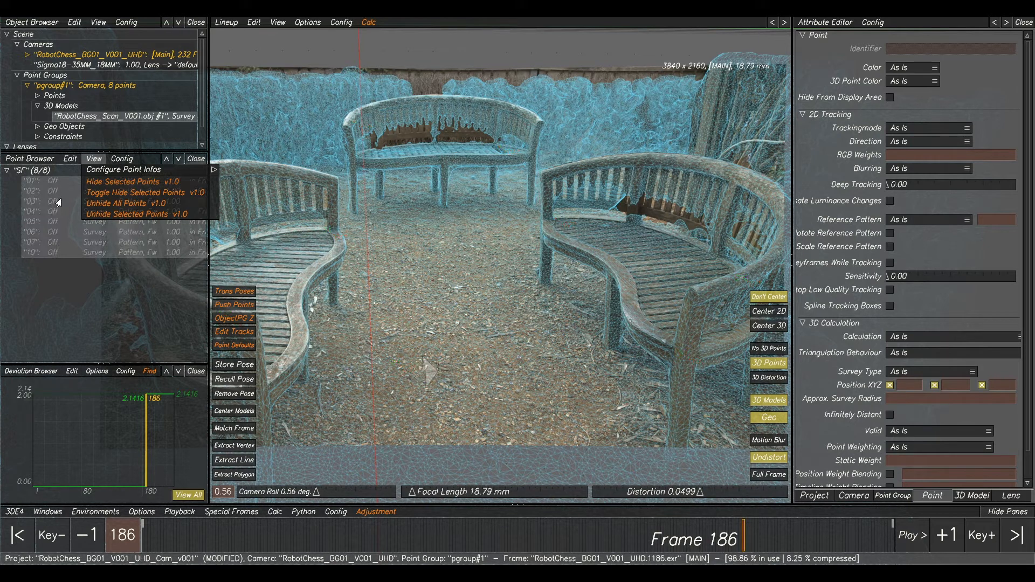
pyautogui.click(6, 172)
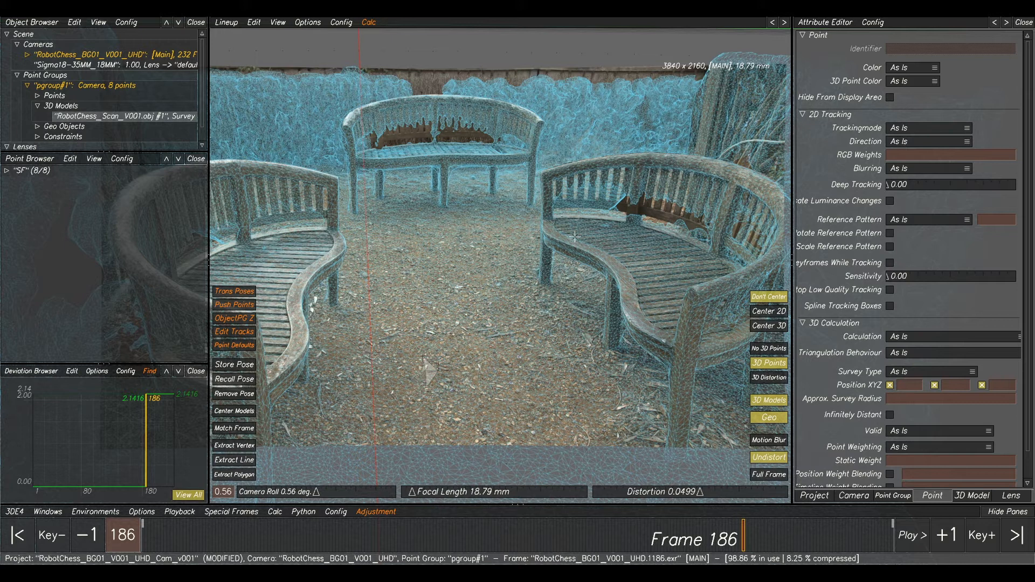
pyautogui.click(605, 242)
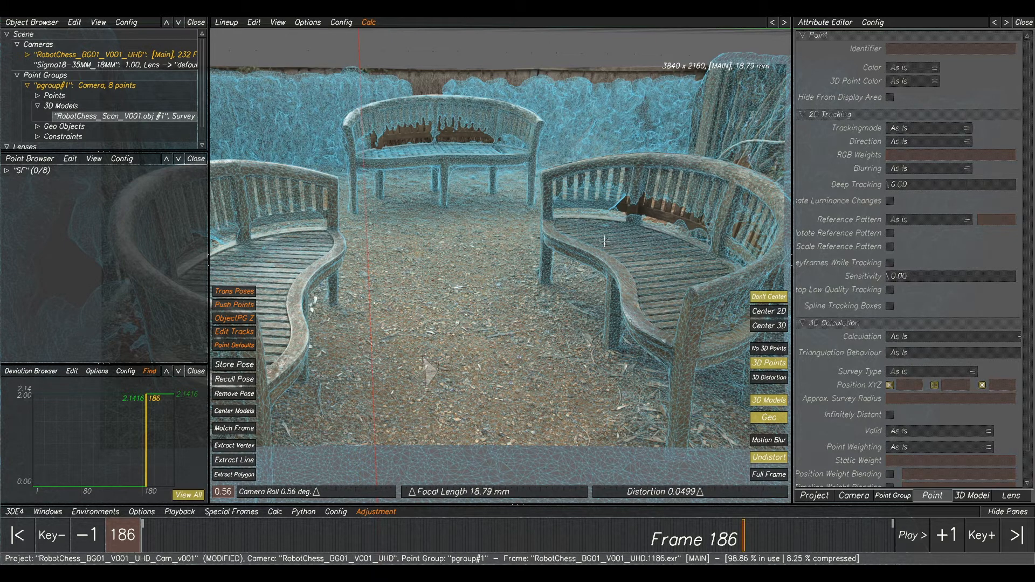
# - Mark the RobotChess_Scan_V001.obj model as reference only
pyautogui.click(961, 495)
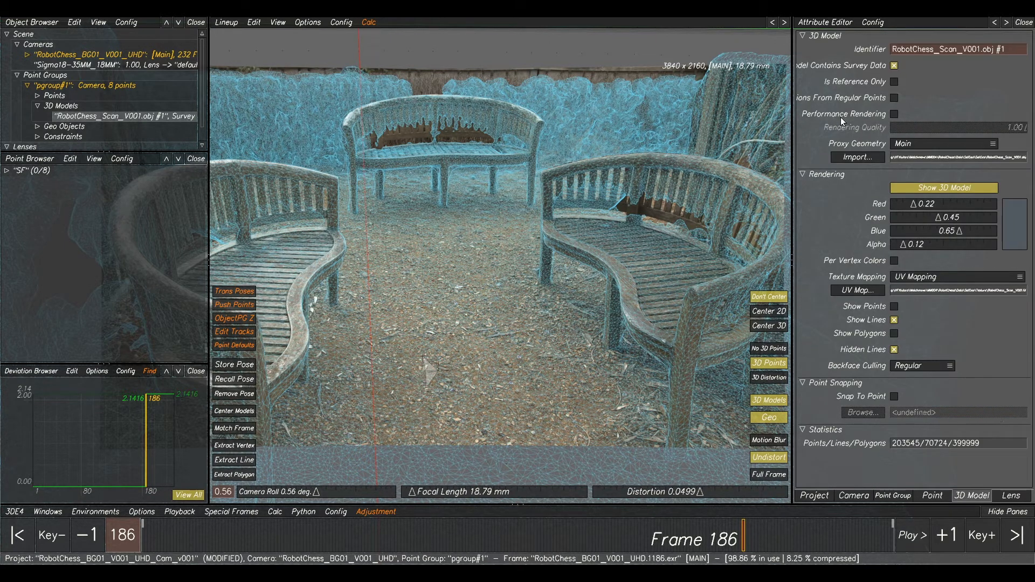
pyautogui.click(893, 82)
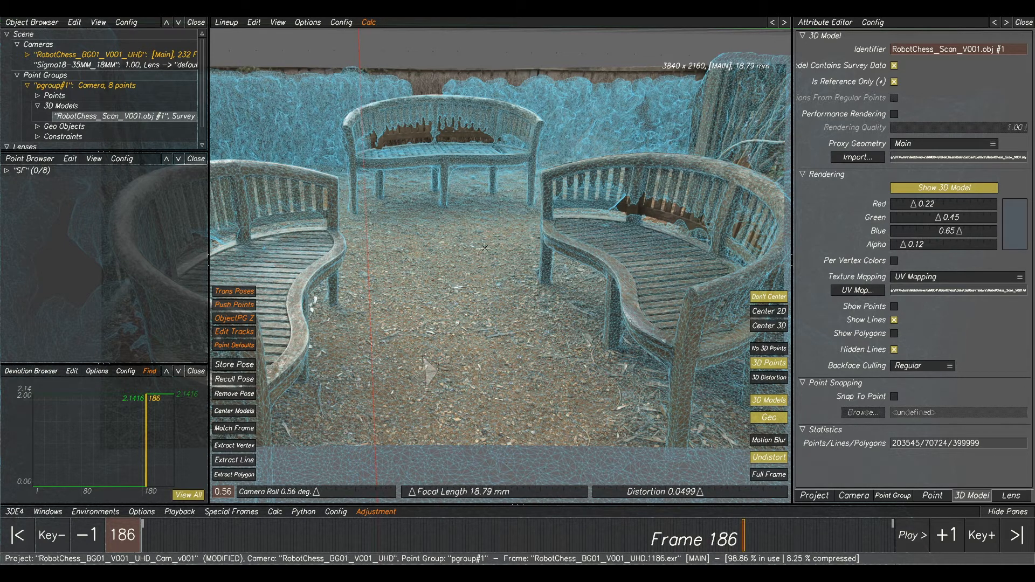
# - Save the project as RobotChess_BG01_V001_UHD_Cam_v001.3de in the MM004 tut folder, overwriting the existing file
pyautogui.moveTo(462, 278); pyautogui.dragTo(493, 270, button='middle')
pyautogui.scroll(-3, 493, 270)
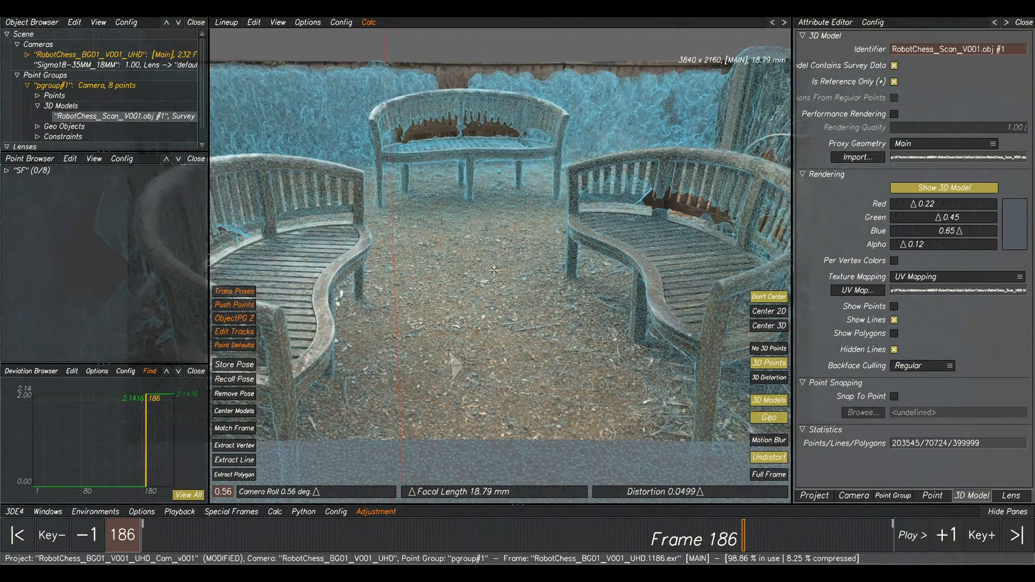
pyautogui.click(12, 512)
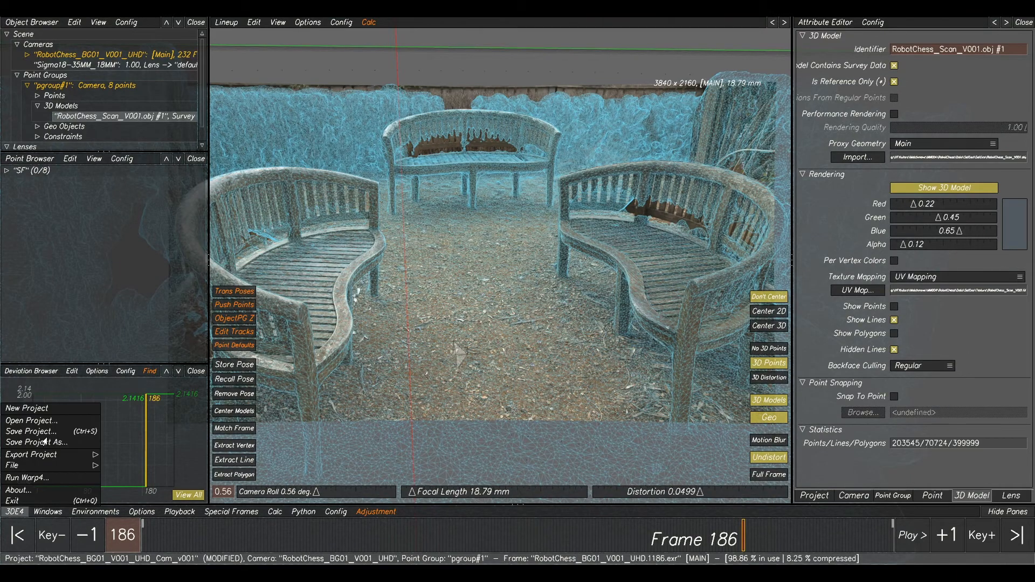
pyautogui.click(45, 442)
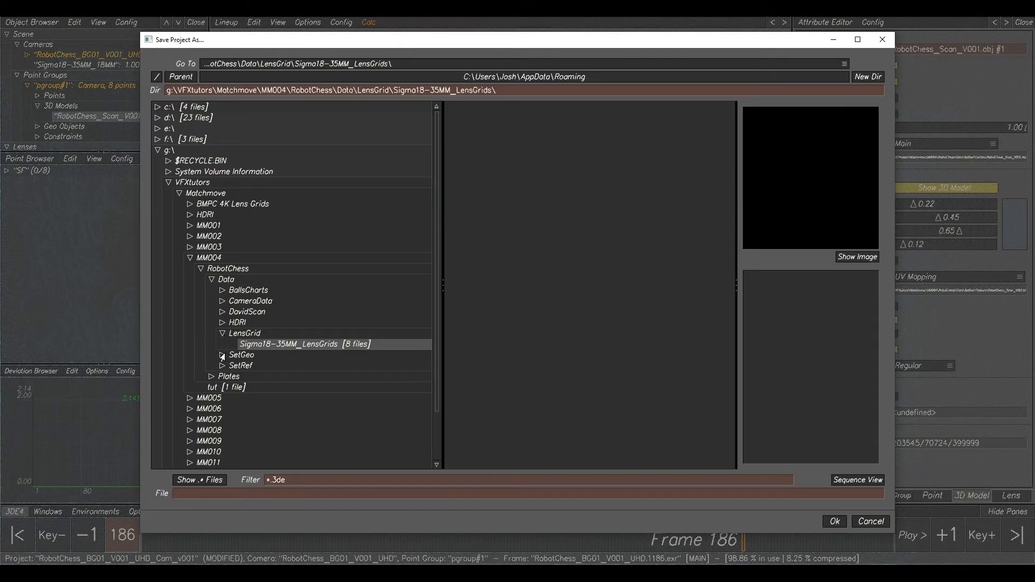
pyautogui.click(220, 388)
pyautogui.click(579, 111)
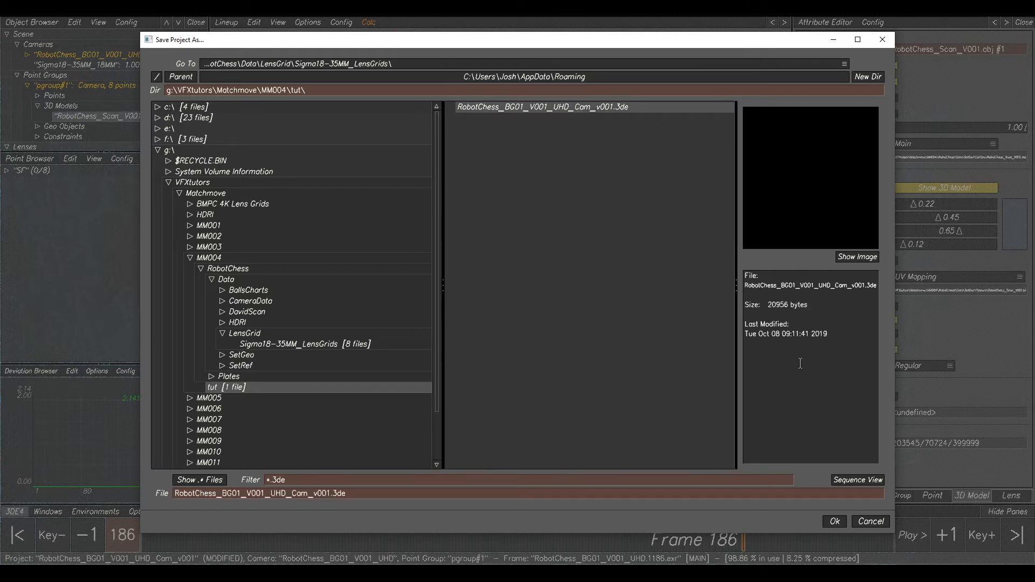
pyautogui.click(834, 522)
pyautogui.click(622, 306)
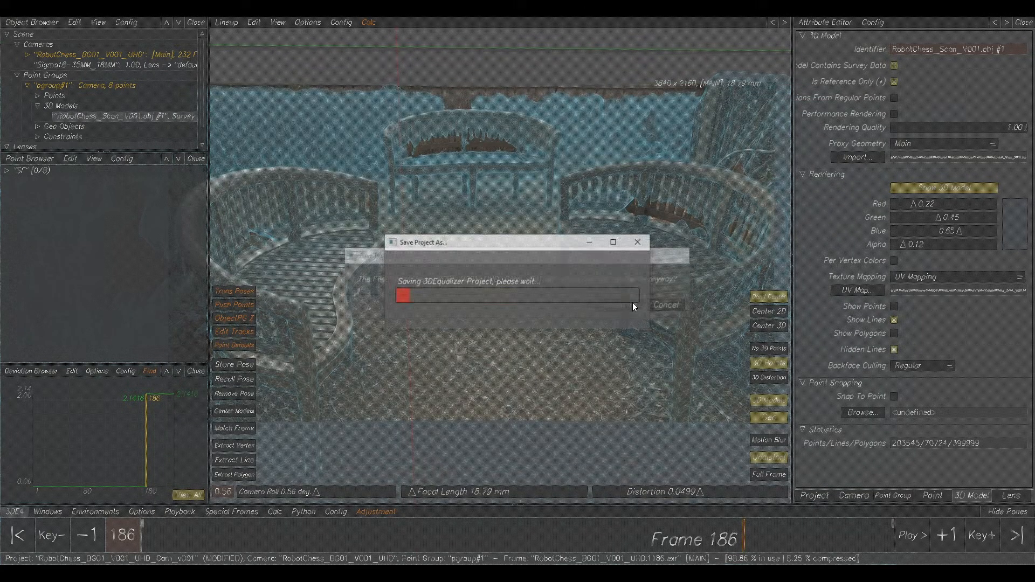
# - Switch to manual tracking at frame 1 and turn off the field-of-view display
pyautogui.scroll(-4, 511, 266)
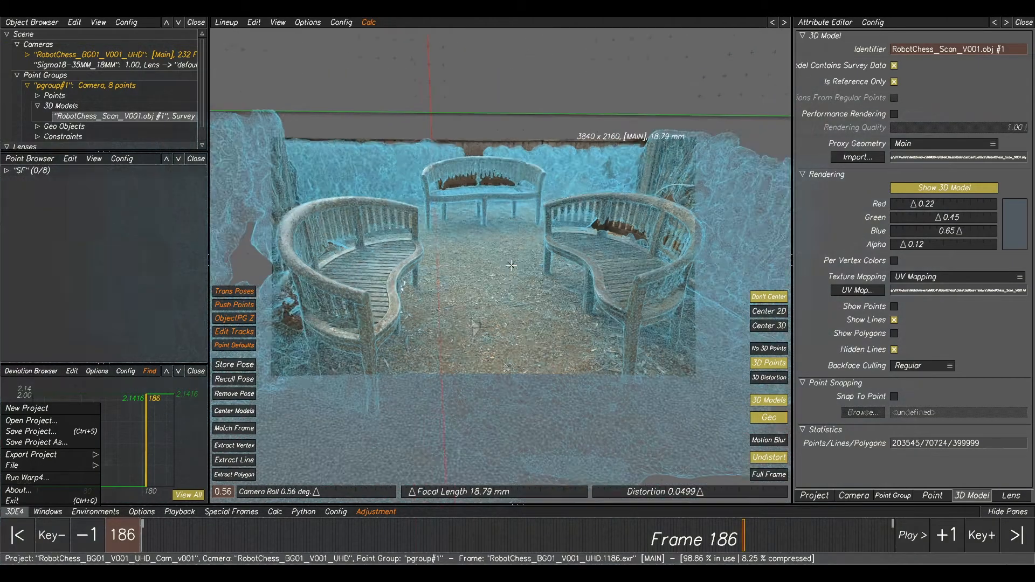
pyautogui.press('F2')
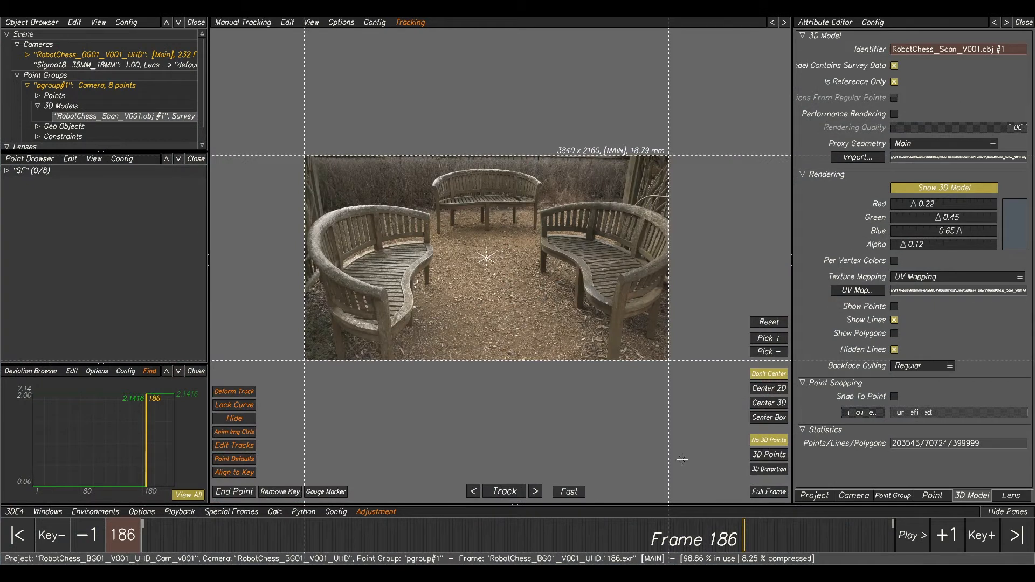
pyautogui.moveTo(745, 545); pyautogui.dragTo(143, 542)
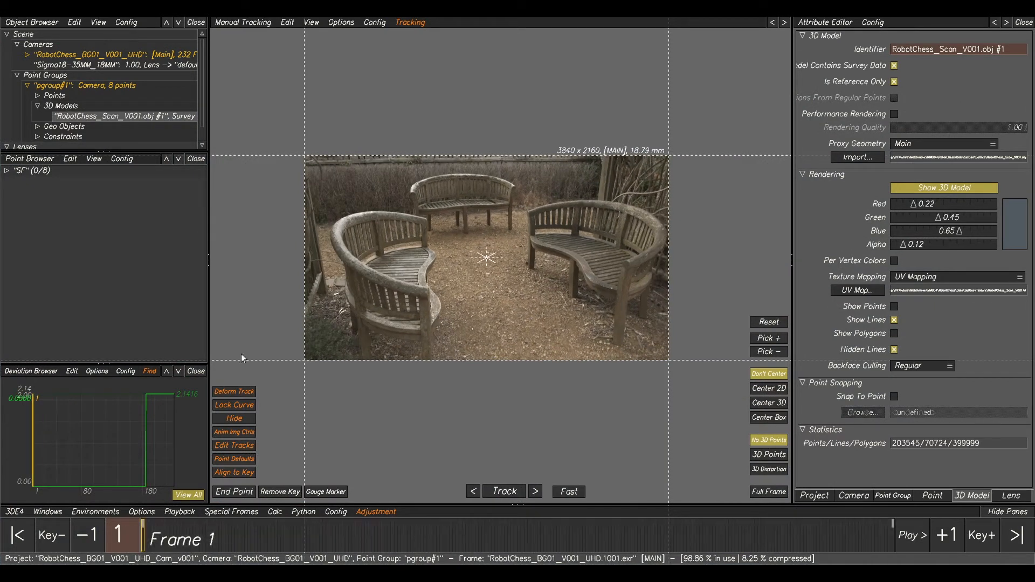
pyautogui.click(310, 22)
pyautogui.click(338, 37)
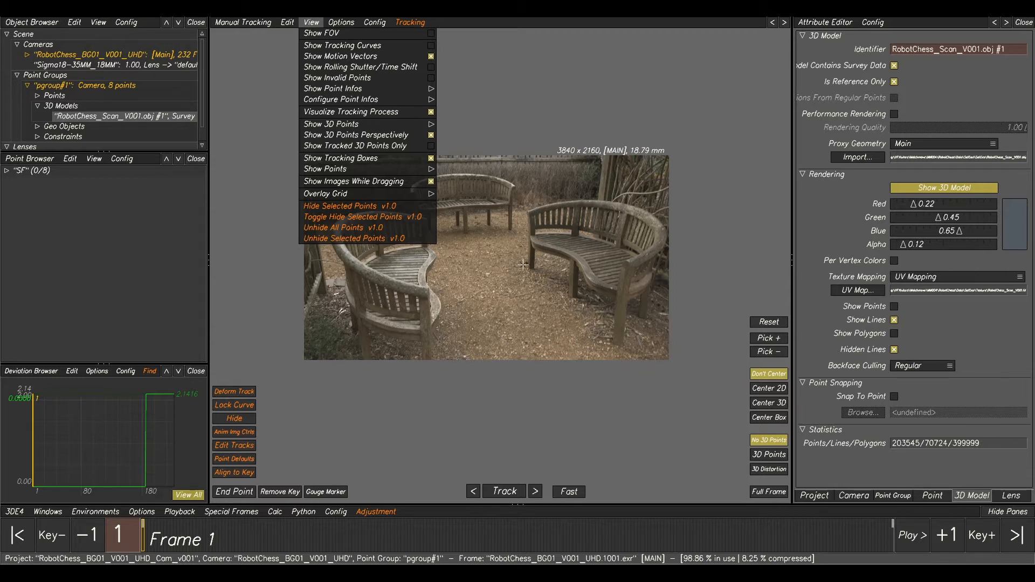
pyautogui.scroll(-2, 478, 264)
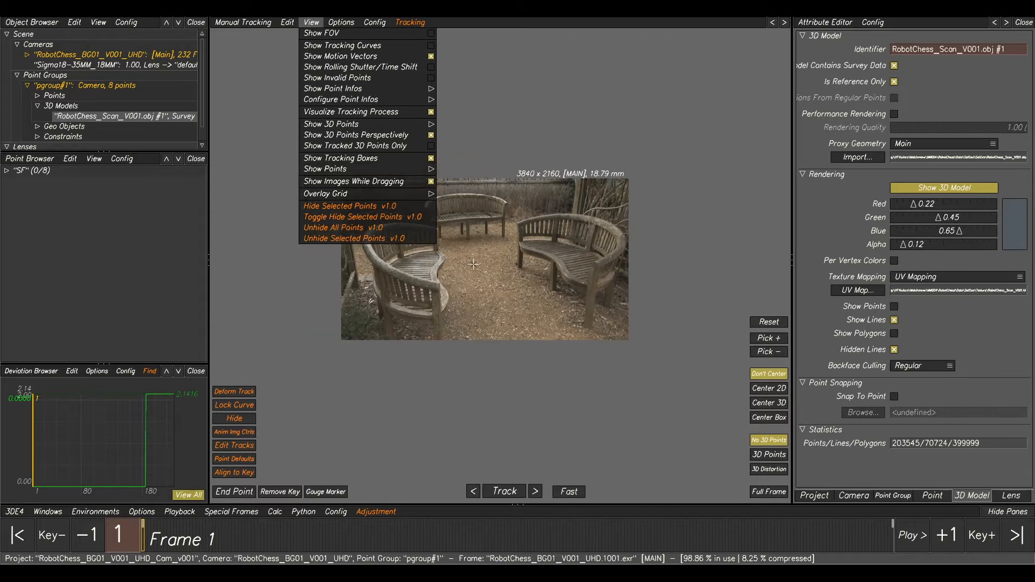
pyautogui.scroll(2, 522, 268)
pyautogui.click(507, 267)
# - Inspect the gravel between the benches for trackable detail and go to the last frame, 232
pyautogui.scroll(4, 510, 267)
pyautogui.scroll(1, 428, 268)
pyautogui.moveTo(488, 298); pyautogui.dragTo(559, 239, button='middle')
pyautogui.moveTo(485, 275); pyautogui.dragTo(486, 256, button='middle')
pyautogui.moveTo(528, 176); pyautogui.dragTo(571, 241, button='middle')
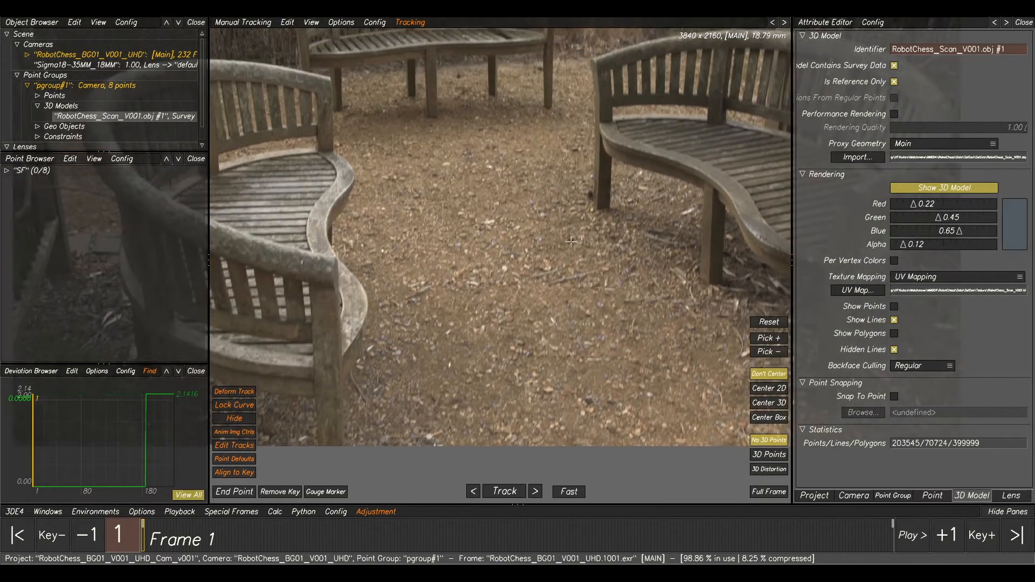
pyautogui.scroll(1, 542, 230)
pyautogui.moveTo(149, 539); pyautogui.dragTo(893, 539)
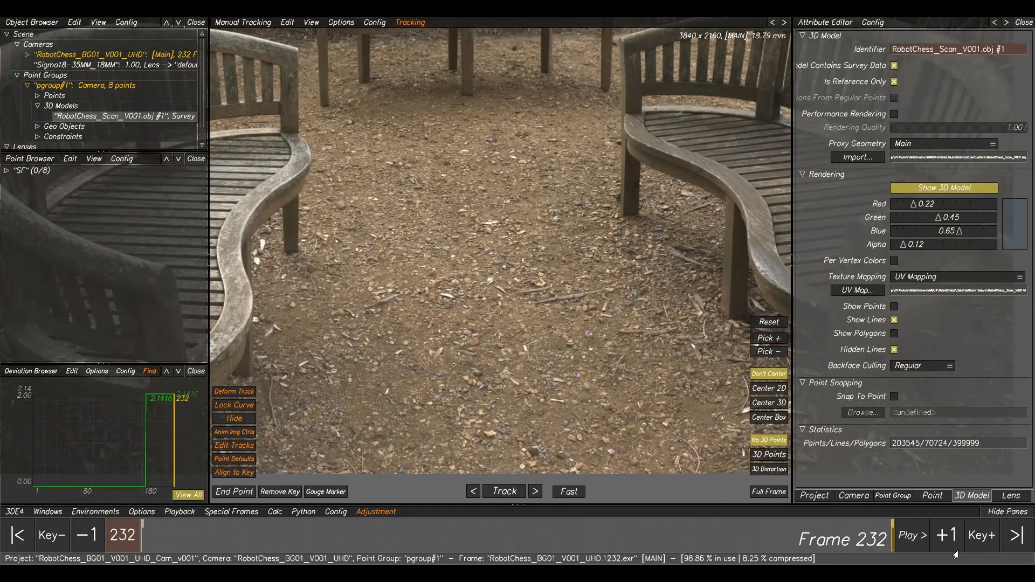
# - Place a tracking point on a pale stone in the gravel between the benches at frame 232 and track it backward to frame 1
pyautogui.scroll(-5, 516, 263)
pyautogui.scroll(5, 517, 262)
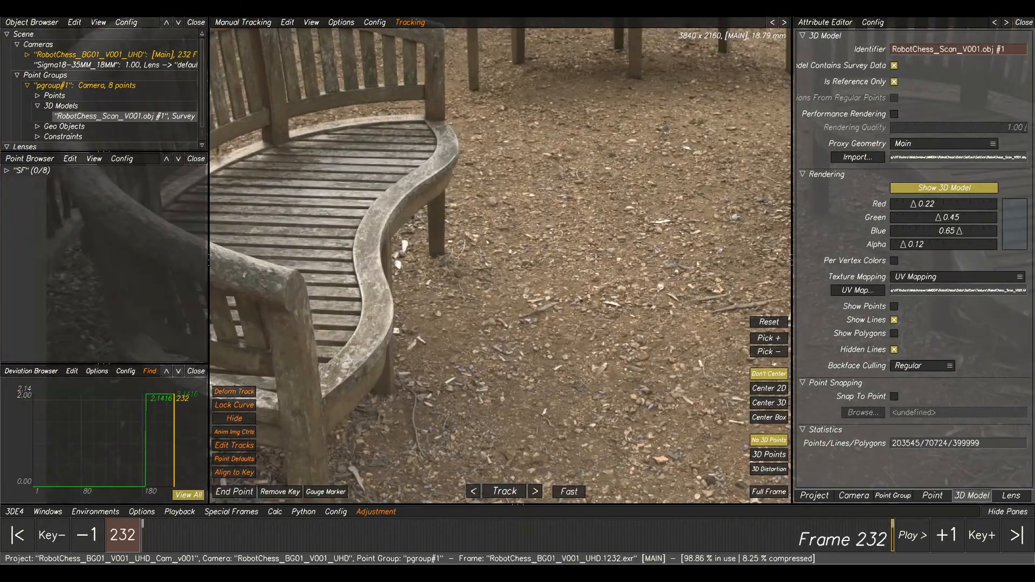
pyautogui.scroll(5, 587, 197)
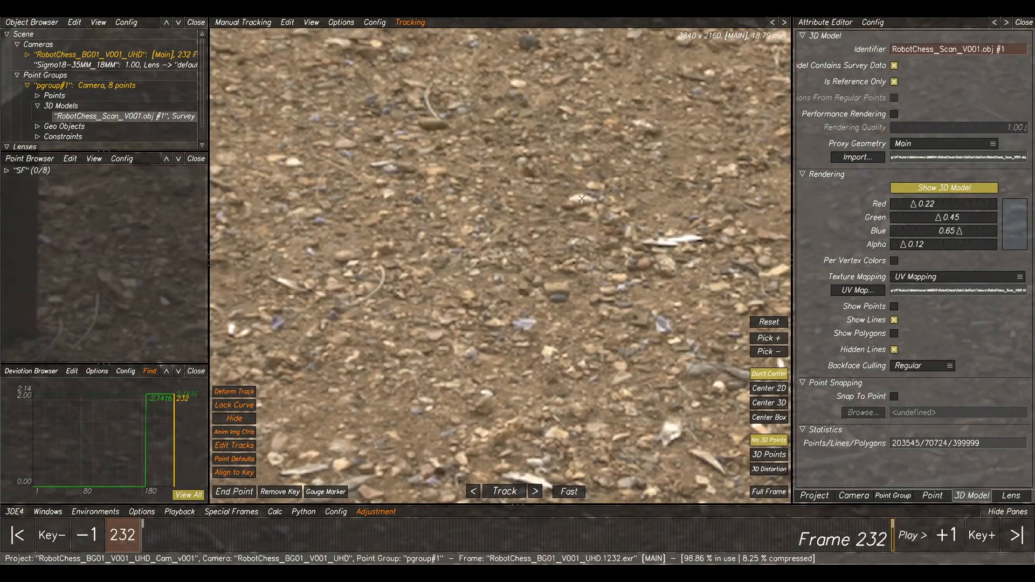
pyautogui.keyDown('ctrl'); pyautogui.click(582, 199); pyautogui.keyUp('ctrl')
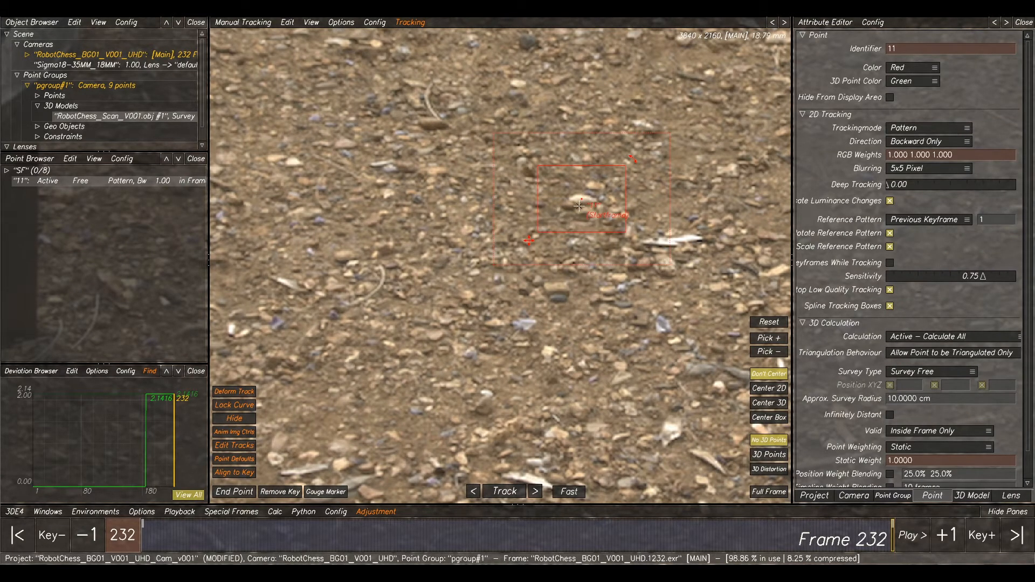
pyautogui.scroll(-1, 566, 192)
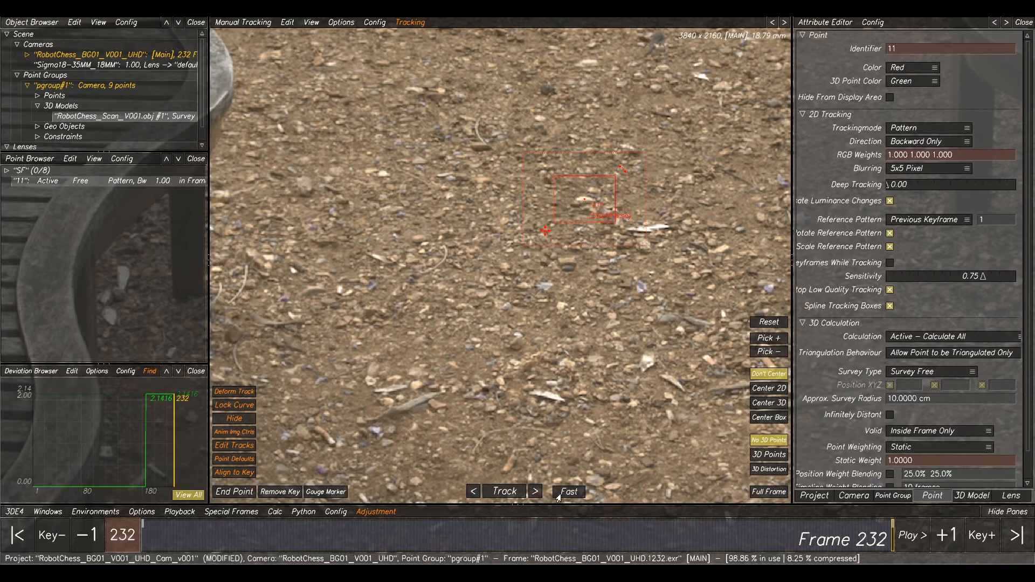
pyautogui.click(507, 493)
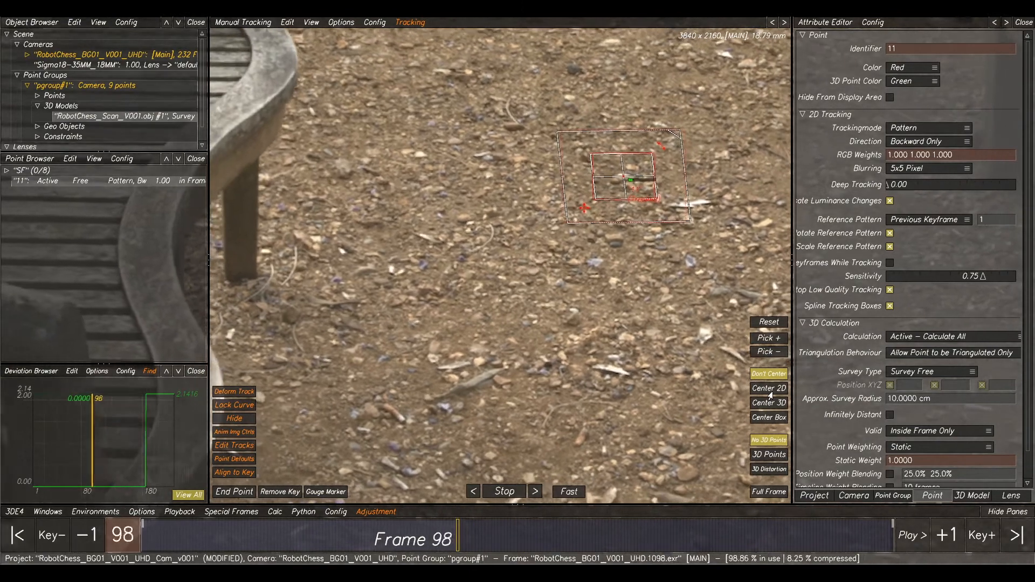
# - Turn on 2D centring, add a second gravel point nearer the camera at frame 1, and track it forward to frame 232
pyautogui.click(769, 389)
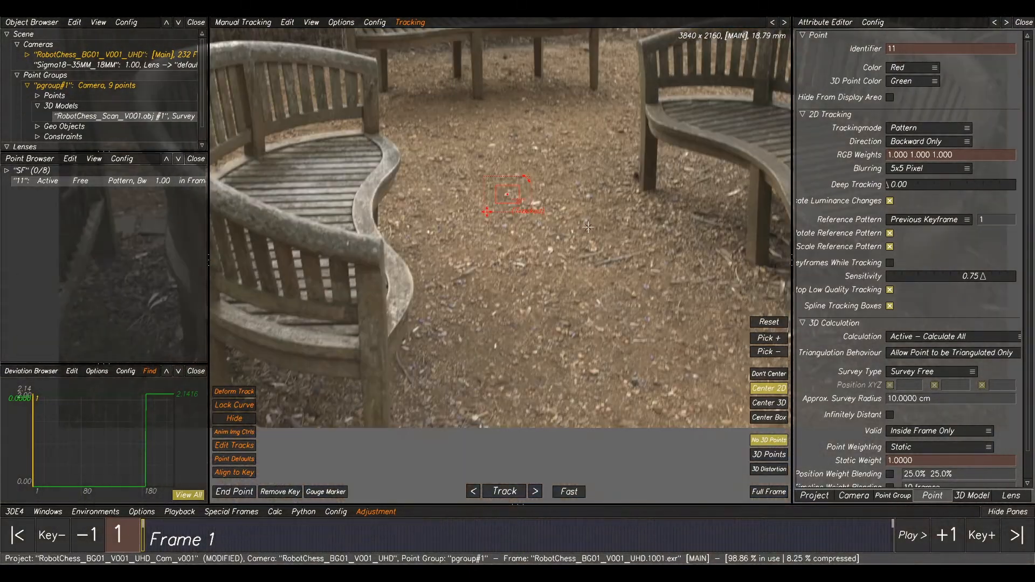
pyautogui.scroll(5, 531, 298)
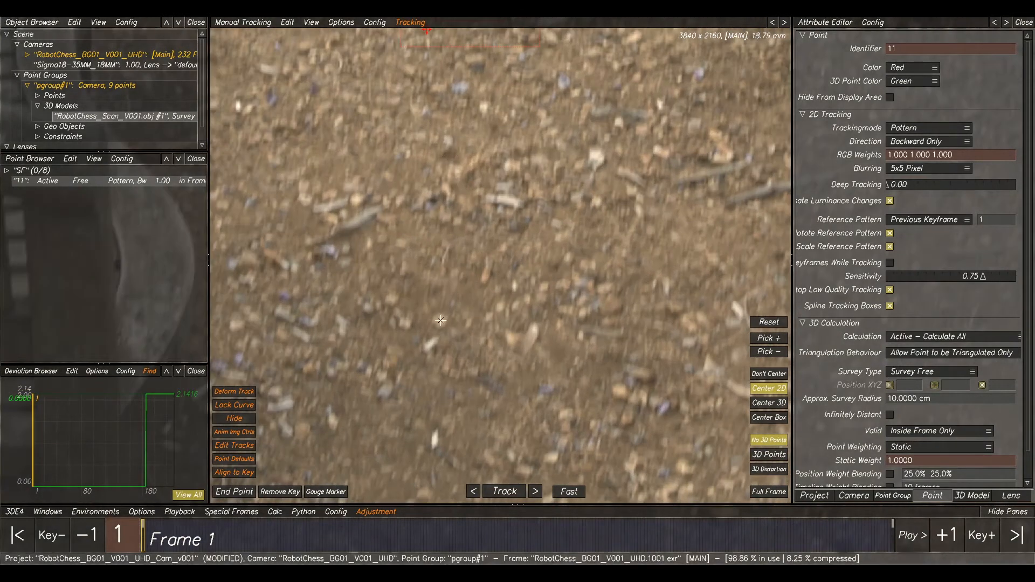
pyautogui.keyDown('ctrl'); pyautogui.click(441, 320); pyautogui.keyUp('ctrl')
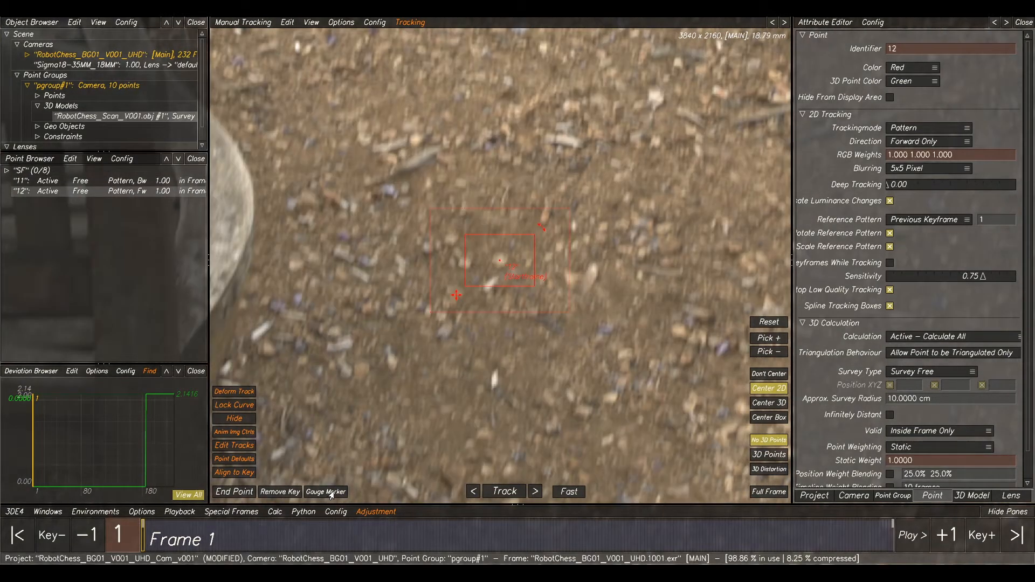
pyautogui.click(505, 491)
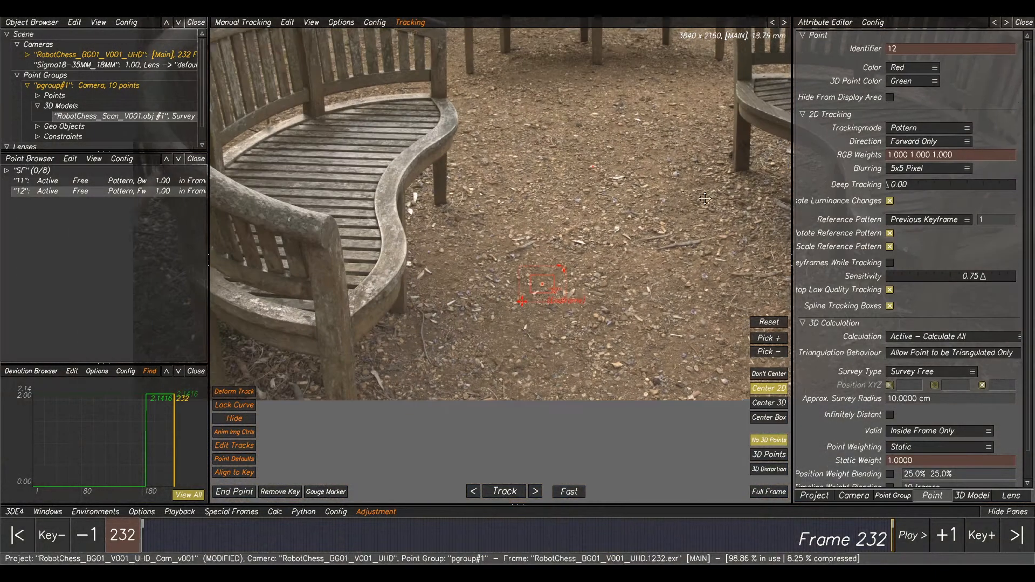
# - Place a third gravel point at frame 232 beside the stick near the right bench and track it backward to frame 1
pyautogui.scroll(5, 600, 277)
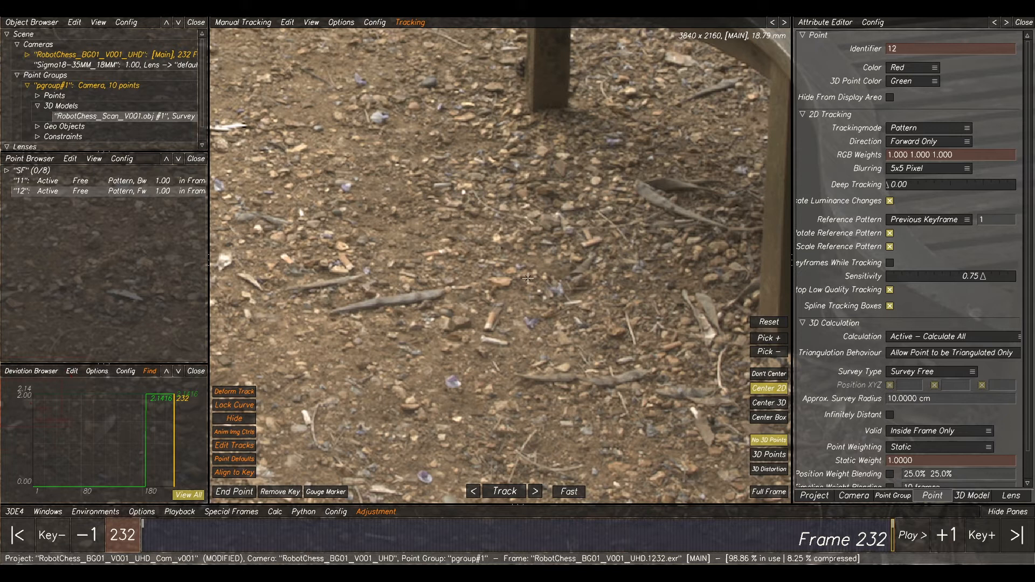
pyautogui.keyDown('ctrl'); pyautogui.click(503, 280); pyautogui.keyUp('ctrl')
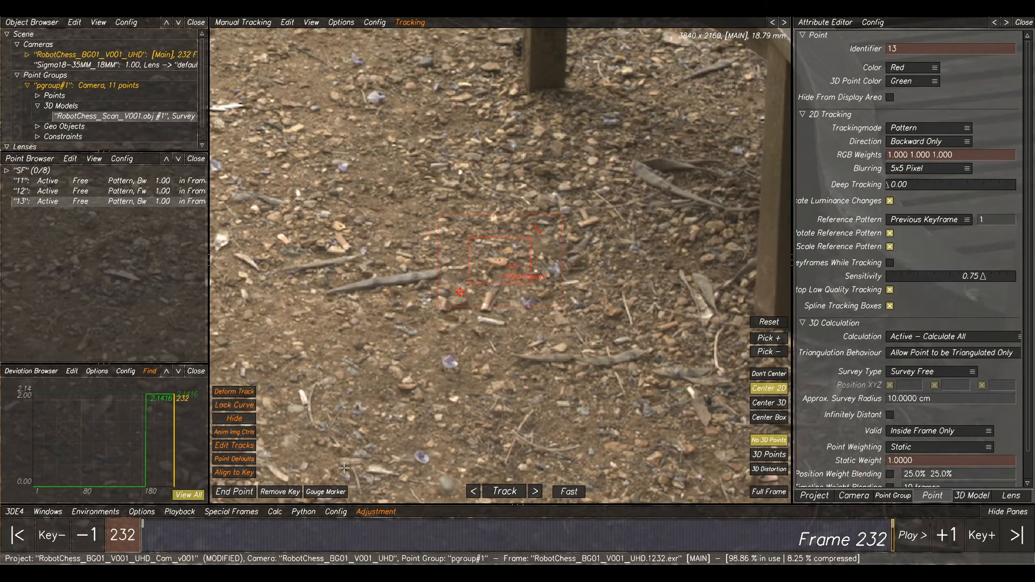
pyautogui.click(488, 494)
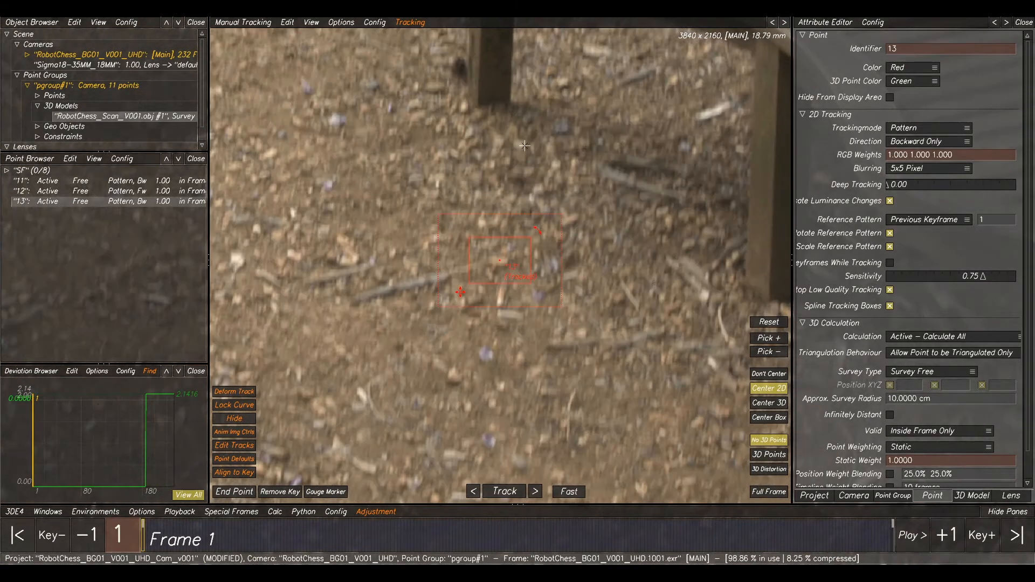
# - Place a tracking point at frame 1 where the right bench's far upright meets its seat
pyautogui.scroll(-5, 548, 197)
pyautogui.moveTo(540, 178); pyautogui.dragTo(712, 176, button='middle')
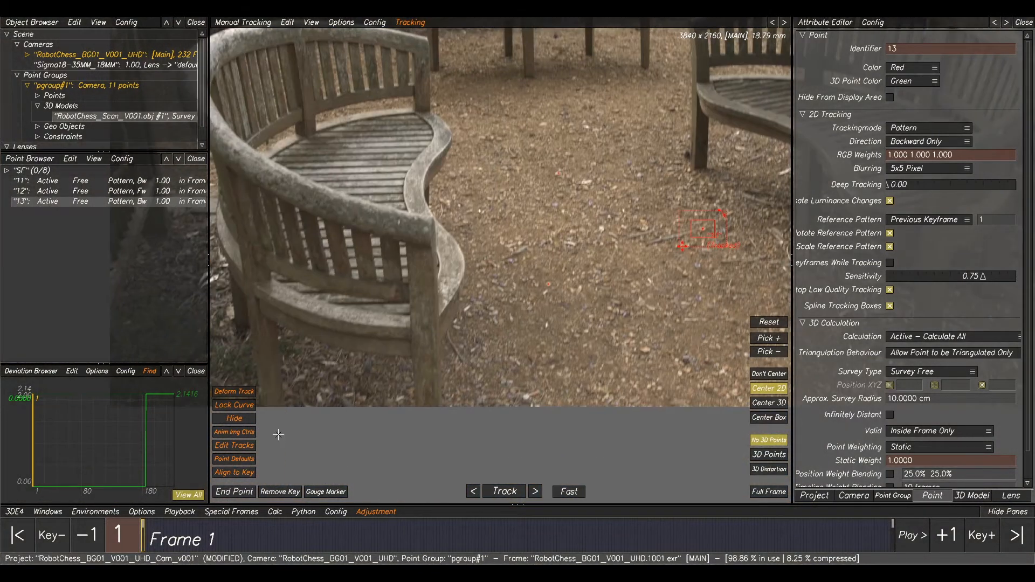
pyautogui.moveTo(614, 181); pyautogui.dragTo(638, 287, button='middle')
pyautogui.moveTo(771, 221); pyautogui.dragTo(672, 246, button='middle')
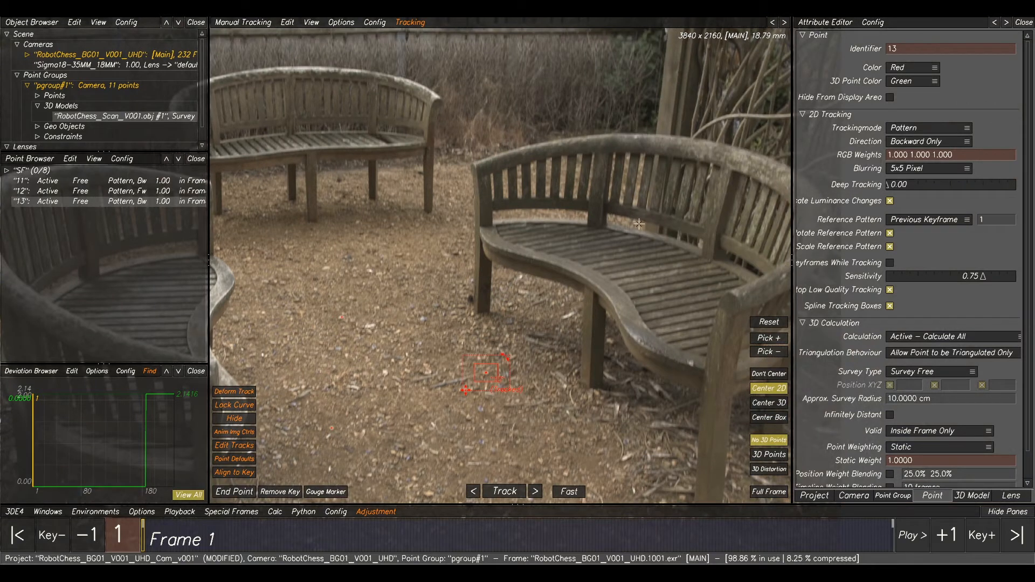
pyautogui.scroll(5, 504, 207)
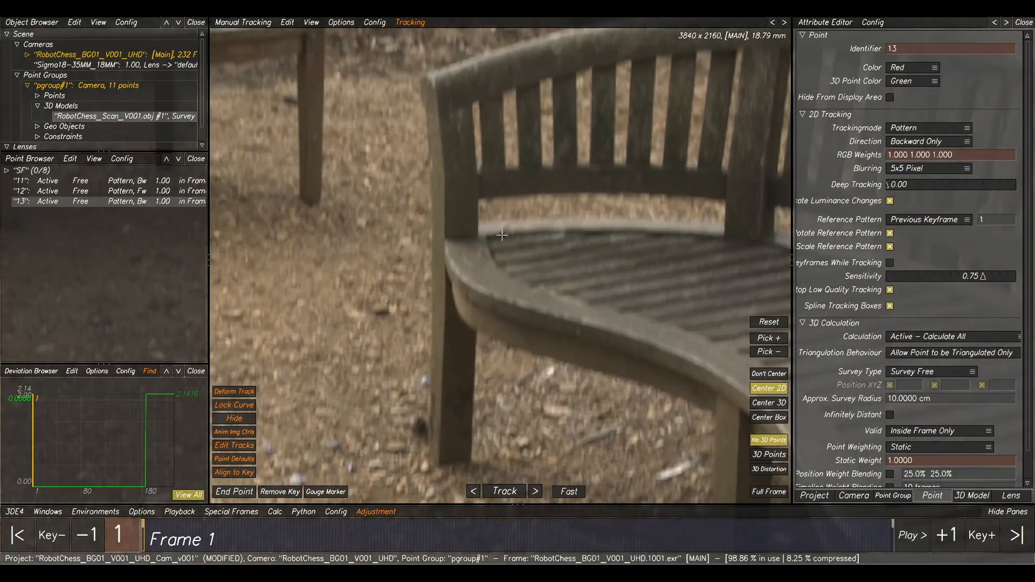
pyautogui.scroll(-5, 492, 231)
pyautogui.scroll(3, 548, 184)
pyautogui.moveTo(561, 199); pyautogui.dragTo(688, 214, button='middle')
pyautogui.scroll(4, 510, 194)
pyautogui.keyDown('ctrl'); pyautogui.click(432, 205); pyautogui.keyUp('ctrl')
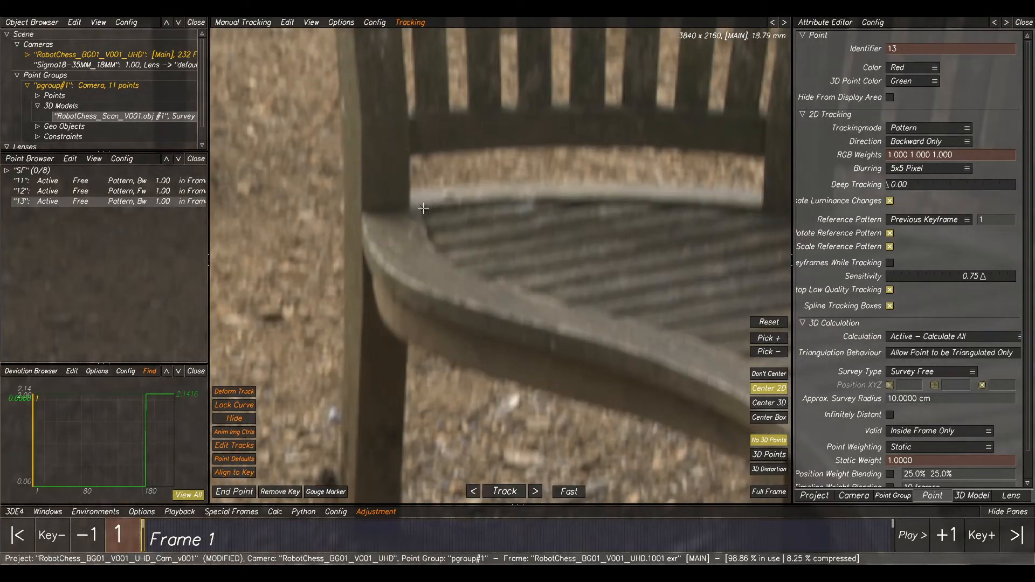
# - Shrink the pattern box around the right bench's seat corner and track the point forward to frame 232
pyautogui.moveTo(455, 226); pyautogui.dragTo(462, 227)
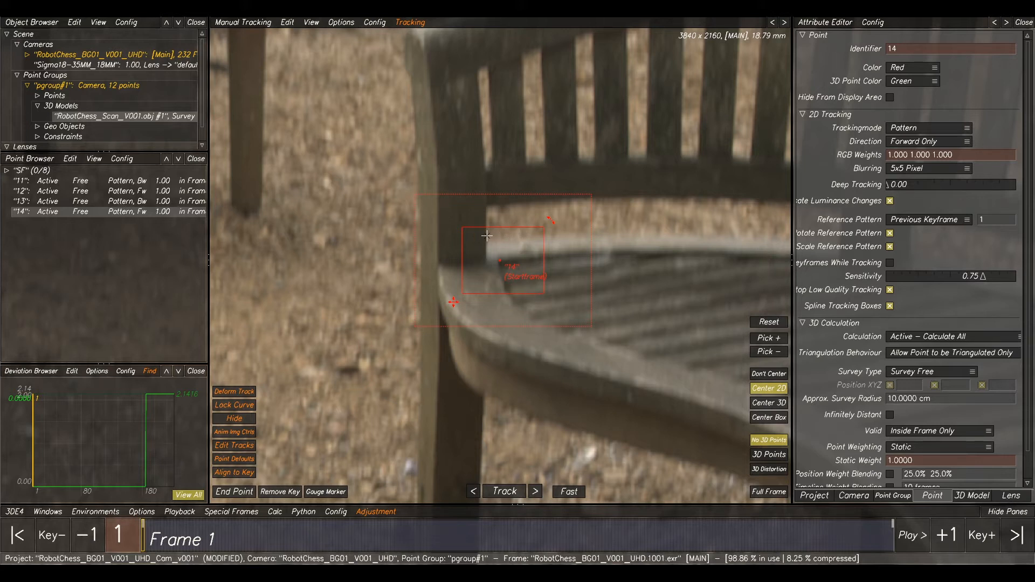
pyautogui.moveTo(462, 227); pyautogui.dragTo(476, 245)
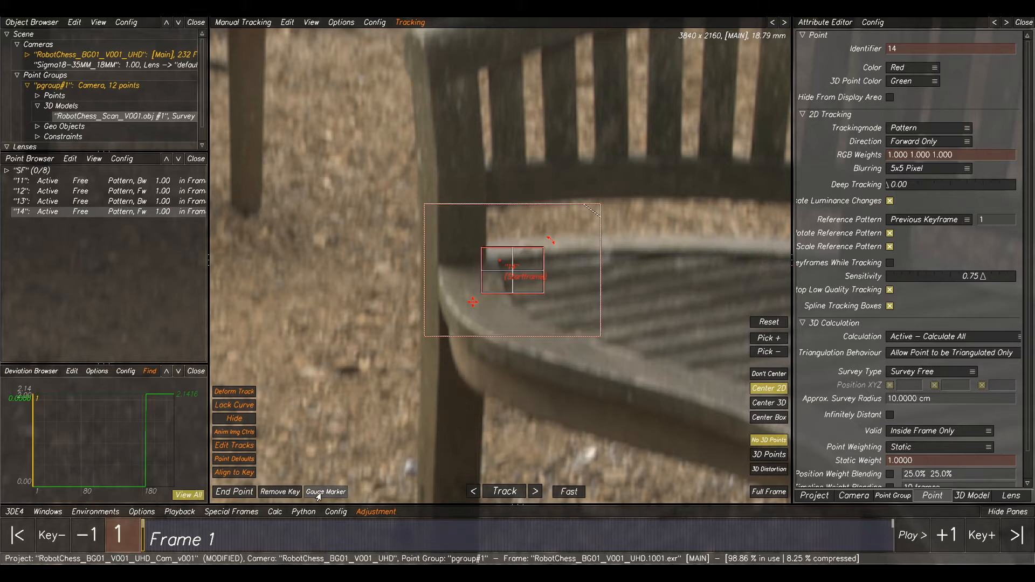
pyautogui.click(505, 492)
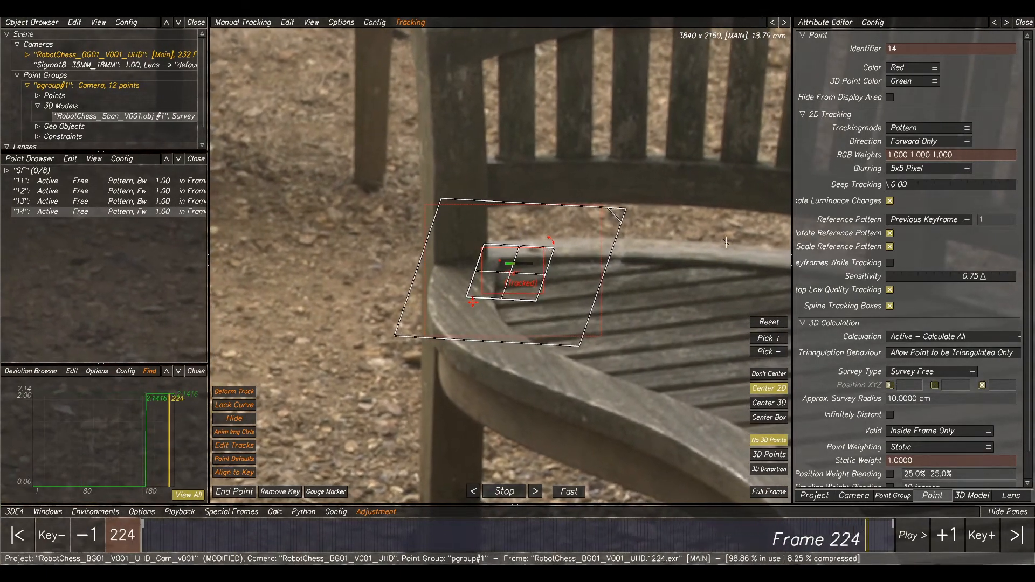
# - Place a point at frame 232 on the white mark on the right bench's near seat edge and track it backward to frame 1
pyautogui.scroll(-6, 514, 433)
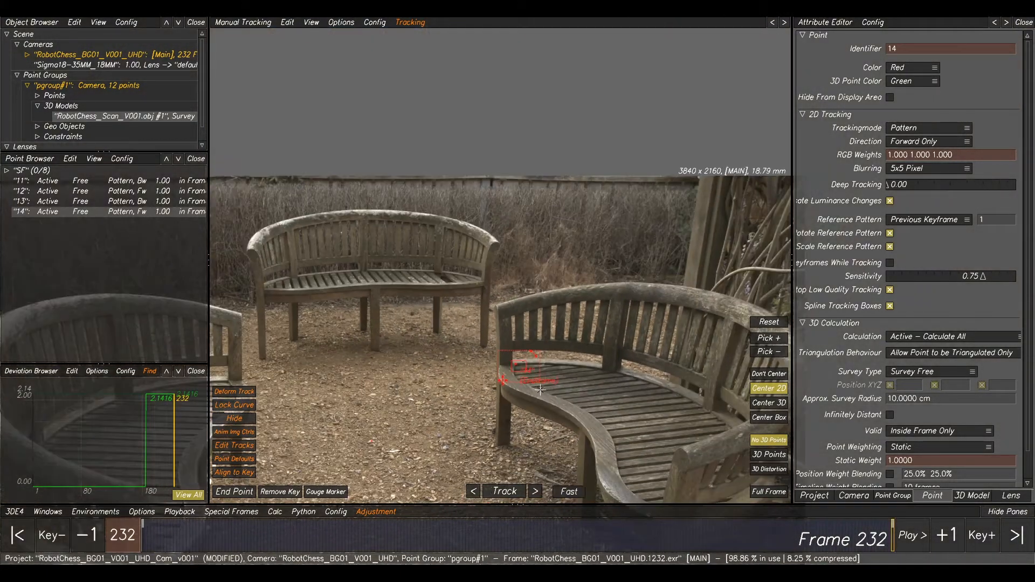
pyautogui.scroll(8, 483, 260)
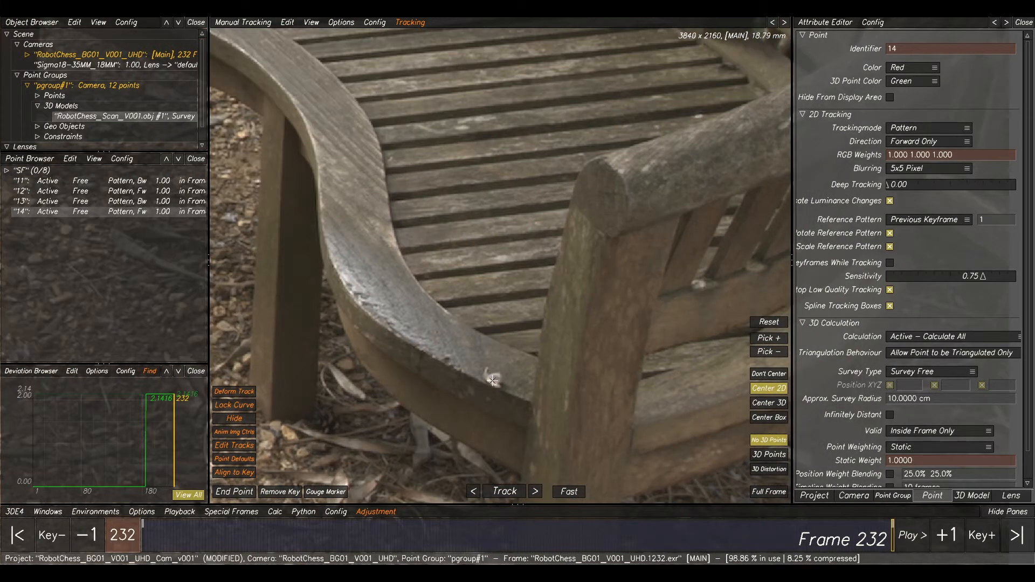
pyautogui.keyDown('ctrl'); pyautogui.click(493, 381); pyautogui.keyUp('ctrl')
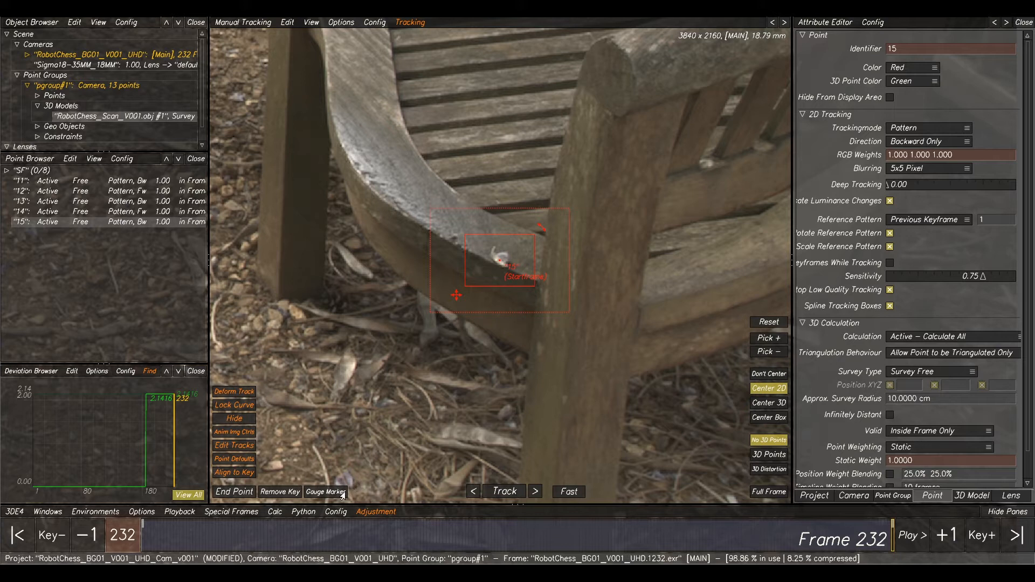
pyautogui.click(508, 492)
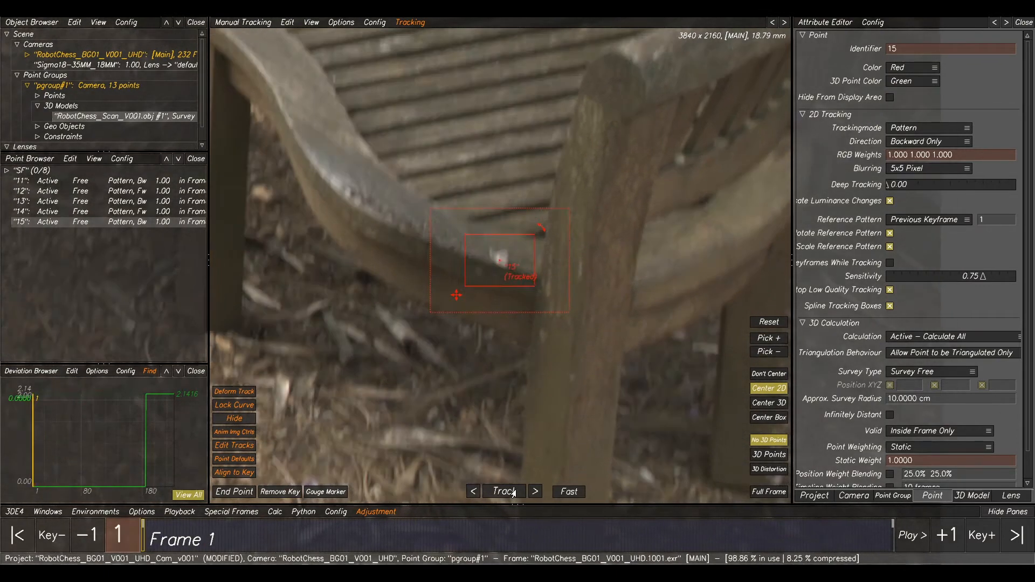
# - Place a point at frame 1 where the left bench's top rail meets its back post and track it forward through the shot
pyautogui.scroll(-10, 553, 317)
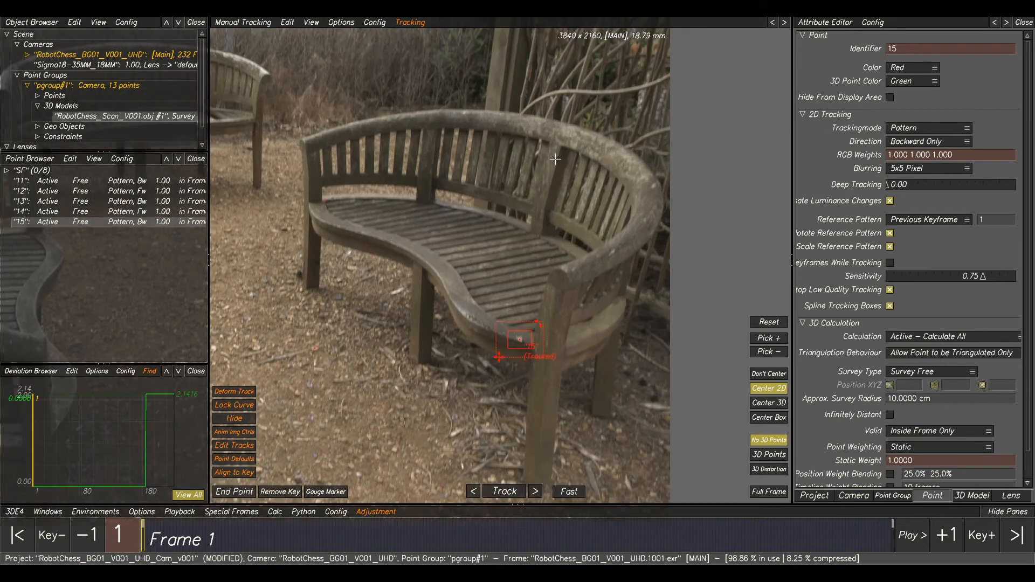
pyautogui.scroll(-3, 662, 231)
pyautogui.scroll(12, 435, 150)
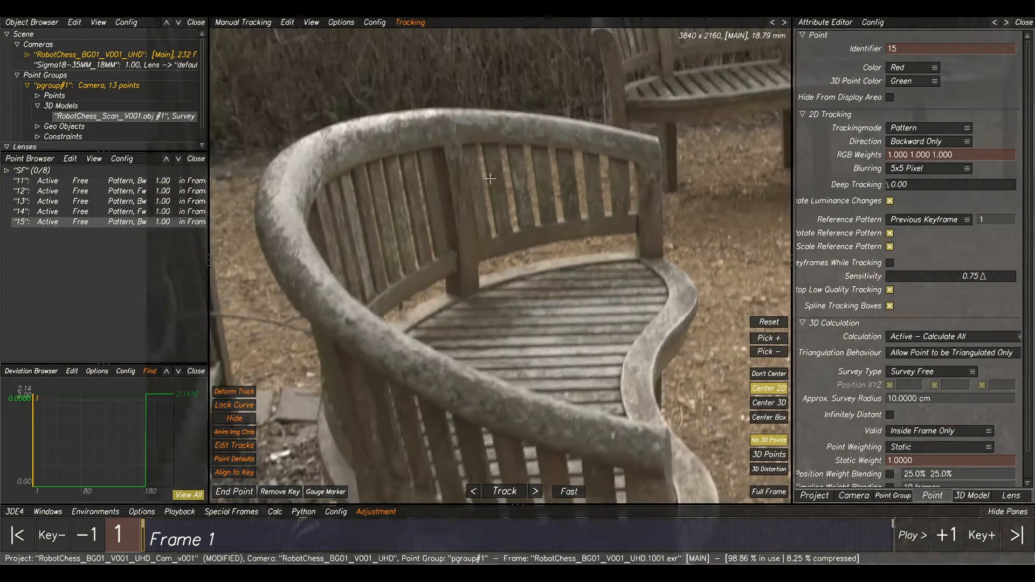
pyautogui.keyDown('ctrl'); pyautogui.click(432, 135); pyautogui.keyUp('ctrl')
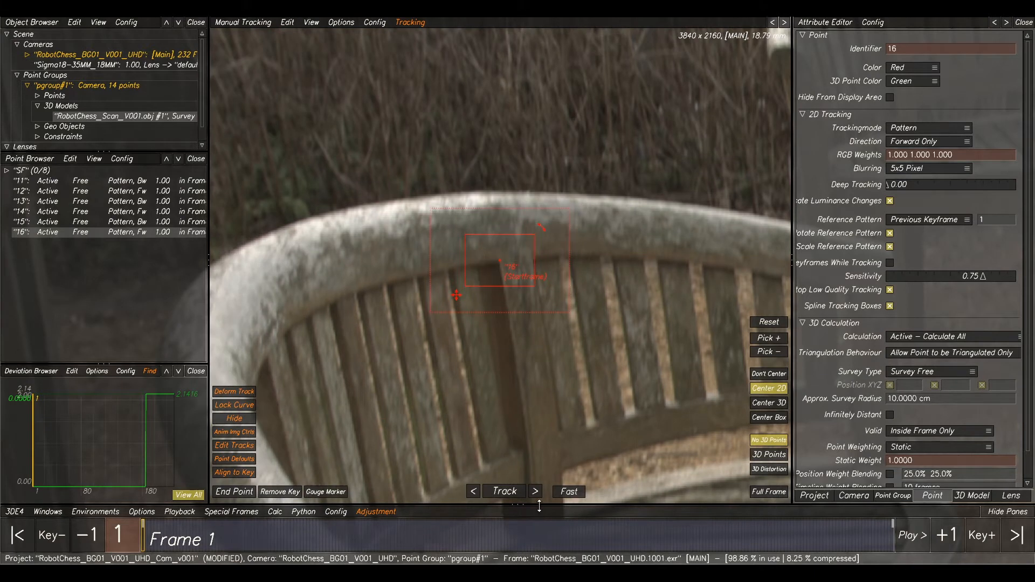
pyautogui.click(504, 492)
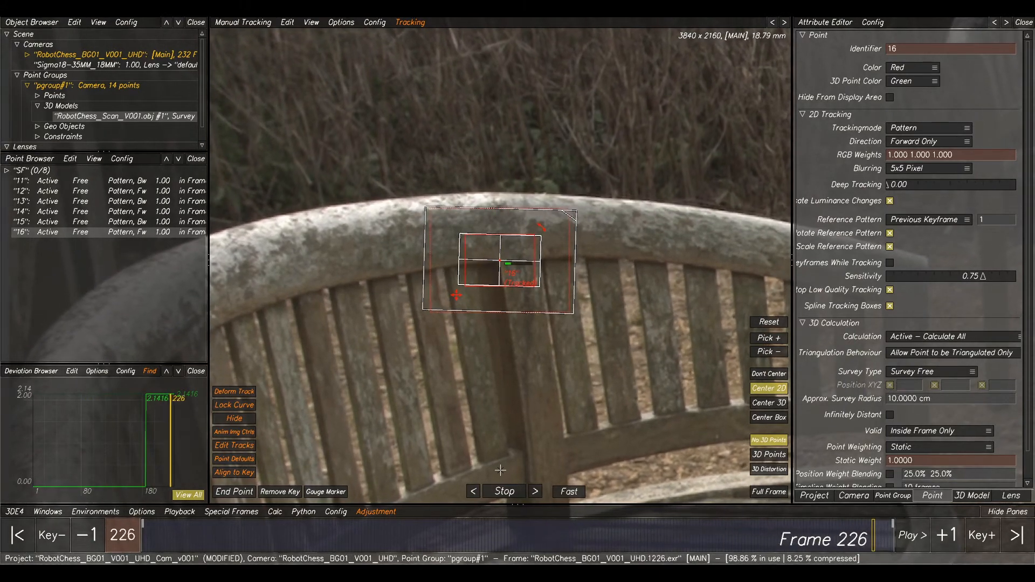
# - Place a point at frame 232 on the near end of the left bench's armrest and track it backward to frame 1
pyautogui.scroll(-5, 577, 425)
pyautogui.scroll(6, 491, 252)
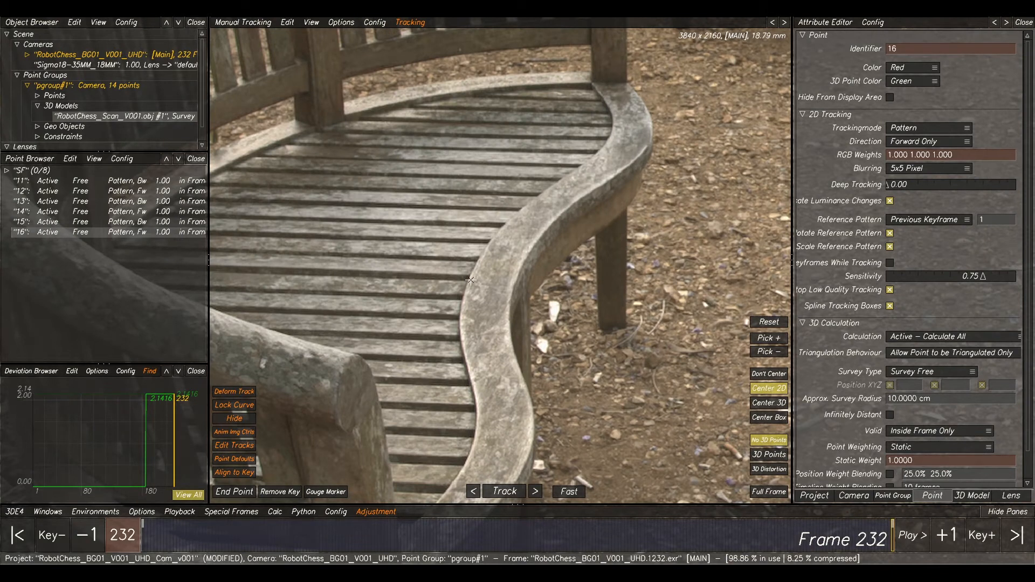
pyautogui.scroll(-5, 514, 222)
pyautogui.scroll(6, 505, 273)
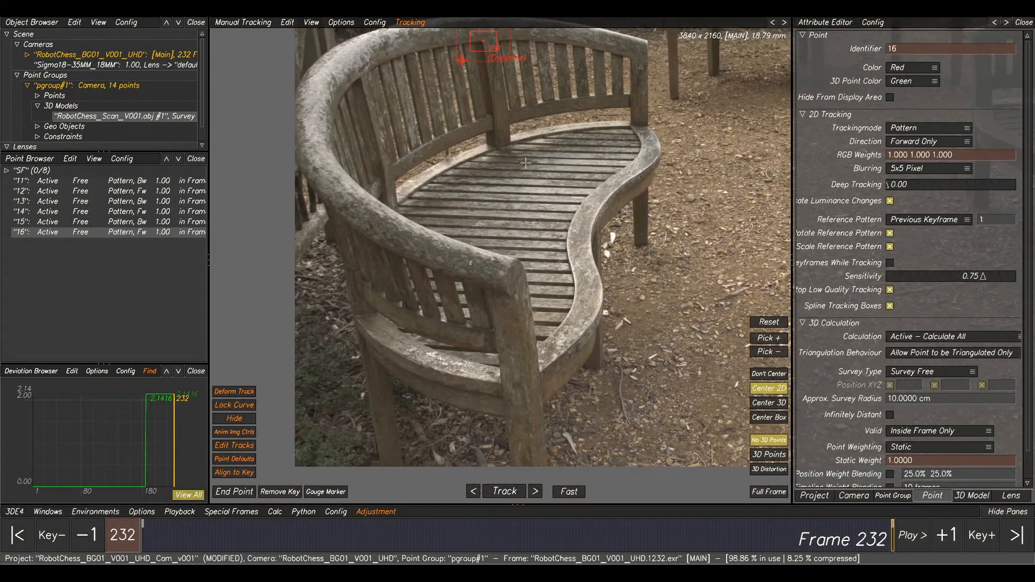
pyautogui.keyDown('ctrl'); pyautogui.click(495, 285); pyautogui.keyUp('ctrl')
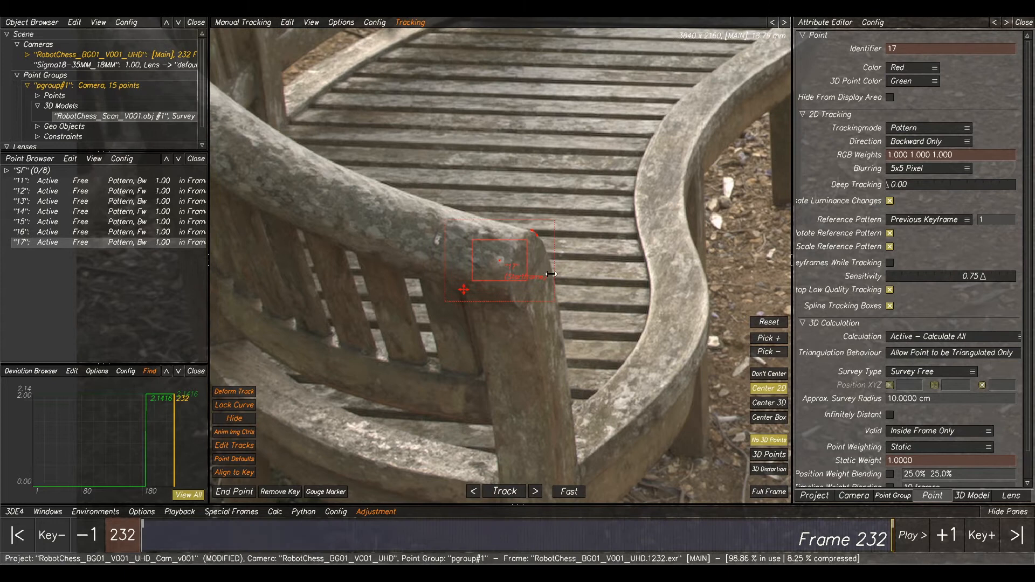
pyautogui.click(510, 495)
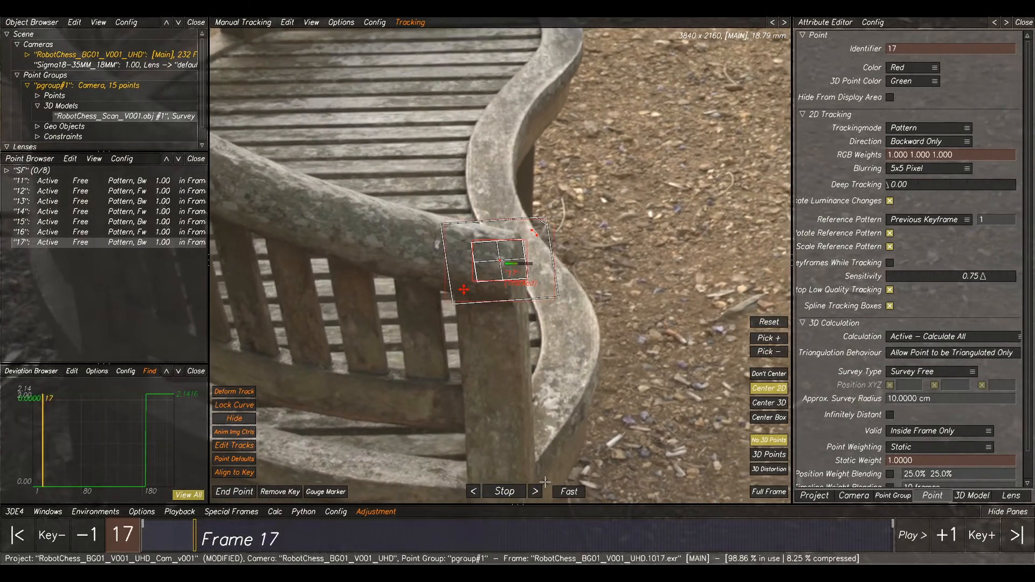
# - Place a point at frame 1 on the middle of the back bench's top rail, narrow its pattern box, and track it forward to frame 232
pyautogui.scroll(-6, 547, 260)
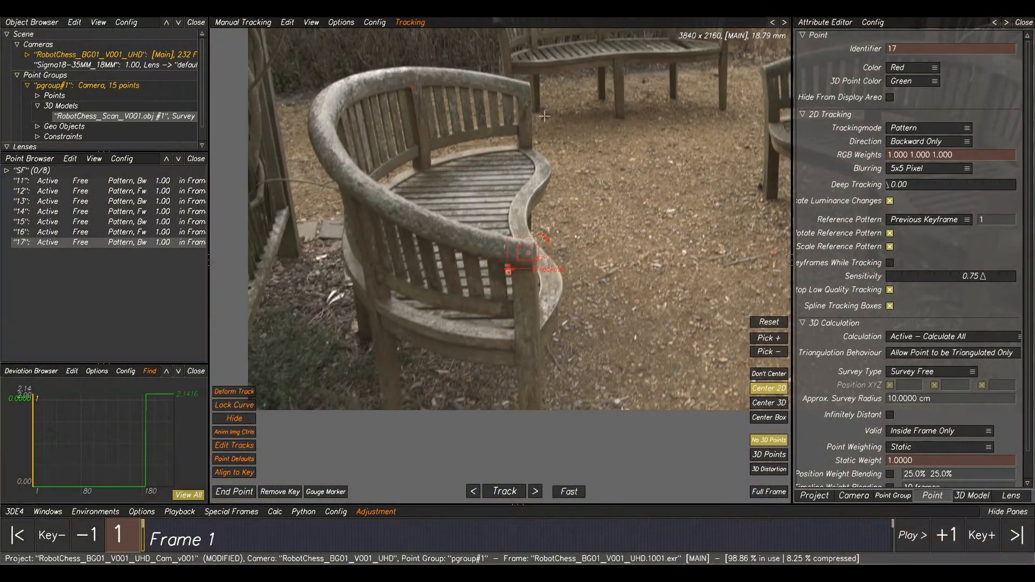
pyautogui.scroll(6, 527, 220)
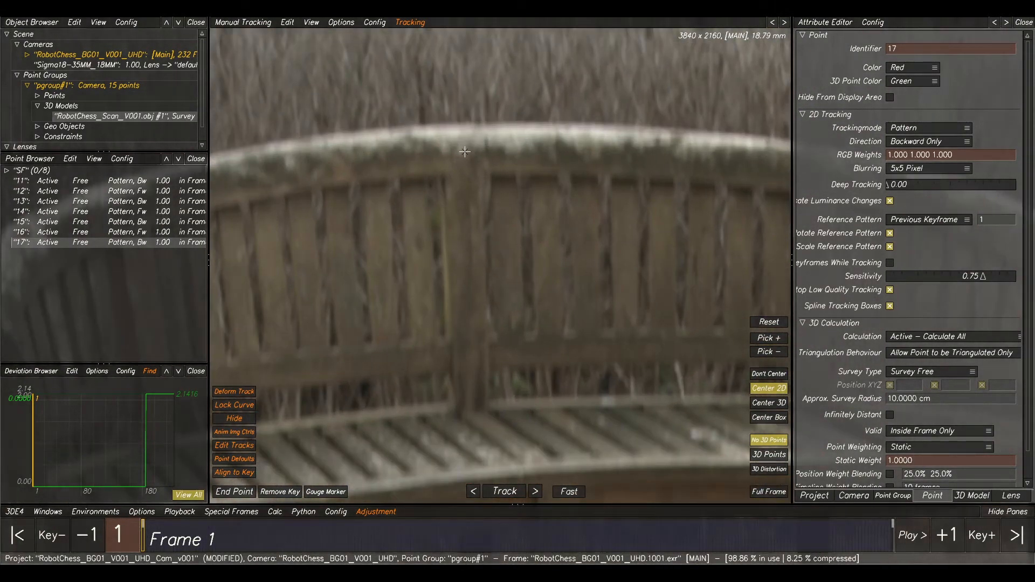
pyautogui.keyDown('ctrl'); pyautogui.click(463, 152); pyautogui.keyUp('ctrl')
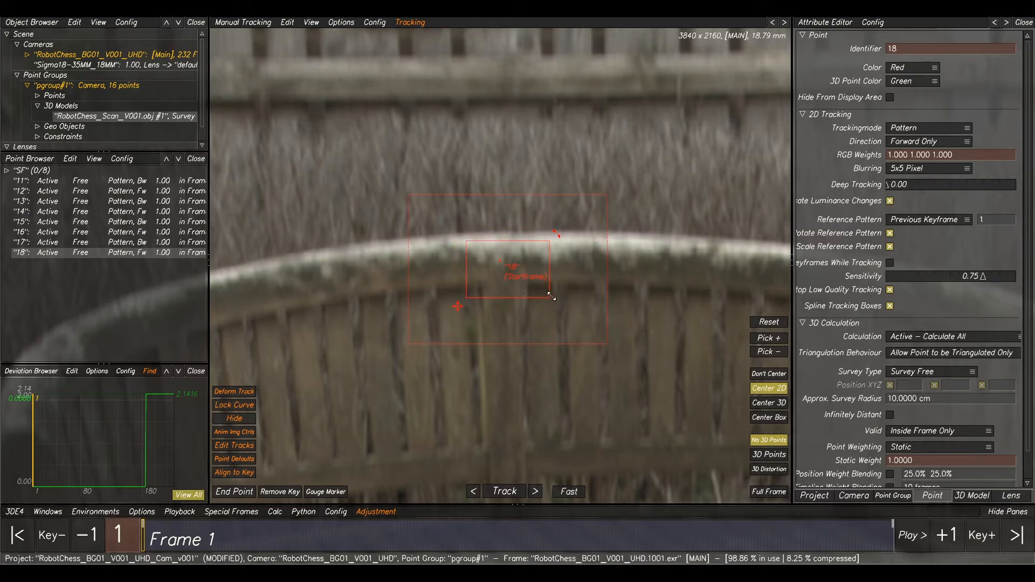
pyautogui.moveTo(519, 296); pyautogui.dragTo(482, 305)
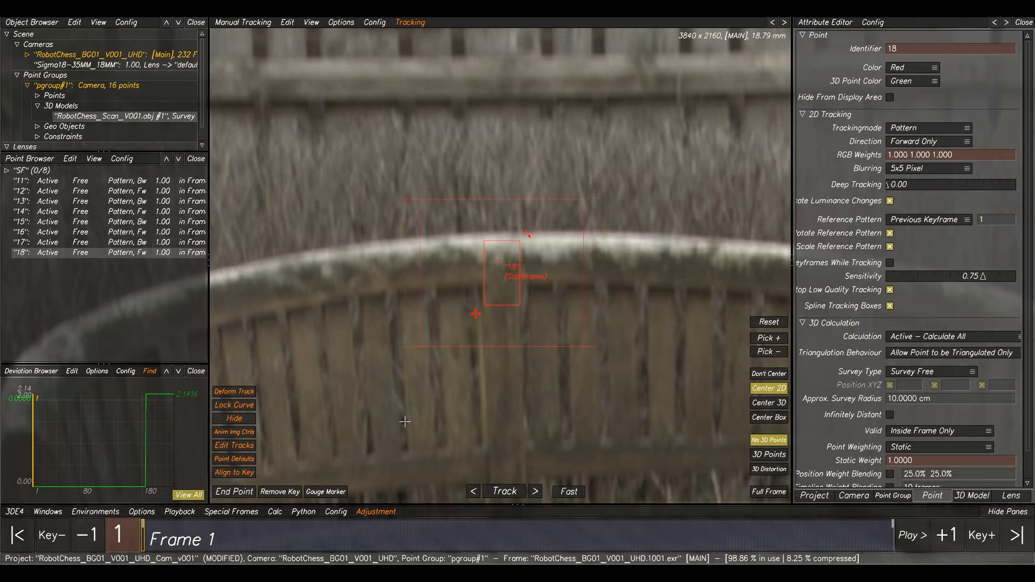
pyautogui.click(511, 493)
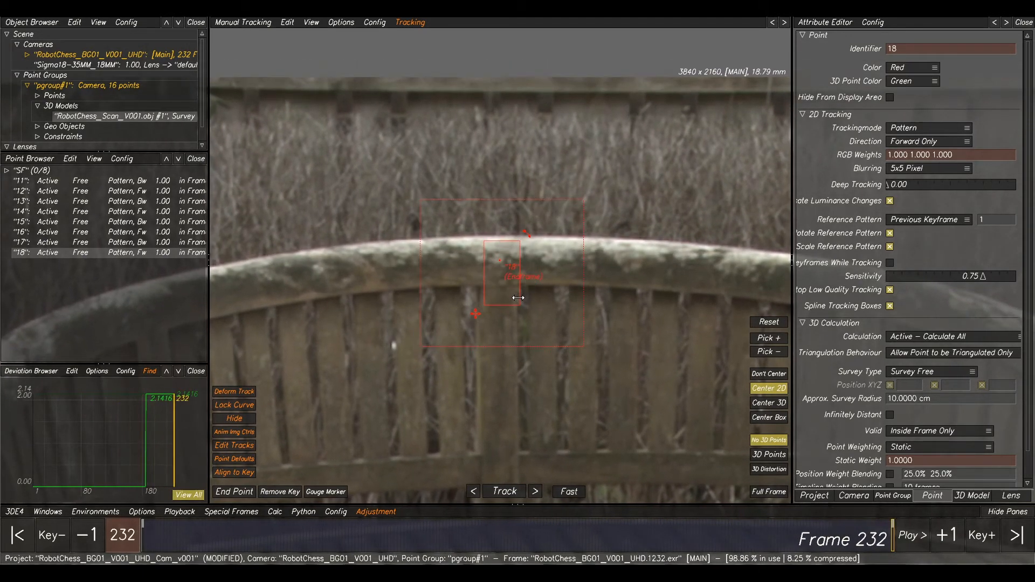
# - Place a point at frame 232 where the back bench's seat meets its left front leg and track it backward to frame 1
pyautogui.scroll(-10, 518, 300)
pyautogui.moveTo(518, 300); pyautogui.dragTo(517, 257, button='middle')
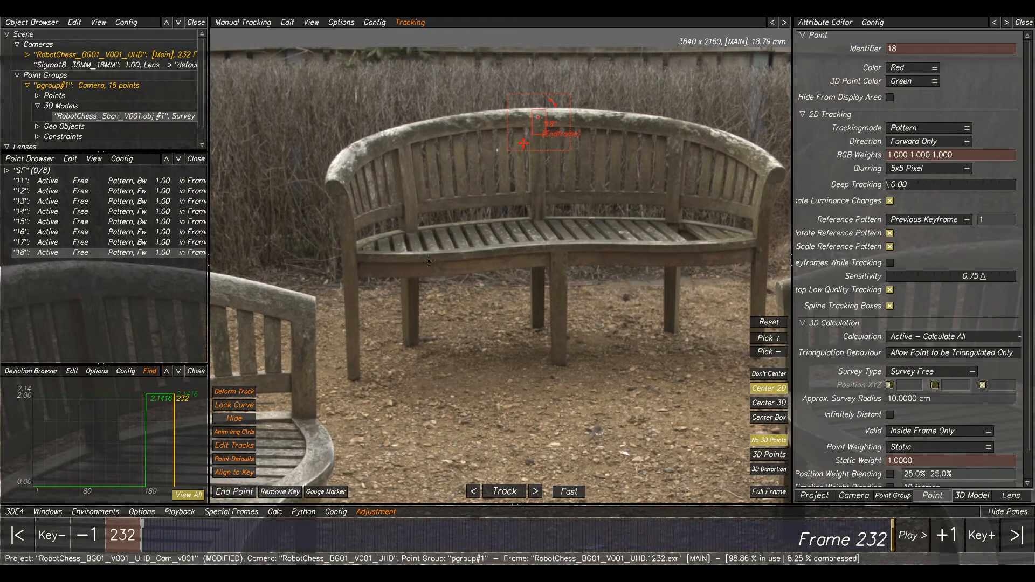
pyautogui.scroll(5, 356, 261)
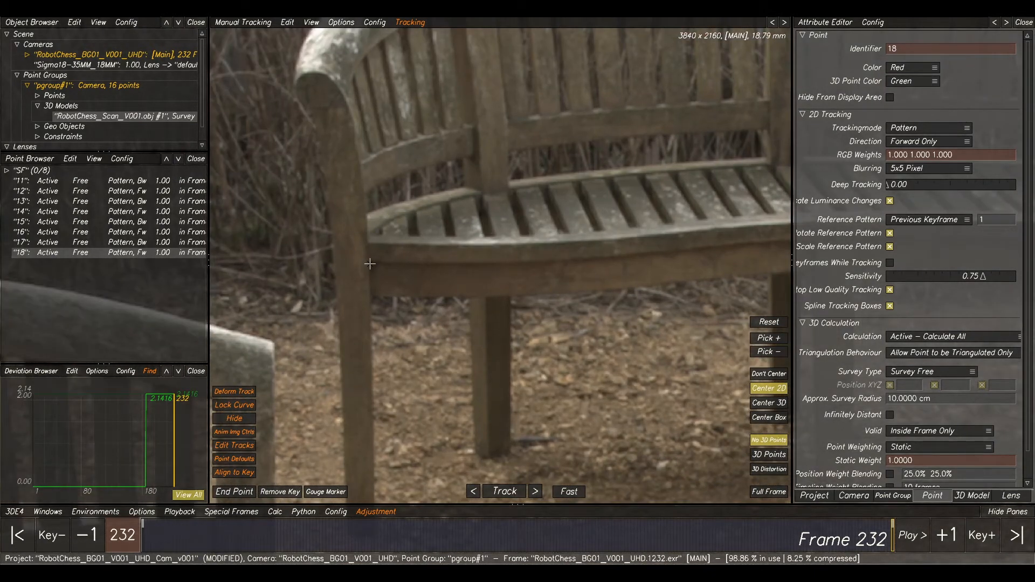
pyautogui.keyDown('ctrl'); pyautogui.click(370, 264); pyautogui.keyUp('ctrl')
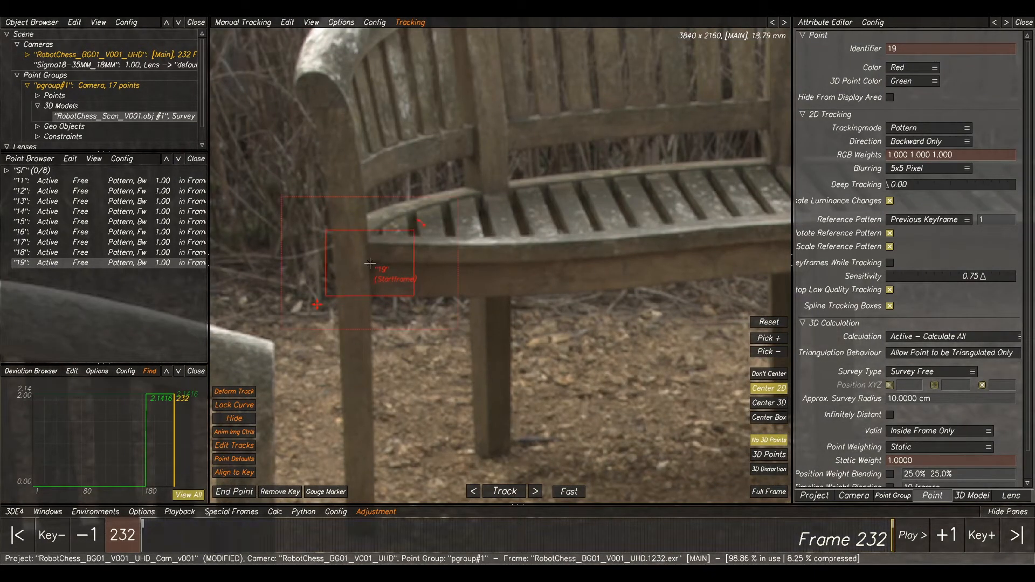
pyautogui.moveTo(459, 290); pyautogui.dragTo(472, 289)
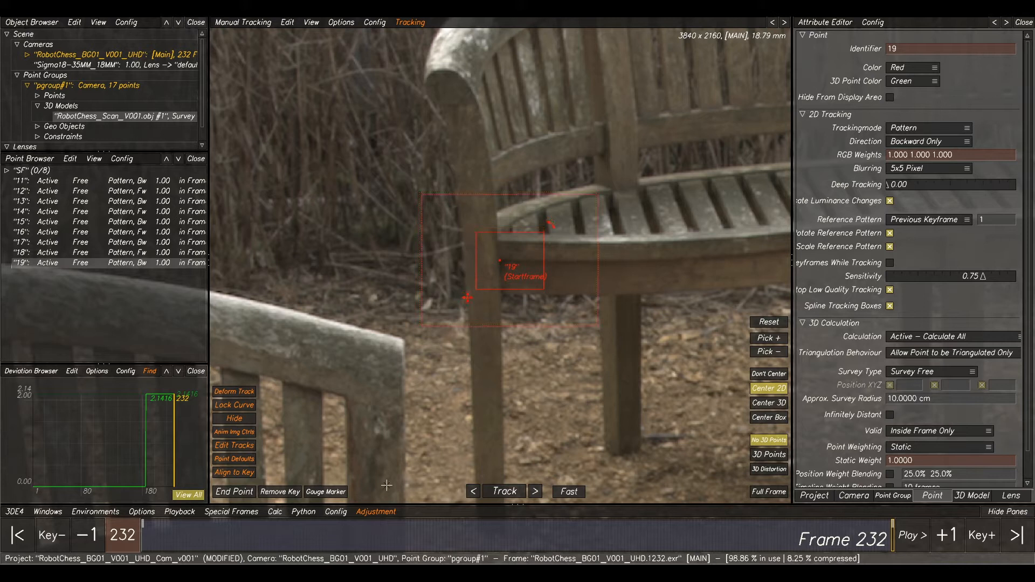
pyautogui.click(502, 492)
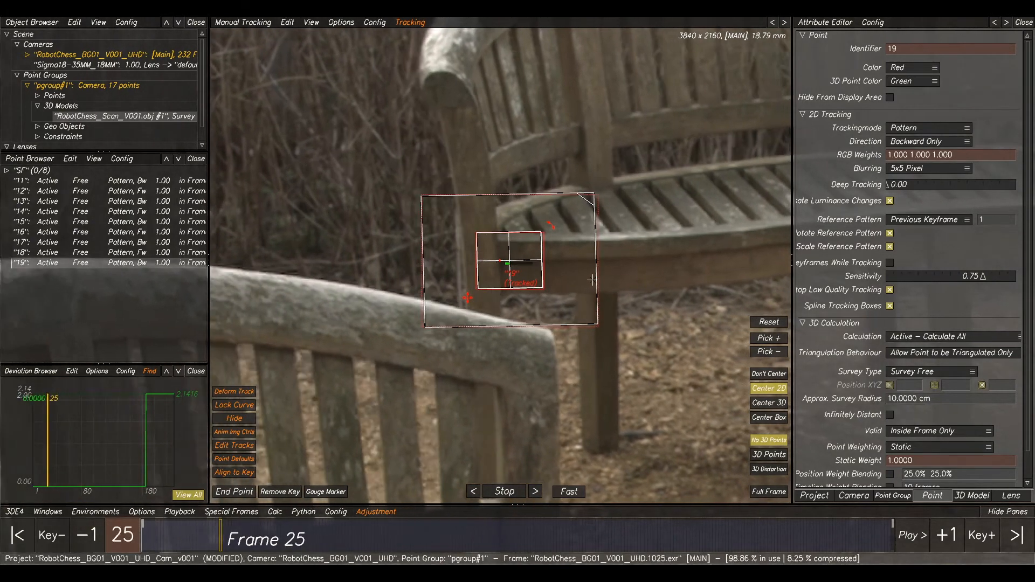
# - Place a point at frame 1 where the back bench's seat meets its right front leg and track it forward to frame 232
pyautogui.scroll(-5, 605, 280)
pyautogui.moveTo(605, 280); pyautogui.dragTo(349, 256, button='middle')
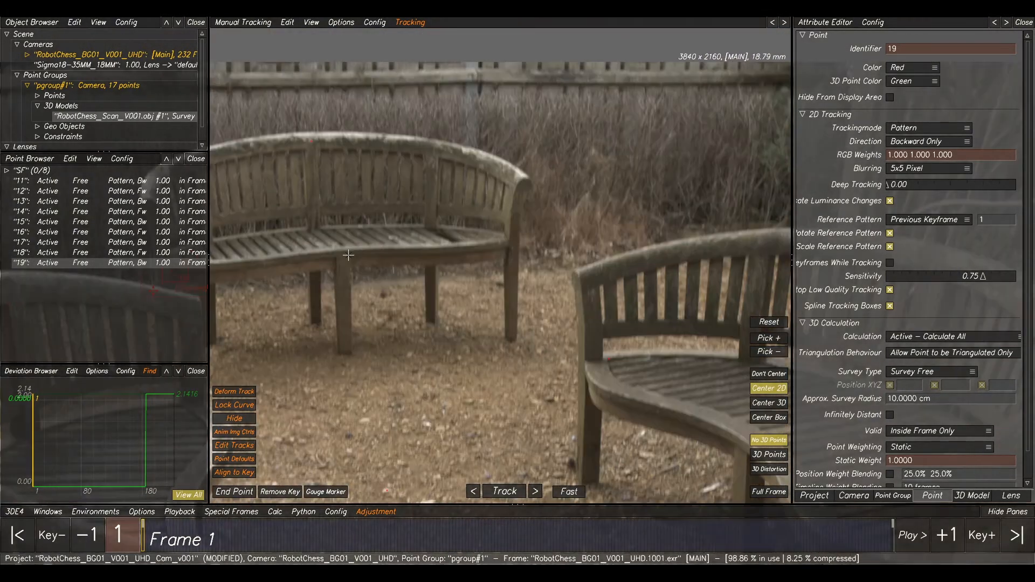
pyautogui.scroll(4, 449, 255)
pyautogui.scroll(2, 548, 247)
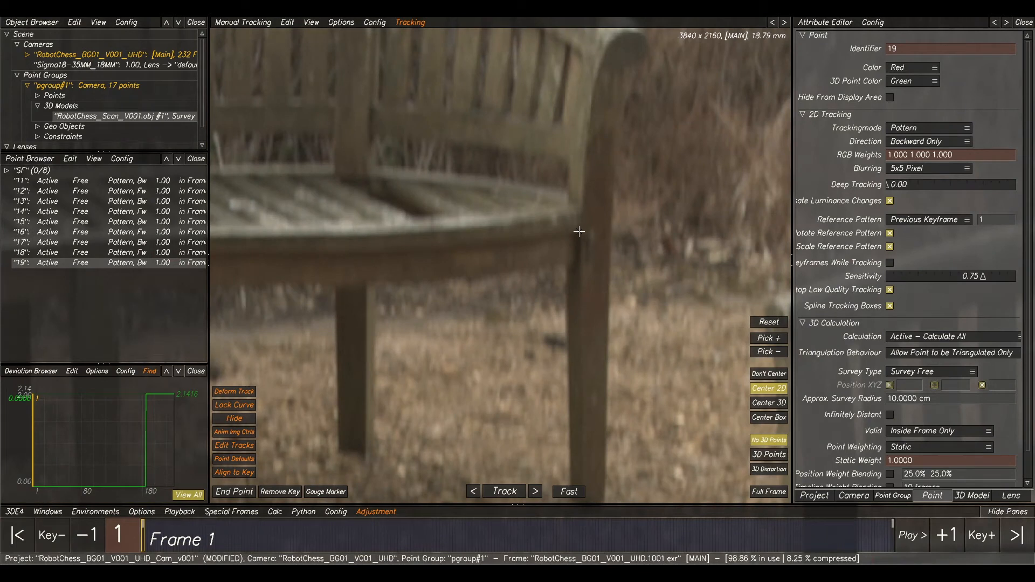
pyautogui.keyDown('ctrl'); pyautogui.click(580, 232); pyautogui.keyUp('ctrl')
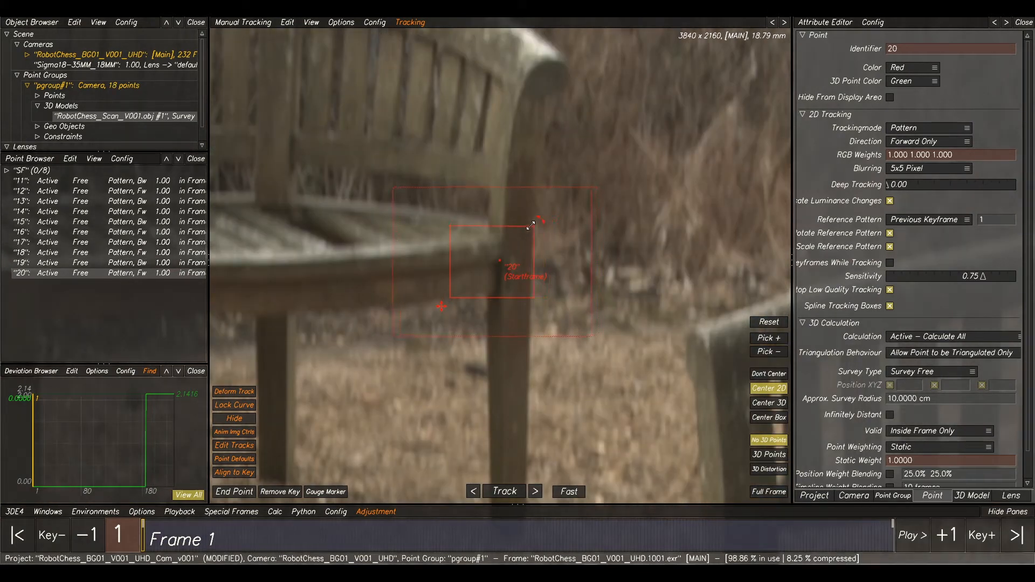
pyautogui.moveTo(524, 227); pyautogui.dragTo(521, 229)
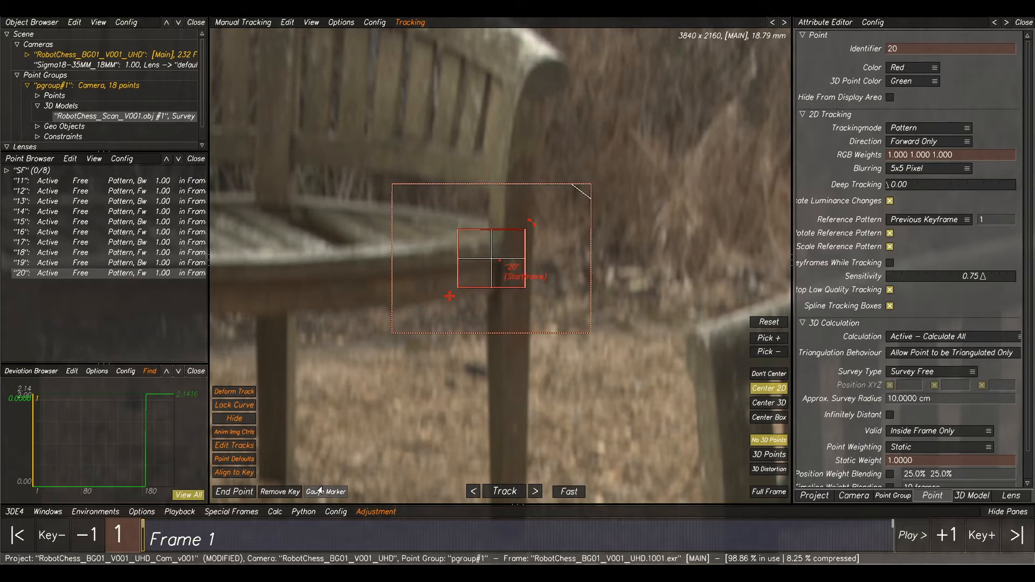
pyautogui.click(504, 491)
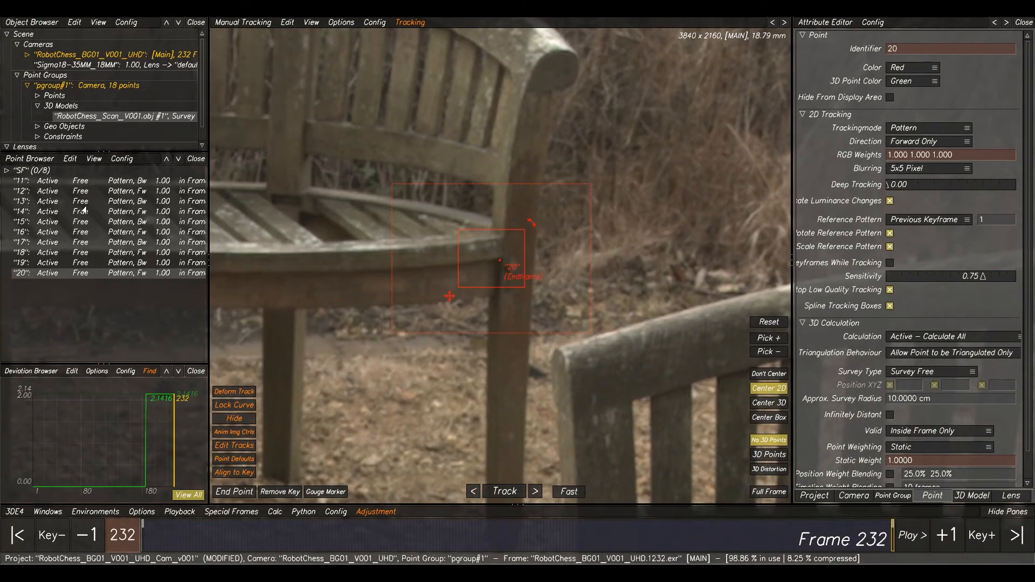
# - Select points 11 through 20 together to check how they are spread over the benches and gravel, and clear the selection
pyautogui.scroll(-5, 610, 269)
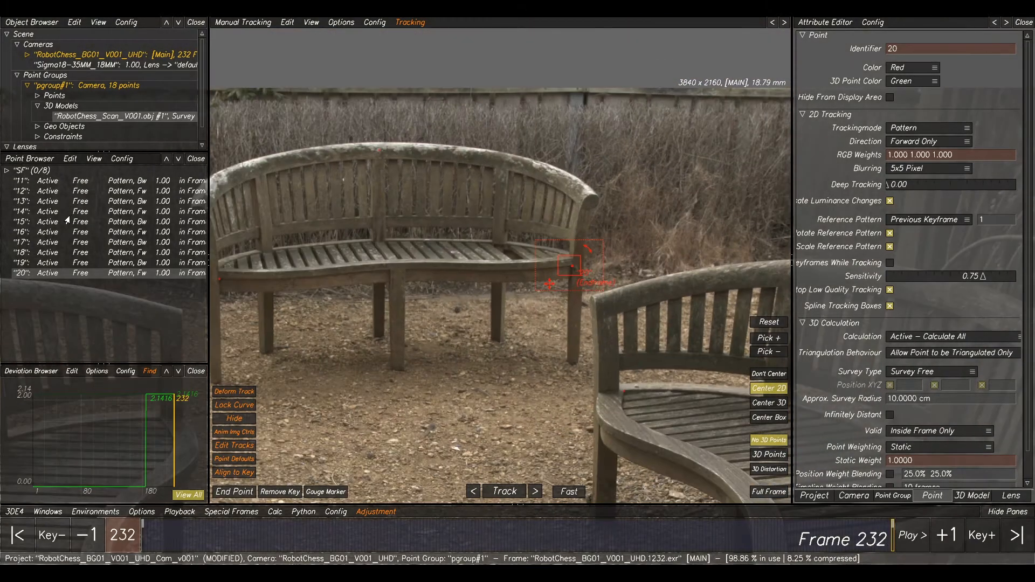
pyautogui.moveTo(560, 186); pyautogui.dragTo(608, 168, button='middle')
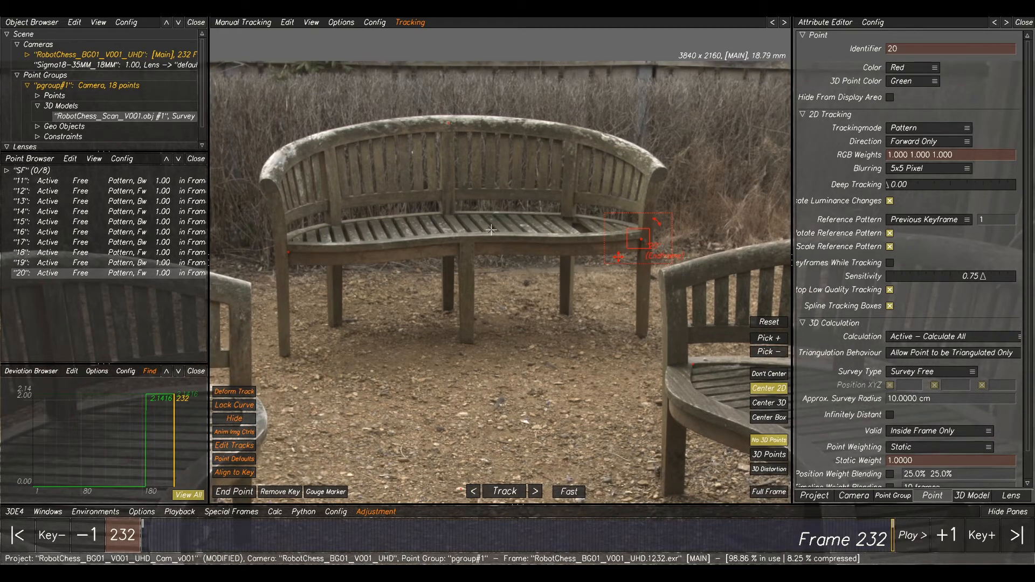
pyautogui.scroll(4, 492, 230)
pyautogui.scroll(-5, 501, 281)
pyautogui.moveTo(634, 257); pyautogui.dragTo(639, 210, button='middle')
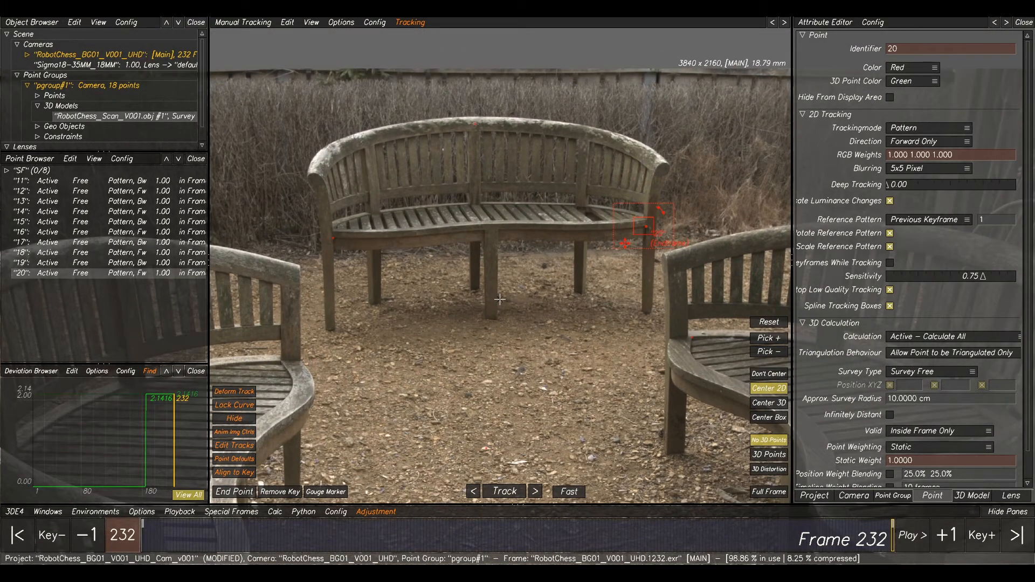
pyautogui.scroll(-3, 500, 299)
pyautogui.moveTo(551, 343); pyautogui.dragTo(500, 263, button='middle')
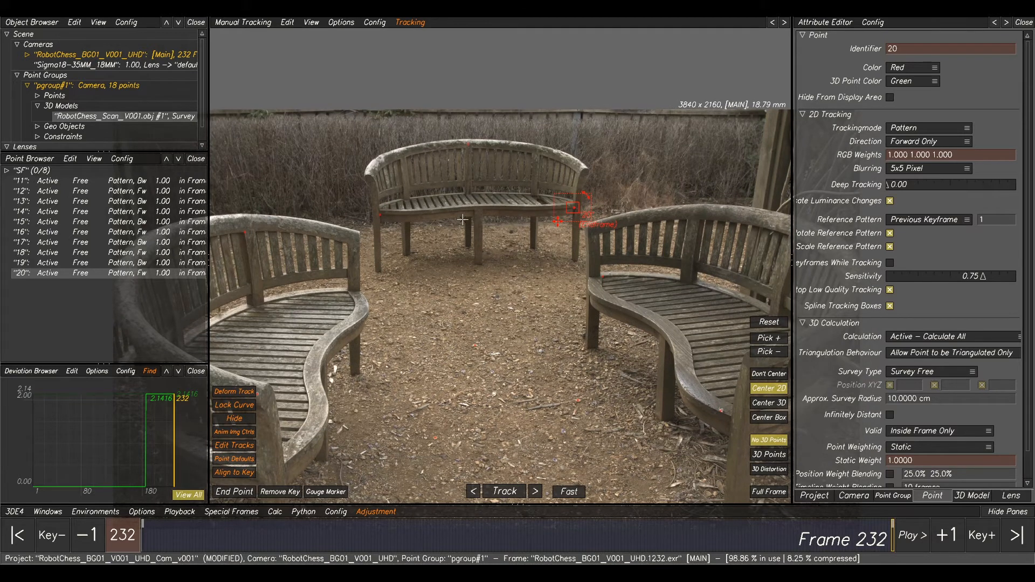
pyautogui.scroll(-2, 463, 220)
pyautogui.click(98, 183)
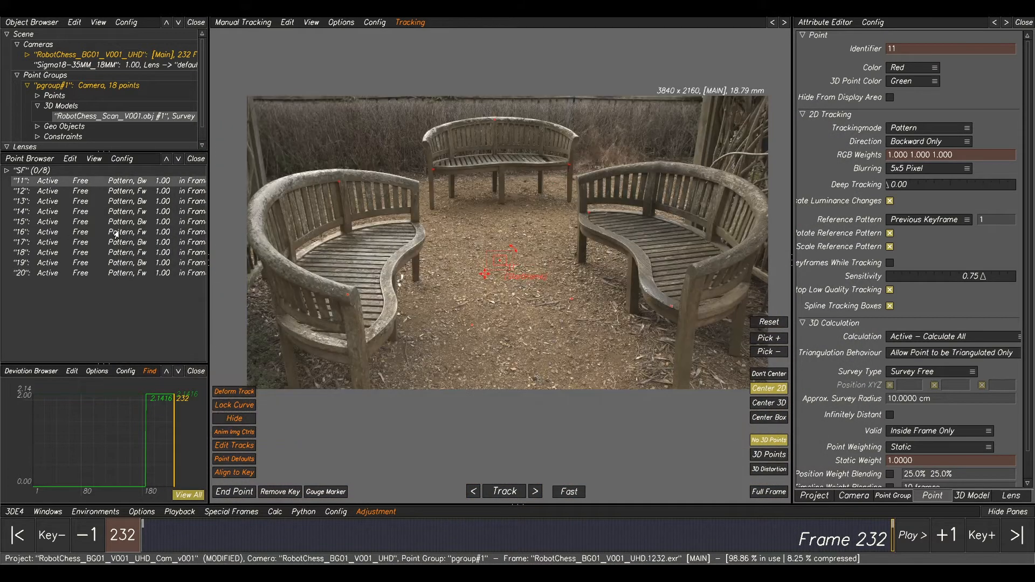
pyautogui.keyDown('shift'); pyautogui.click(137, 274); pyautogui.keyUp('shift')
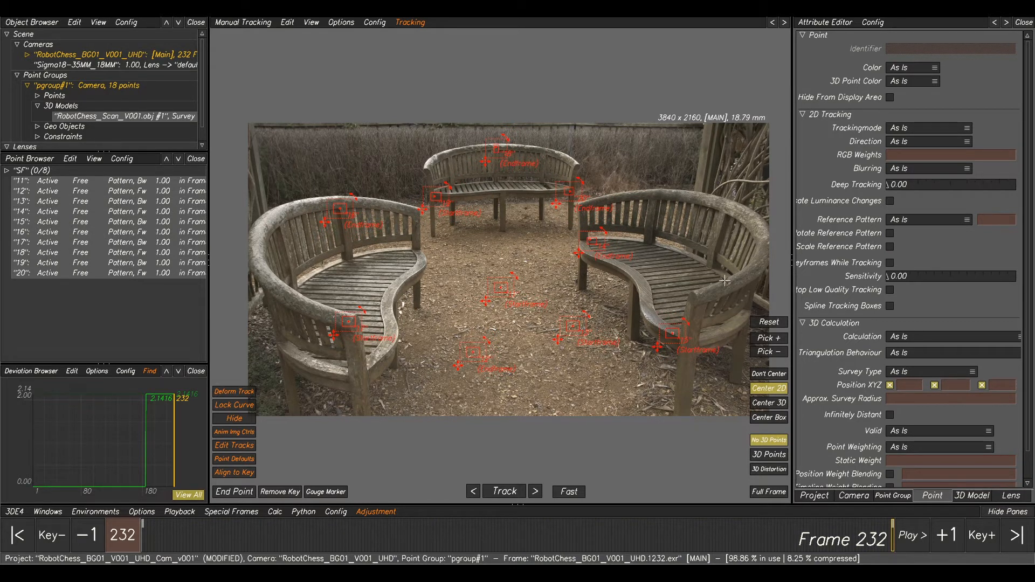
pyautogui.moveTo(702, 304); pyautogui.dragTo(673, 302, button='middle')
pyautogui.click(640, 293)
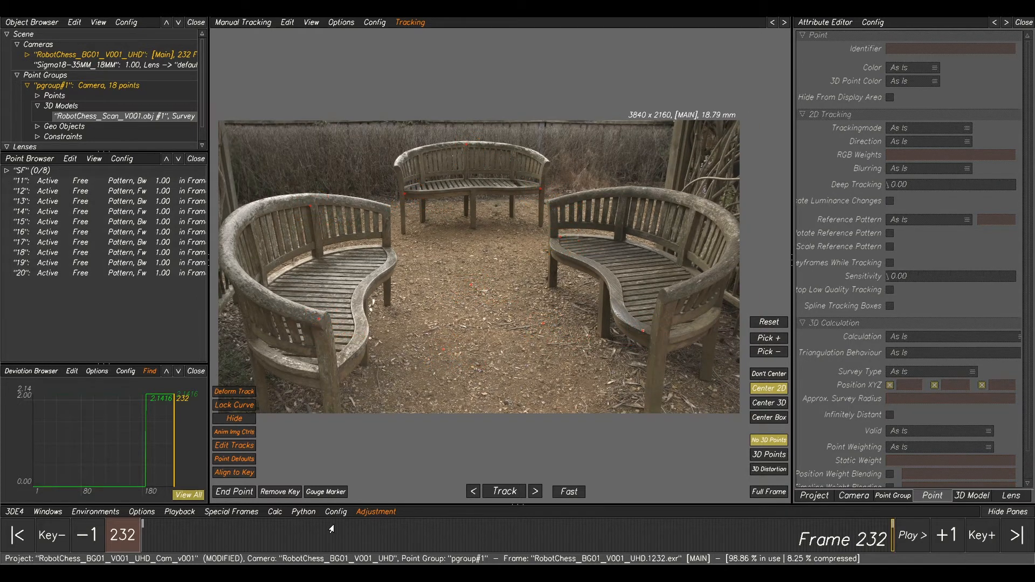
# - Show the scan over the plate in the Lineup view at frame 186 and select point 11
pyautogui.press('F2')
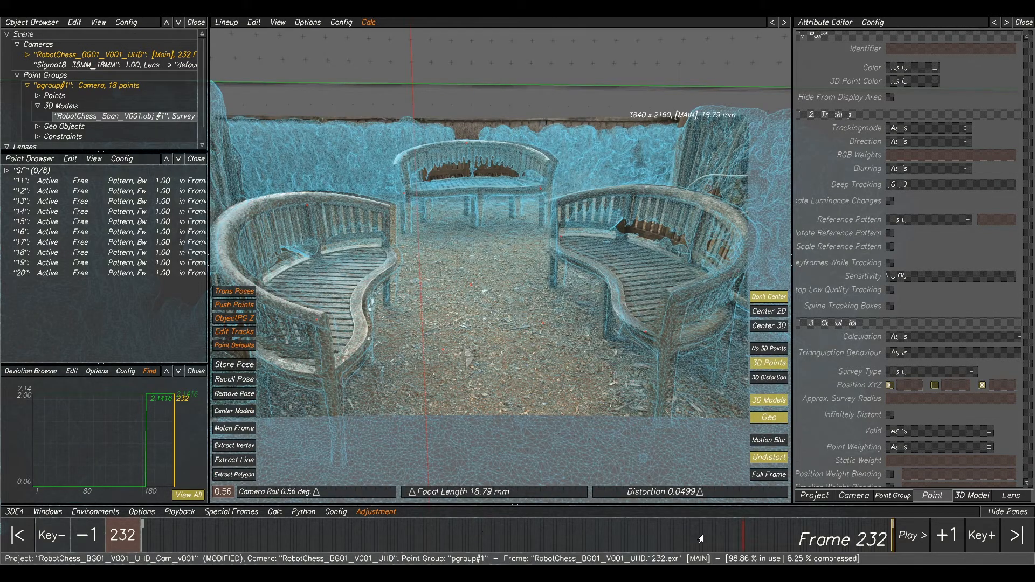
pyautogui.click(740, 542)
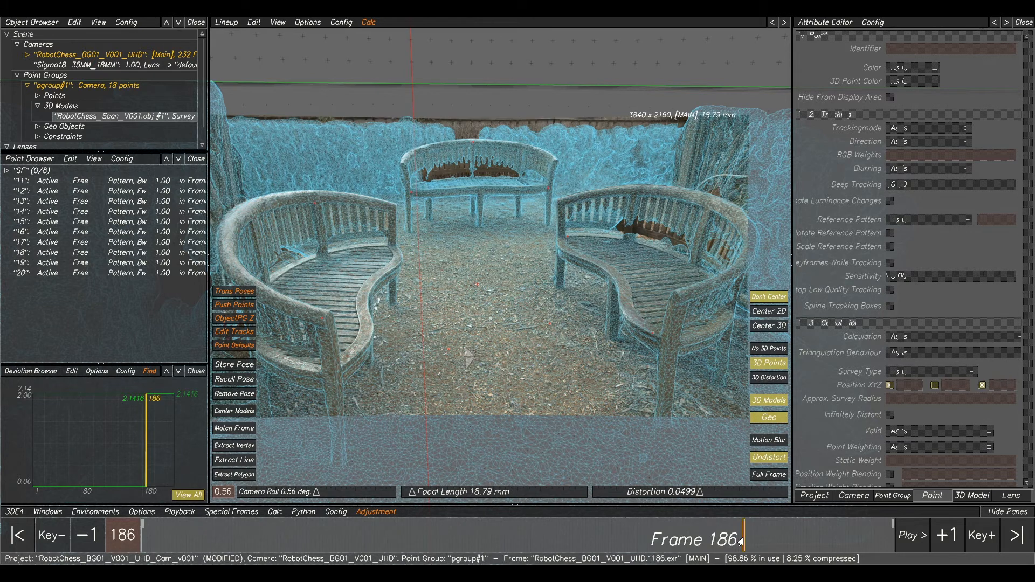
pyautogui.click(99, 183)
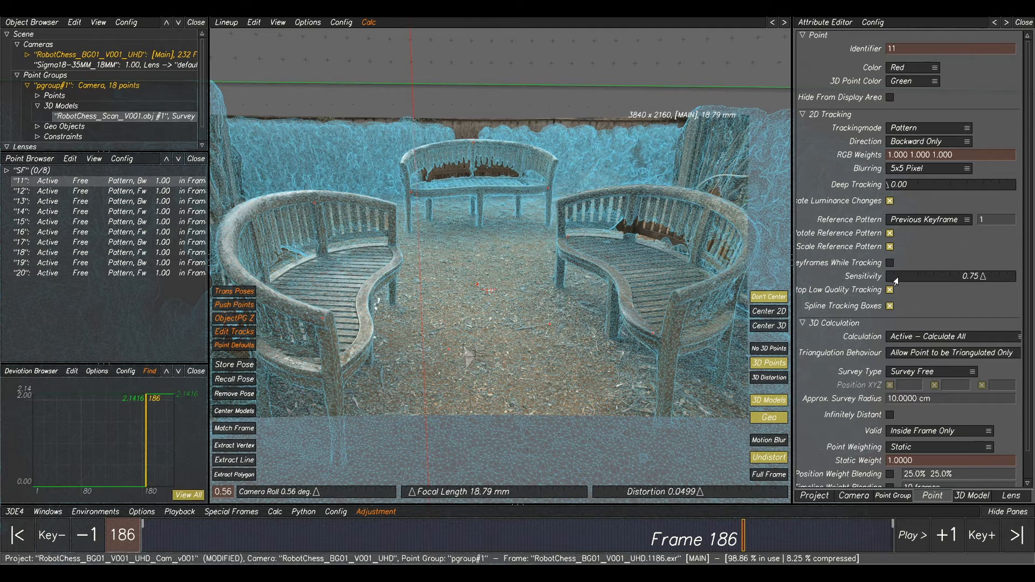
# - Examine how the scan wireframe lines up with the three benches and the ground at frame 186
pyautogui.scroll(3, 556, 197)
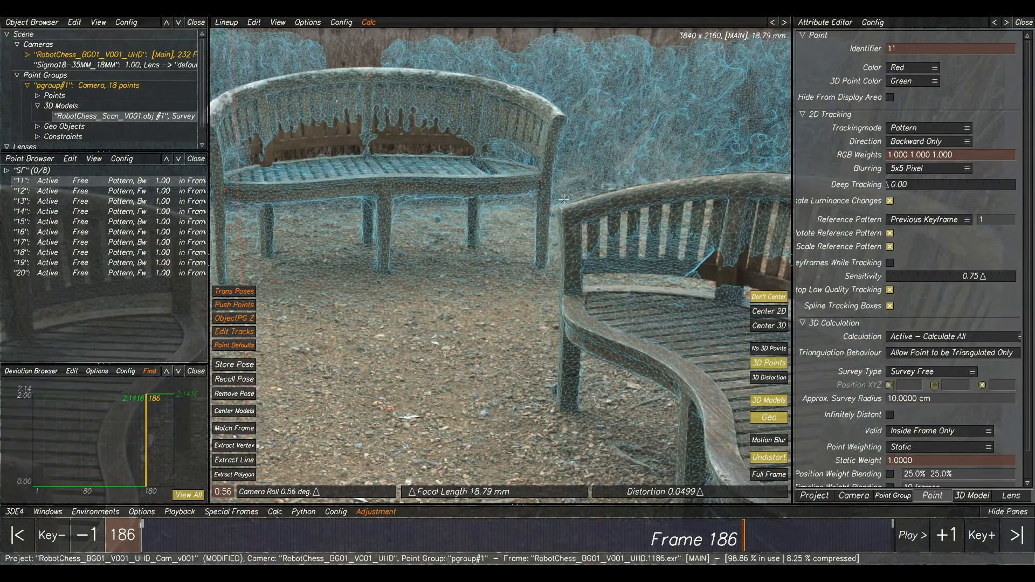
pyautogui.moveTo(496, 186); pyautogui.dragTo(580, 202, button='middle')
pyautogui.scroll(3, 446, 185)
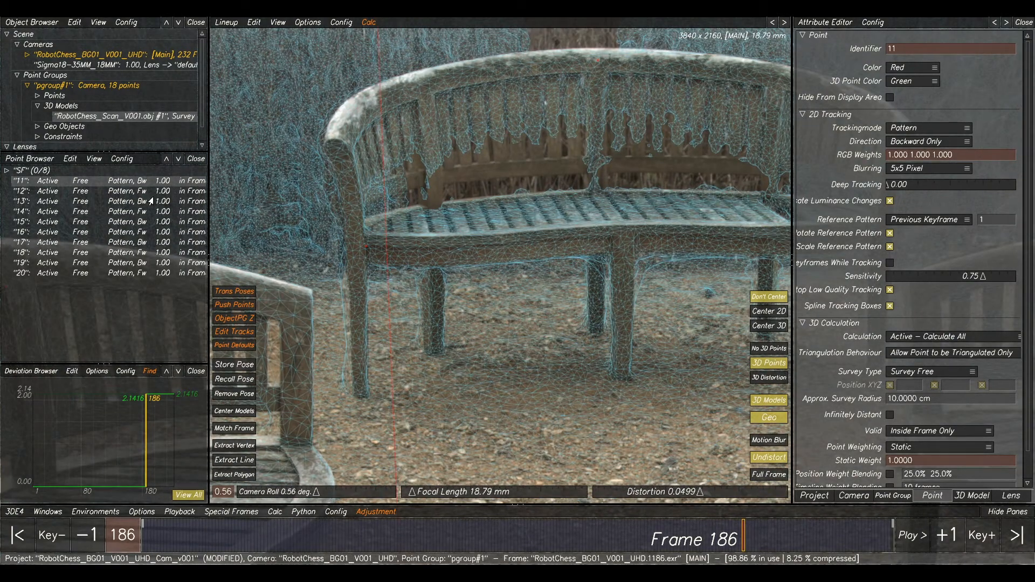
pyautogui.scroll(-3, 449, 245)
pyautogui.scroll(1, 563, 345)
pyautogui.moveTo(564, 345); pyautogui.dragTo(638, 119, button='middle')
pyautogui.scroll(-3, 545, 403)
pyautogui.moveTo(545, 402); pyautogui.dragTo(465, 348, button='middle')
pyautogui.moveTo(672, 351); pyautogui.dragTo(617, 351, button='middle')
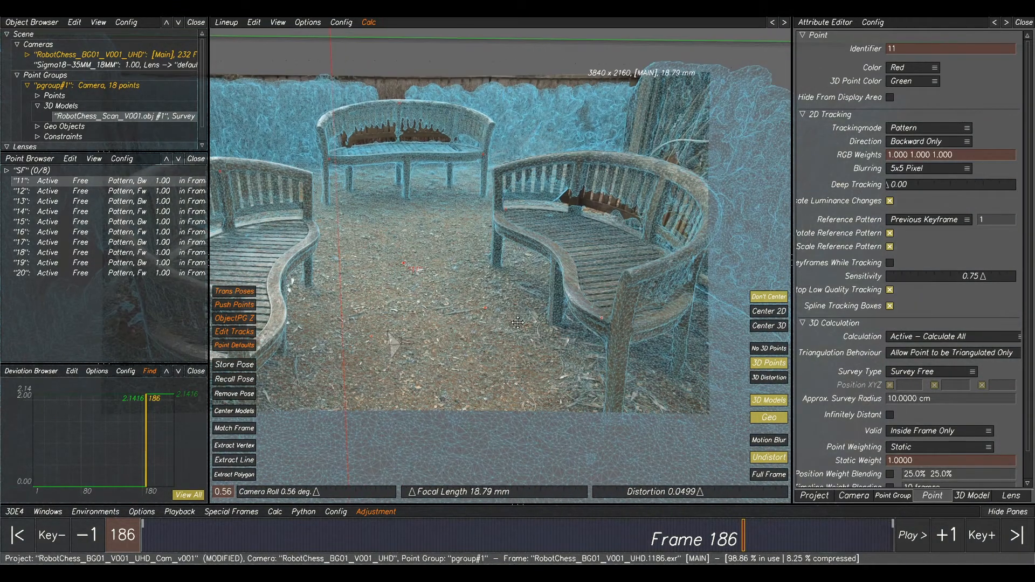
# - Project point 11 on the gravel onto the 3D scan model and inspect the projected point up close
pyautogui.moveTo(429, 267); pyautogui.dragTo(552, 269, button='middle')
pyautogui.scroll(-1, 552, 270)
pyautogui.scroll(10, 552, 270)
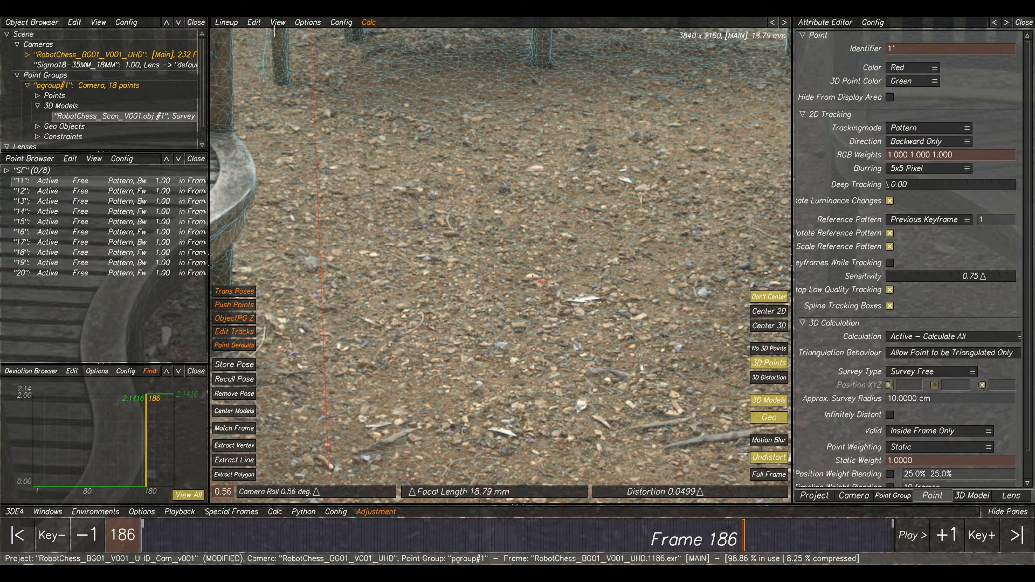
pyautogui.click(252, 22)
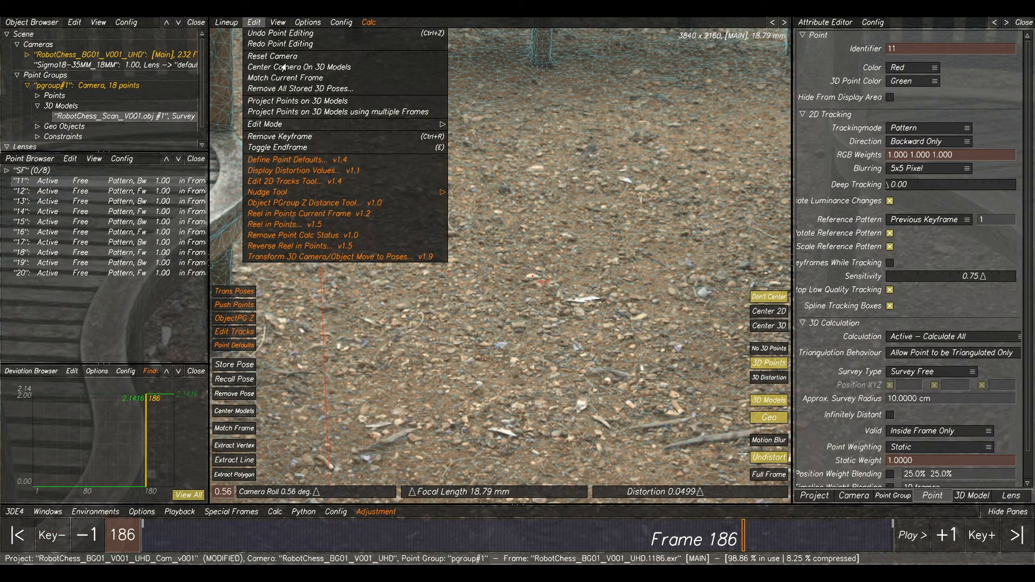
pyautogui.click(300, 102)
pyautogui.click(642, 307)
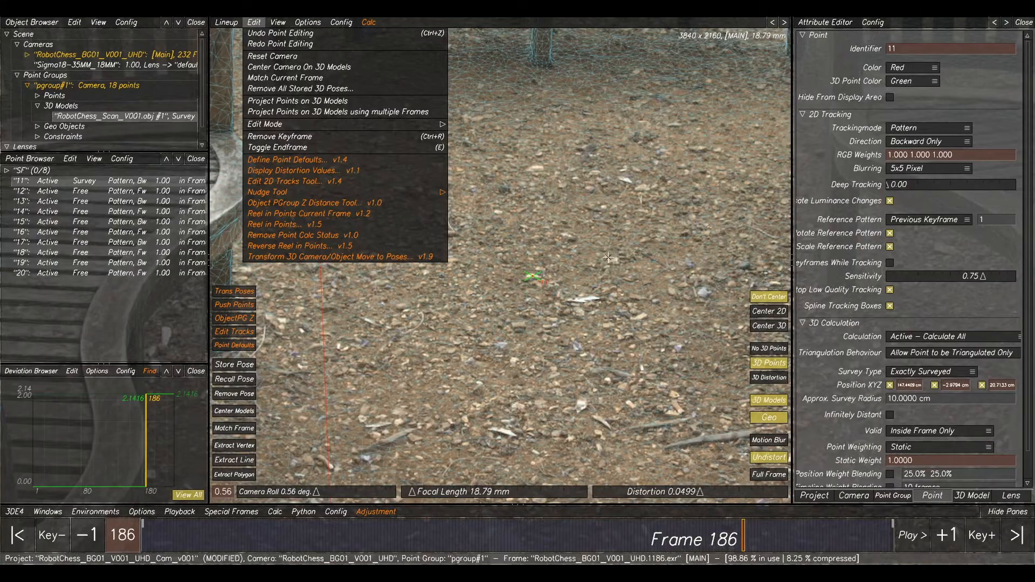
pyautogui.scroll(3, 577, 275)
pyautogui.scroll(-2, 464, 281)
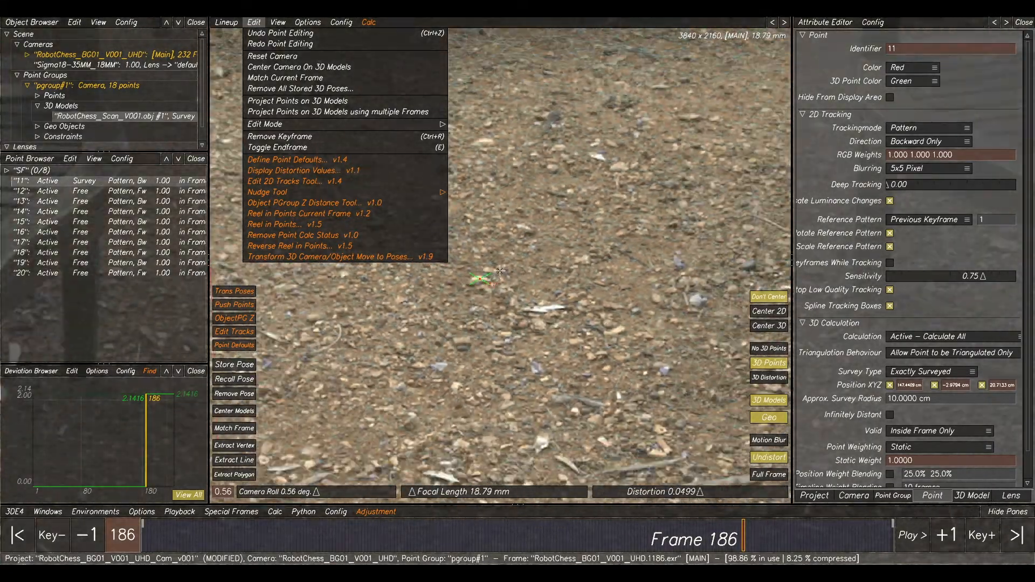
# - Select point 11 in the 3D Orientation view and examine where it sits on the scan's ground
pyautogui.press('F3')
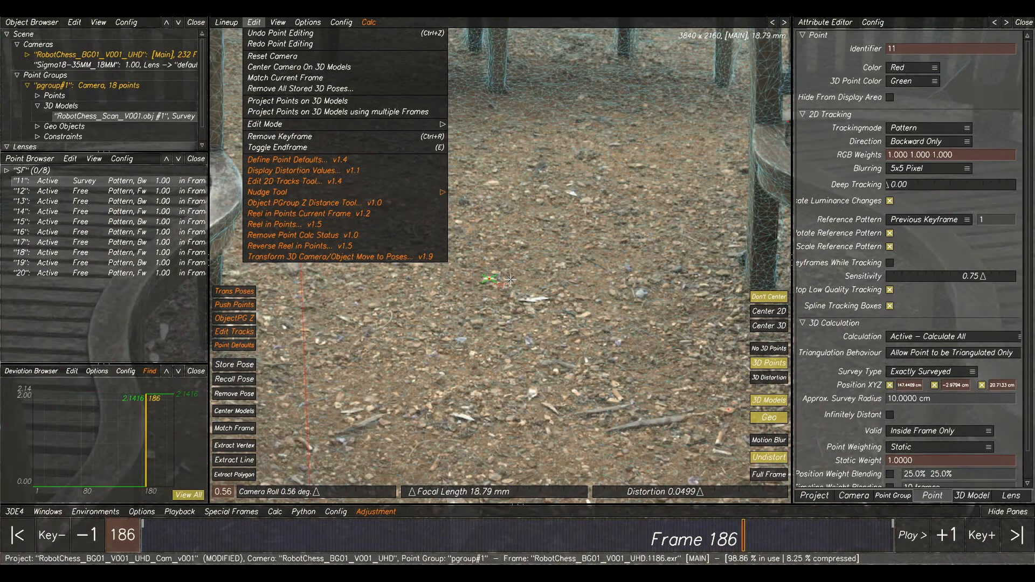
pyautogui.click(64, 107)
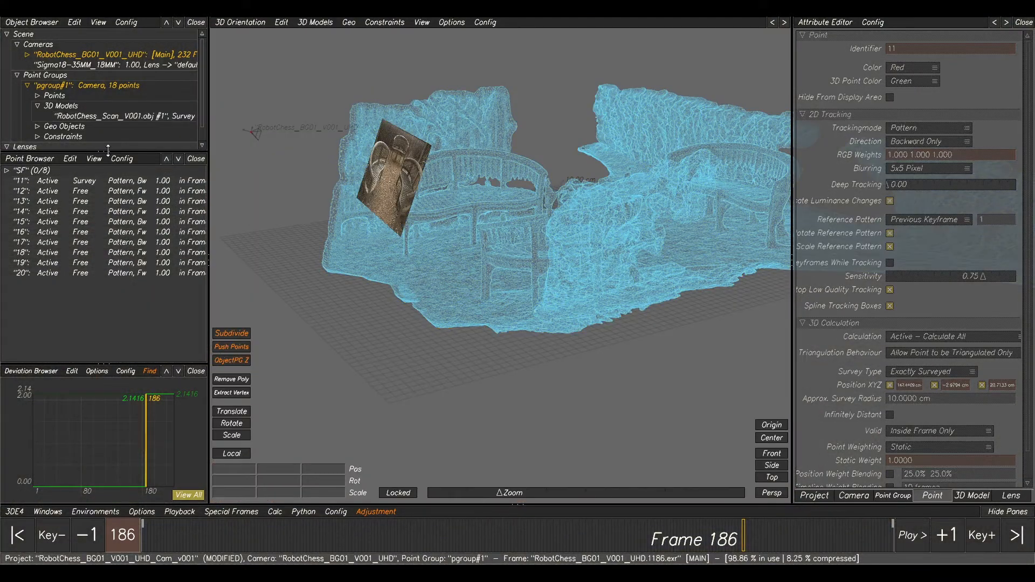
pyautogui.click(99, 182)
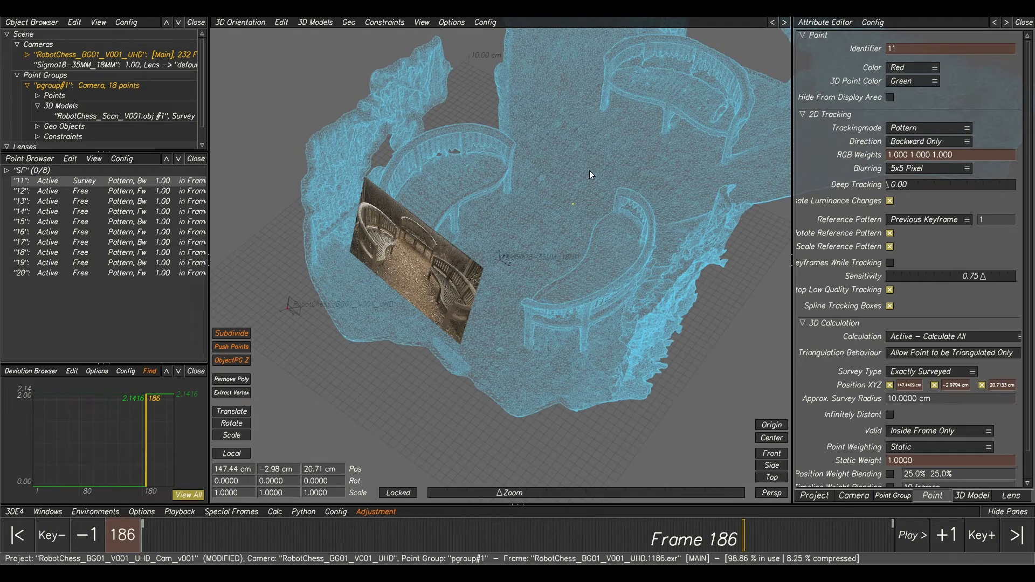
# - Return to the Lineup view and project point 12 on the gravel onto the 3D scan model
pyautogui.moveTo(585, 195); pyautogui.dragTo(503, 186, button='middle')
pyautogui.press('F5')
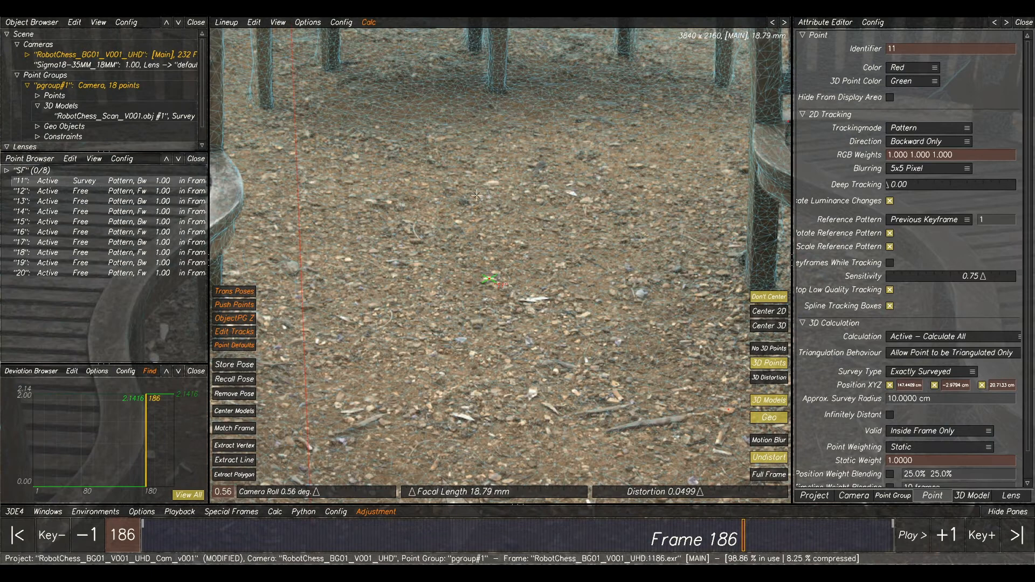
pyautogui.click(69, 190)
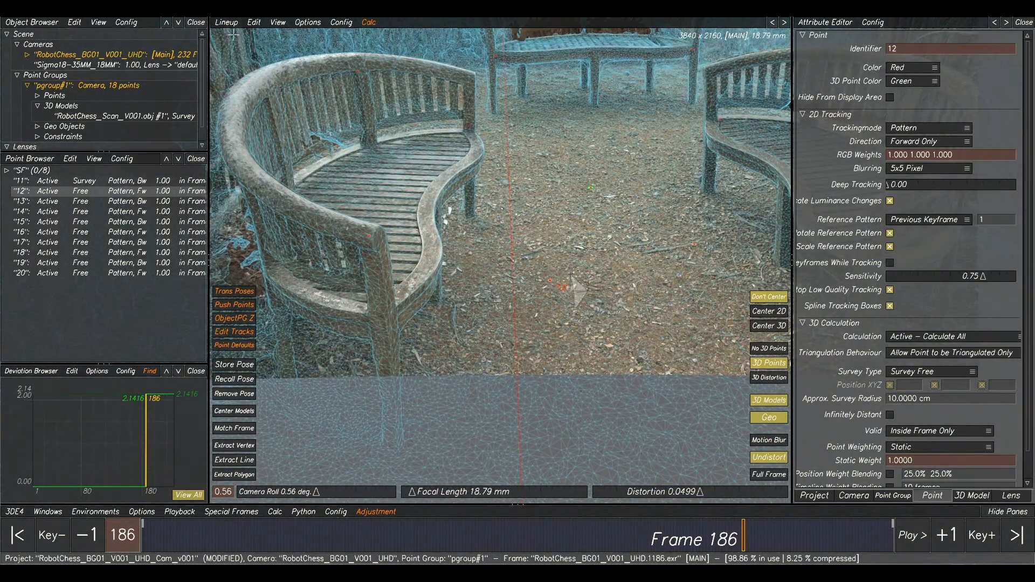
pyautogui.click(253, 22)
pyautogui.click(295, 101)
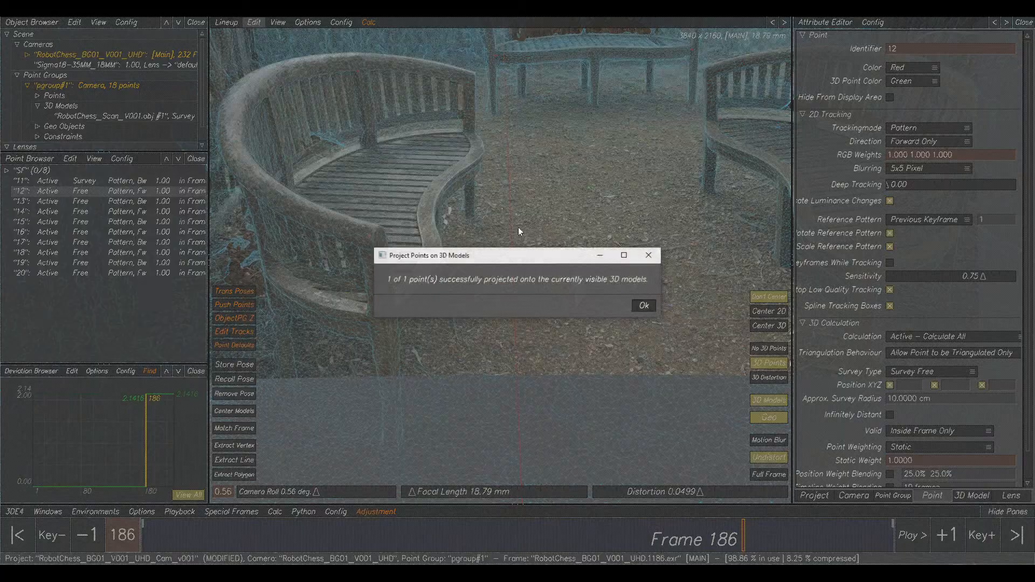
pyautogui.click(644, 306)
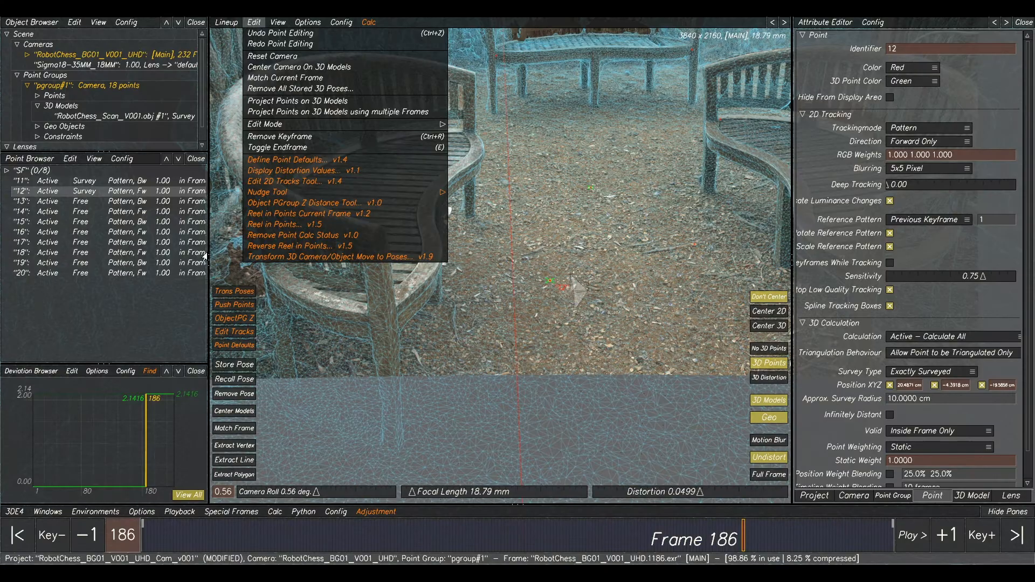
# - Select point 13 on the gravel beside the bench and project it onto the 3D scan model
pyautogui.click(80, 204)
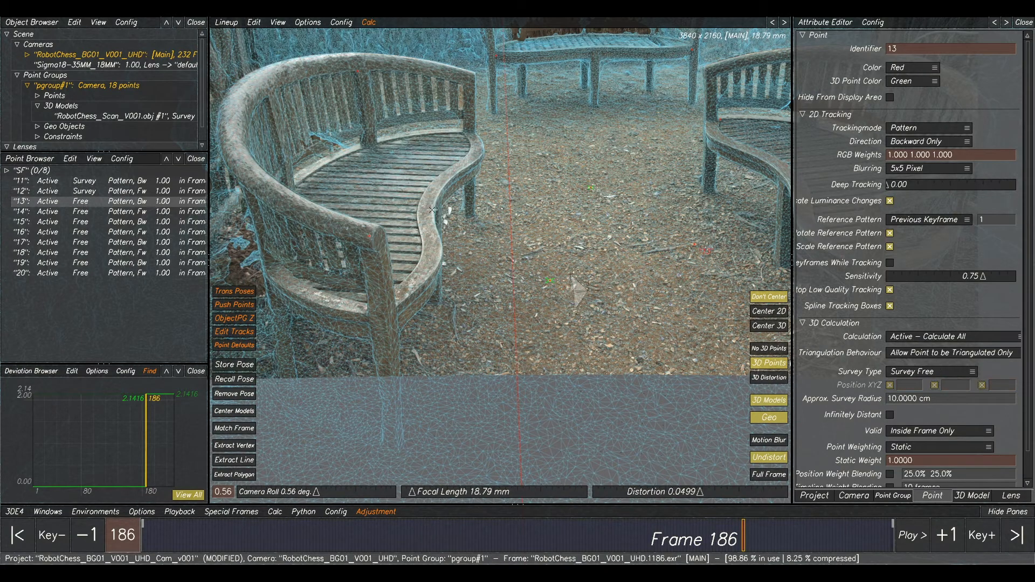
pyautogui.moveTo(663, 129); pyautogui.dragTo(415, 159, button='middle')
pyautogui.scroll(4, 430, 281)
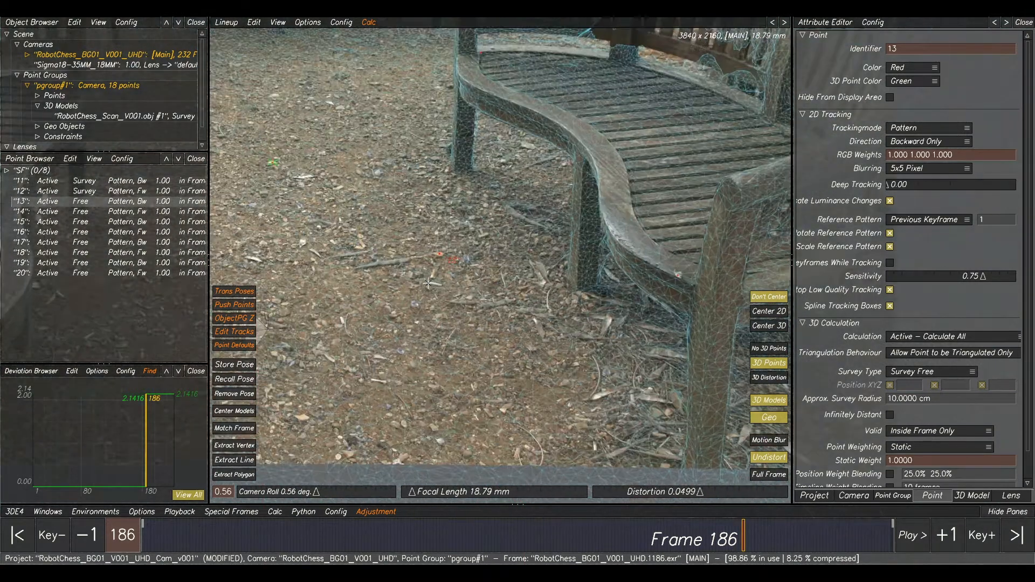
pyautogui.click(251, 22)
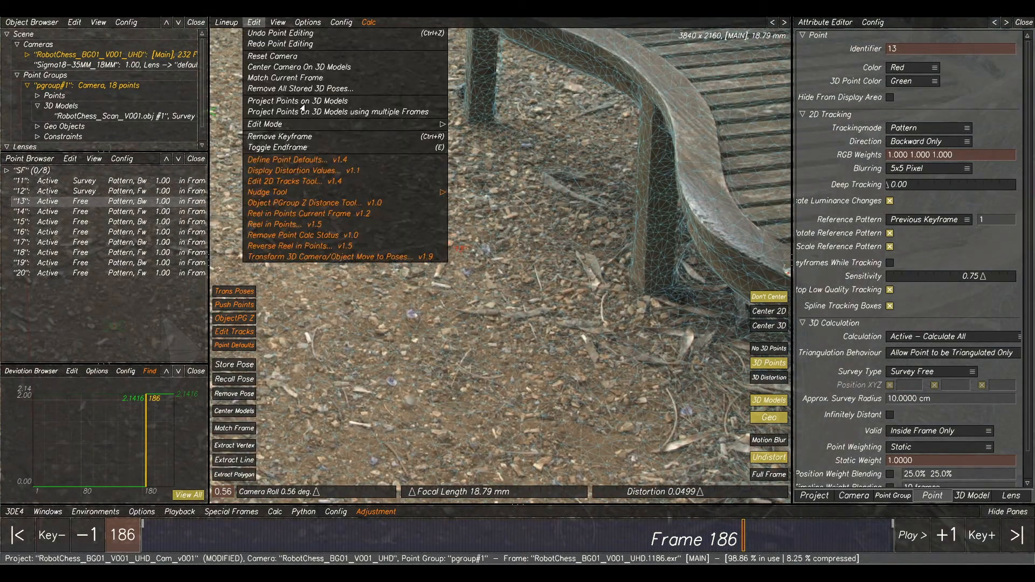
pyautogui.click(312, 102)
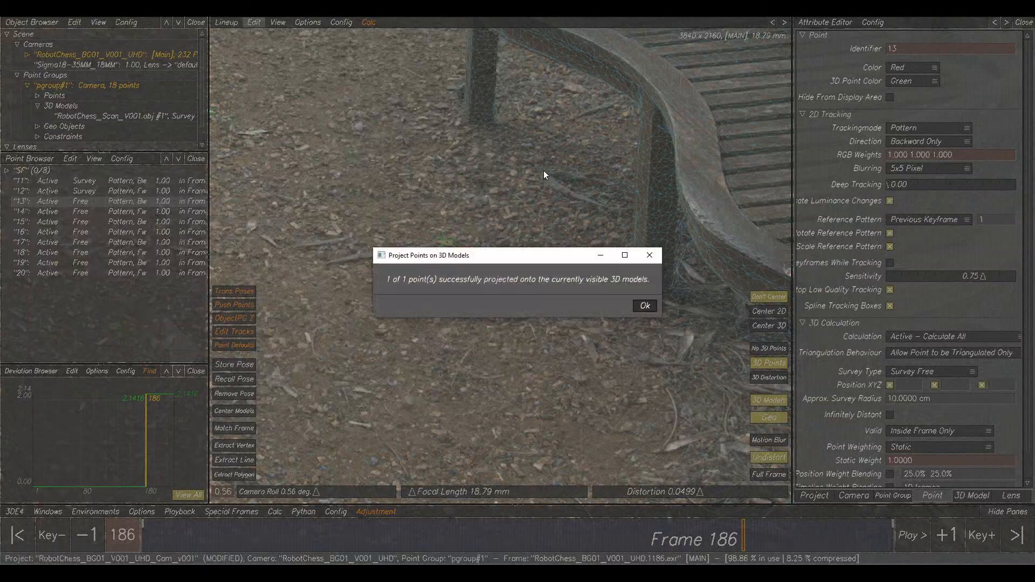
pyautogui.click(642, 306)
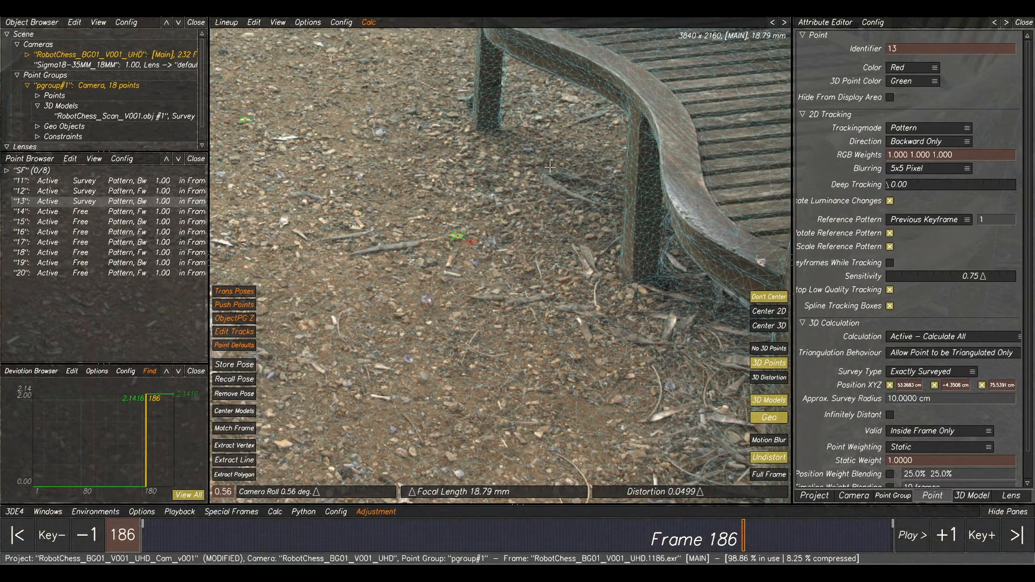
# - Examine where point 13 sits on the scan's ground in the 3D Orientation view and on the plate in Manual Tracking
pyautogui.press('F6')
pyautogui.keyDown('alt'); pyautogui.moveTo(521, 243); pyautogui.dragTo(553, 328); pyautogui.keyUp('alt')
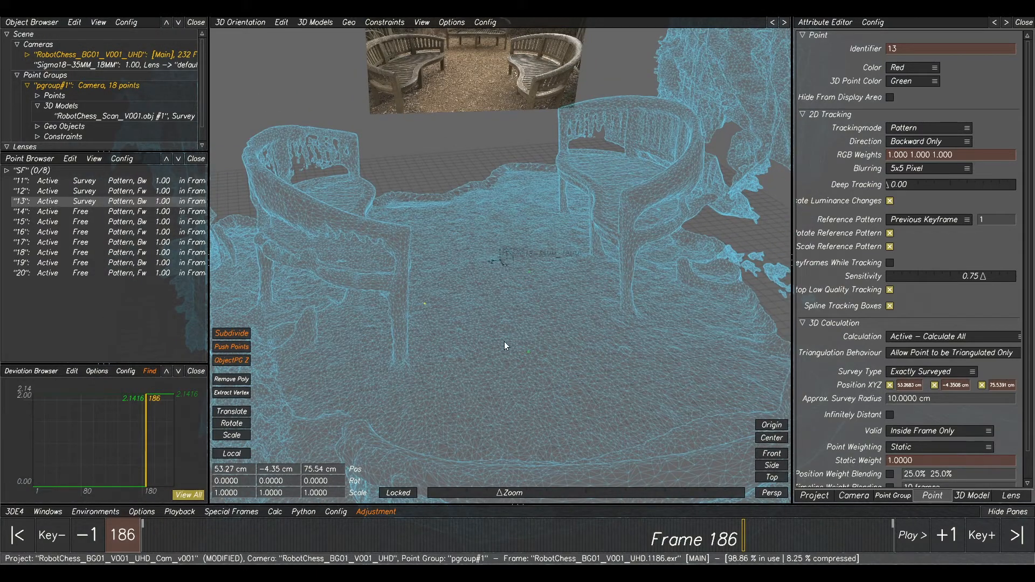
pyautogui.press('F2')
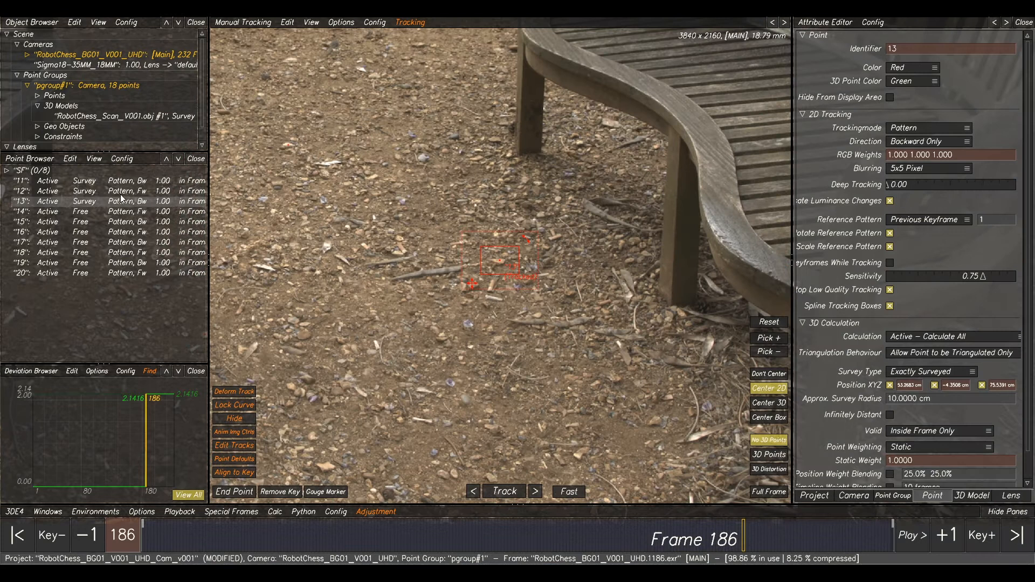
# - Select point 14 at the bench seat's rear corner and project it onto the 3D scan model in the Lineup view
pyautogui.press('F1')
pyautogui.click(139, 214)
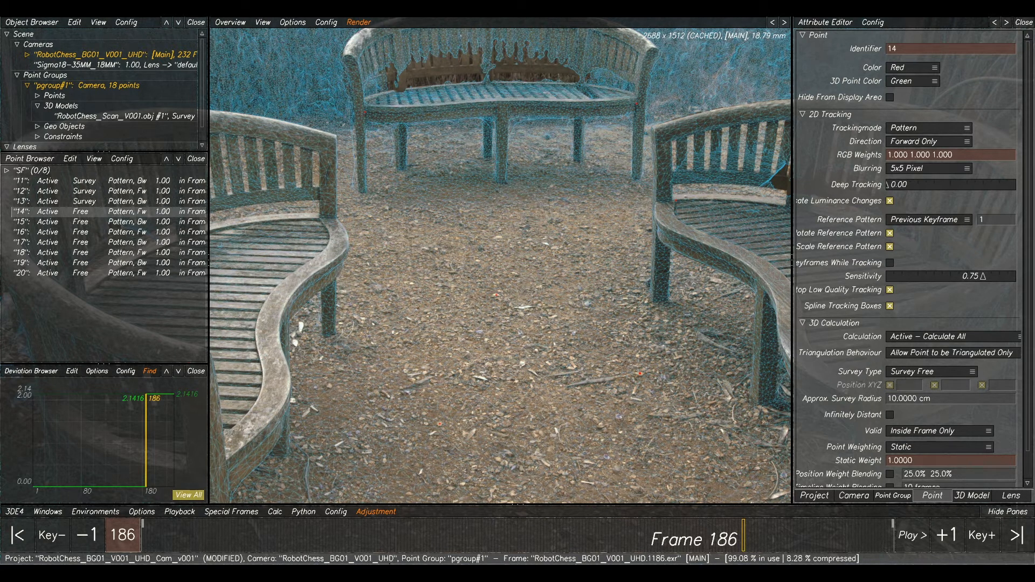
pyautogui.press('F1')
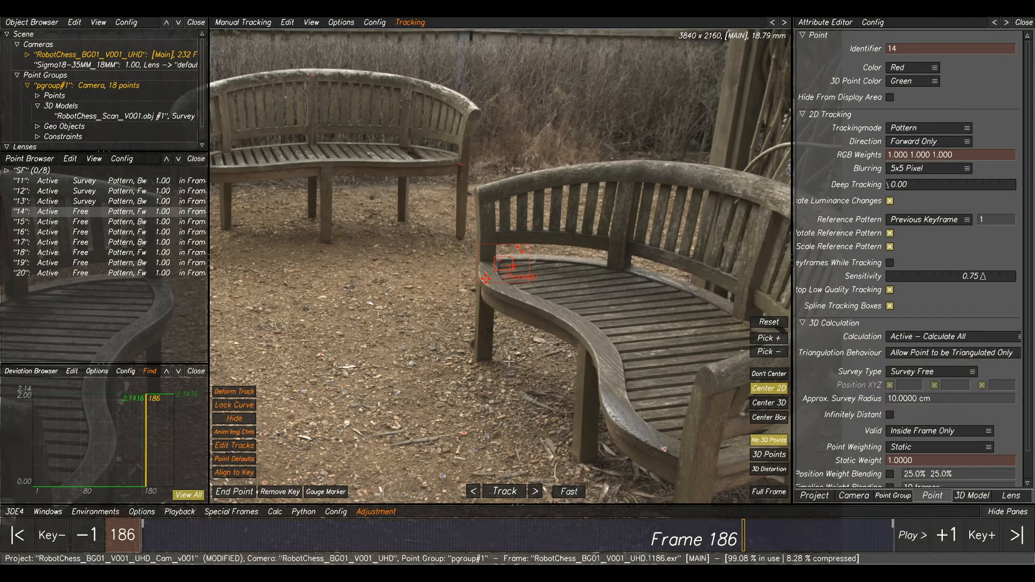
pyautogui.press('F2')
pyautogui.scroll(2, 520, 308)
pyautogui.scroll(-3, 519, 307)
pyautogui.moveTo(507, 308); pyautogui.dragTo(567, 195, button='middle')
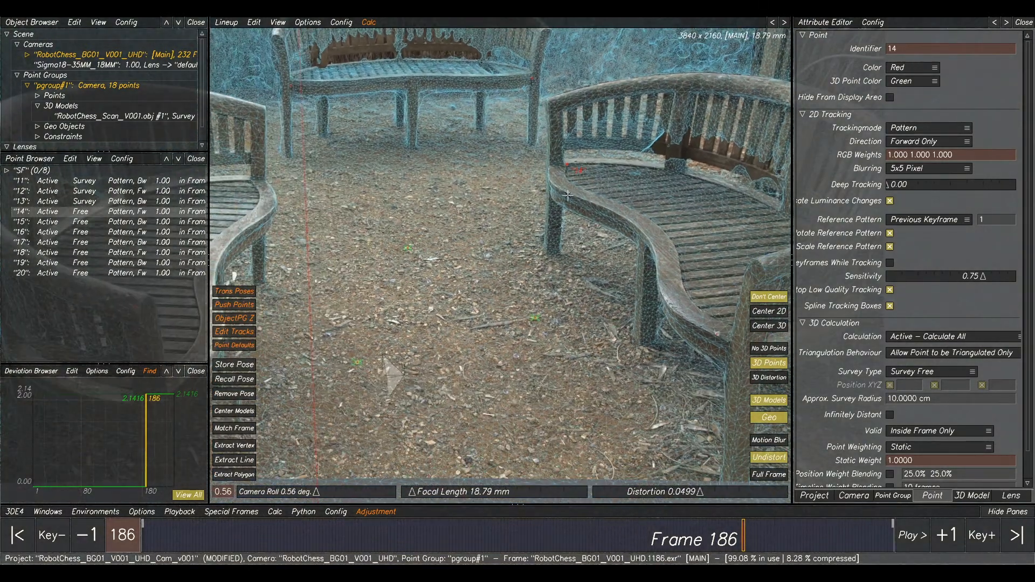
pyautogui.scroll(2, 568, 195)
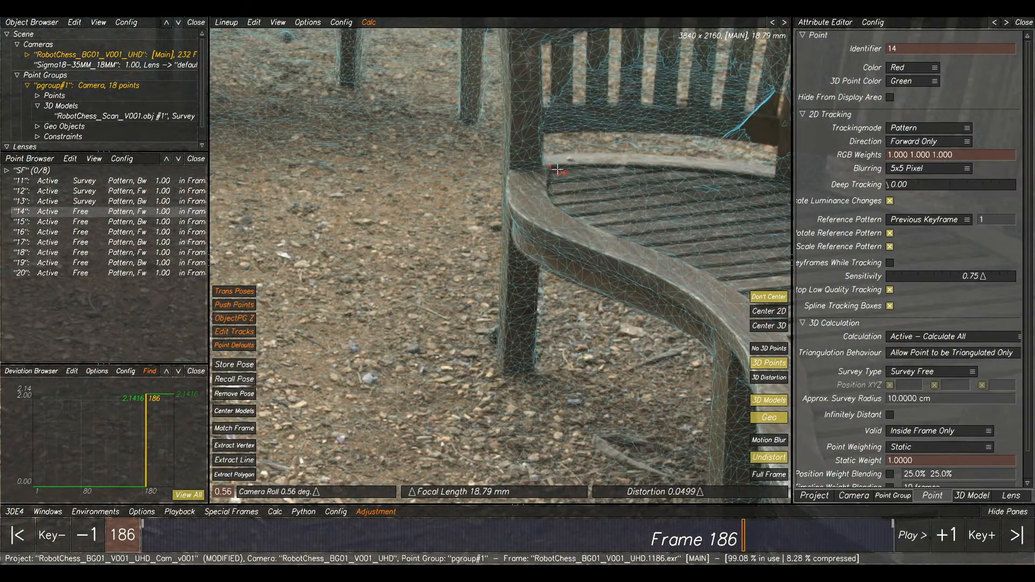
pyautogui.scroll(1, 557, 170)
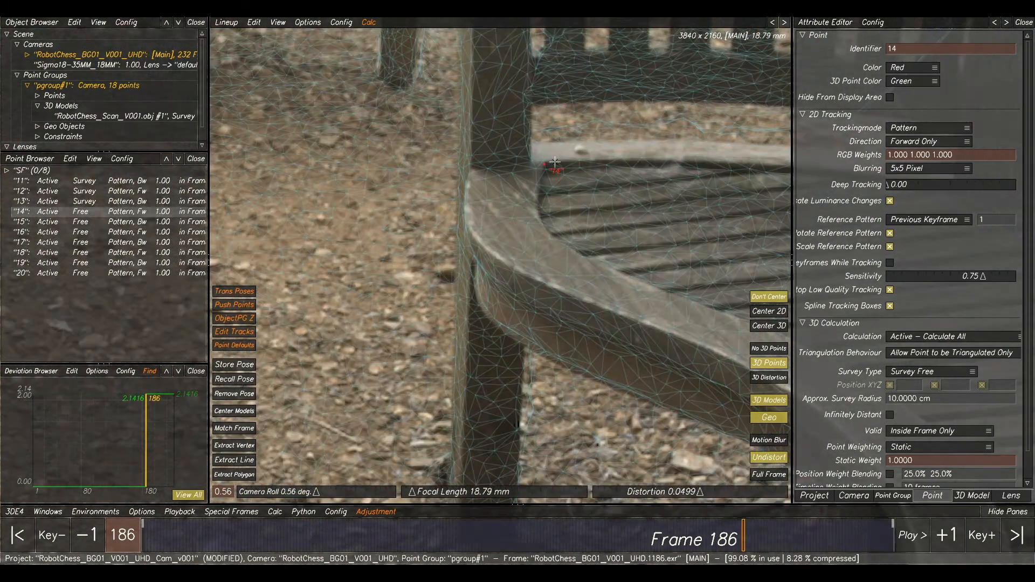
pyautogui.click(254, 21)
pyautogui.click(292, 101)
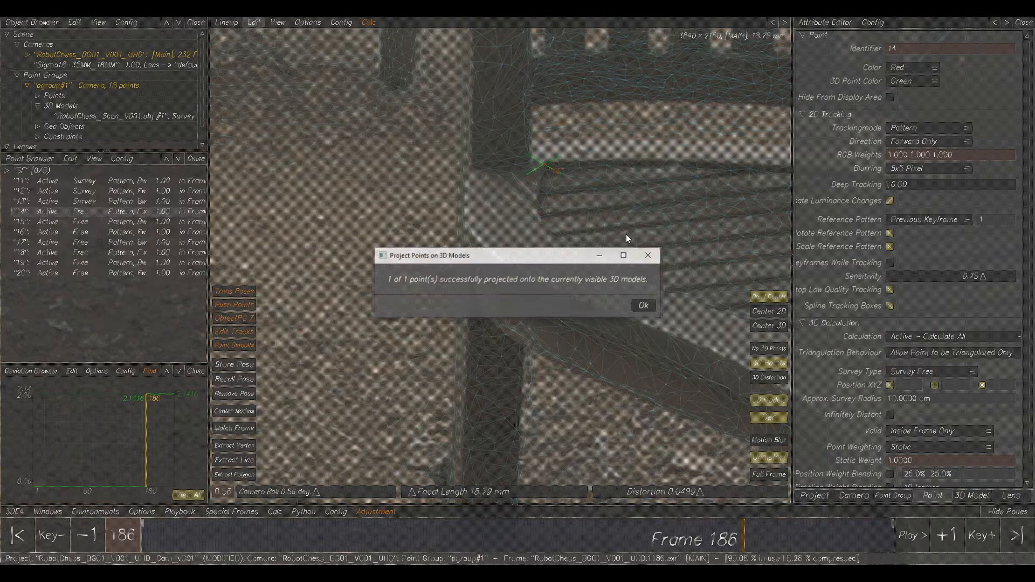
pyautogui.click(643, 303)
pyautogui.scroll(-2, 584, 221)
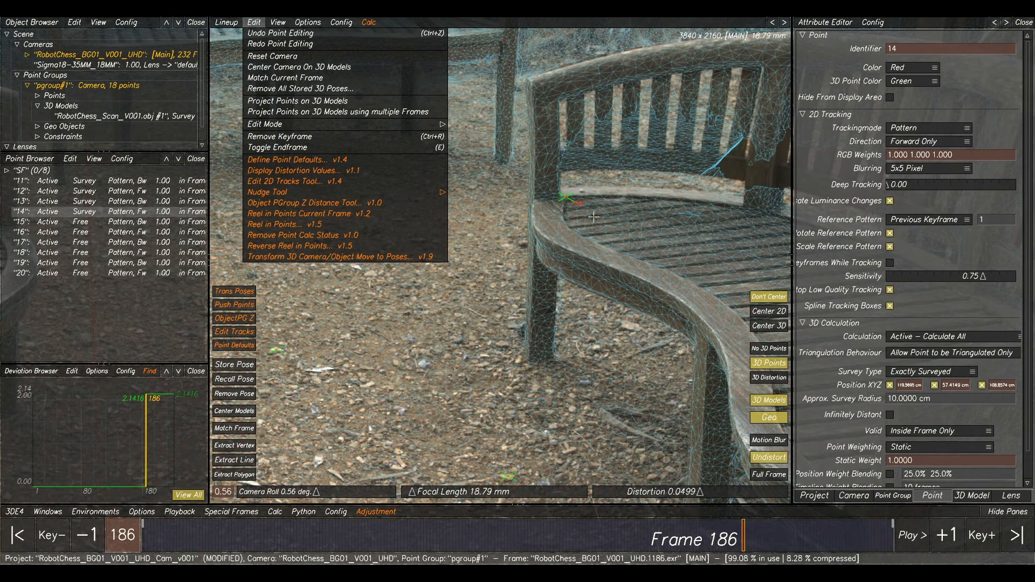
# - Check point 15 on the bench seat's front edge against its 2D track and project it onto the 3D scan model
pyautogui.click(135, 224)
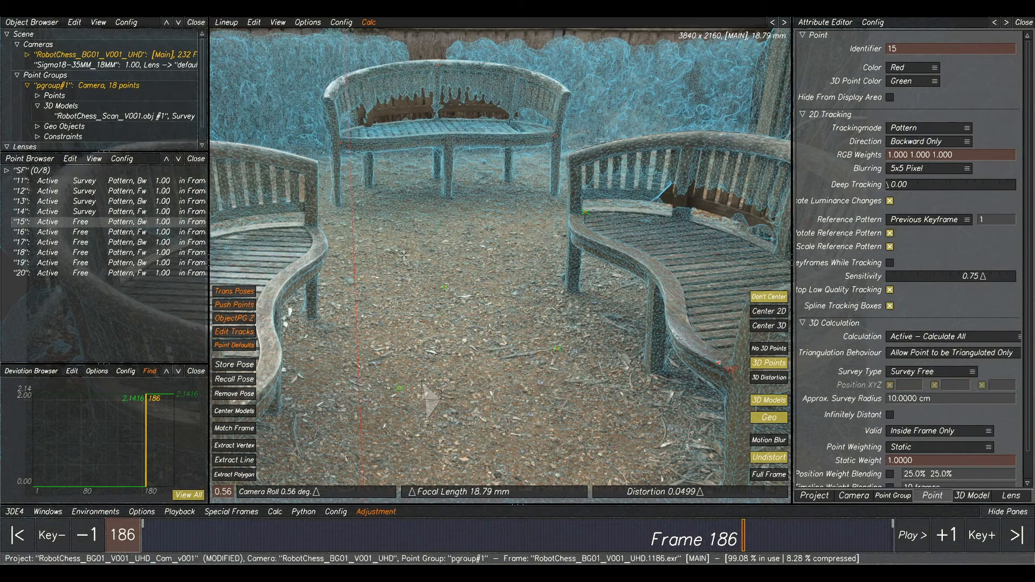
pyautogui.scroll(3, 598, 178)
pyautogui.scroll(-3, 599, 178)
pyautogui.scroll(2, 419, 221)
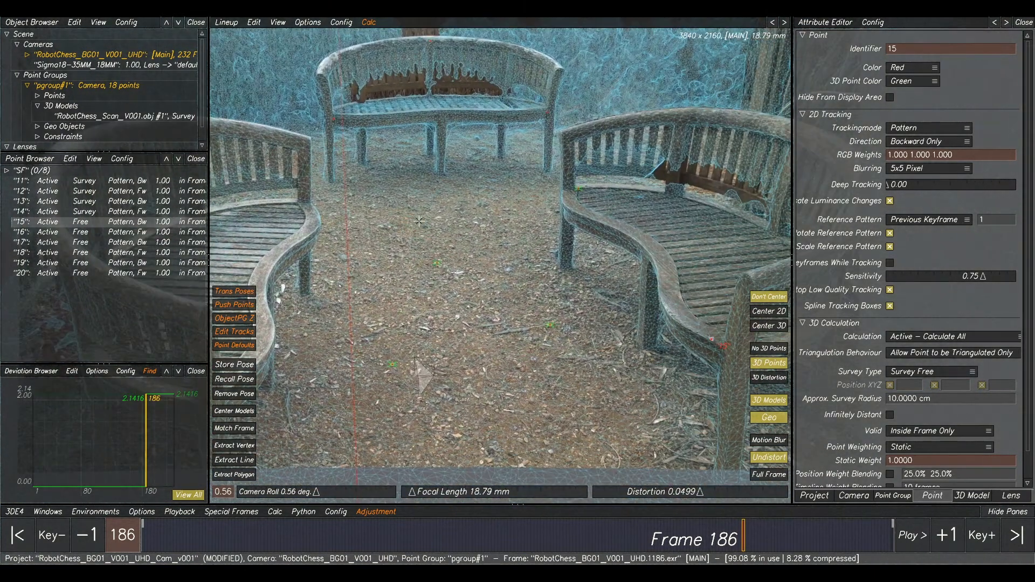
pyautogui.press('F2')
pyautogui.scroll(3, 516, 257)
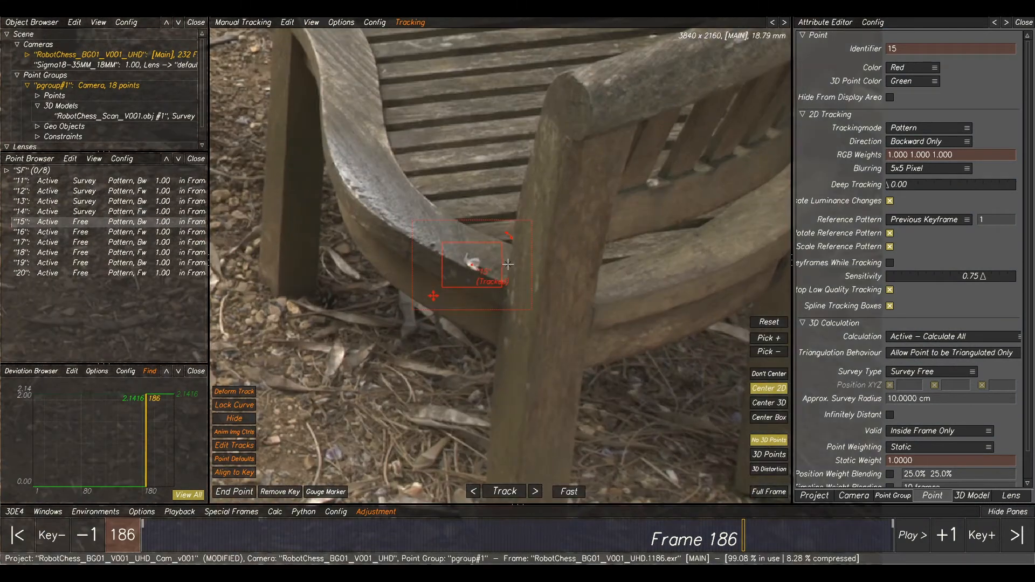
pyautogui.press('F2')
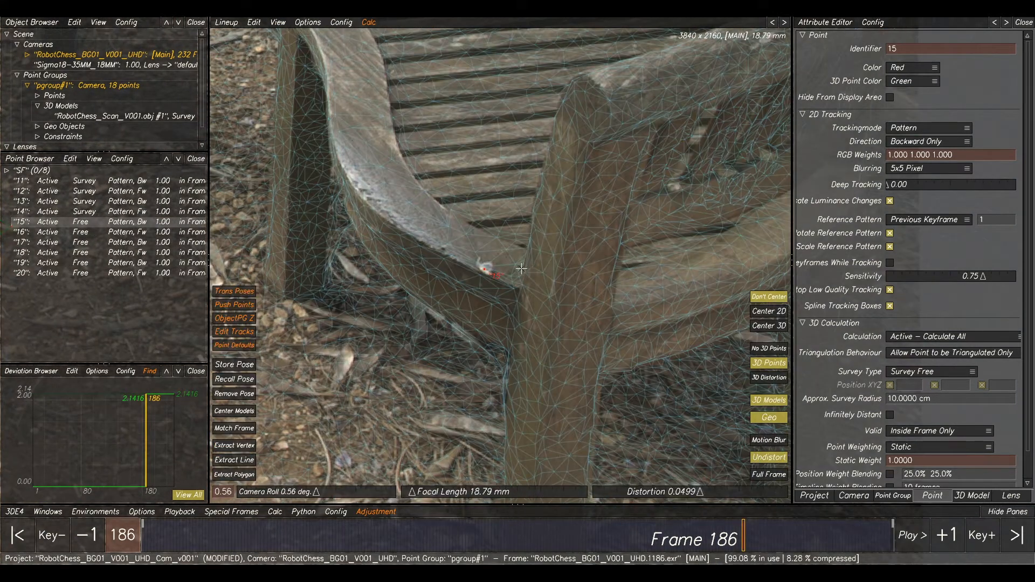
pyautogui.click(253, 24)
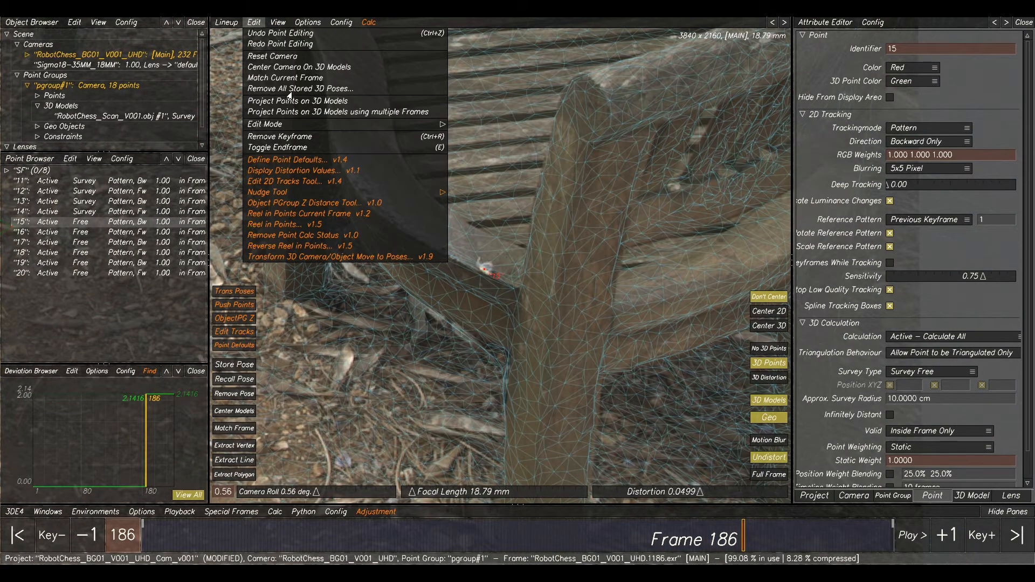
pyautogui.click(292, 103)
pyautogui.click(638, 310)
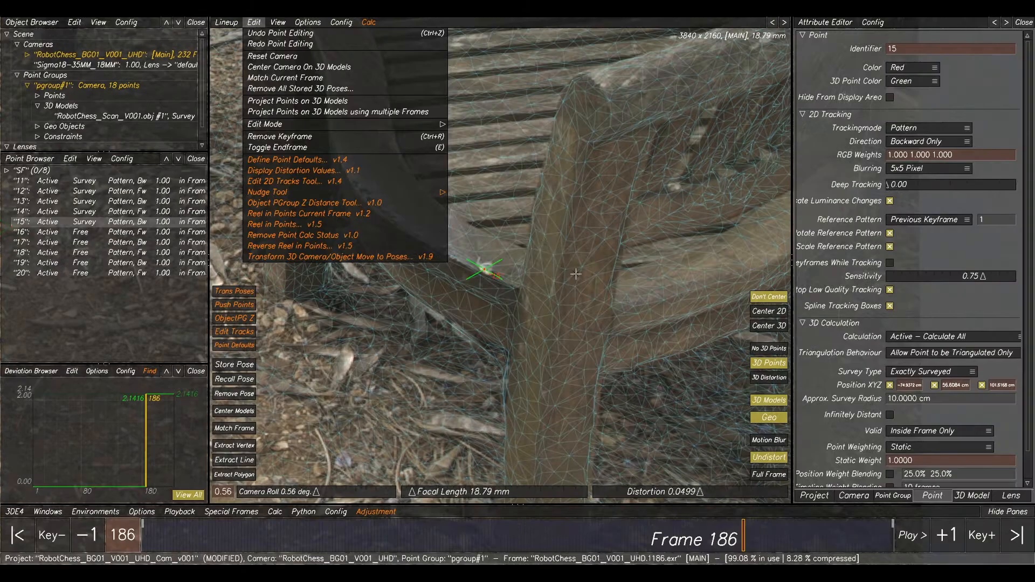
# - Select point 16 on the opposite bench's backrest and project it onto the 3D scan model
pyautogui.click(108, 235)
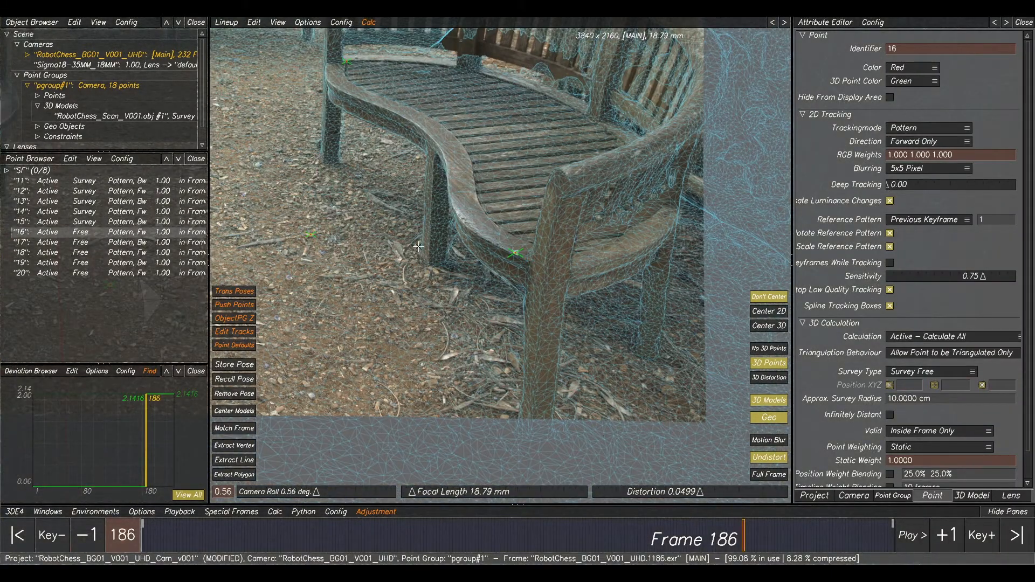
pyautogui.scroll(-5, 228, 210)
pyautogui.moveTo(302, 178); pyautogui.dragTo(318, 238, button='middle')
pyautogui.scroll(5, 356, 102)
pyautogui.scroll(4, 357, 101)
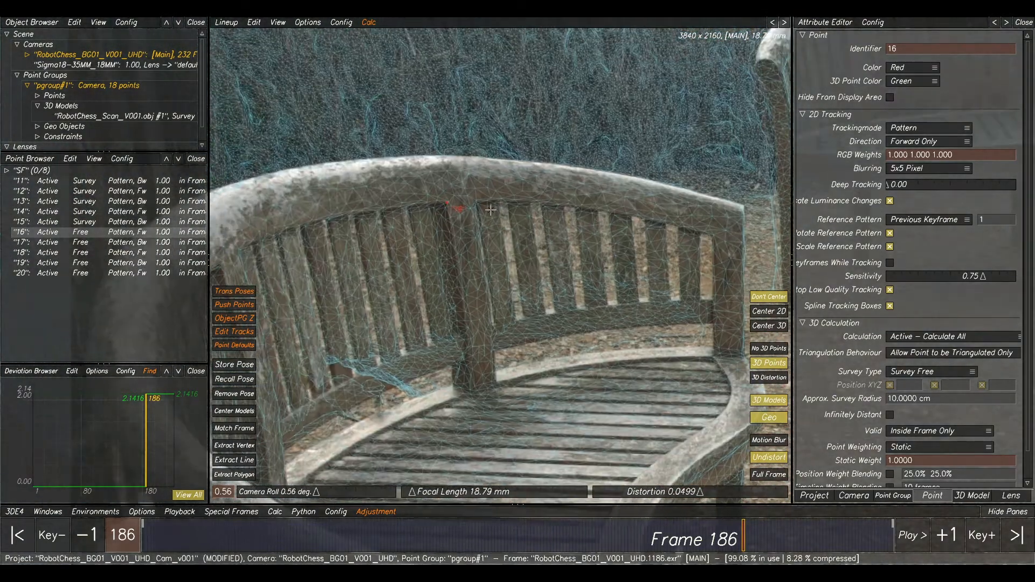
pyautogui.click(253, 24)
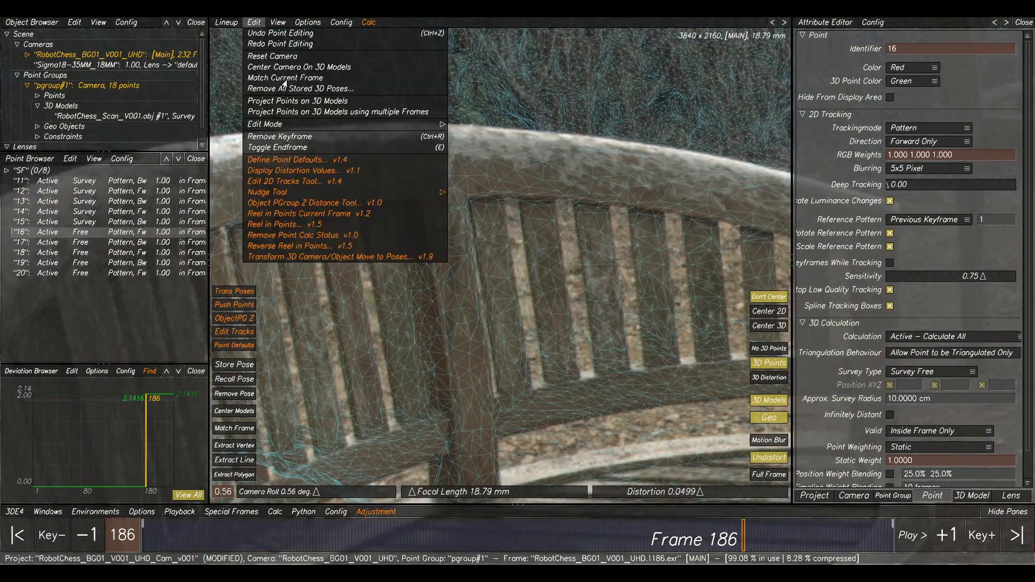
pyautogui.click(293, 102)
pyautogui.click(637, 306)
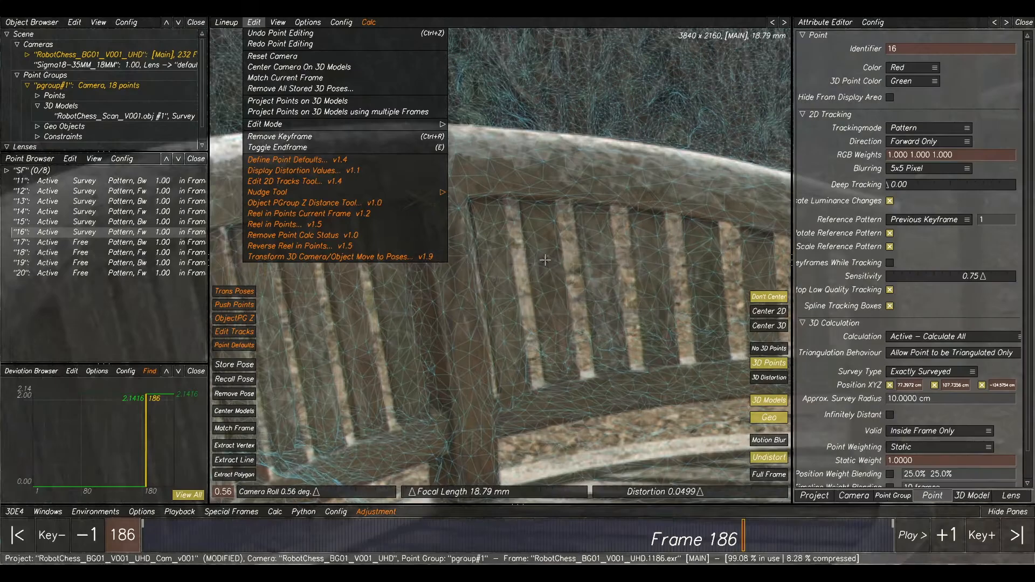
# - Select points 17 to 20 and project them together onto the 3D scan model
pyautogui.click(103, 247)
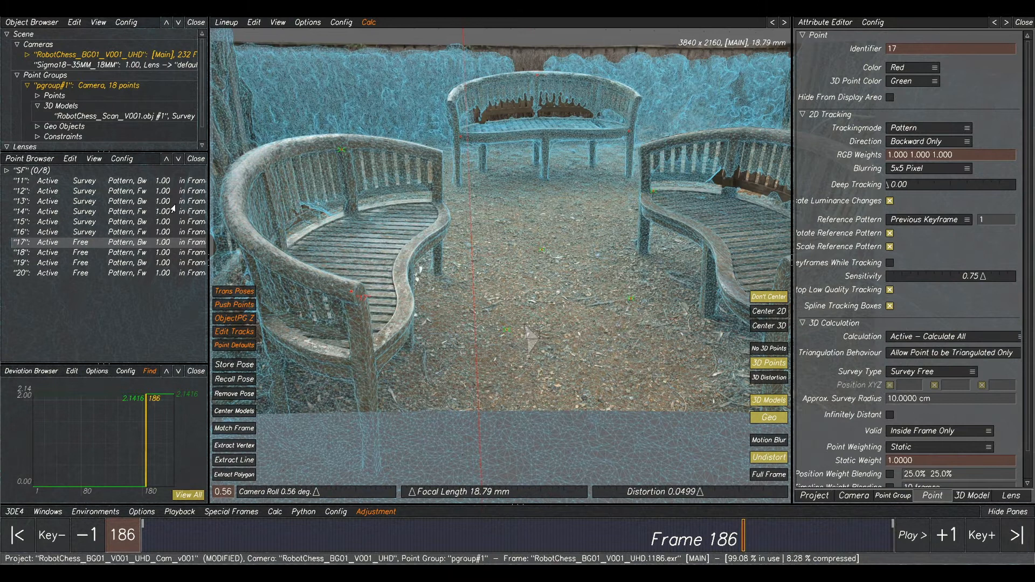
pyautogui.keyDown('shift'); pyautogui.click(108, 273); pyautogui.keyUp('shift')
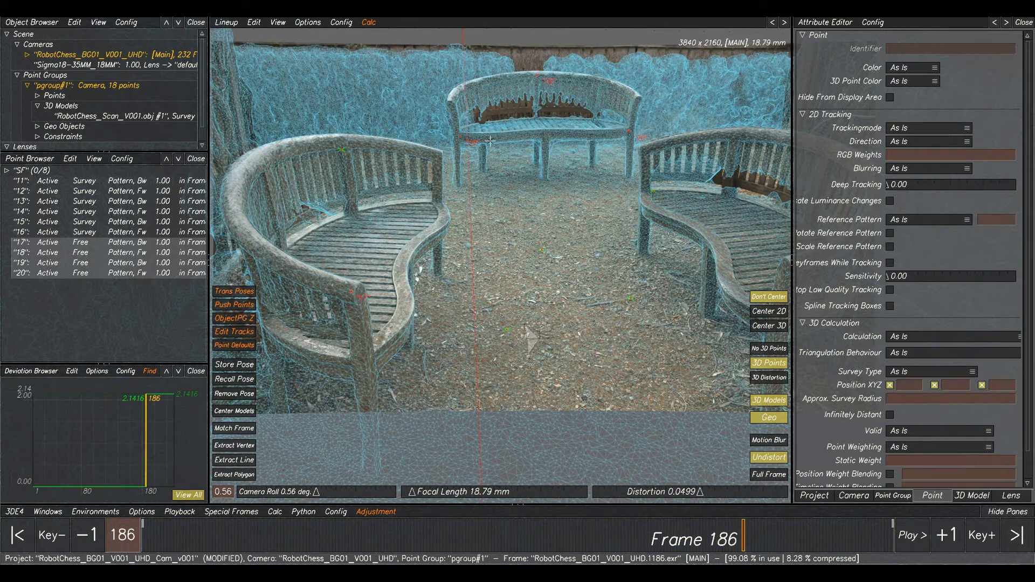
pyautogui.click(255, 23)
pyautogui.click(303, 102)
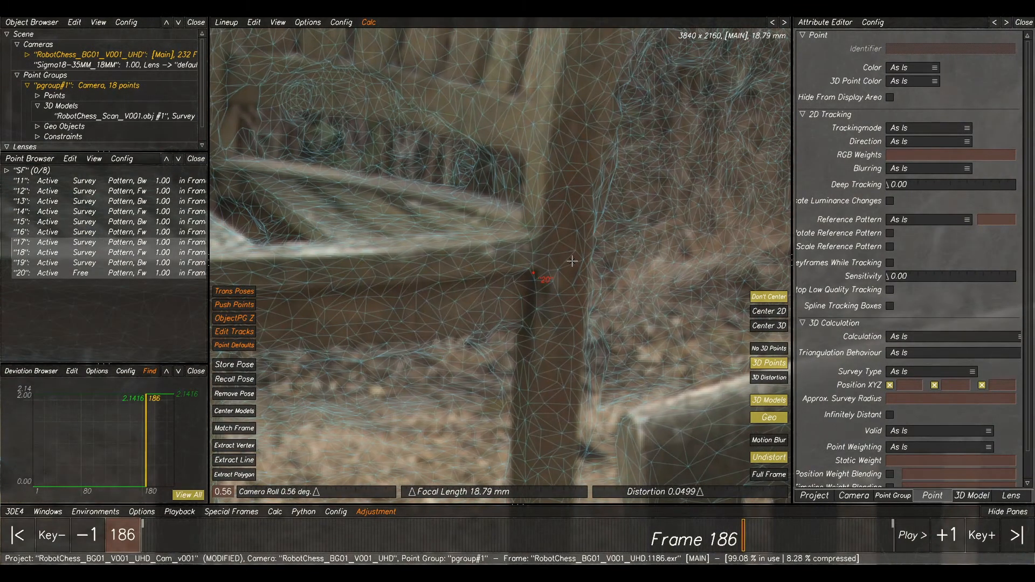
# - Select only point 20 at the far bench's leg joint and project it onto the 3D scan model again
pyautogui.moveTo(572, 261); pyautogui.dragTo(508, 289)
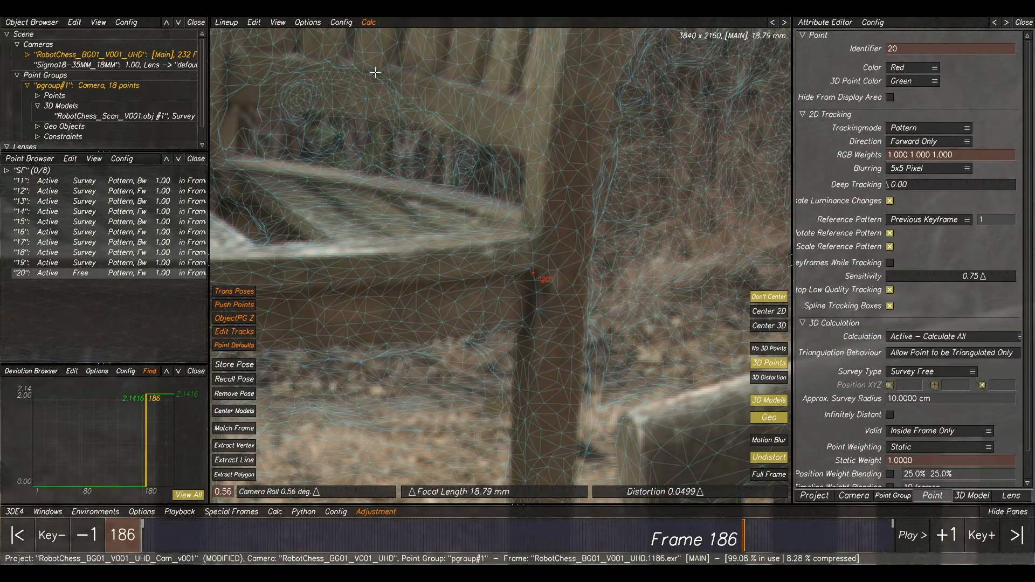
pyautogui.click(252, 22)
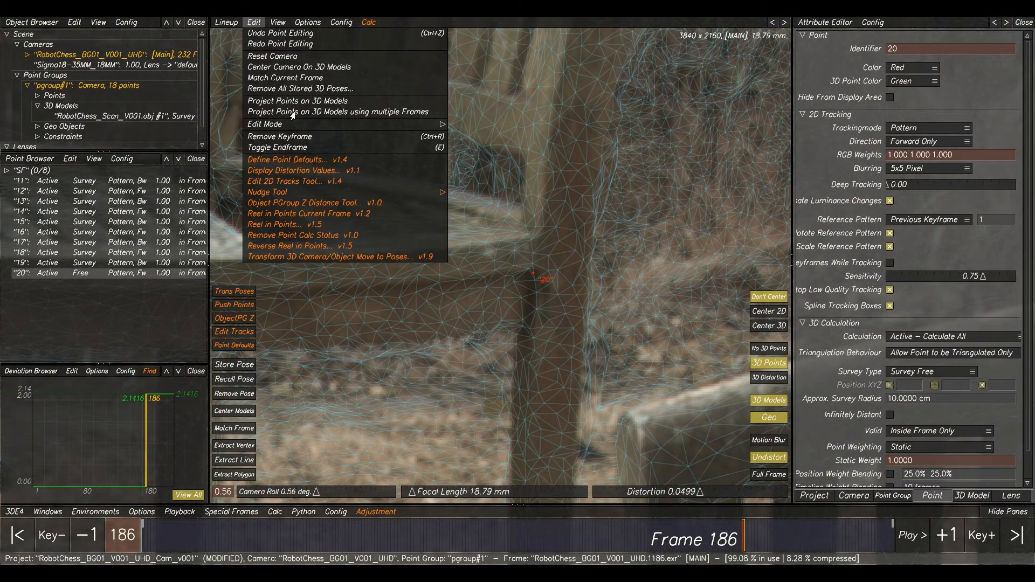
pyautogui.click(295, 101)
pyautogui.click(645, 306)
pyautogui.click(254, 22)
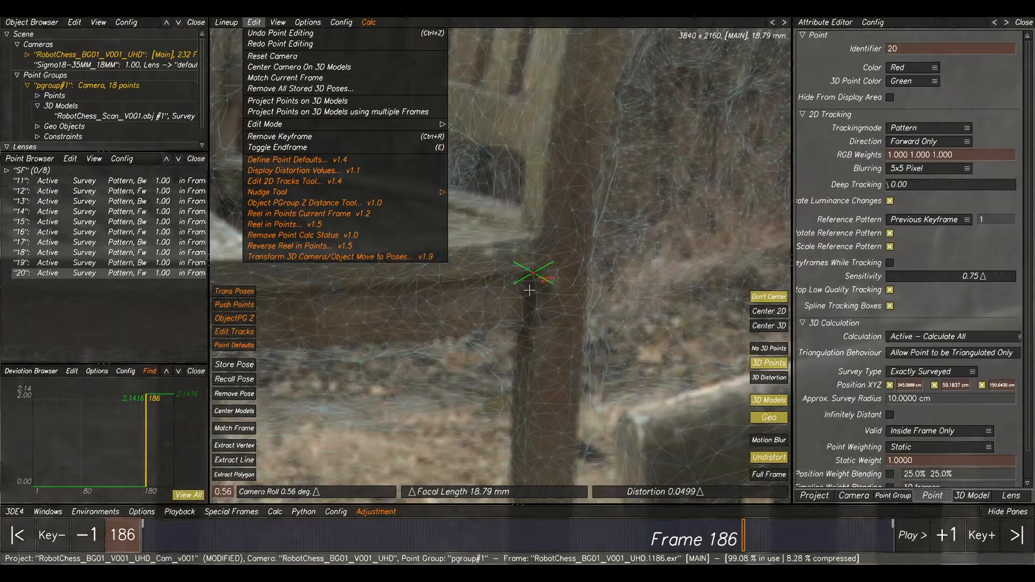
# - Select points 11 to 20 and examine their projected positions on the scan in the 3D view and the enlarged lineup
pyautogui.click(135, 180)
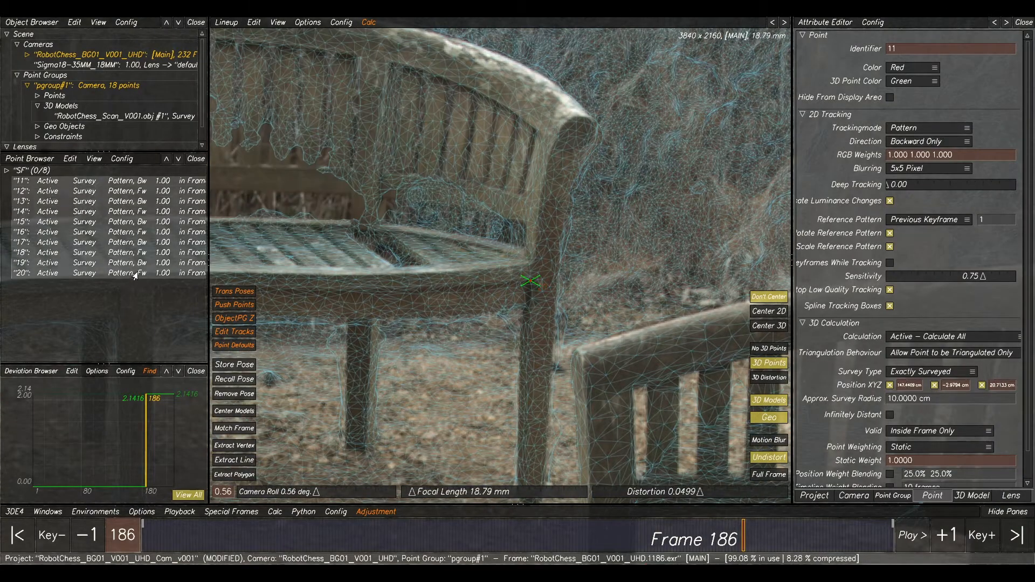
pyautogui.keyDown('shift'); pyautogui.click(135, 273); pyautogui.keyUp('shift')
pyautogui.press('F3')
pyautogui.moveTo(532, 219); pyautogui.dragTo(473, 225)
pyautogui.moveTo(494, 137); pyautogui.dragTo(416, 267)
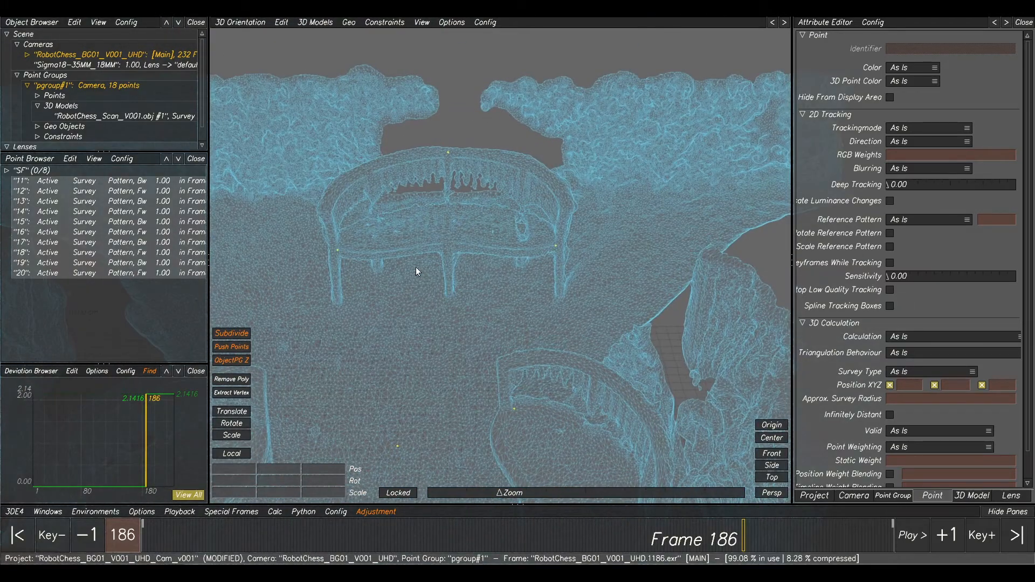
pyautogui.moveTo(585, 334); pyautogui.dragTo(552, 226)
pyautogui.press('F6')
pyautogui.scroll(-5, 631, 227)
pyautogui.moveTo(567, 258); pyautogui.dragTo(600, 233, button='middle')
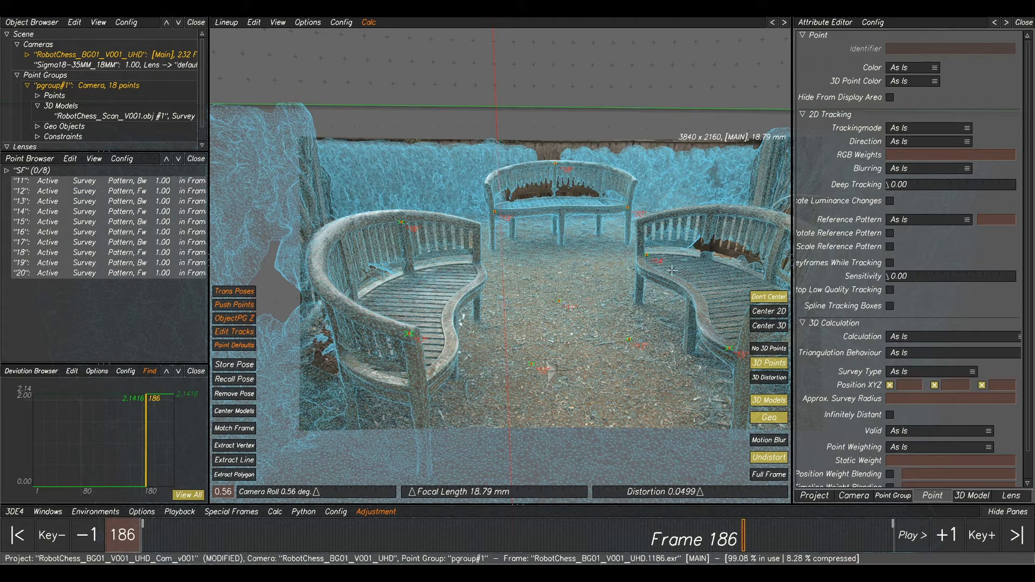
pyautogui.press('Tab')
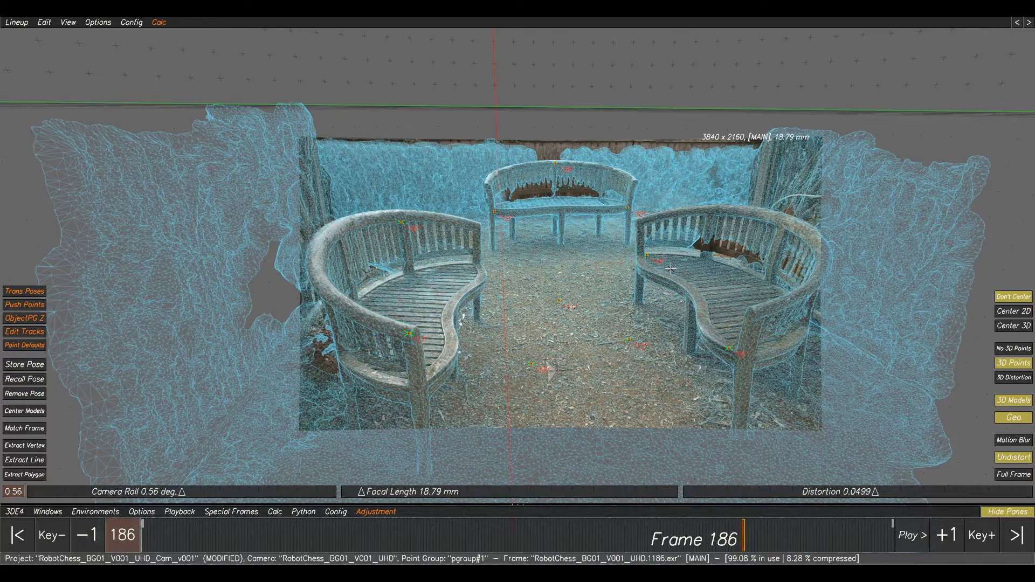
# - Calculate the camera solve from the surveyed points, inspect the camera path from several angles, and accept the result
pyautogui.hotkey('alt', 'c')
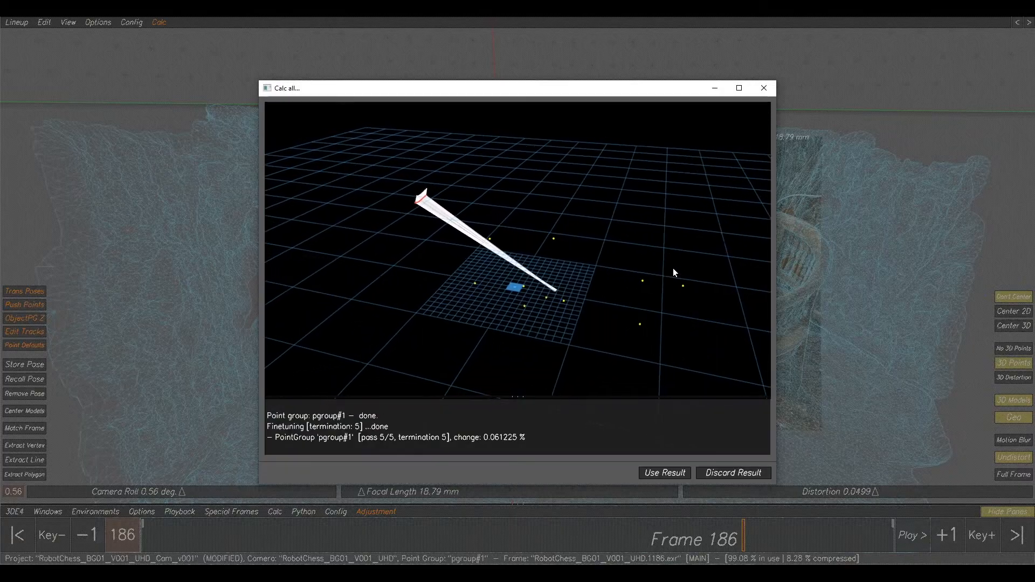
pyautogui.keyDown('alt'); pyautogui.moveTo(438, 240); pyautogui.dragTo(485, 278); pyautogui.keyUp('alt')
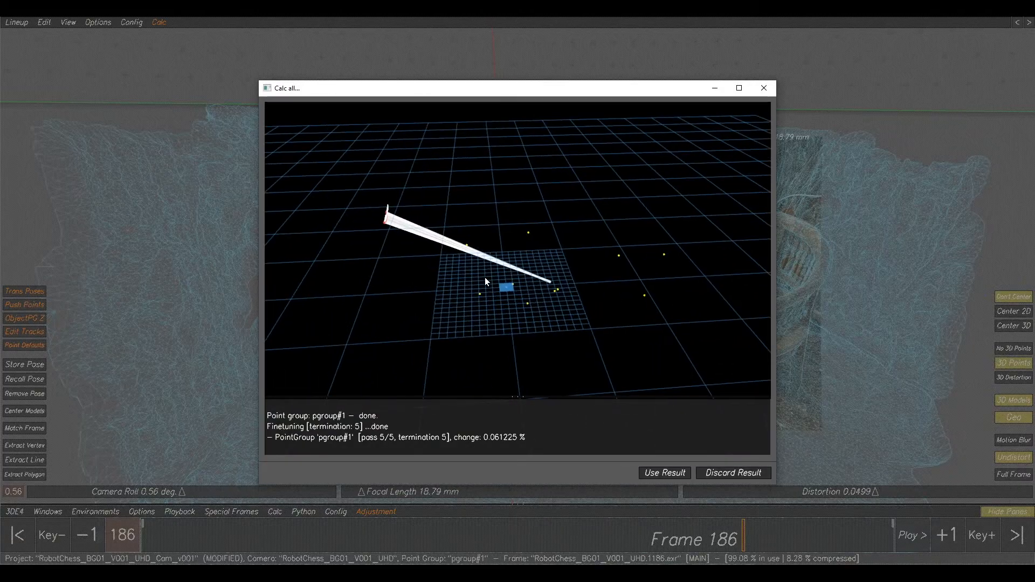
pyautogui.keyDown('alt'); pyautogui.moveTo(438, 285); pyautogui.dragTo(616, 344, button='right'); pyautogui.keyUp('alt')
pyautogui.keyDown('alt'); pyautogui.moveTo(456, 294); pyautogui.dragTo(642, 258); pyautogui.keyUp('alt')
pyautogui.keyDown('alt'); pyautogui.moveTo(406, 316); pyautogui.dragTo(492, 281, button='middle'); pyautogui.keyUp('alt')
pyautogui.keyDown('alt'); pyautogui.moveTo(491, 280); pyautogui.dragTo(673, 358); pyautogui.keyUp('alt')
pyautogui.keyDown('alt'); pyautogui.moveTo(672, 358); pyautogui.dragTo(675, 321, button='right'); pyautogui.keyUp('alt')
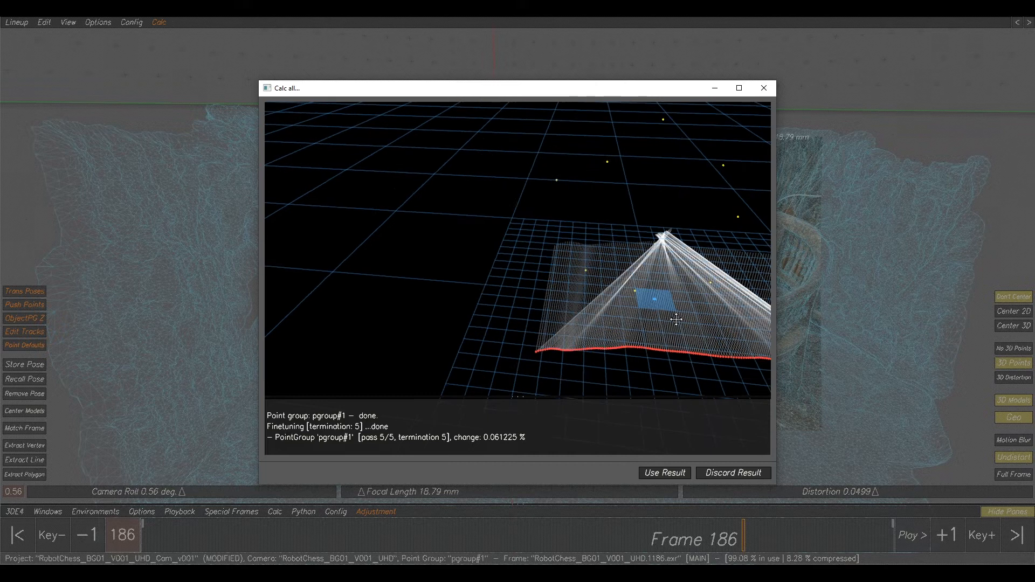
pyautogui.keyDown('alt'); pyautogui.moveTo(674, 322); pyautogui.dragTo(504, 235, button='middle'); pyautogui.keyUp('alt')
pyautogui.keyDown('alt'); pyautogui.moveTo(428, 196); pyautogui.dragTo(497, 295, button='middle'); pyautogui.keyUp('alt')
pyautogui.moveTo(635, 287)
pyautogui.keyDown('alt'); pyautogui.mouseDown()
pyautogui.moveTo(675, 316)
pyautogui.moveTo(627, 289)
pyautogui.moveTo(643, 288)
pyautogui.mouseUp(); pyautogui.keyUp('alt')
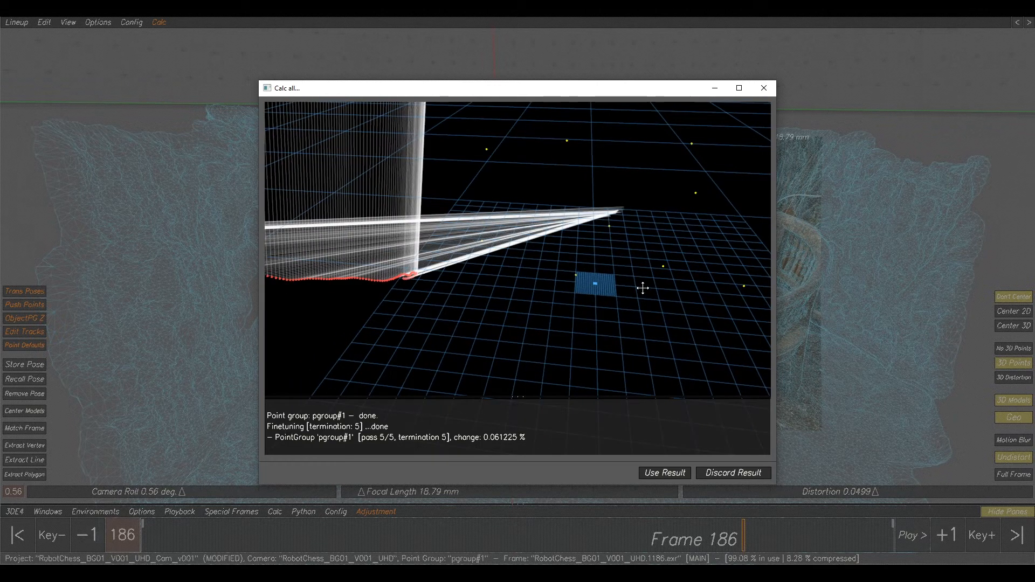
pyautogui.keyDown('alt'); pyautogui.moveTo(461, 295); pyautogui.dragTo(602, 280); pyautogui.keyUp('alt')
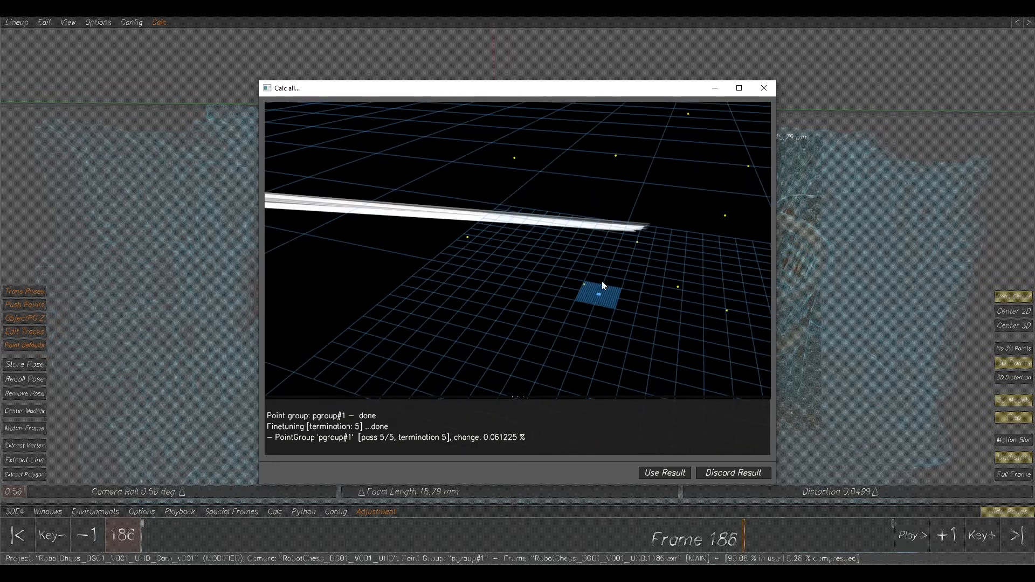
pyautogui.keyDown('alt'); pyautogui.moveTo(639, 276); pyautogui.dragTo(454, 298, button='middle'); pyautogui.keyUp('alt')
pyautogui.keyDown('alt'); pyautogui.moveTo(521, 268); pyautogui.dragTo(494, 299); pyautogui.keyUp('alt')
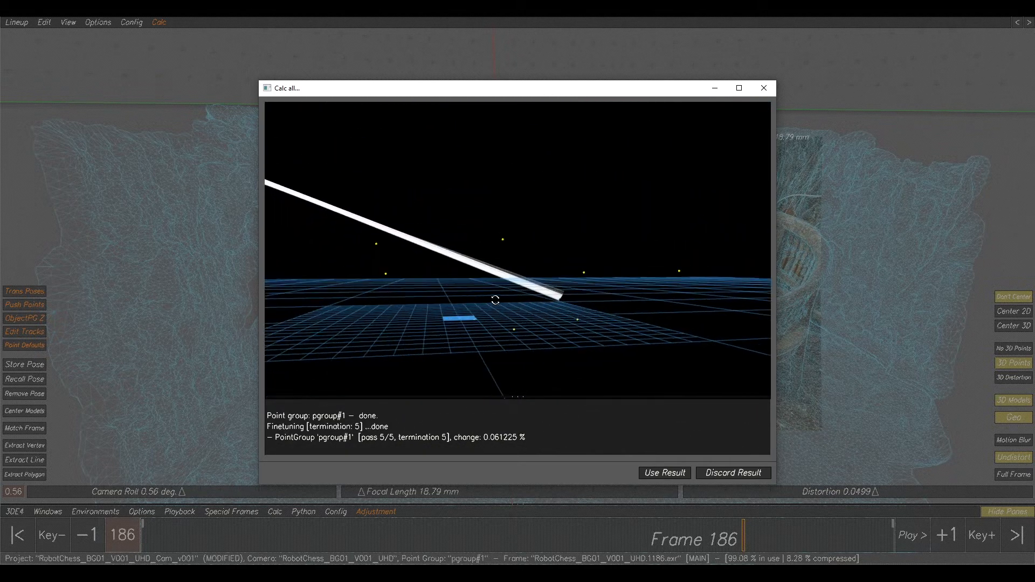
pyautogui.click(664, 474)
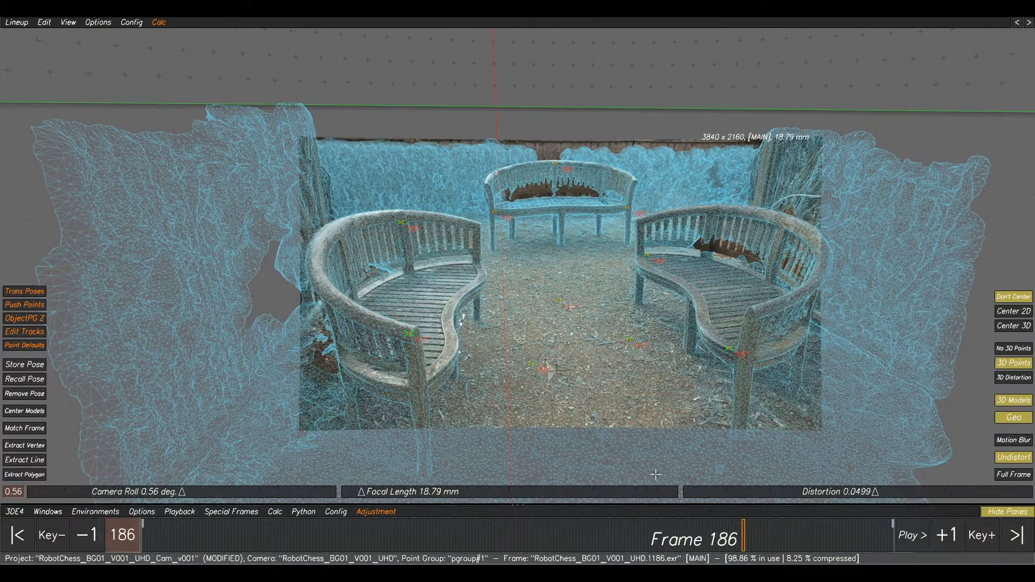
# - Deselect all points and play the shot in the lineup view to check the scan alignment against the plate
pyautogui.scroll(-5, 584, 294)
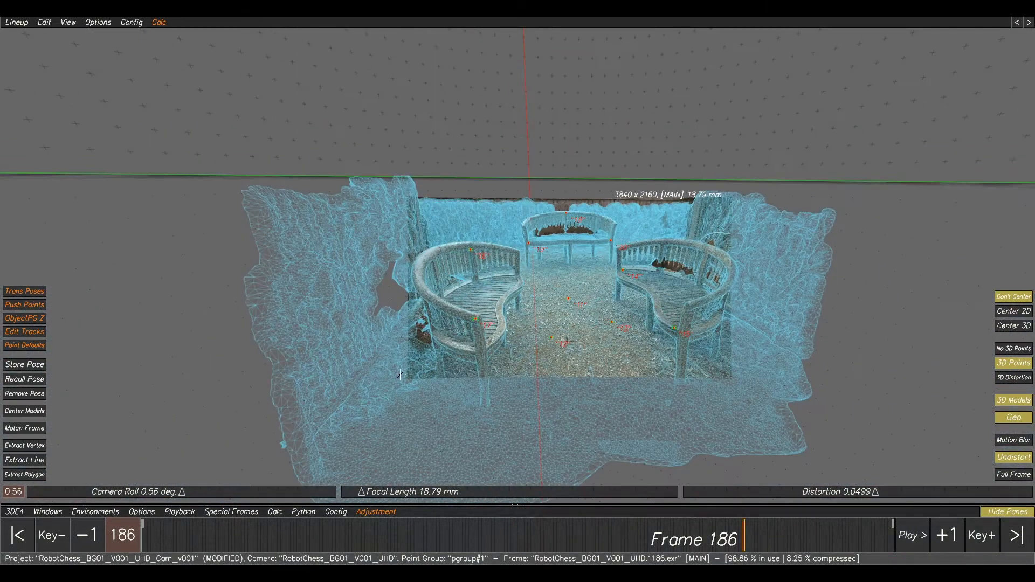
pyautogui.click(89, 512)
pyautogui.click(82, 414)
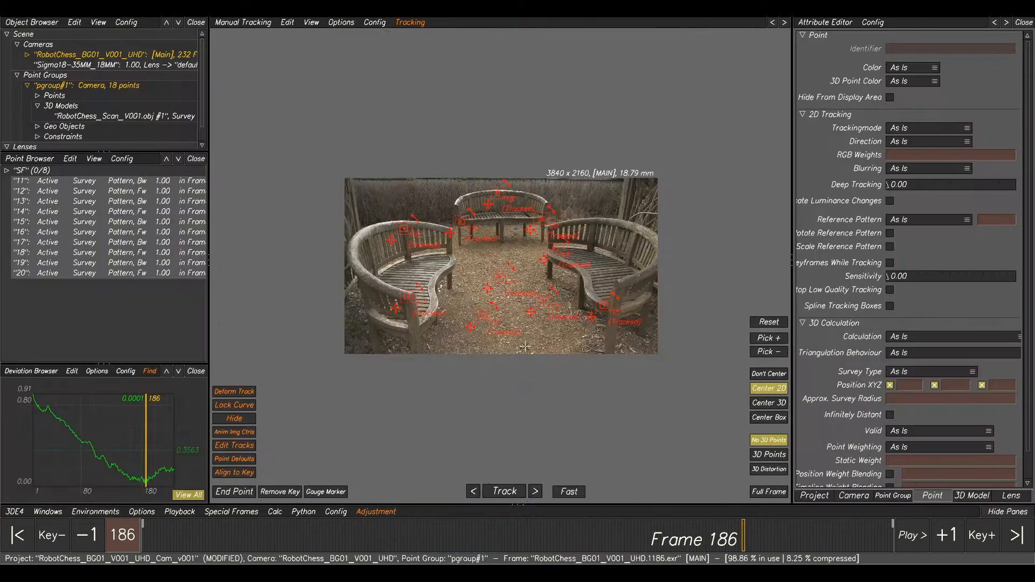
pyautogui.scroll(3, 459, 223)
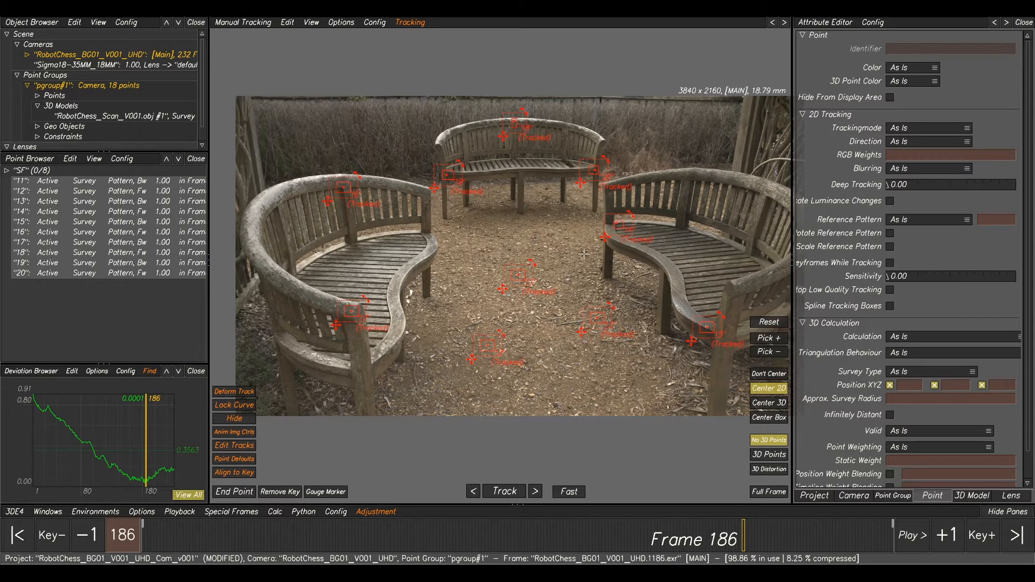
pyautogui.press('F2')
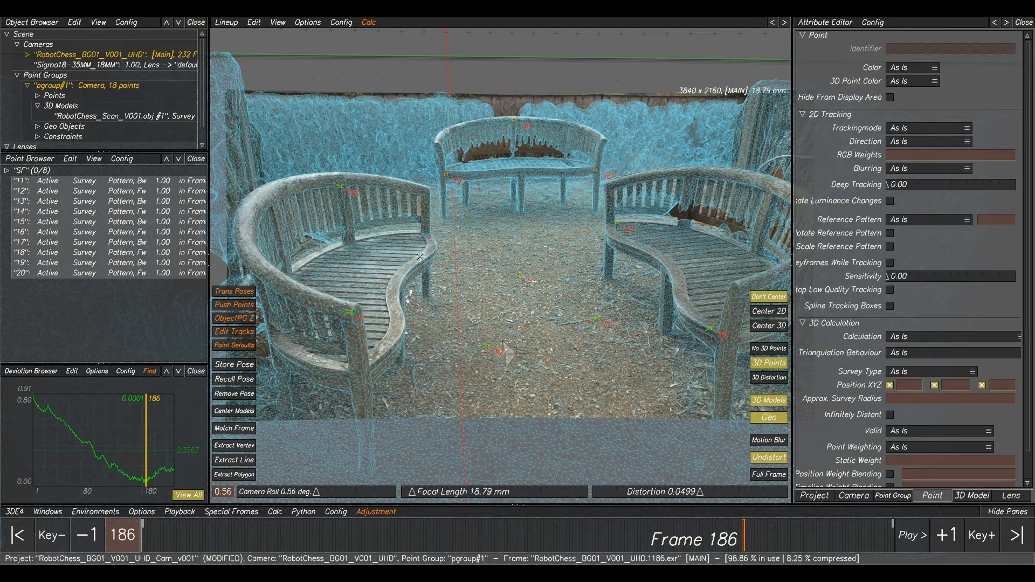
pyautogui.click(464, 271)
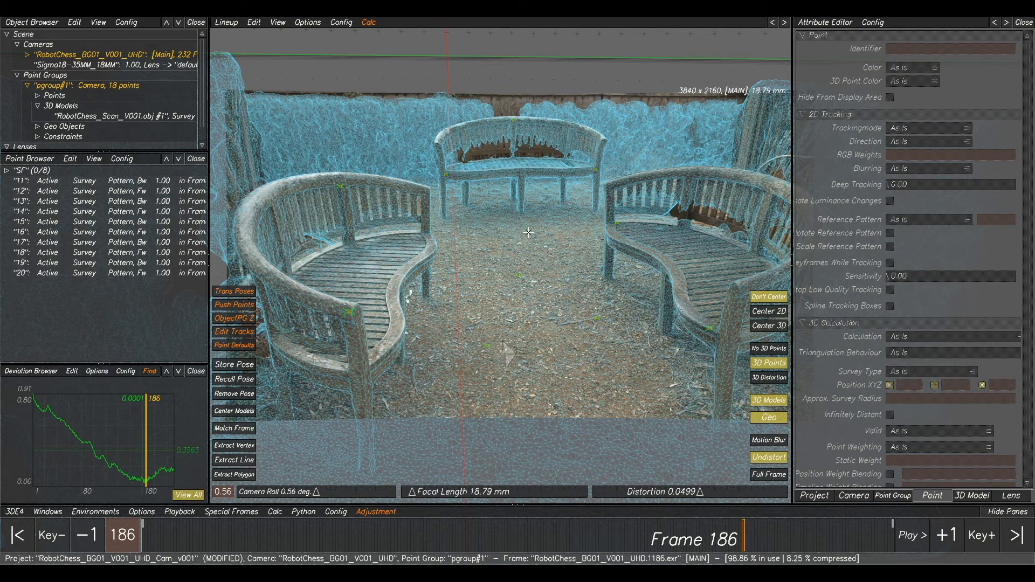
pyautogui.press('space')
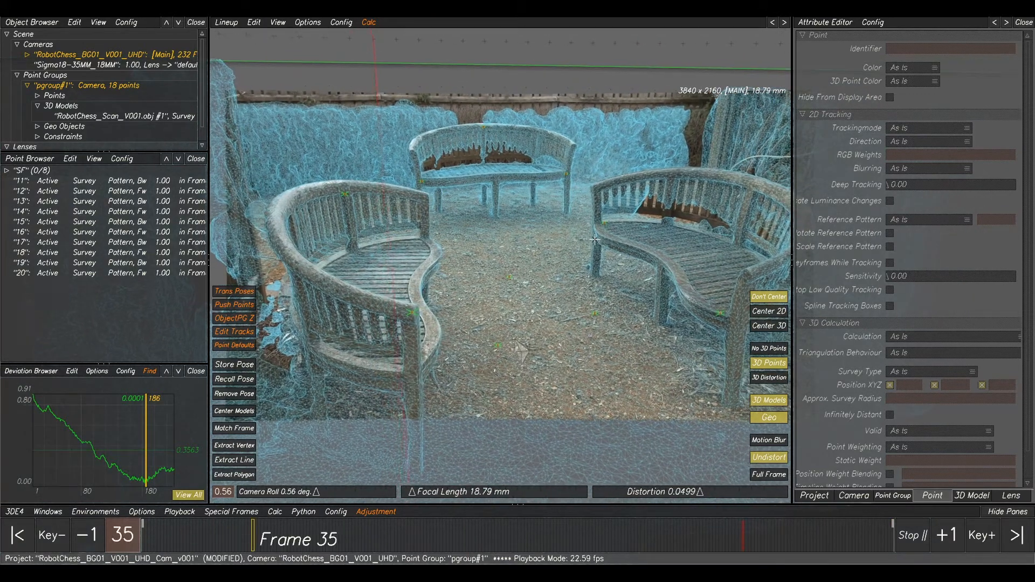
pyautogui.press('space')
# - Show point deviation curves for active points only and fit all curves in the deviation graph
pyautogui.moveTo(125, 461); pyautogui.dragTo(67, 429, button='middle')
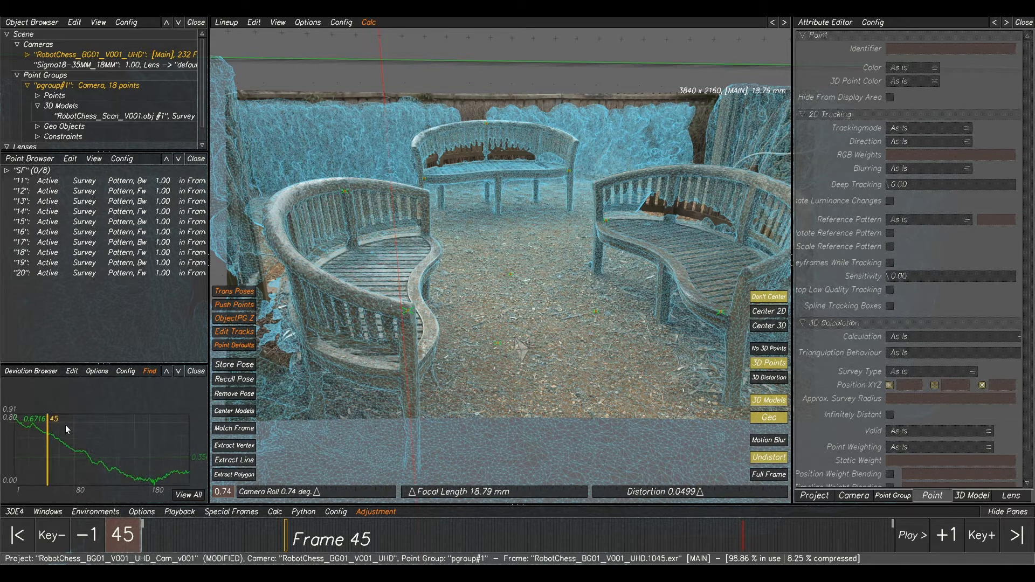
pyautogui.moveTo(171, 471); pyautogui.dragTo(114, 441, button='middle')
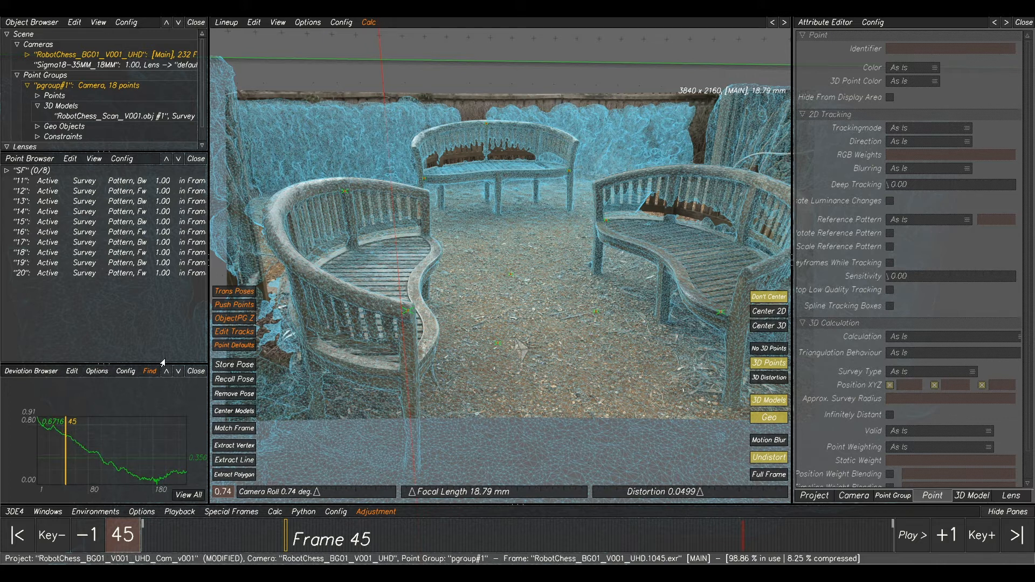
pyautogui.click(31, 372)
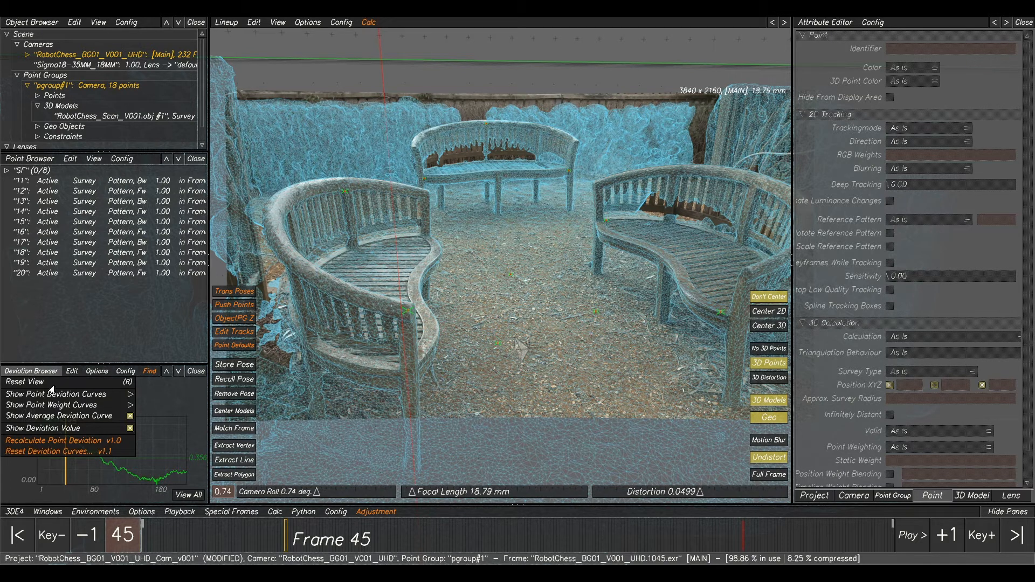
pyautogui.moveTo(54, 398)
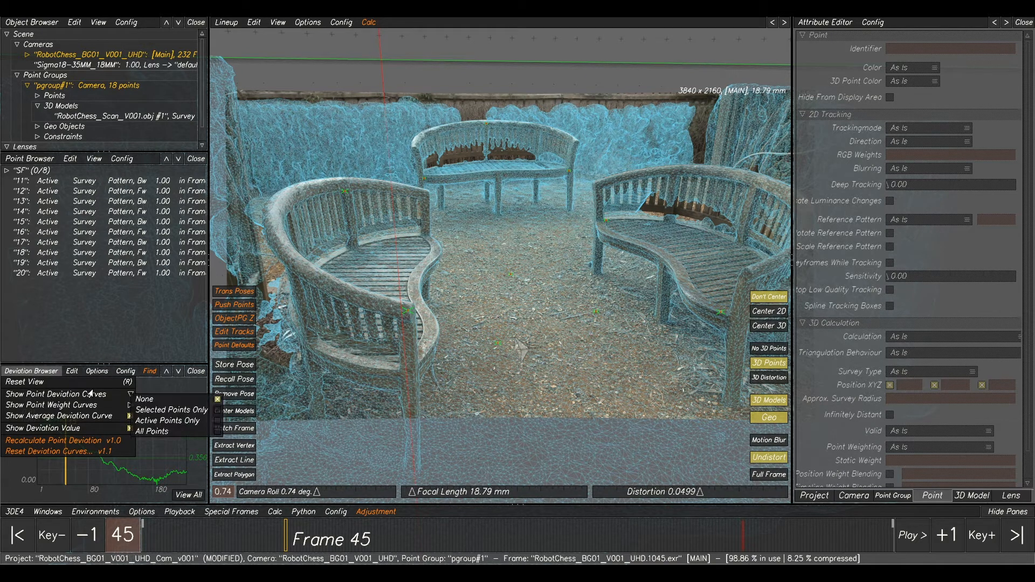
pyautogui.click(162, 422)
pyautogui.click(186, 495)
# - Select point 14 by its curve, the highest one at the start of the deviation graph
pyautogui.moveTo(161, 465); pyautogui.dragTo(72, 403, button='middle')
pyautogui.click(54, 407)
pyautogui.click(66, 401)
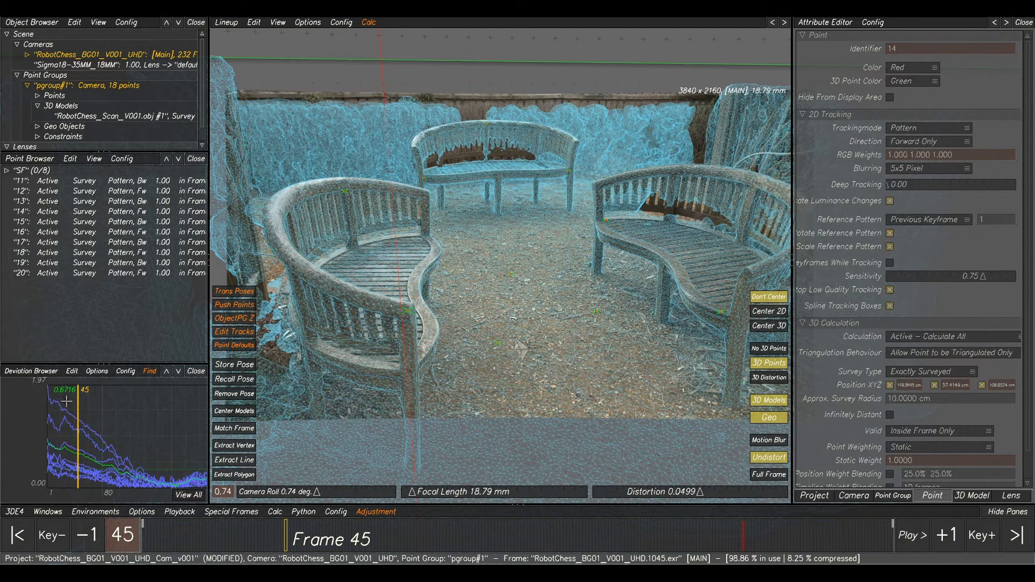
pyautogui.click(56, 404)
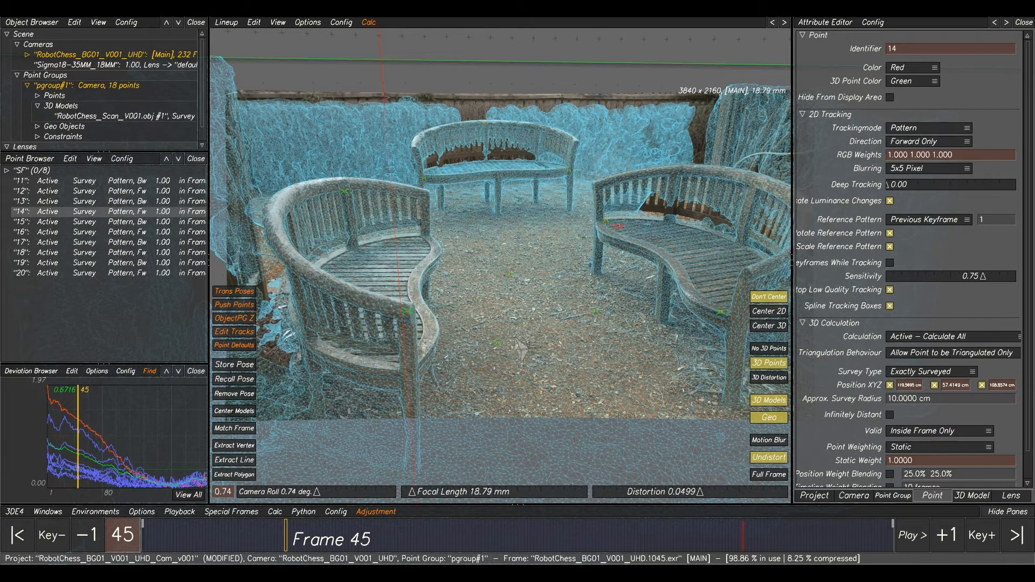
# - Clear and rerun the fine adaptive focal length adjustment, transfer its parameters to the project, and recalculate the solve
pyautogui.moveTo(408, 562)
pyautogui.click(494, 527)
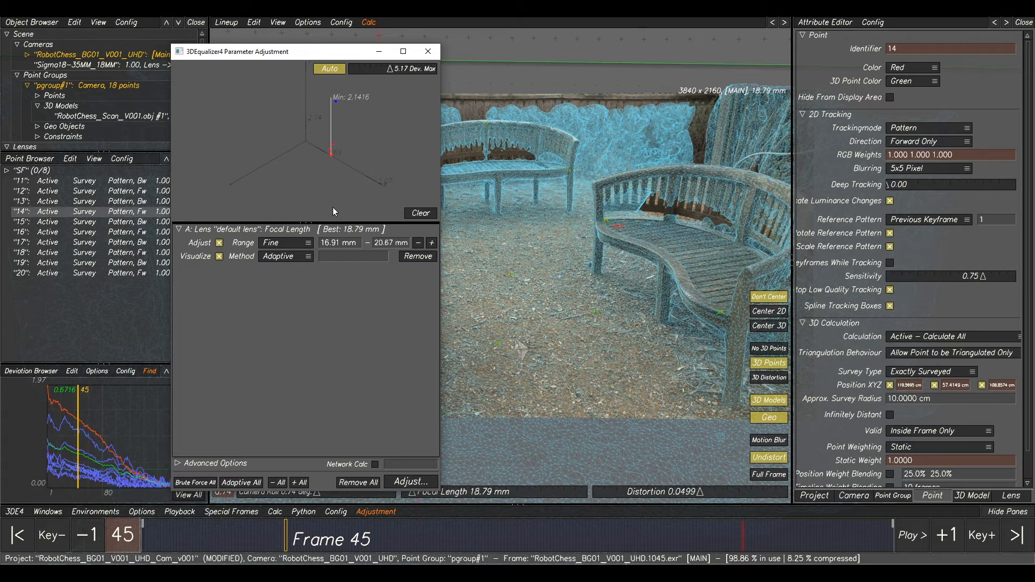
pyautogui.click(423, 218)
pyautogui.click(419, 481)
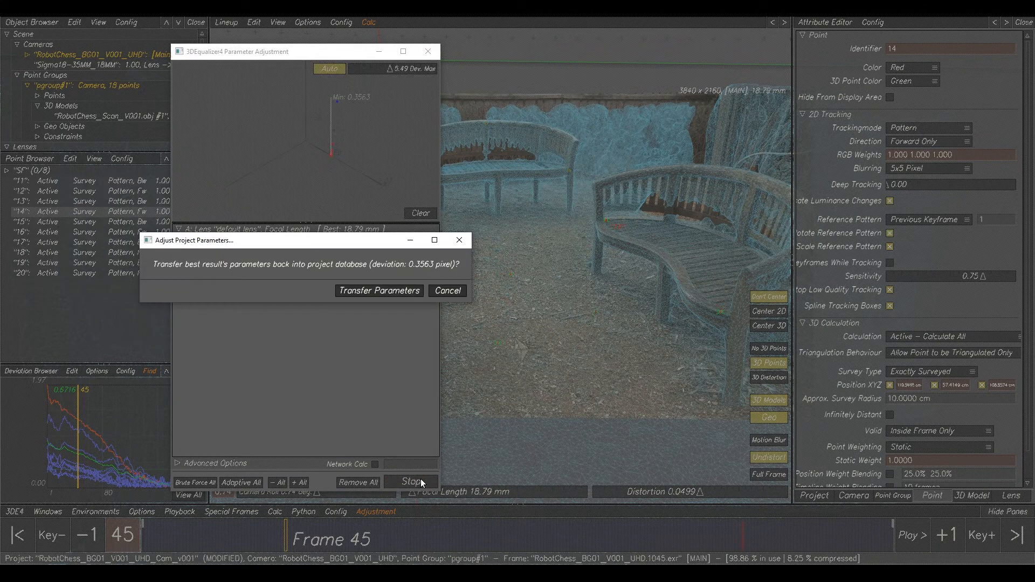
pyautogui.click(403, 291)
pyautogui.click(571, 288)
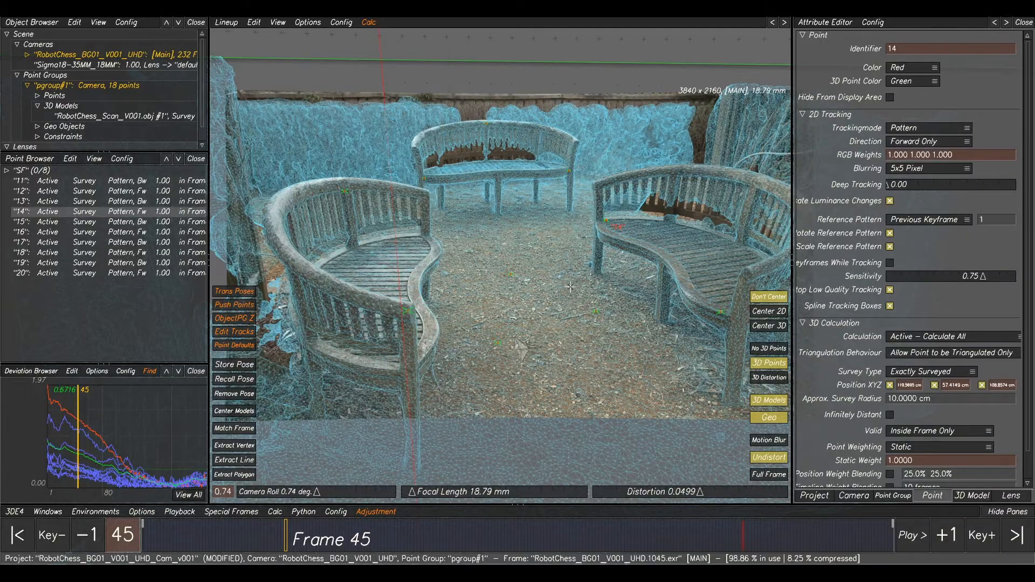
pyautogui.hotkey('alt', 'c')
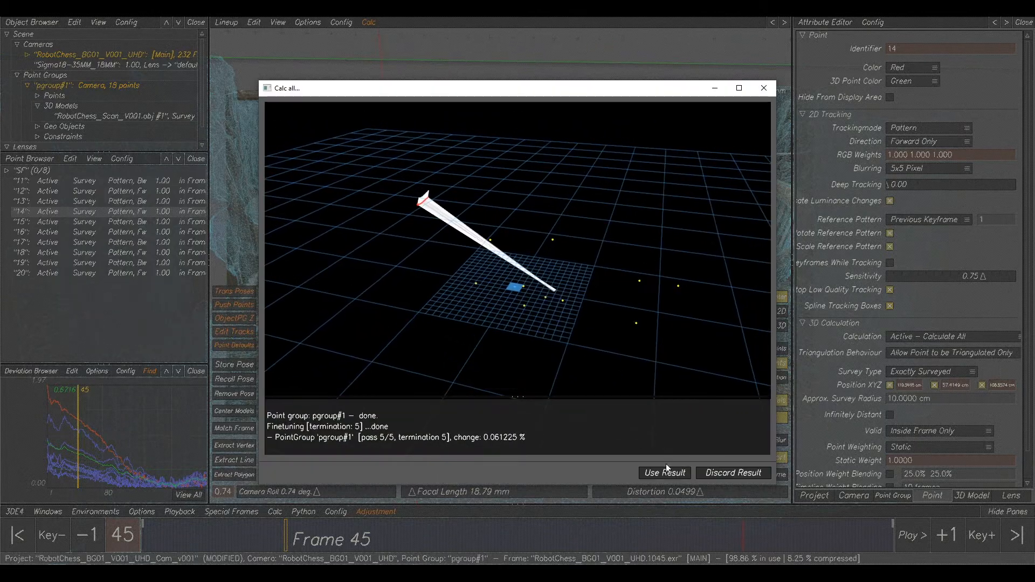
pyautogui.click(664, 473)
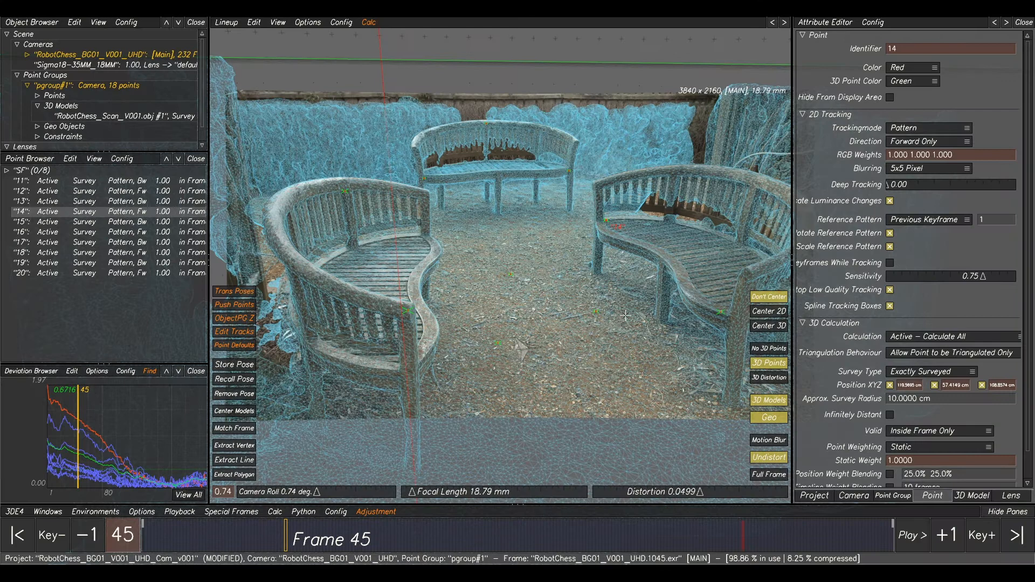
# - Inspect point 14 at the bench's seat corner and set its survey type to Survey Free
pyautogui.scroll(6, 545, 233)
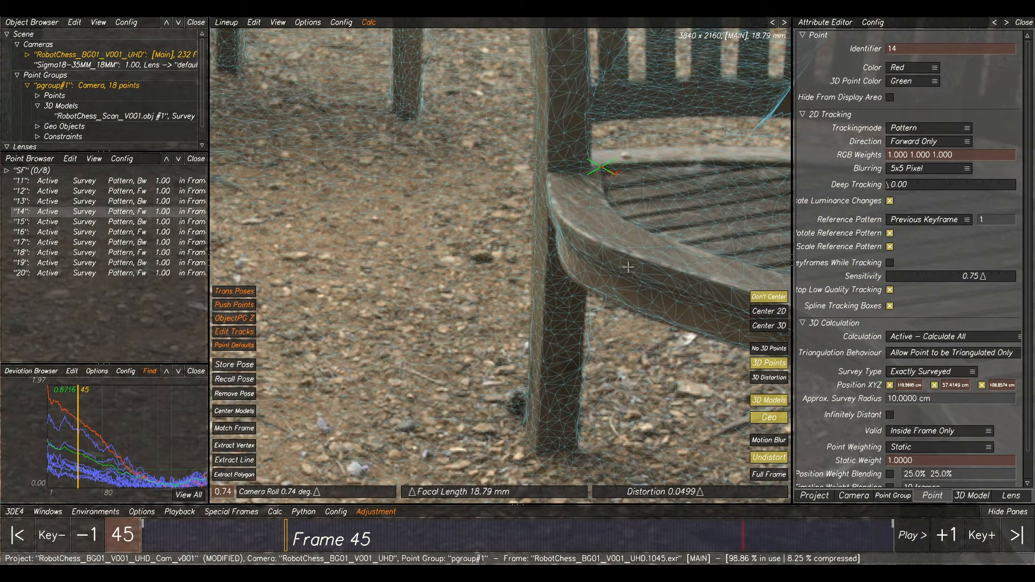
pyautogui.moveTo(670, 166); pyautogui.dragTo(580, 234, button='middle')
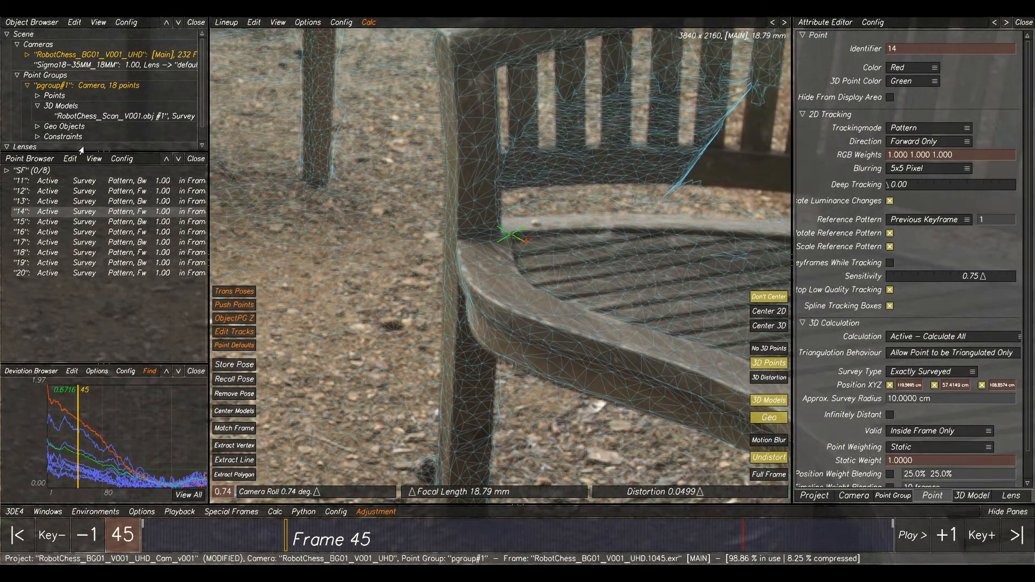
pyautogui.rightClick(119, 216)
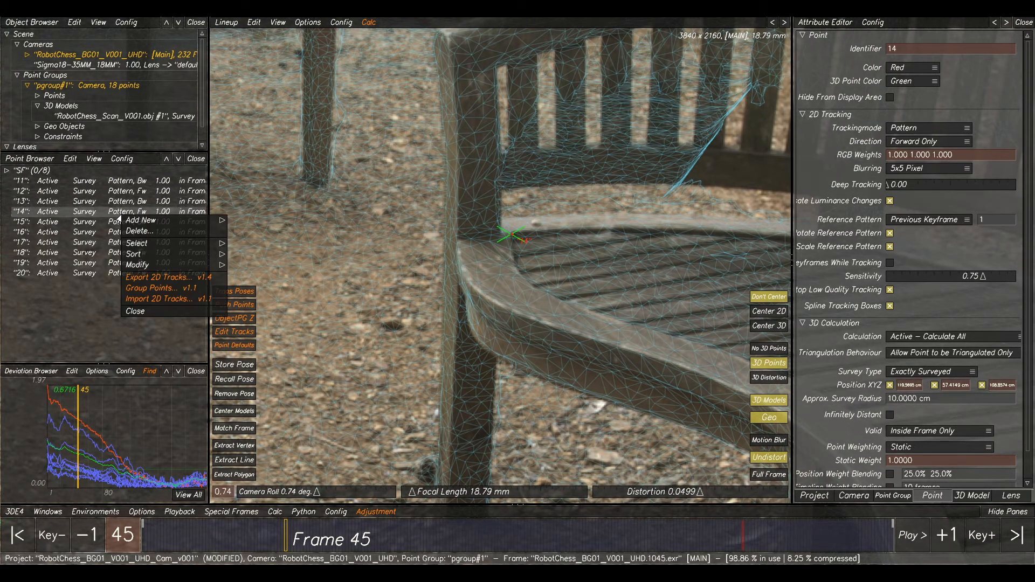
pyautogui.click(150, 265)
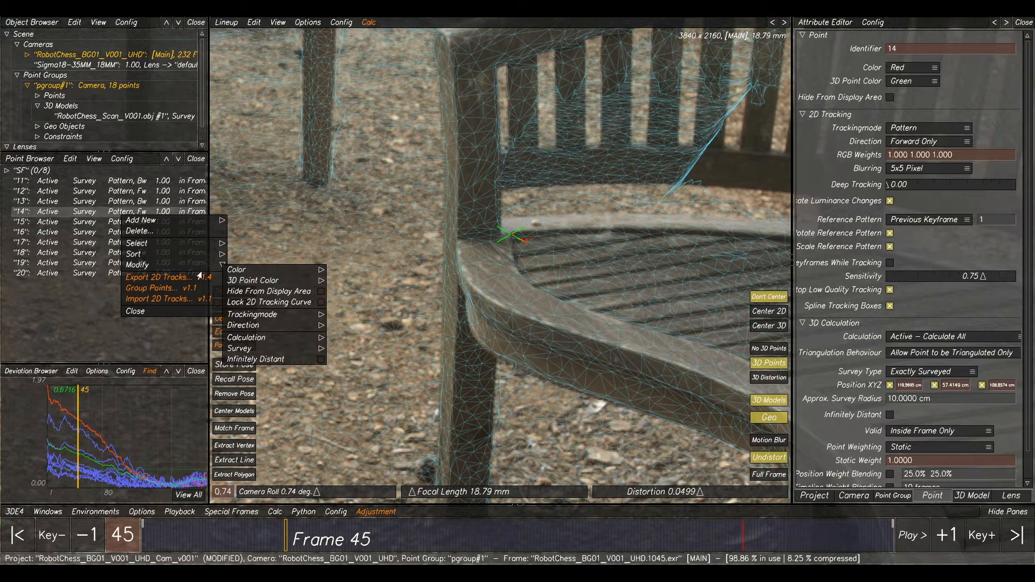
pyautogui.click(264, 350)
pyautogui.click(348, 353)
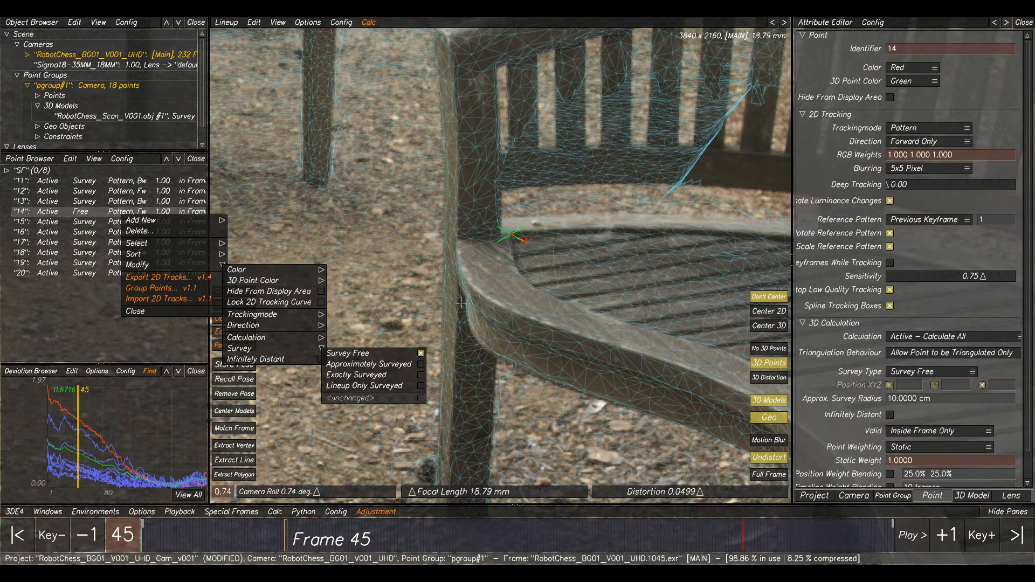
pyautogui.click(502, 276)
# - Recalculate the camera solve with point 14 survey free and accept the result
pyautogui.keyDown('ctrl'); pyautogui.moveTo(503, 276); pyautogui.dragTo(501, 268, button='right'); pyautogui.keyUp('ctrl')
pyautogui.hotkey('alt', 'c')
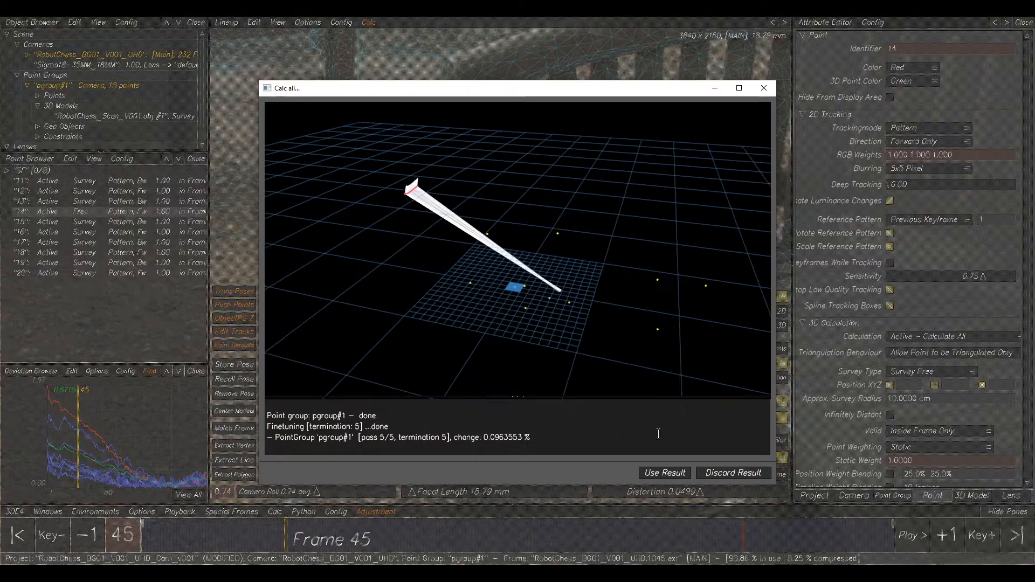
pyautogui.click(649, 475)
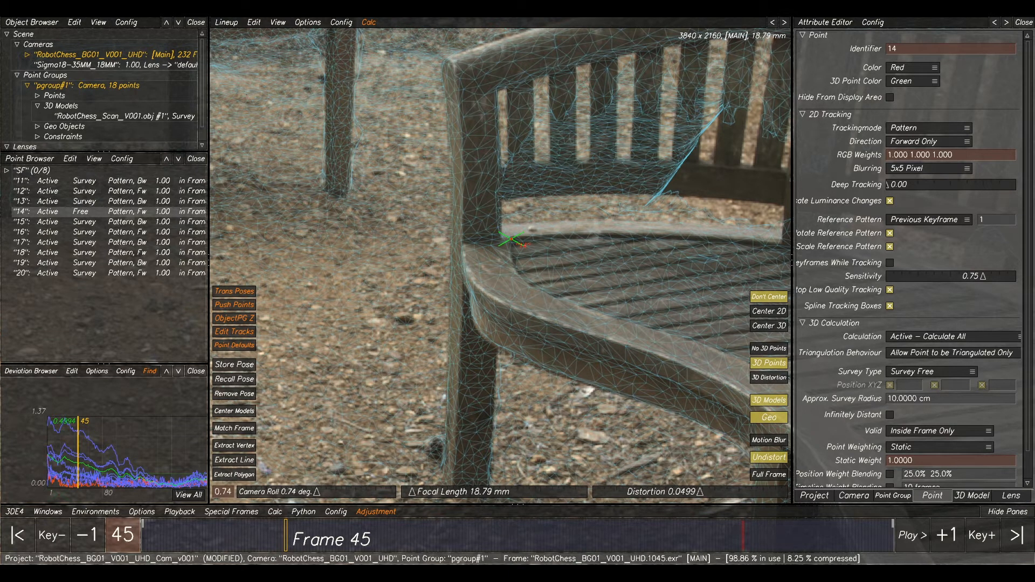
# - Project point 14 onto the 3D scan model, then recalculate the camera solve and use the result
pyautogui.click(253, 22)
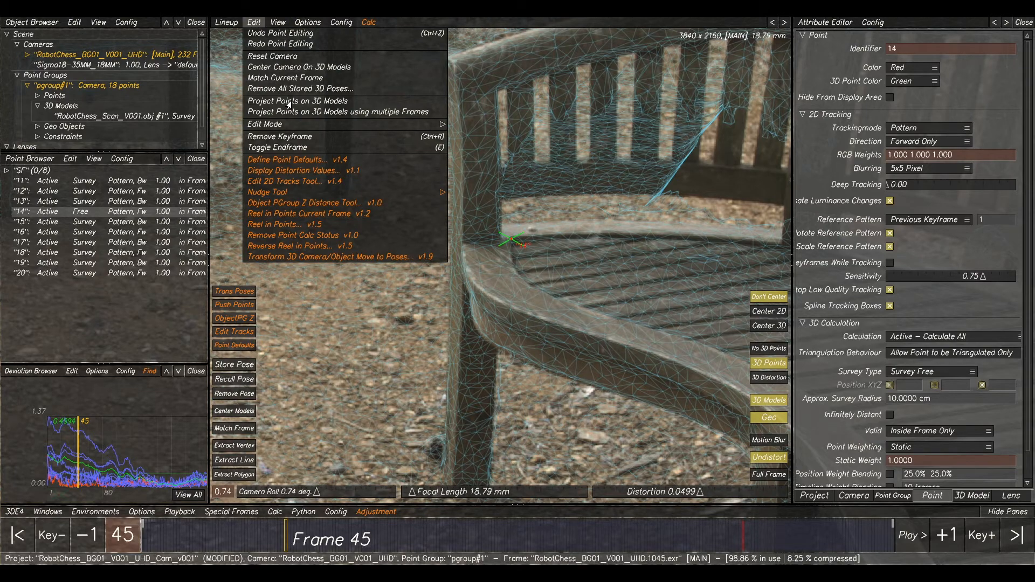
pyautogui.click(289, 103)
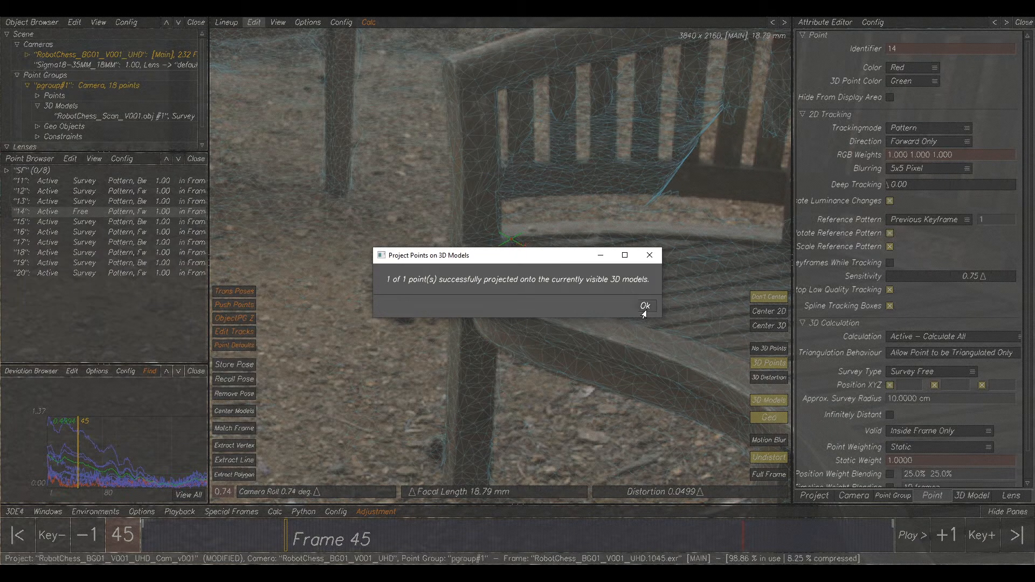
pyautogui.click(645, 307)
pyautogui.hotkey('alt', 'c')
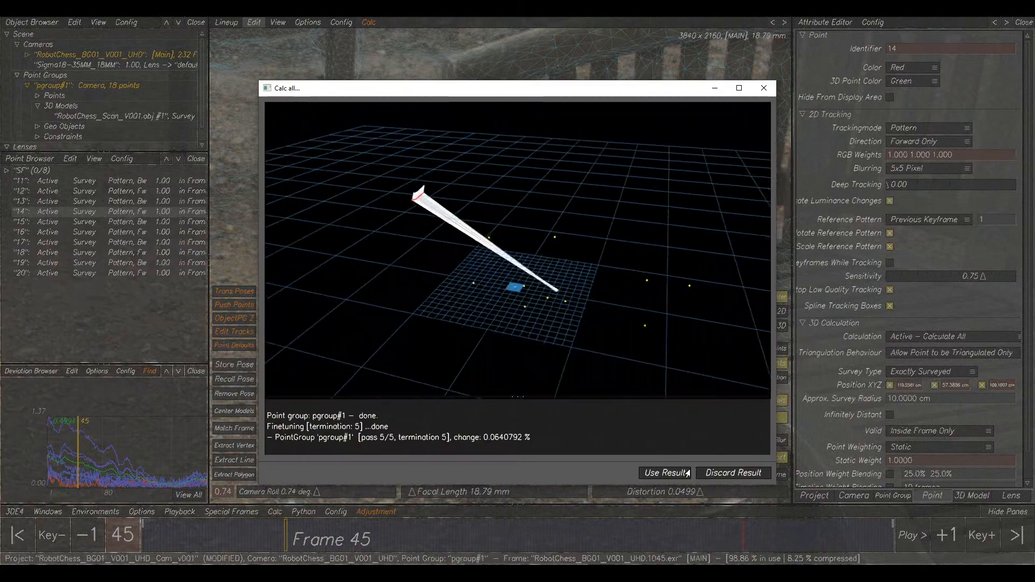
pyautogui.click(675, 473)
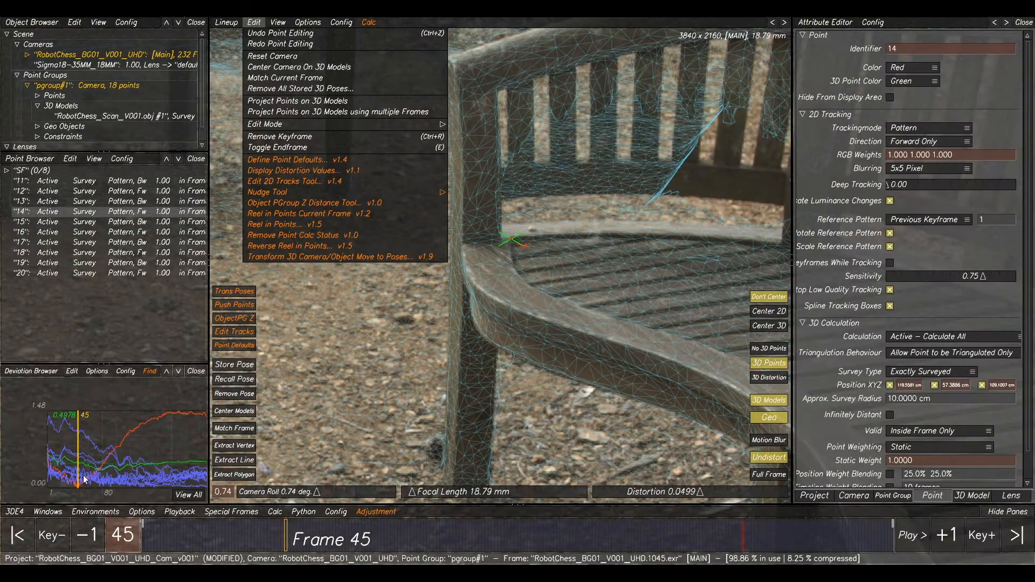
# - Set point 14's survey type to Approximately Surveyed, recalculate the camera solve and use the result
pyautogui.rightClick(117, 216)
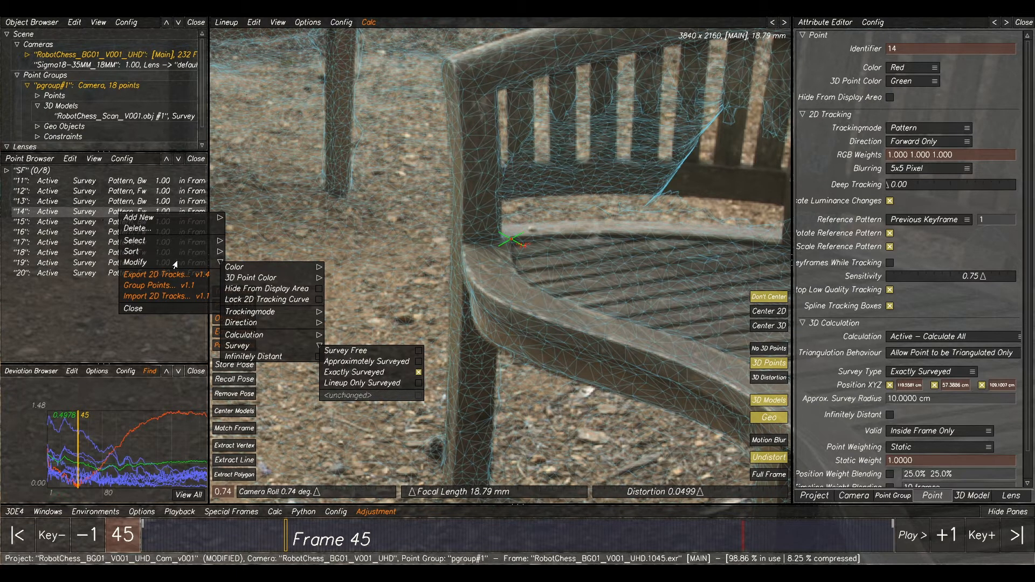
pyautogui.click(368, 363)
pyautogui.hotkey('alt', 'c')
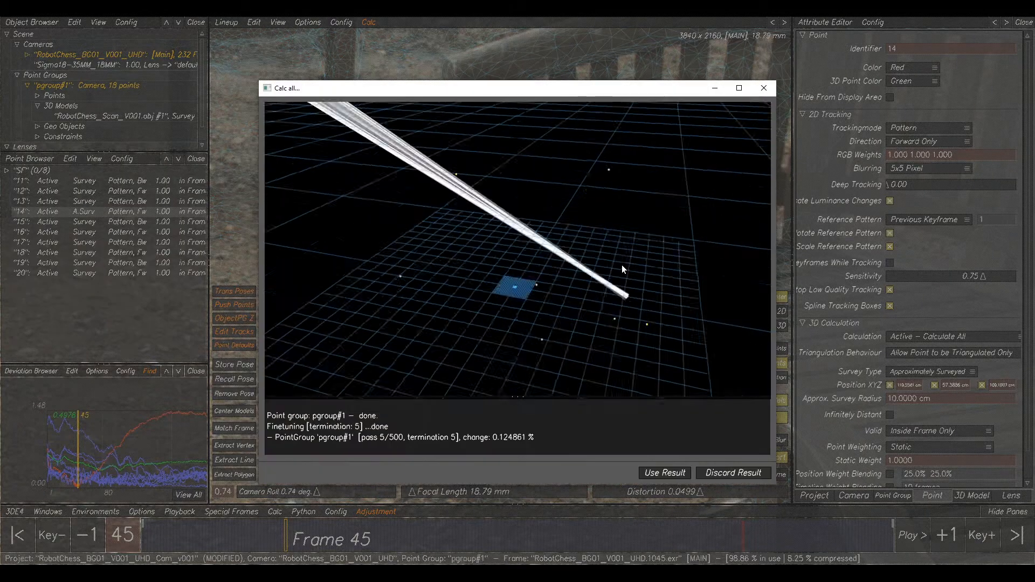
pyautogui.click(659, 474)
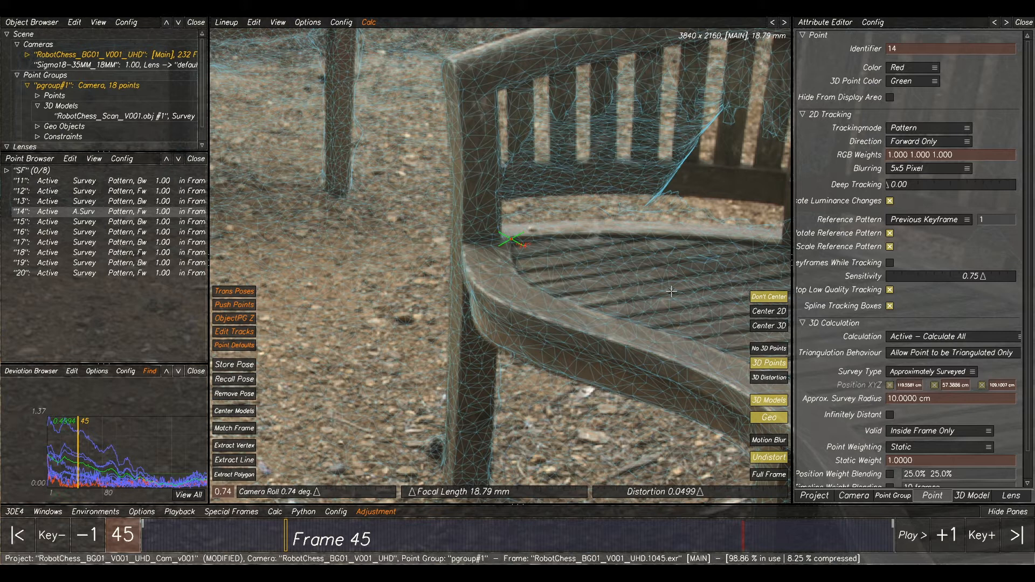
# - Select point 16 by its high curve in the deviation graph and inspect it on the bench's backrest
pyautogui.moveTo(160, 436); pyautogui.dragTo(137, 428, button='right')
pyautogui.click(124, 428)
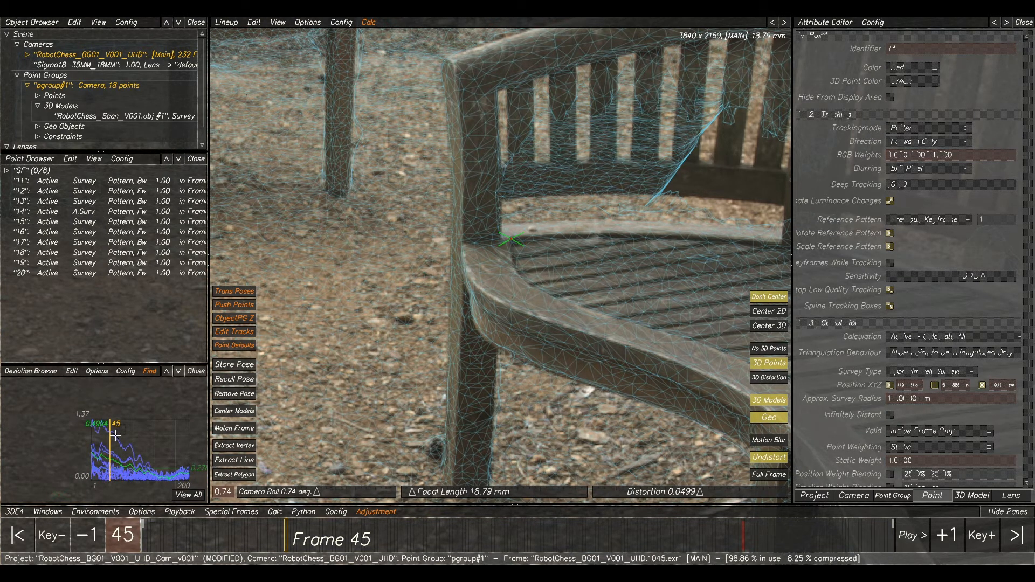
pyautogui.click(116, 435)
pyautogui.scroll(-10, 619, 170)
pyautogui.scroll(10, 490, 195)
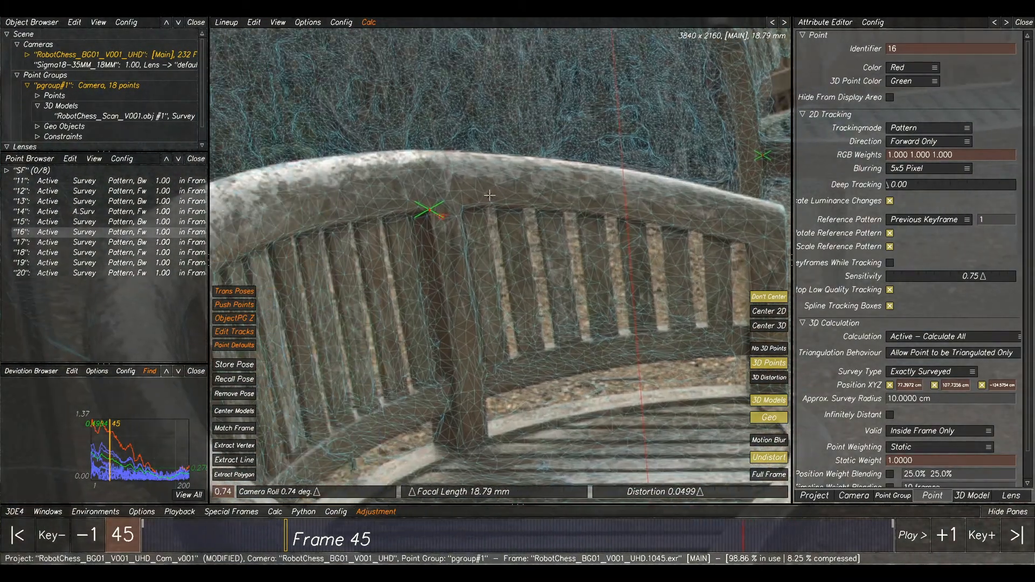
# - Set point 16's survey type to Survey Free, recalculate the camera solve and use the result
pyautogui.rightClick(138, 233)
pyautogui.click(395, 369)
pyautogui.hotkey('alt', 'c')
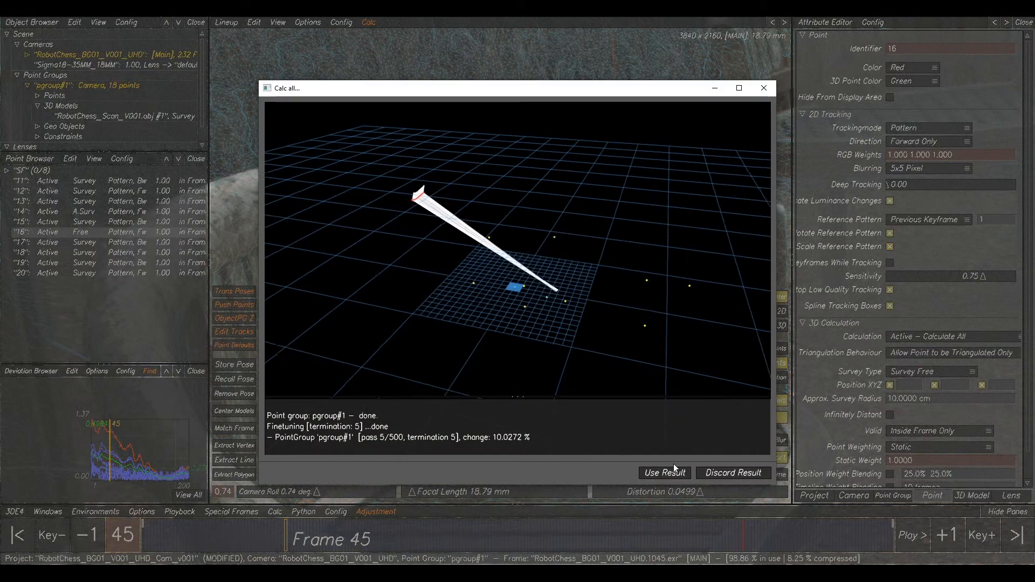
pyautogui.click(662, 474)
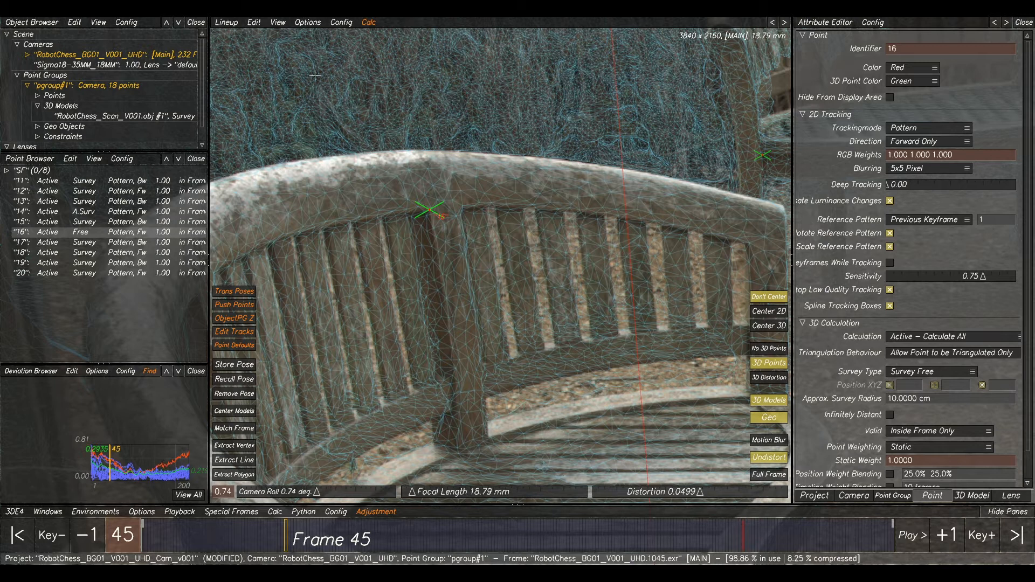
# - Project point 16 onto the visible 3D scan model
pyautogui.click(252, 23)
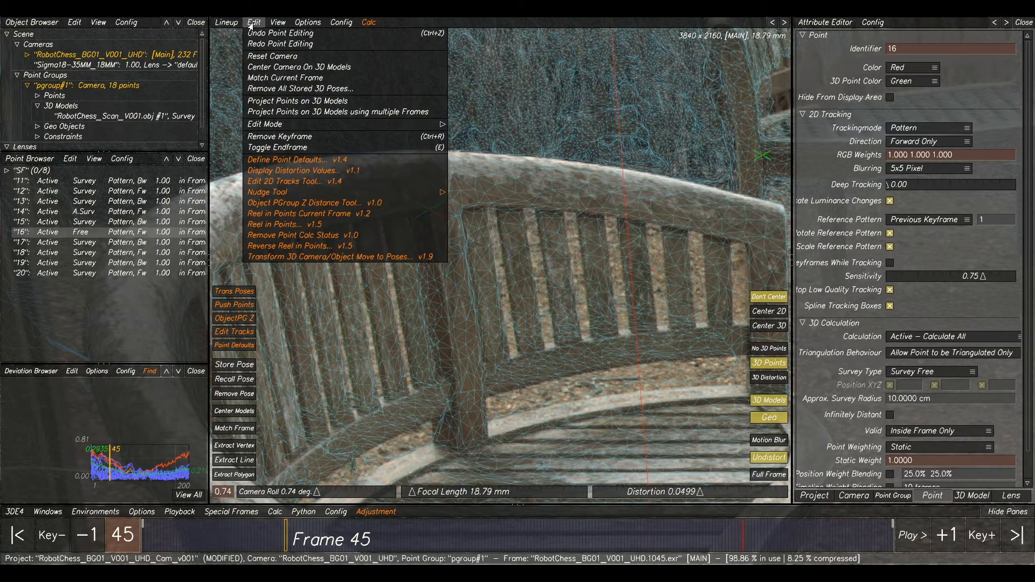
pyautogui.click(315, 104)
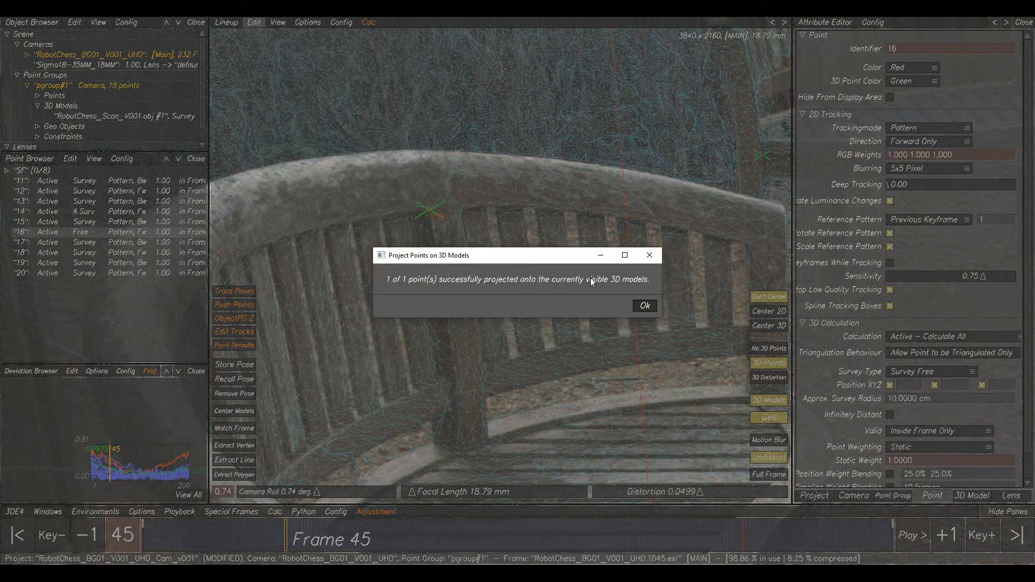
pyautogui.click(645, 306)
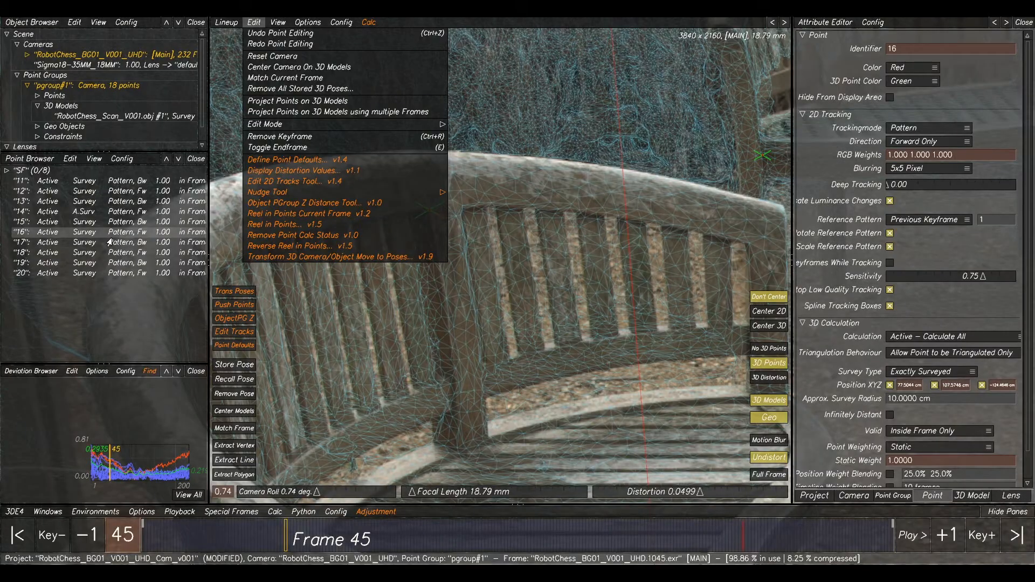
# - Set point 16's survey type to Approximately Surveyed, recalculate the camera solve and use the result
pyautogui.rightClick(106, 233)
pyautogui.click(329, 379)
pyautogui.hotkey('alt', 'c')
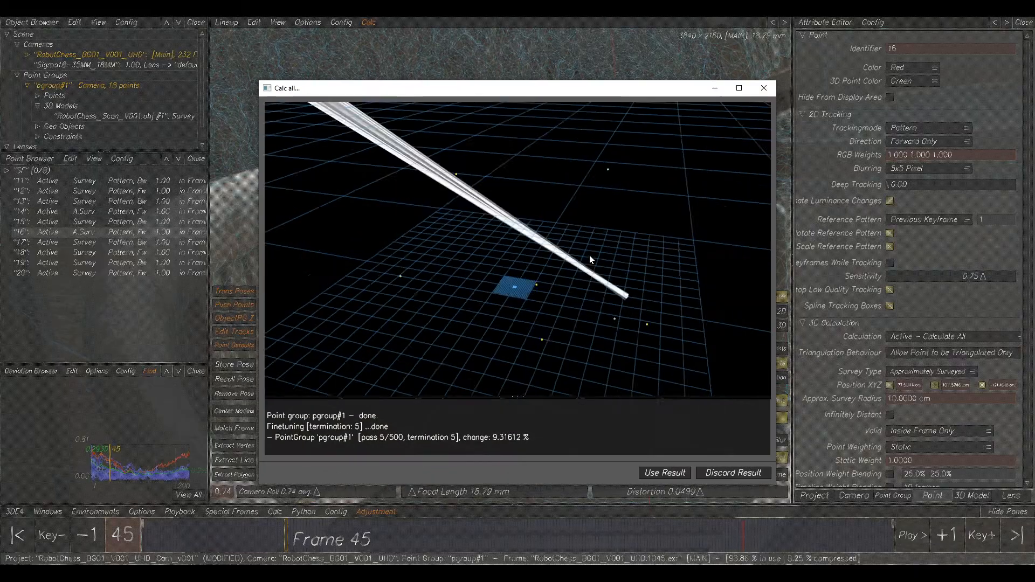
pyautogui.click(671, 473)
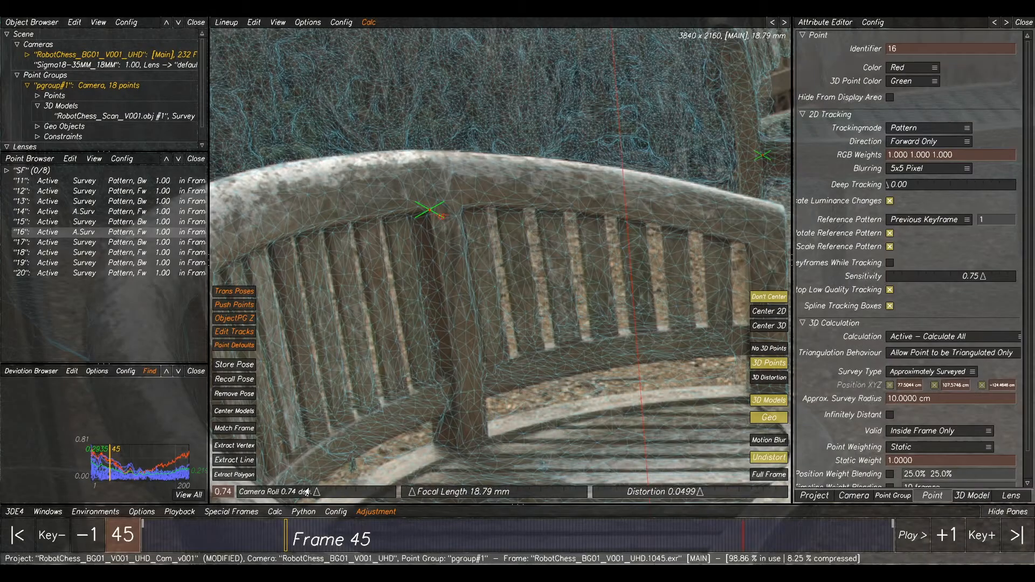
# - Clear and rerun the fine adaptive focal length adjustment for the default lens, and transfer its parameters to the project
pyautogui.keyDown('ctrl'); pyautogui.moveTo(123, 473); pyautogui.dragTo(197, 470, button='right'); pyautogui.keyUp('ctrl')
pyautogui.keyDown('ctrl'); pyautogui.moveTo(699, 251); pyautogui.dragTo(657, 303, button='right'); pyautogui.keyUp('ctrl')
pyautogui.keyDown('ctrl'); pyautogui.moveTo(161, 473); pyautogui.dragTo(138, 443, button='right'); pyautogui.keyUp('ctrl')
pyautogui.keyDown('ctrl'); pyautogui.moveTo(151, 451); pyautogui.dragTo(96, 439, button='middle'); pyautogui.keyUp('ctrl')
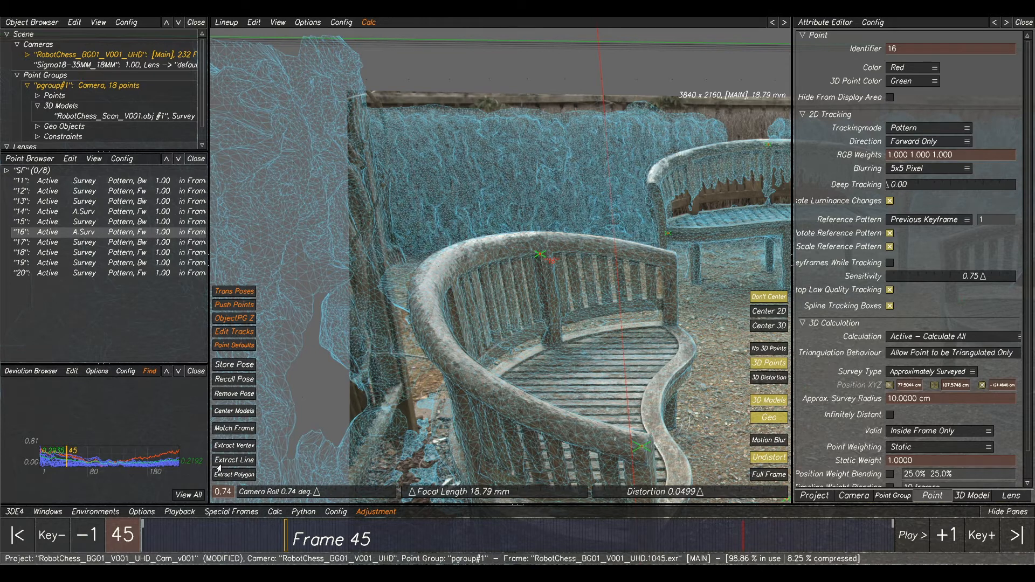
pyautogui.keyDown('ctrl'); pyautogui.moveTo(726, 294); pyautogui.dragTo(550, 195, button='middle'); pyautogui.keyUp('ctrl')
pyautogui.keyDown('ctrl'); pyautogui.moveTo(605, 329); pyautogui.dragTo(617, 269, button='right'); pyautogui.keyUp('ctrl')
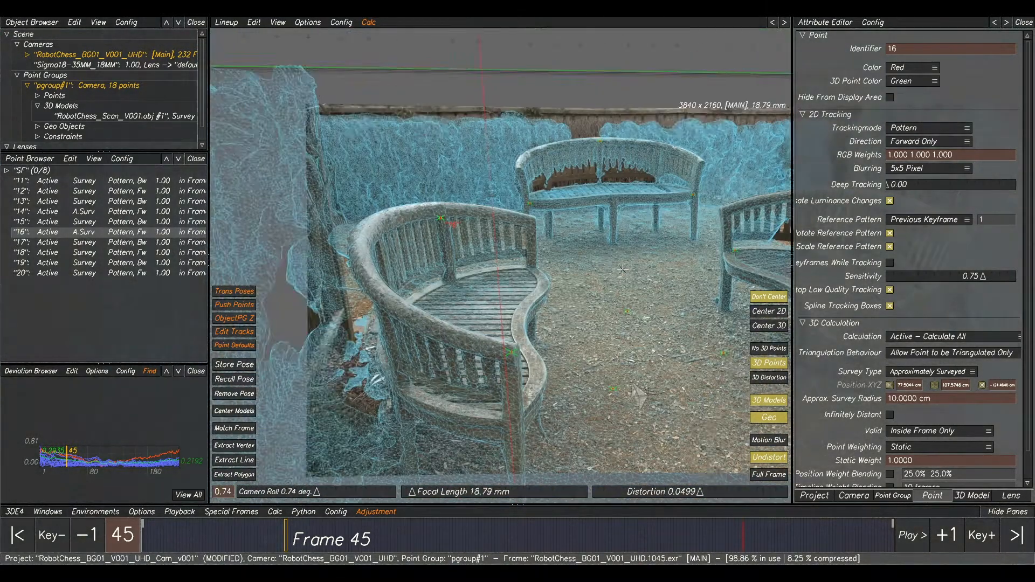
pyautogui.keyDown('ctrl'); pyautogui.moveTo(618, 264); pyautogui.dragTo(493, 225, button='middle'); pyautogui.keyUp('ctrl')
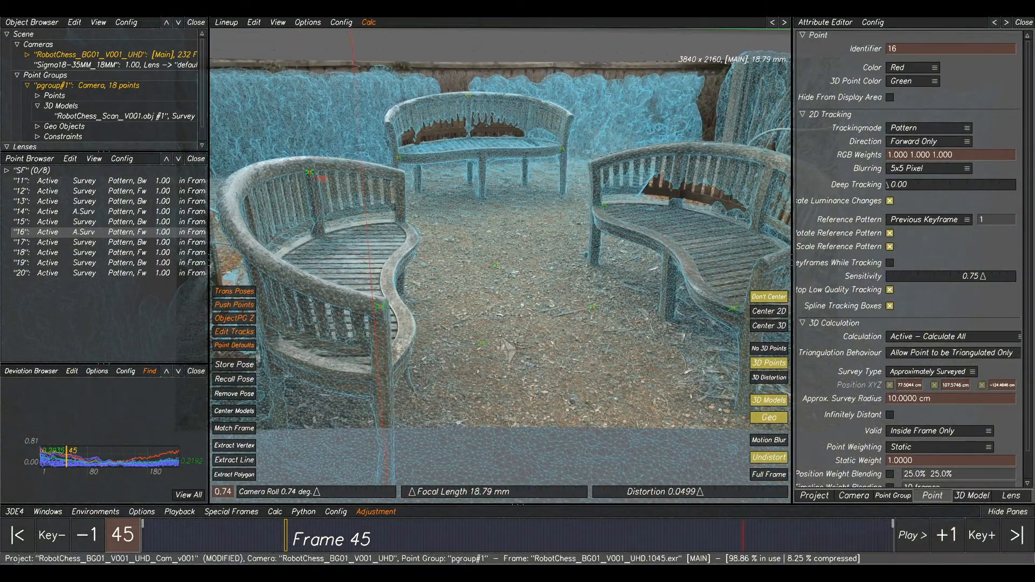
pyautogui.click(491, 528)
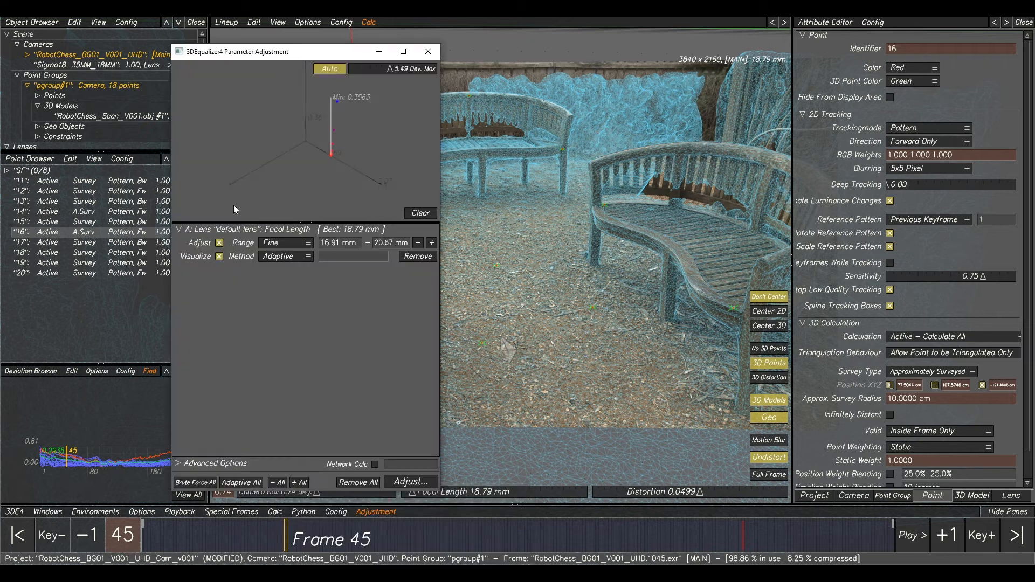
pyautogui.click(424, 214)
pyautogui.click(430, 487)
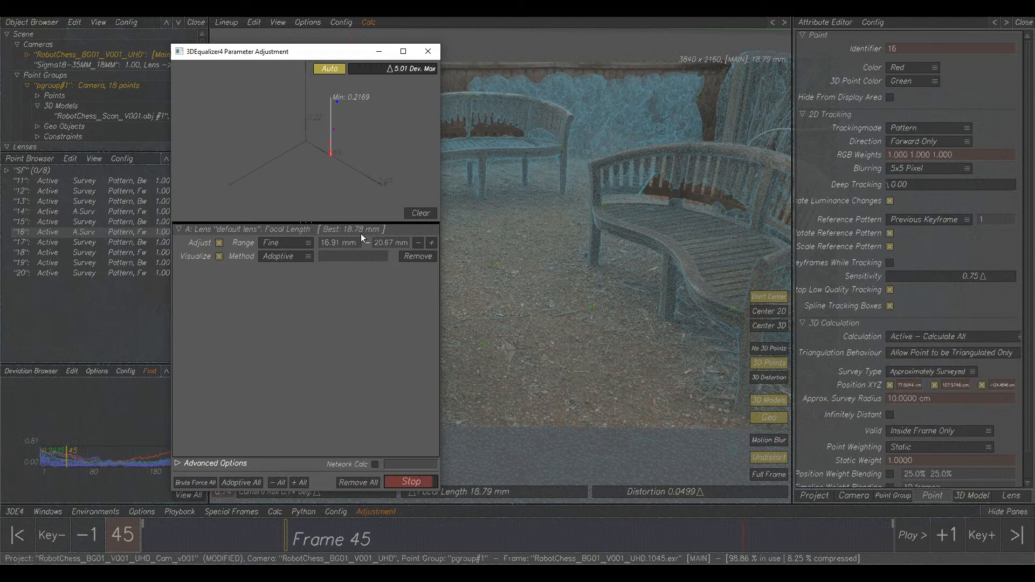
pyautogui.click(398, 293)
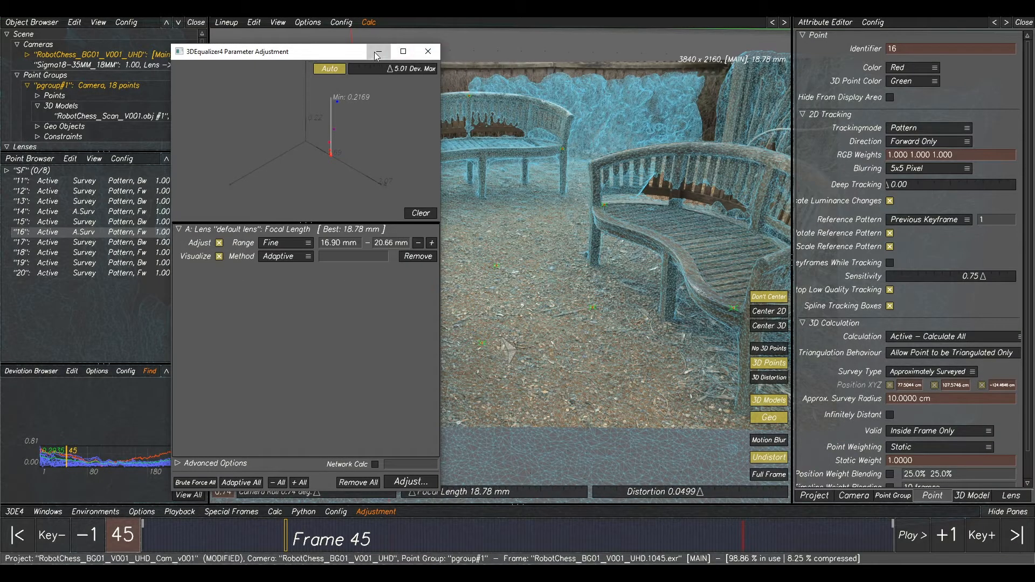
# - Close the parameter adjustment, recalculate the camera solve with the new focal length and use the result
pyautogui.click(428, 51)
pyautogui.hotkey('alt', 'c')
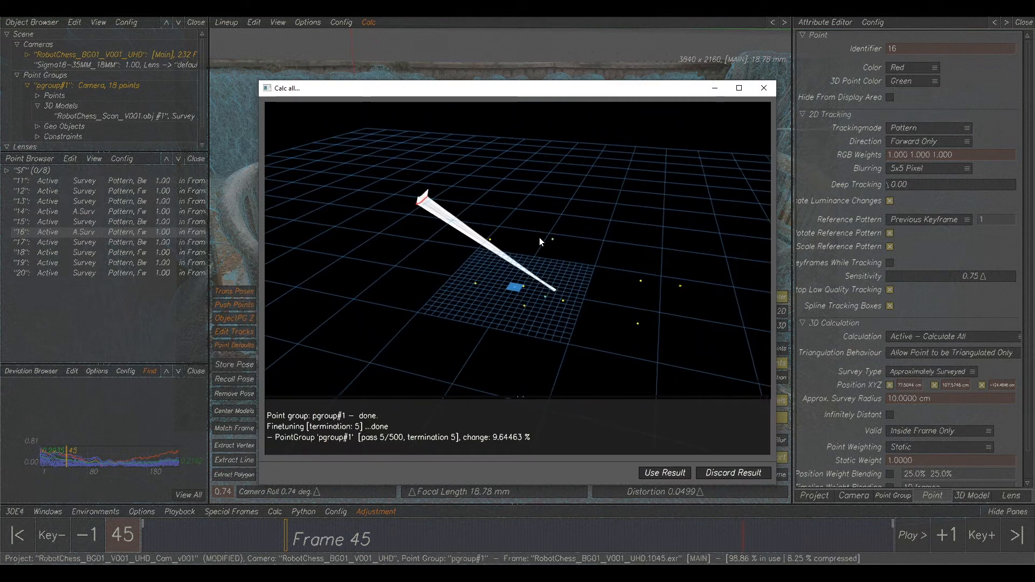
pyautogui.click(665, 473)
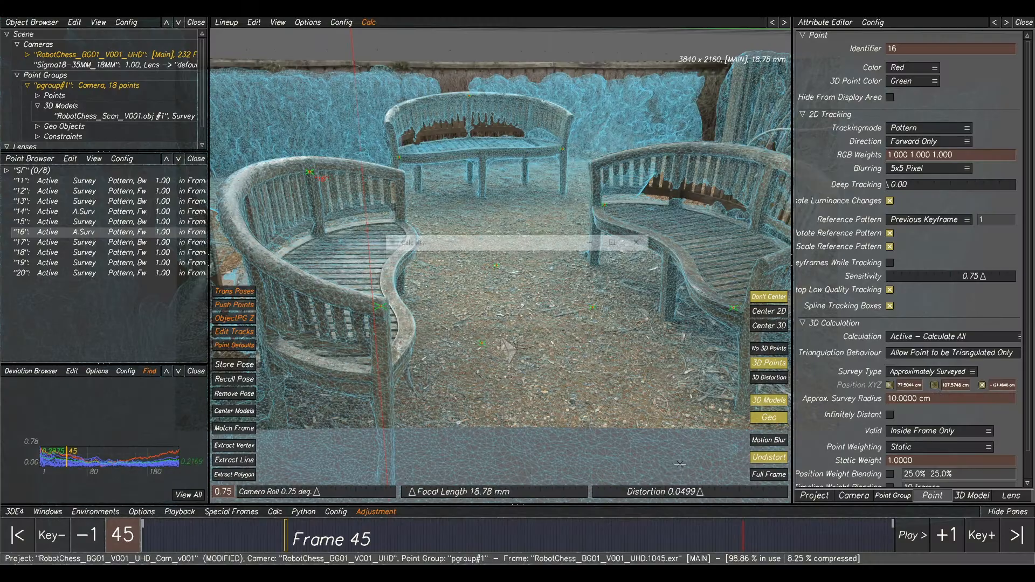
# - Deselect point 16, turn on the full frame display, and play and scrub the shot to check the scan's alignment with the plate
pyautogui.click(591, 311)
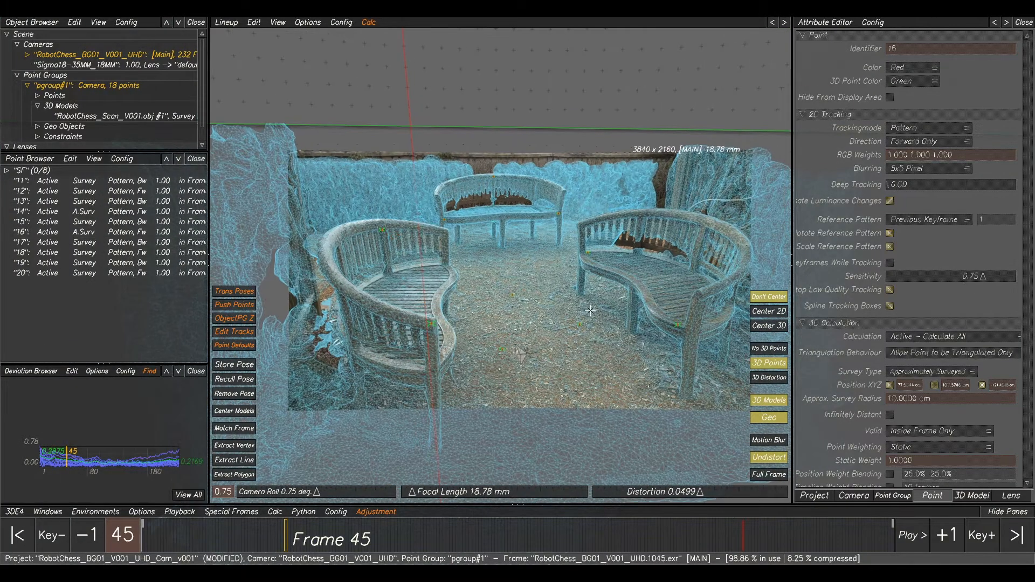
pyautogui.click(773, 474)
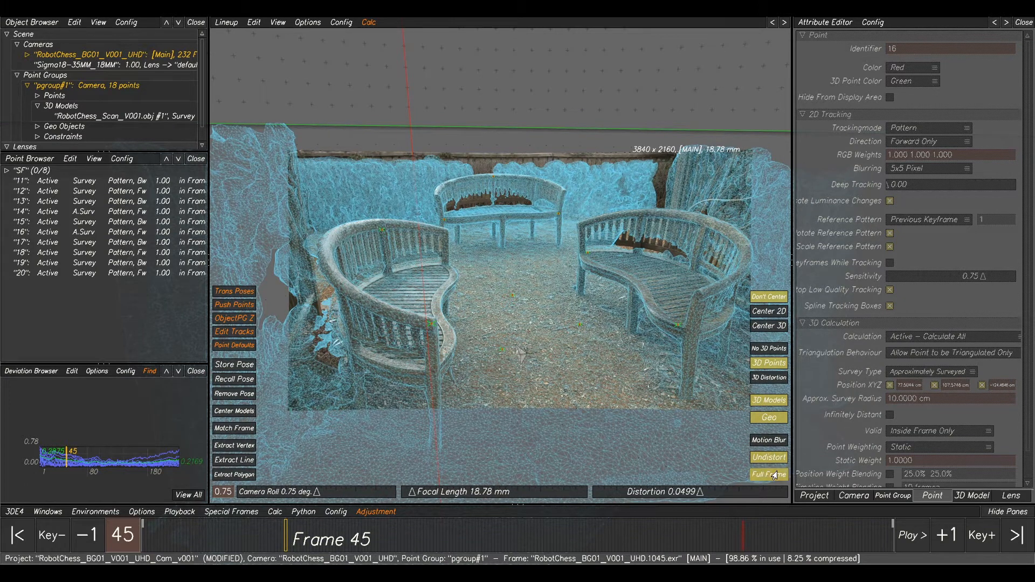
pyautogui.press('space')
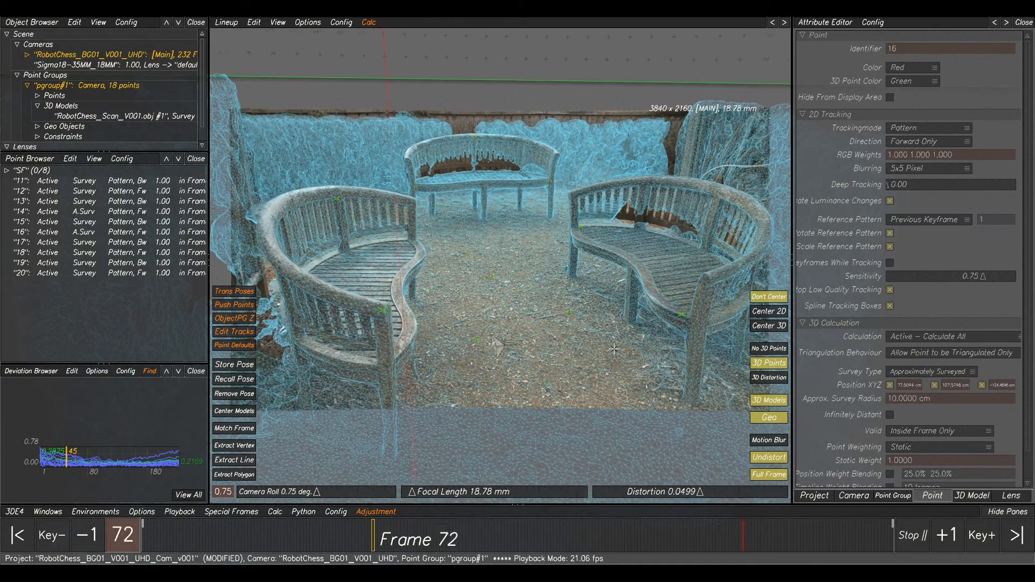
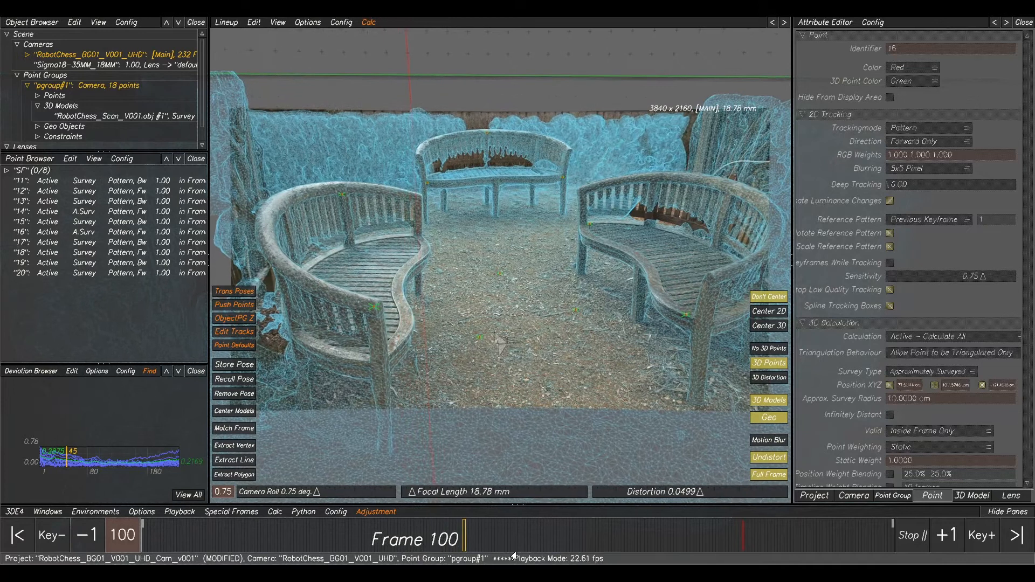
pyautogui.click(576, 531)
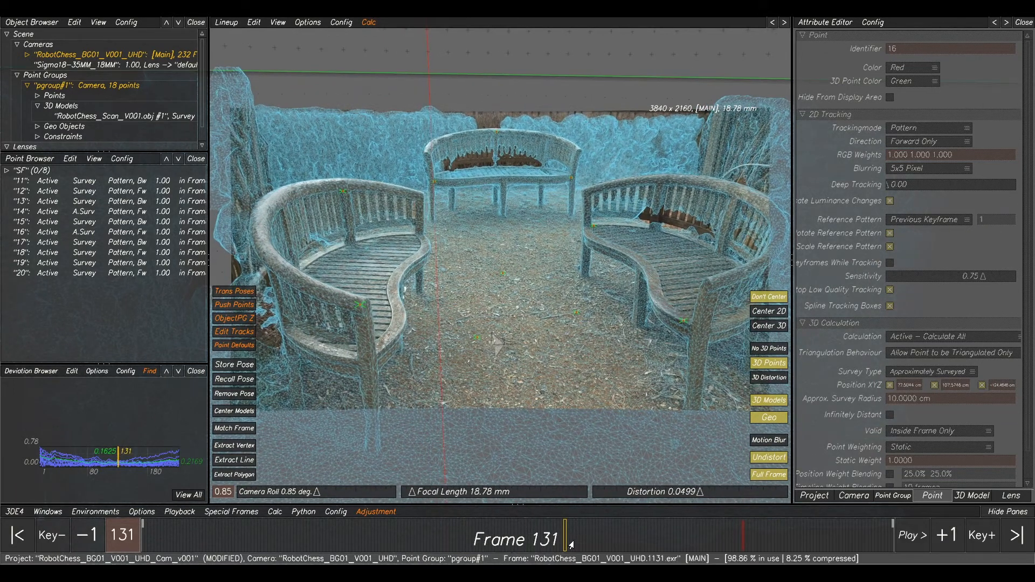
pyautogui.moveTo(564, 538); pyautogui.dragTo(261, 534)
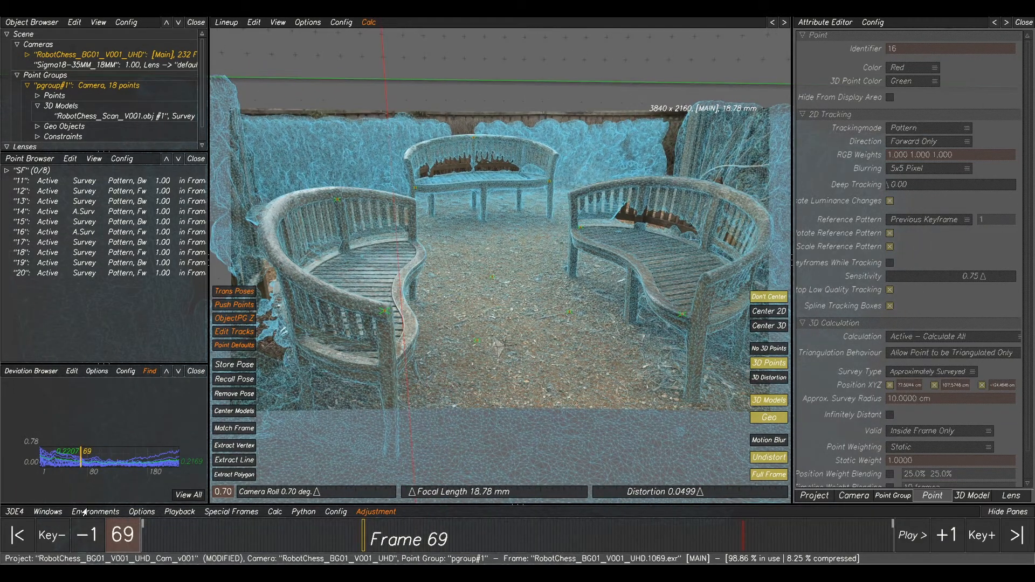
# - Save the project over the existing RobotChess_BG01_V001_UHD_Cam_v001.3de in the MM004 tut folder
pyautogui.click(7, 515)
pyautogui.click(47, 443)
pyautogui.click(556, 107)
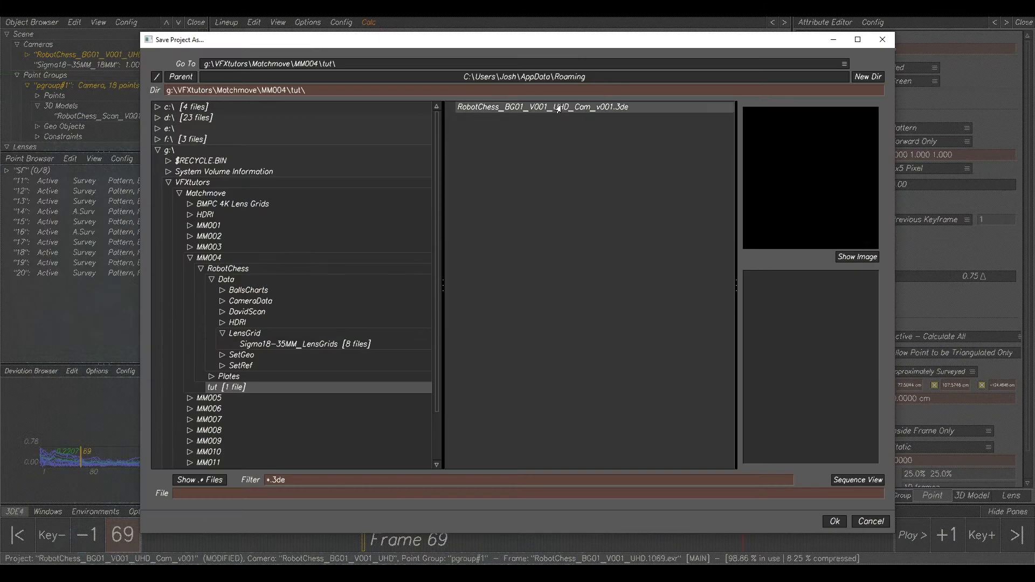
pyautogui.click(836, 522)
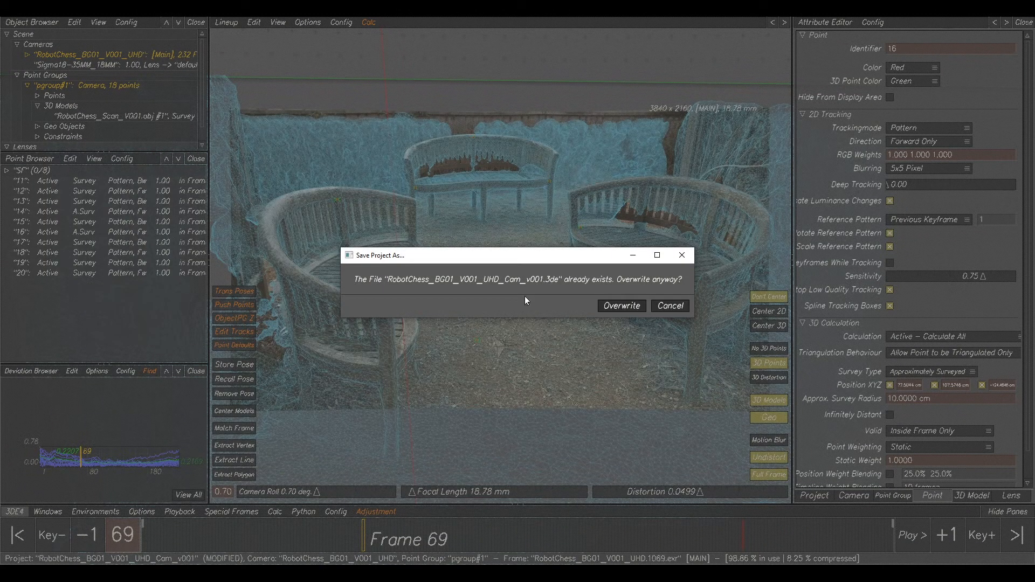
pyautogui.click(615, 308)
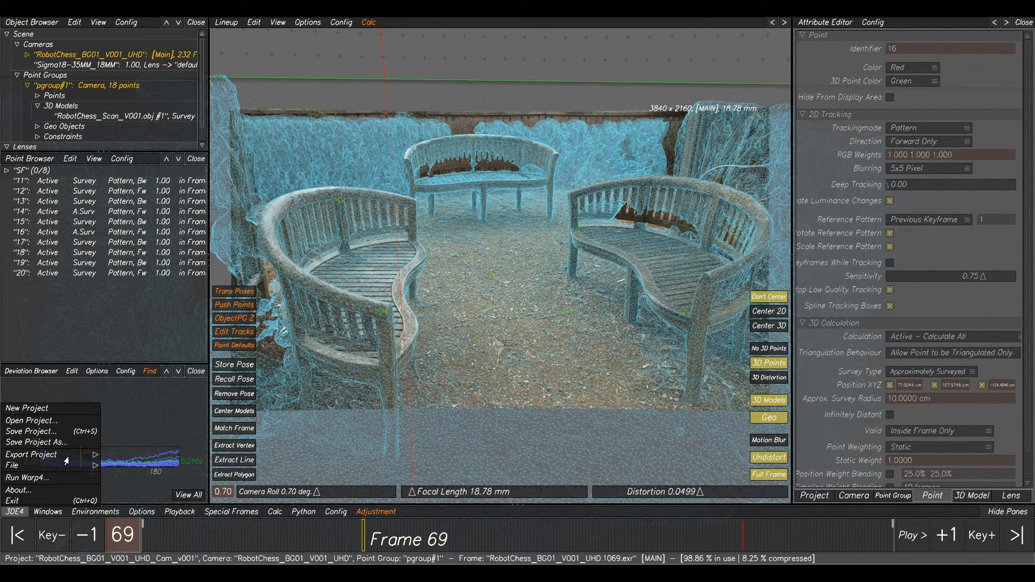
# - Export the project to Maya with start frame 1001 as RobotChess_BG01_V001_UHD_Cam_V001.mel in the MM004 tut folder
pyautogui.moveTo(66, 460)
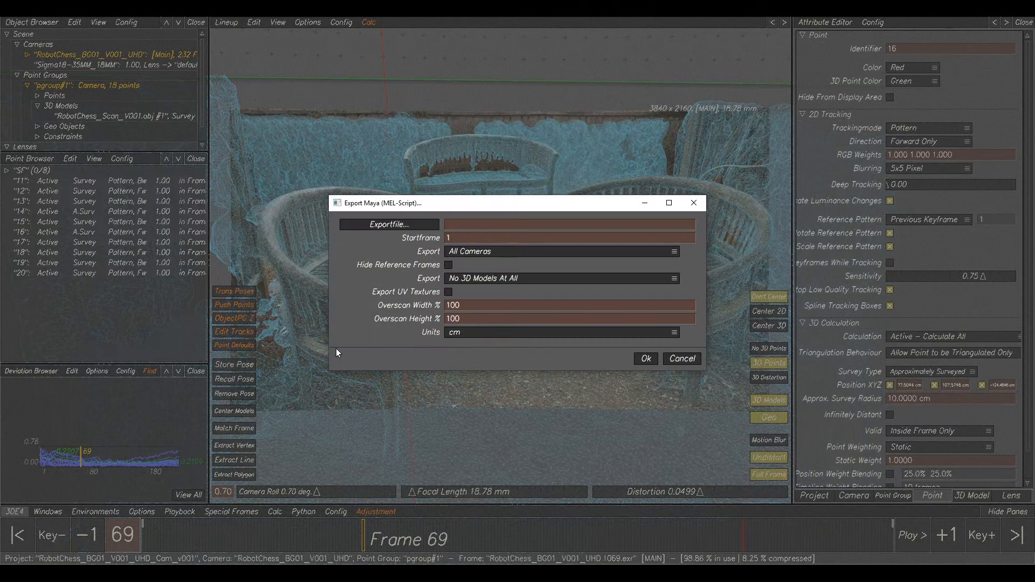
pyautogui.click(459, 239)
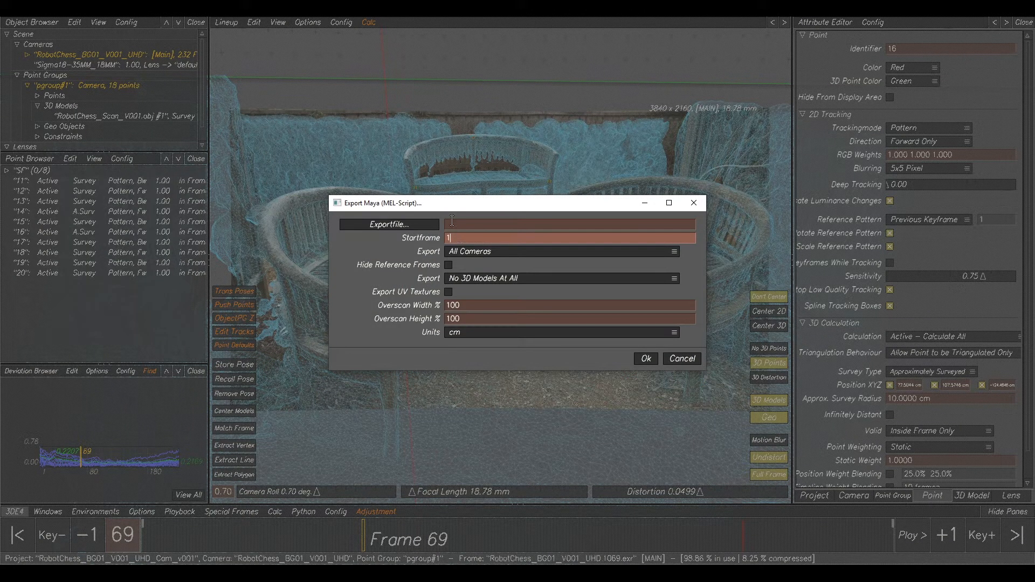
pyautogui.write('001')
pyautogui.click(378, 225)
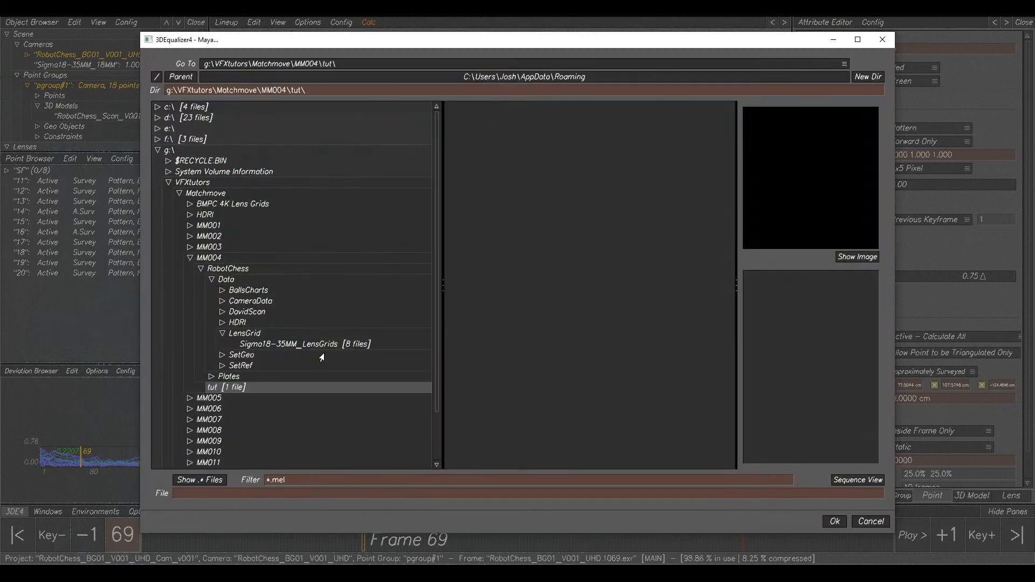
pyautogui.click(242, 492)
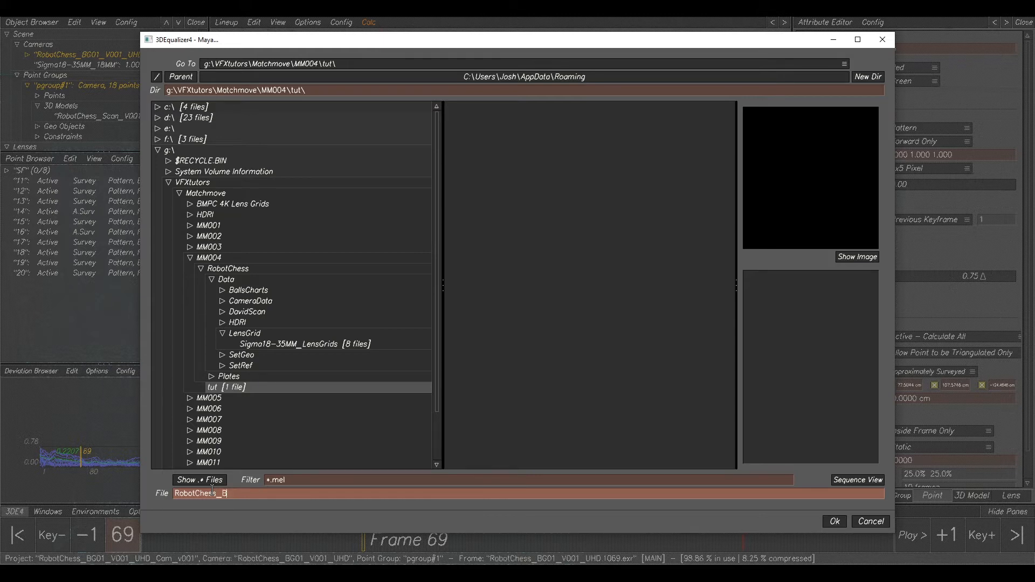
pyautogui.write('01_V001_UHD_Cam_V001')
pyautogui.click(833, 522)
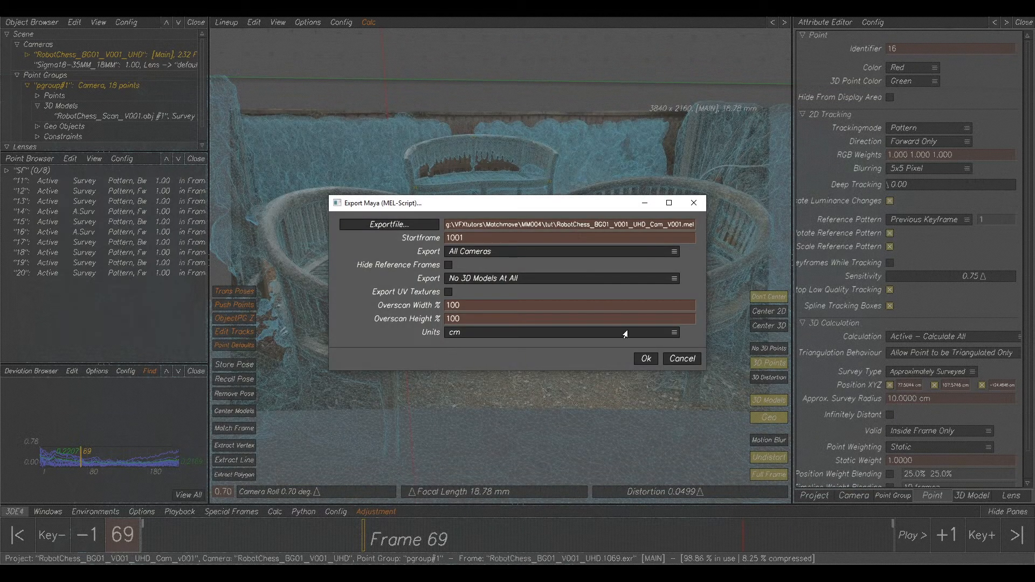
pyautogui.click(643, 361)
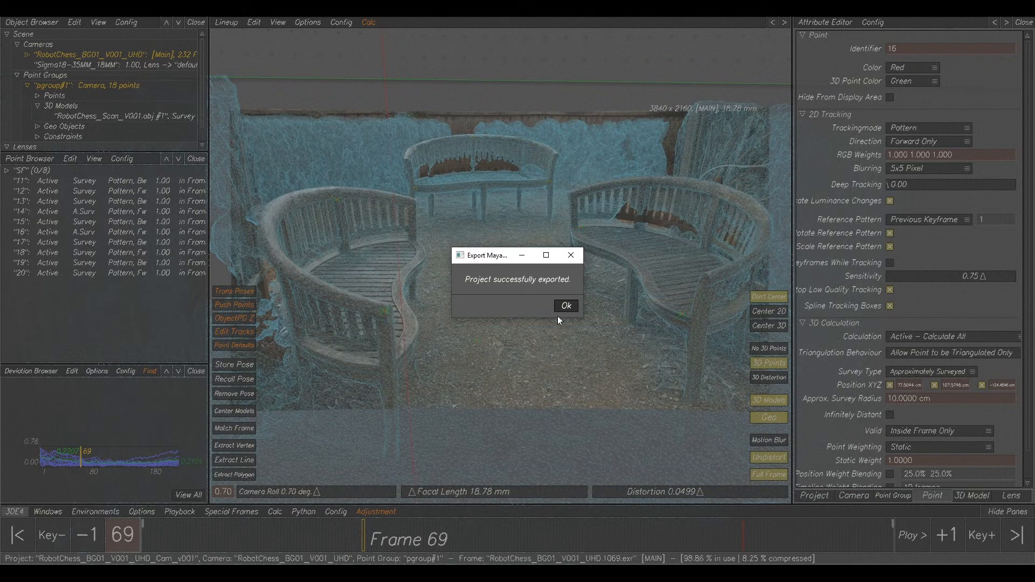
pyautogui.click(565, 306)
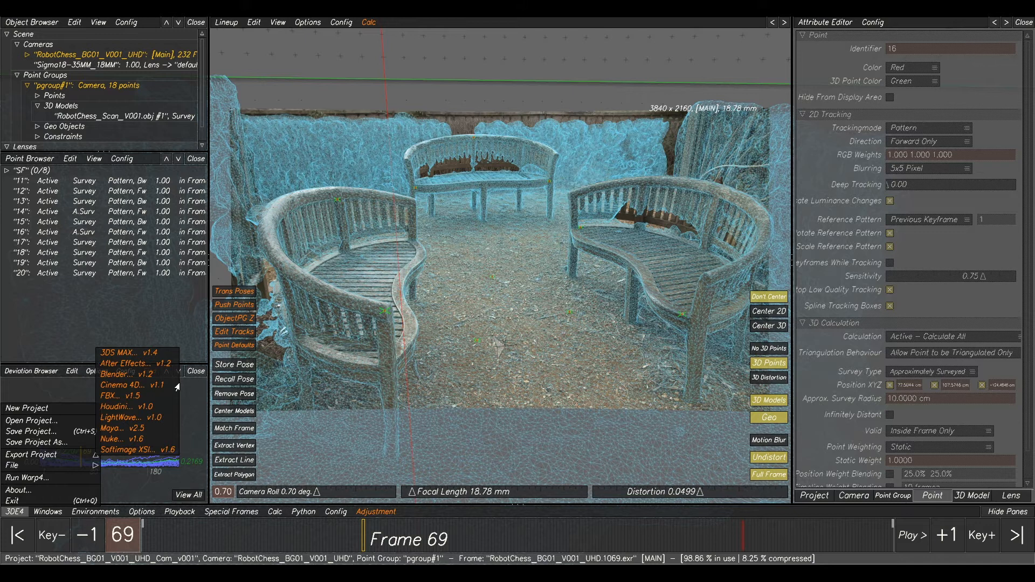
# - Export the Nuke LD_3DE4 lens distortion node as RobotChess_BG01_V001_UHD_NukeLDnode_v001.nk in the MM004 tut folder, keeping the default start frame
pyautogui.moveTo(54, 468)
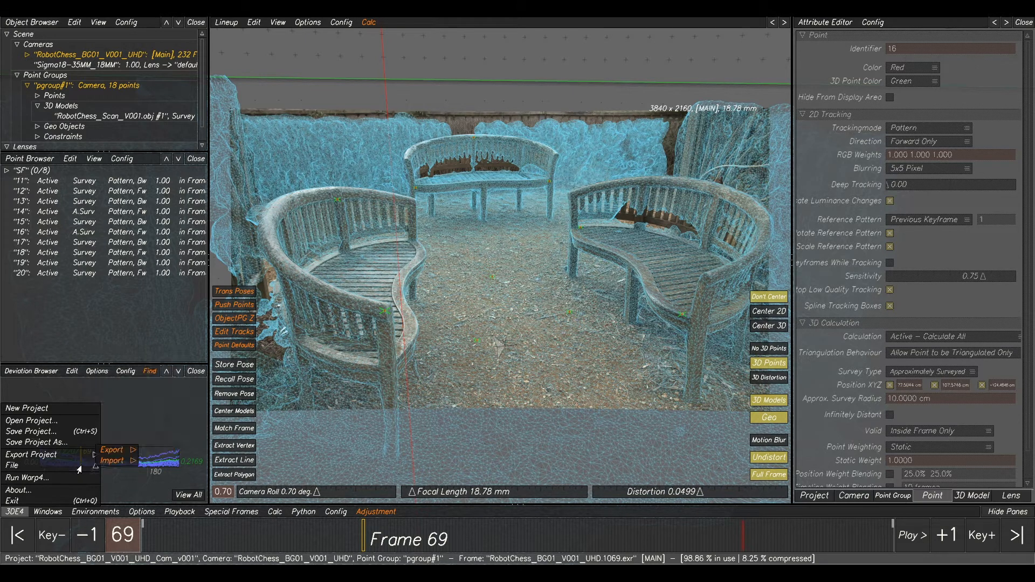
pyautogui.moveTo(116, 451)
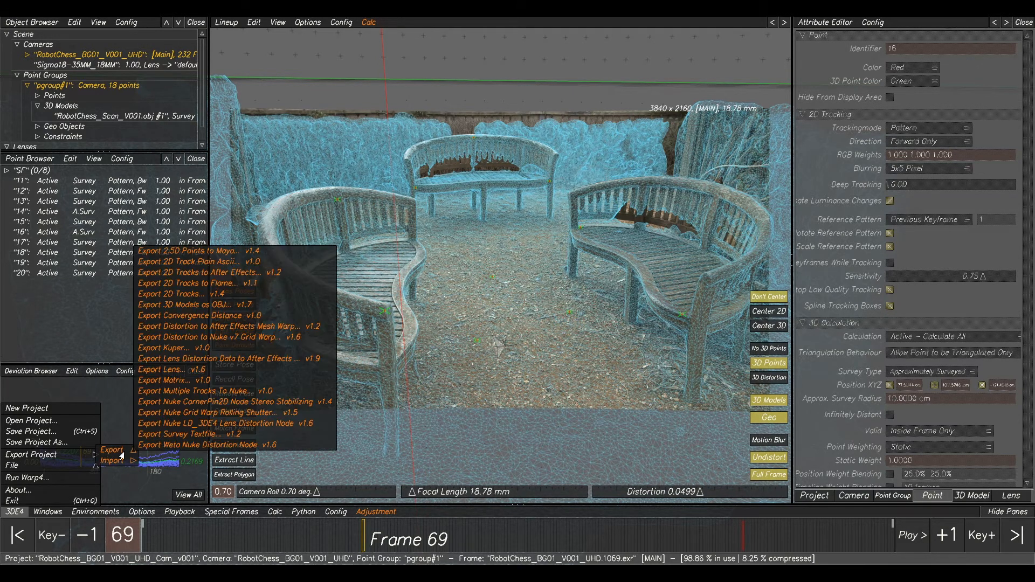
pyautogui.click(187, 424)
pyautogui.click(415, 270)
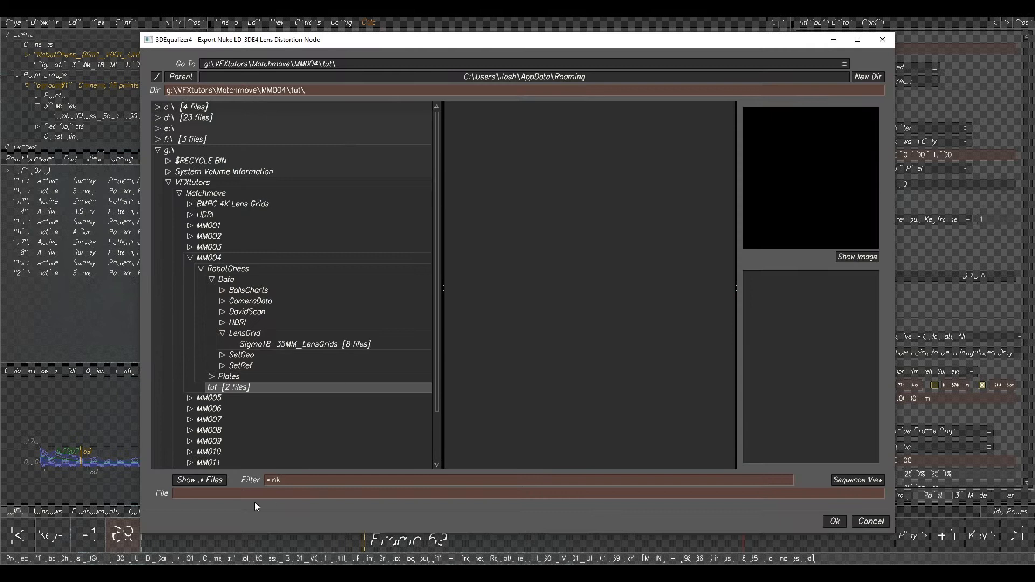
pyautogui.click(212, 497)
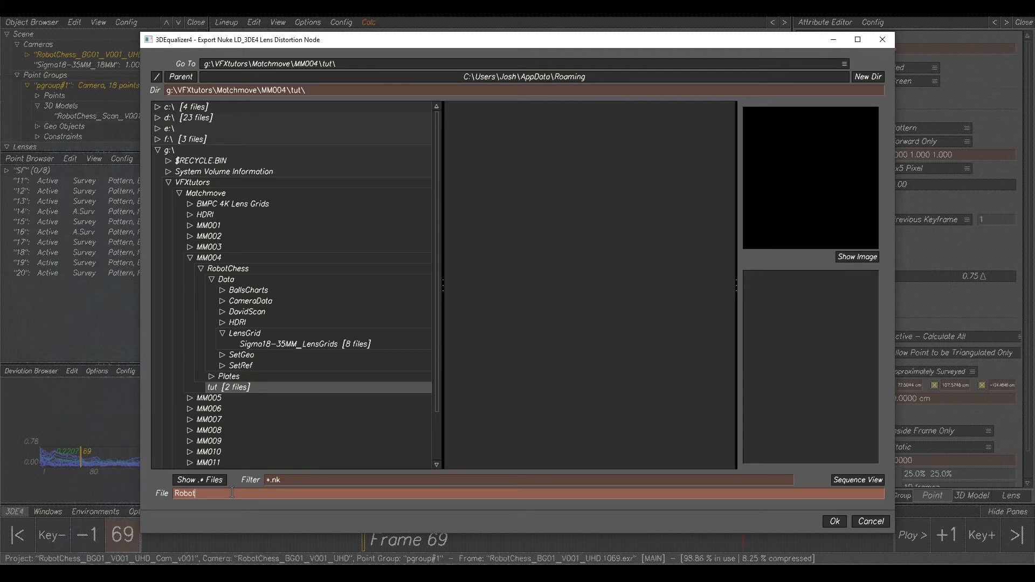
pyautogui.write('hes')
pyautogui.write('nod')
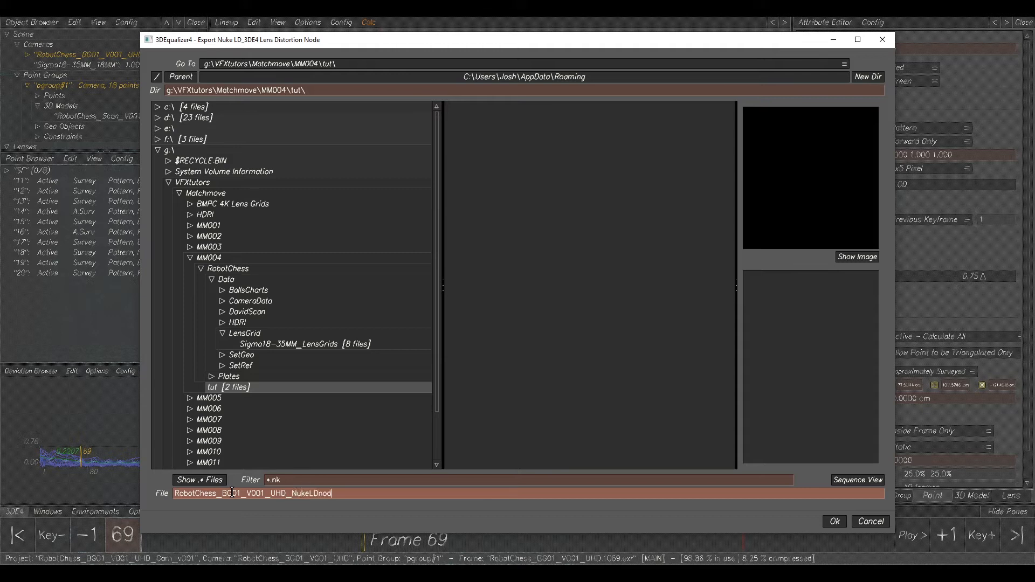
pyautogui.write('e_v001')
pyautogui.click(835, 521)
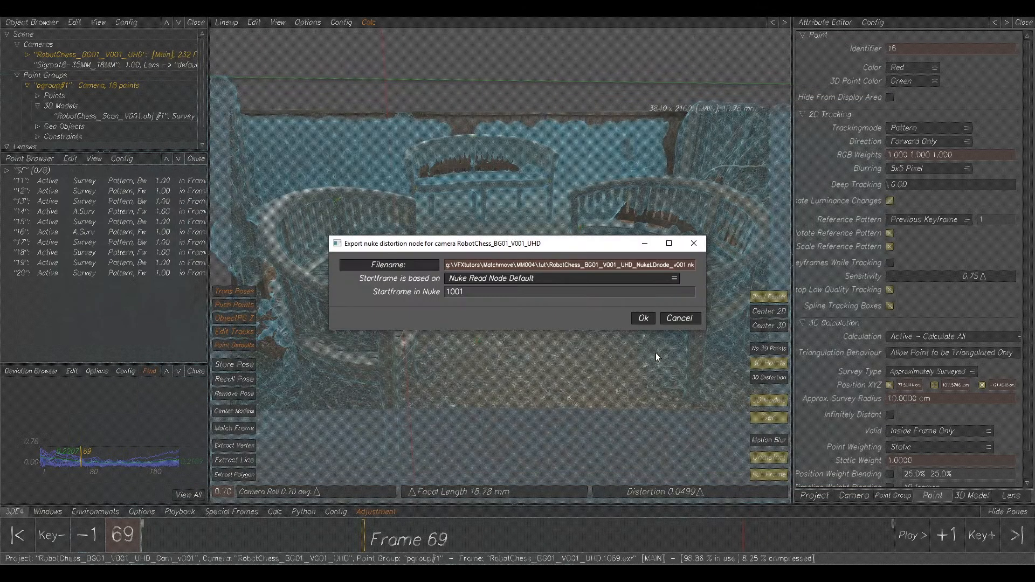
pyautogui.click(640, 318)
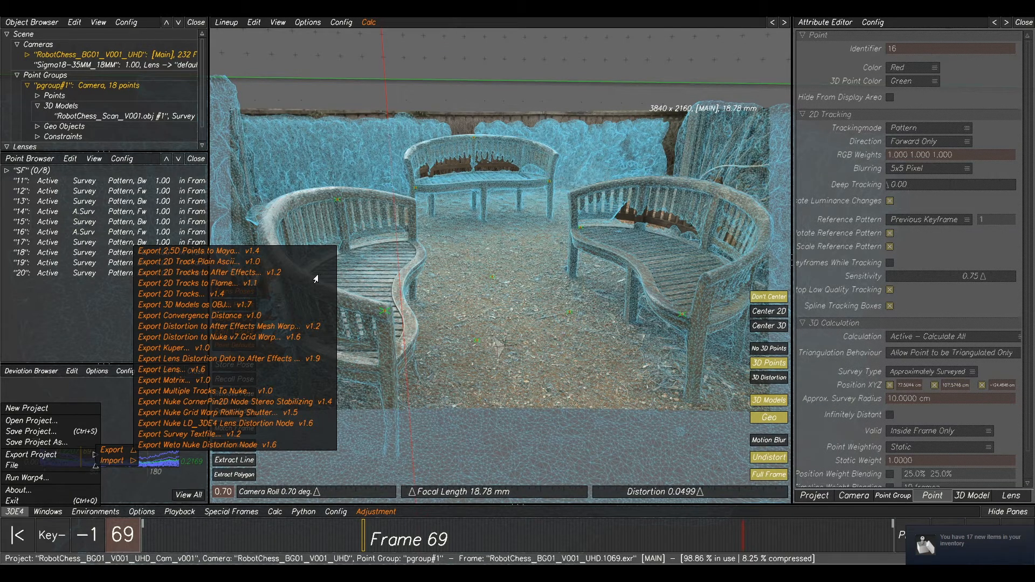
pyautogui.click(595, 228)
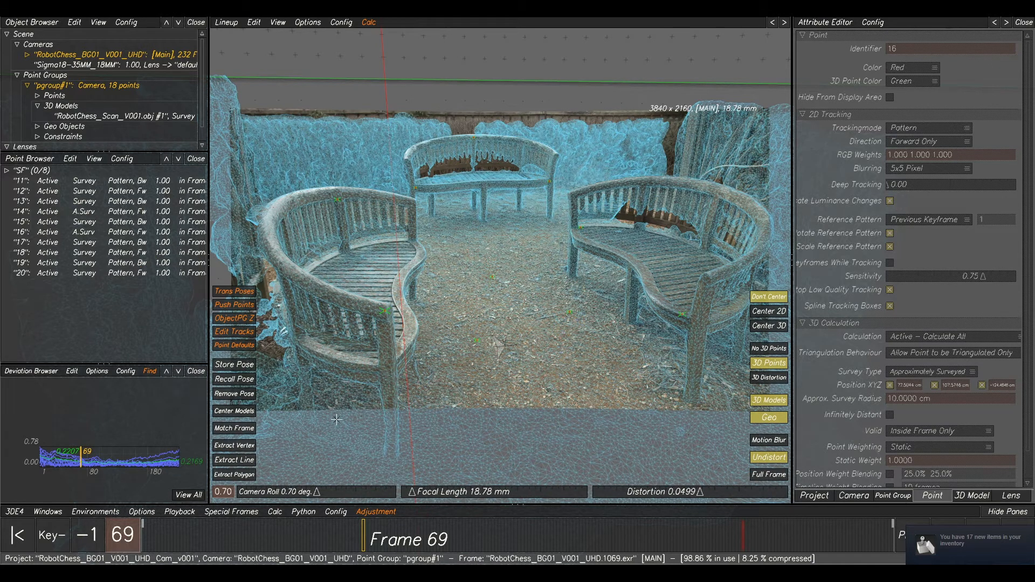
# - Run Warp4, preview the warped RobotChess_BG01_V001_UHD footage and compare it with the source footage
pyautogui.click(15, 512)
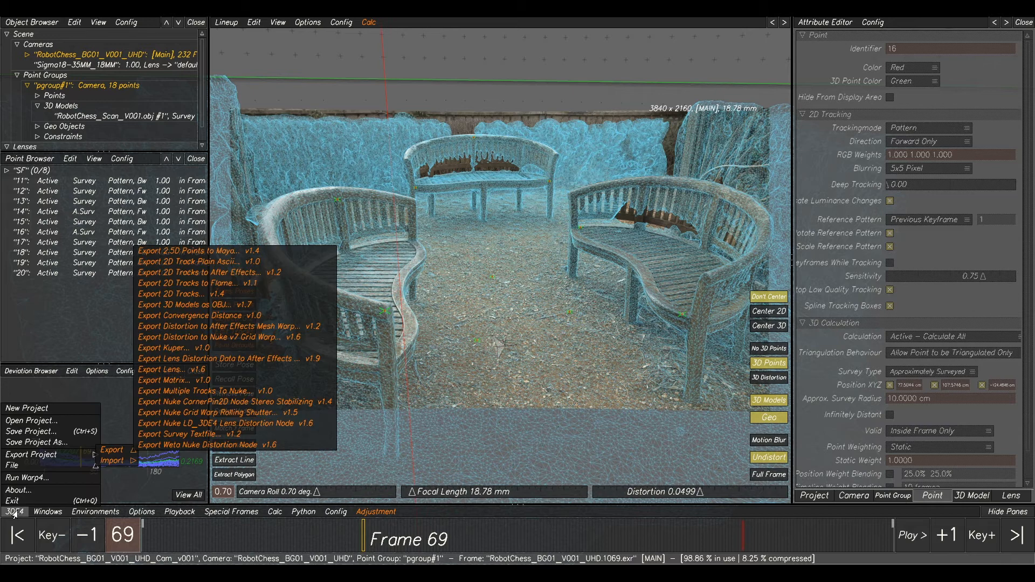
pyautogui.click(31, 479)
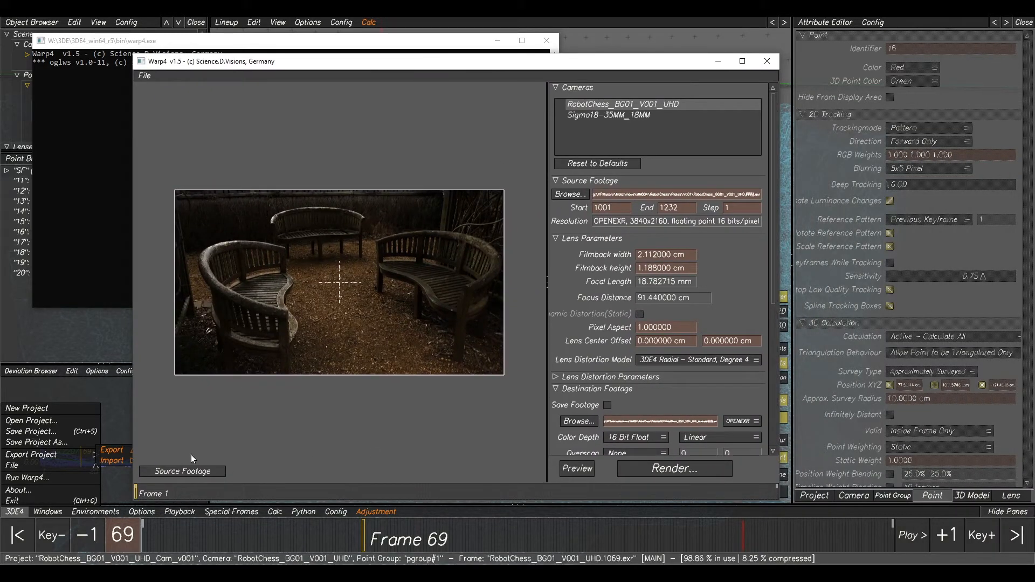
pyautogui.click(166, 472)
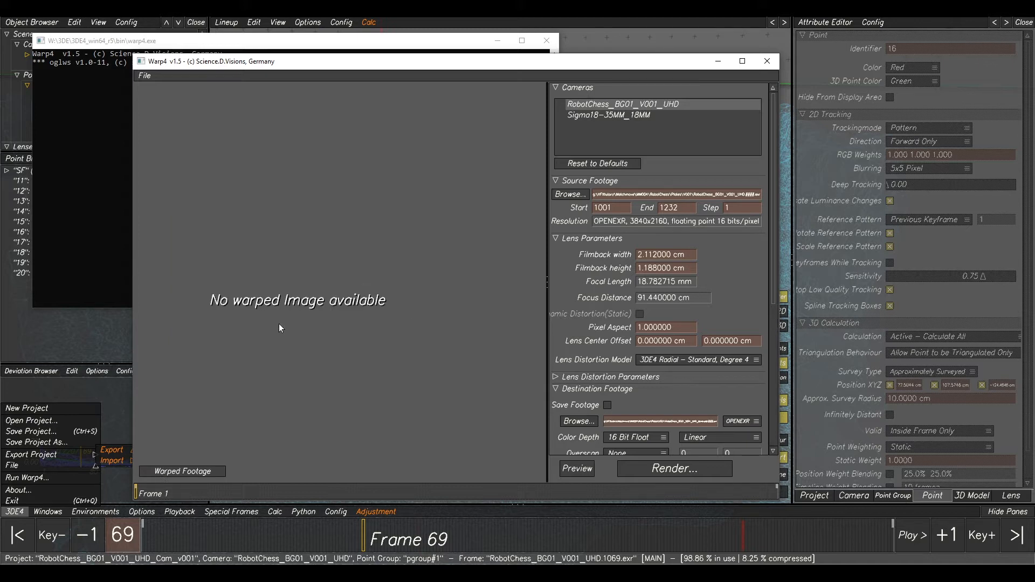
pyautogui.click(577, 468)
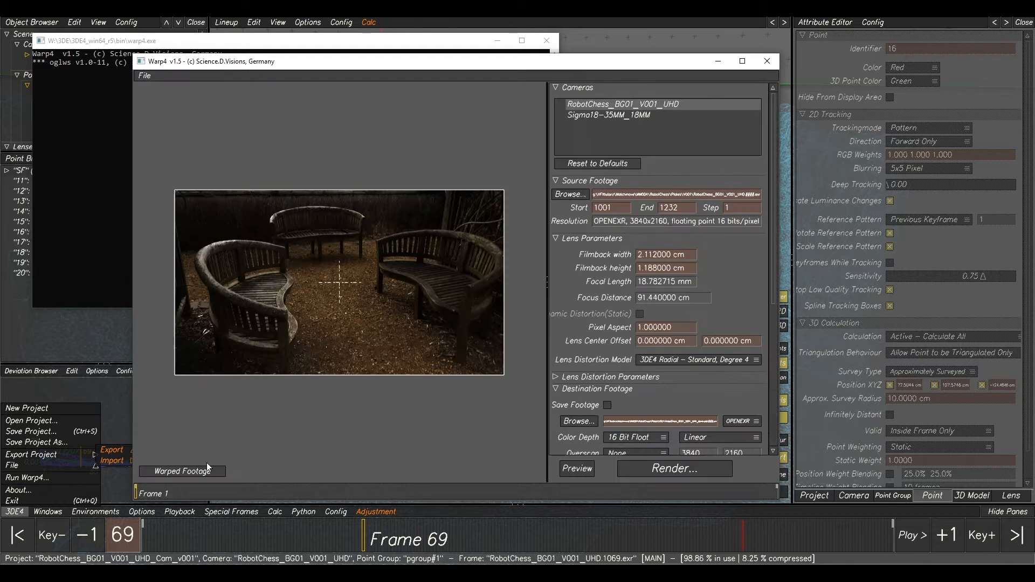
pyautogui.click(204, 472)
pyautogui.click(204, 472)
pyautogui.click(203, 473)
pyautogui.click(204, 473)
# - Enable saving of the destination footage, set its scale to 50 % and preview the warped frame again
pyautogui.scroll(-1, 632, 360)
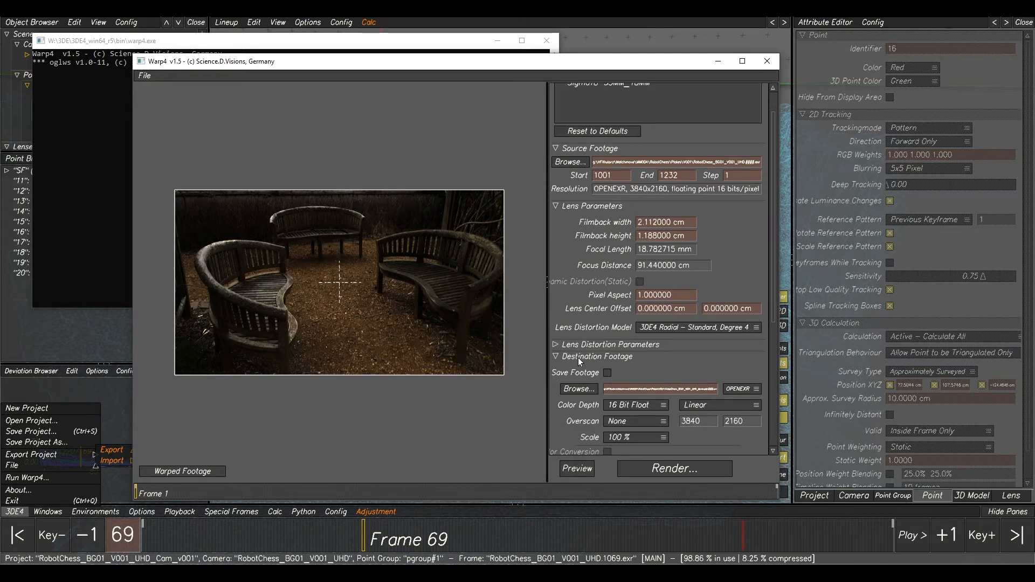
pyautogui.click(607, 372)
pyautogui.scroll(-1, 689, 371)
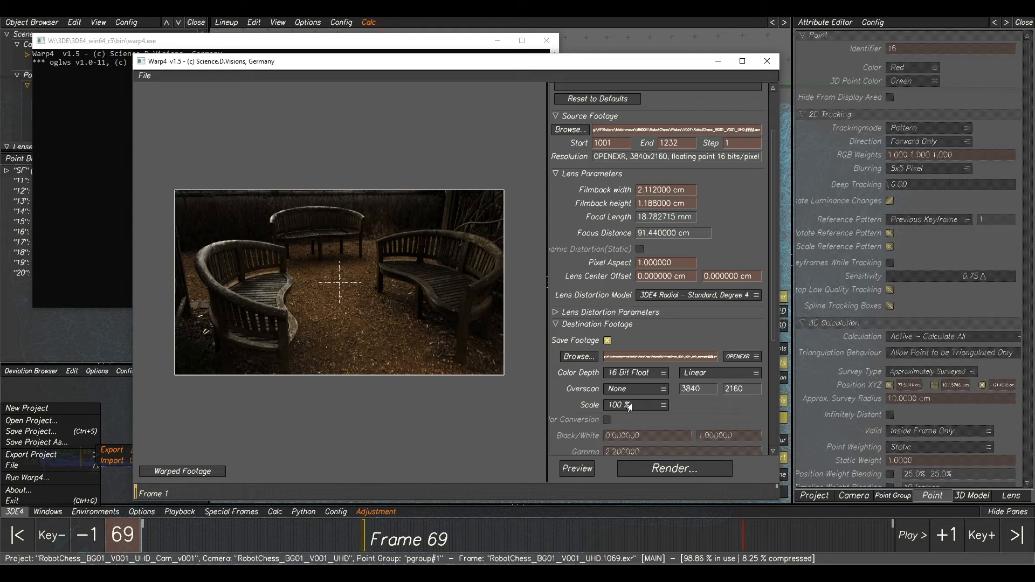
pyautogui.click(621, 406)
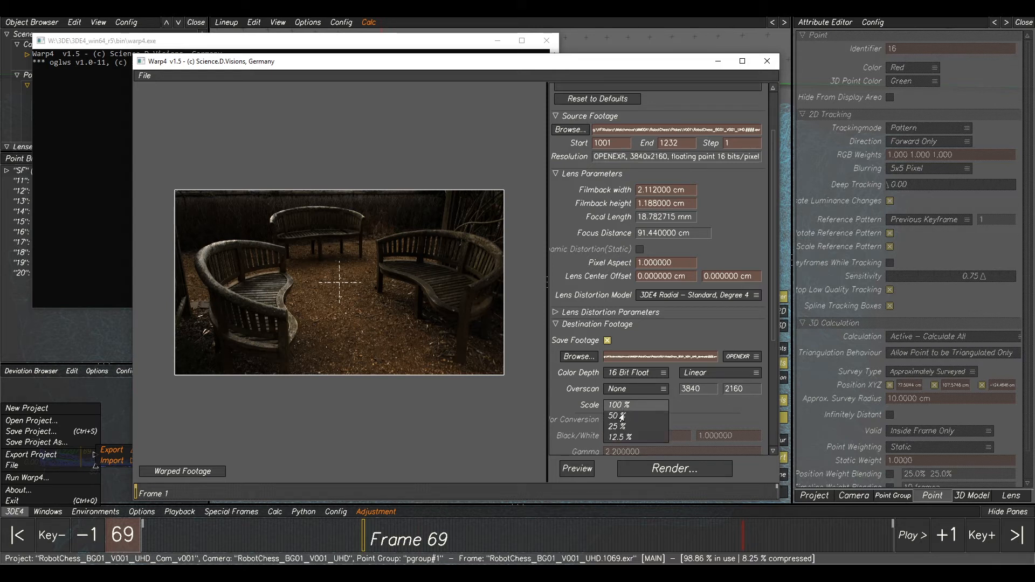
pyautogui.click(624, 417)
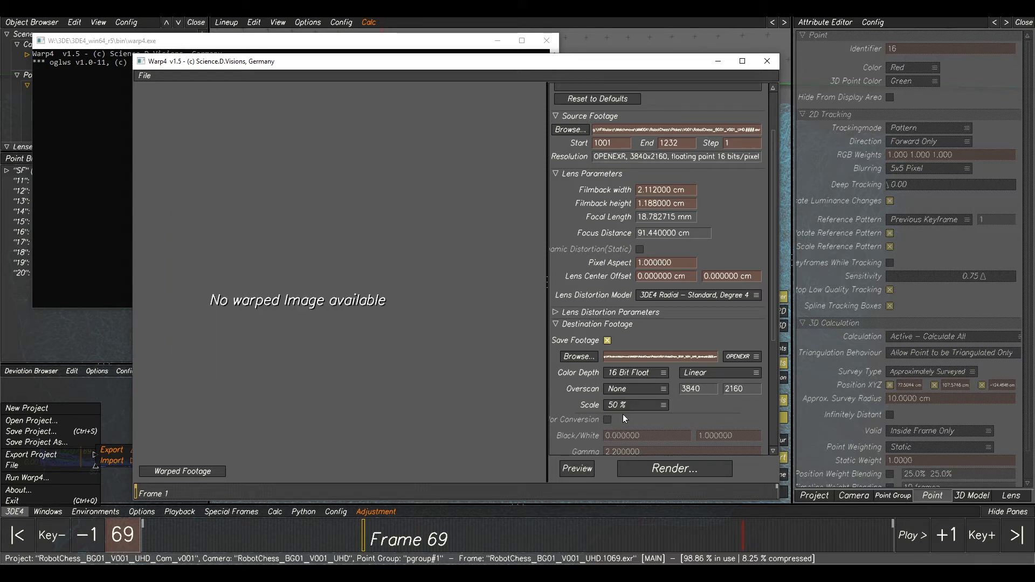
pyautogui.click(573, 470)
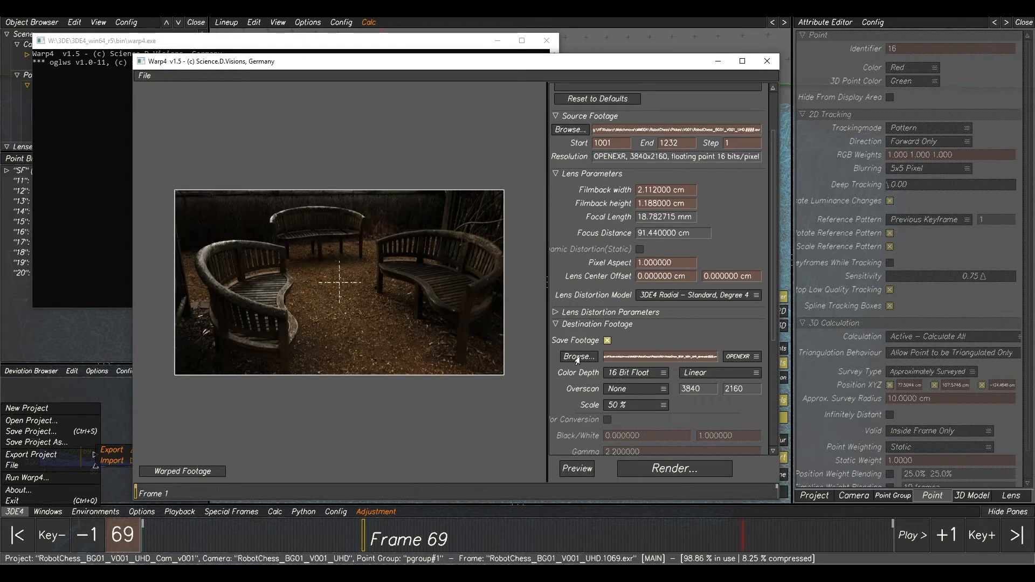
# - Browse for the destination footage location and open the g:\VFXtutors\Matchmove\MM004\tut folder
pyautogui.click(577, 357)
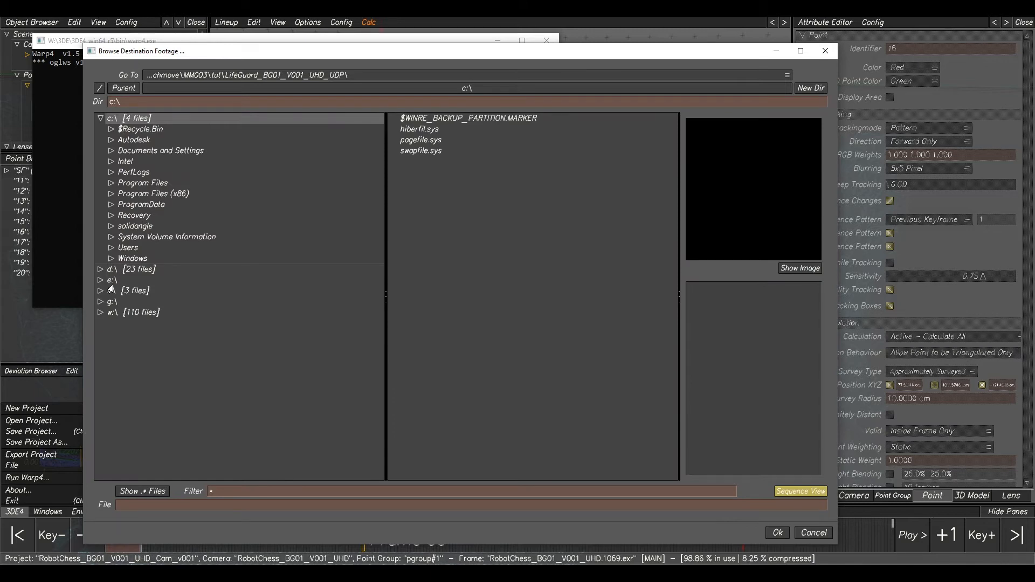
pyautogui.click(100, 302)
pyautogui.click(101, 118)
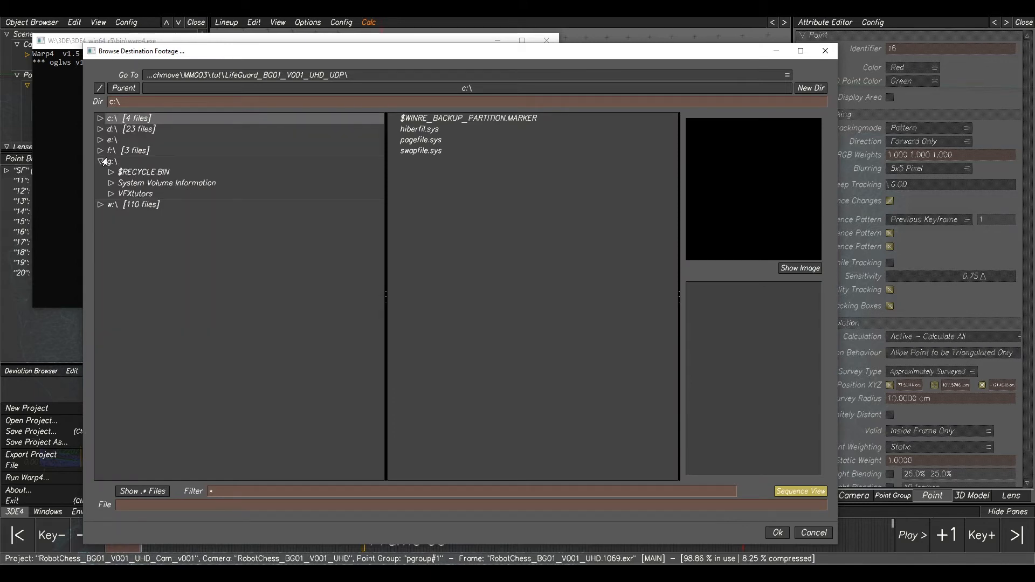
pyautogui.click(111, 194)
pyautogui.click(119, 205)
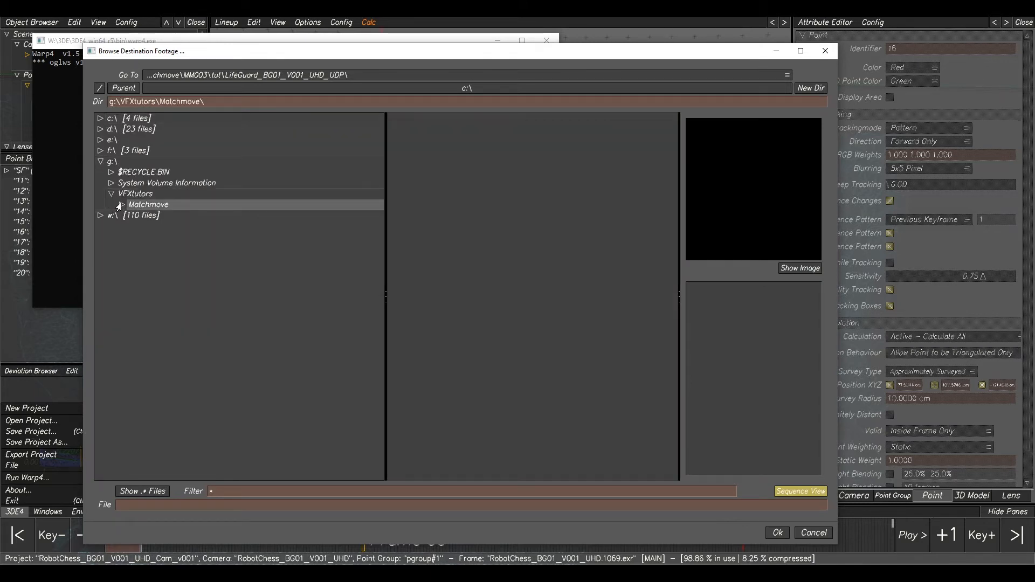
pyautogui.click(120, 206)
pyautogui.click(130, 269)
pyautogui.click(130, 269)
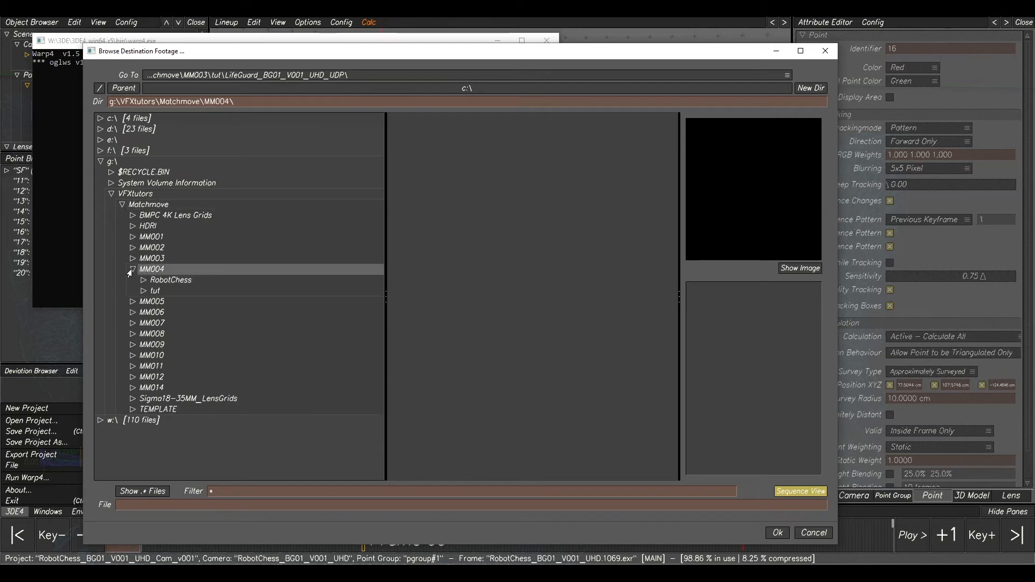
pyautogui.click(155, 291)
pyautogui.click(143, 291)
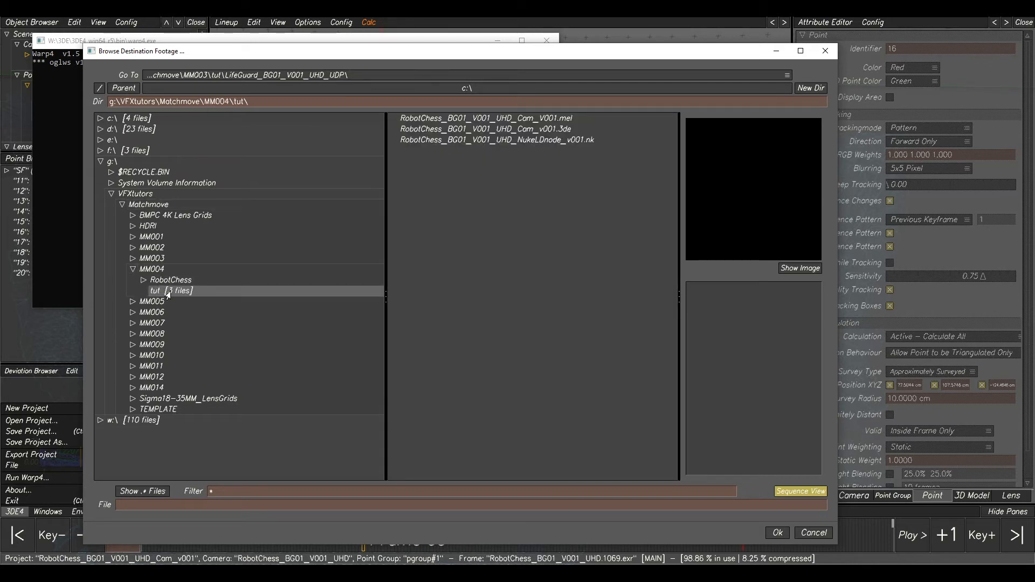
# - Create a directory named RobotChess_BG01_V001_UDP inside the tut folder and copy its name
pyautogui.click(810, 88)
pyautogui.click(393, 310)
pyautogui.write('RobotChess_BG01_V001_UDP')
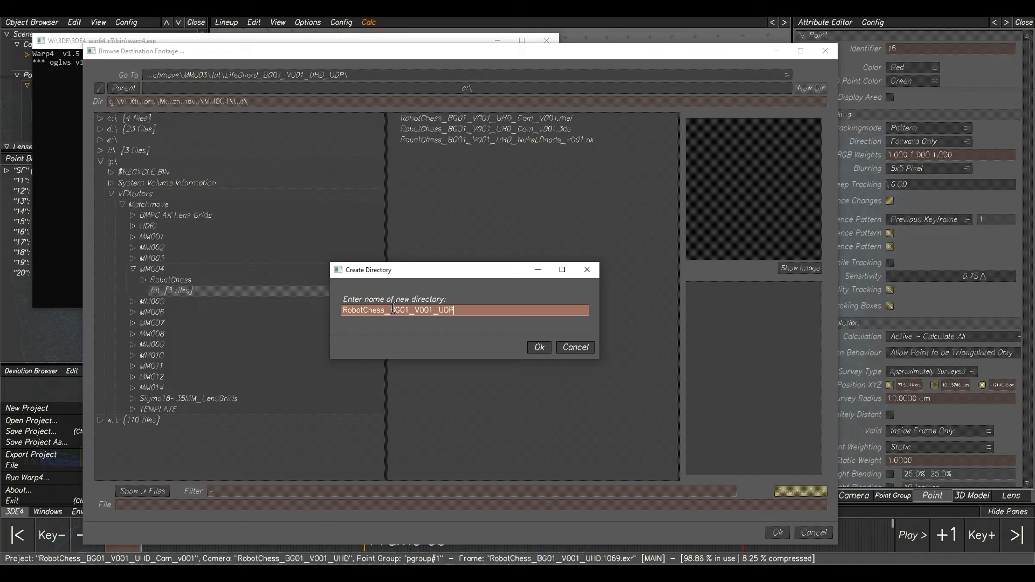
pyautogui.doubleClick(458, 311)
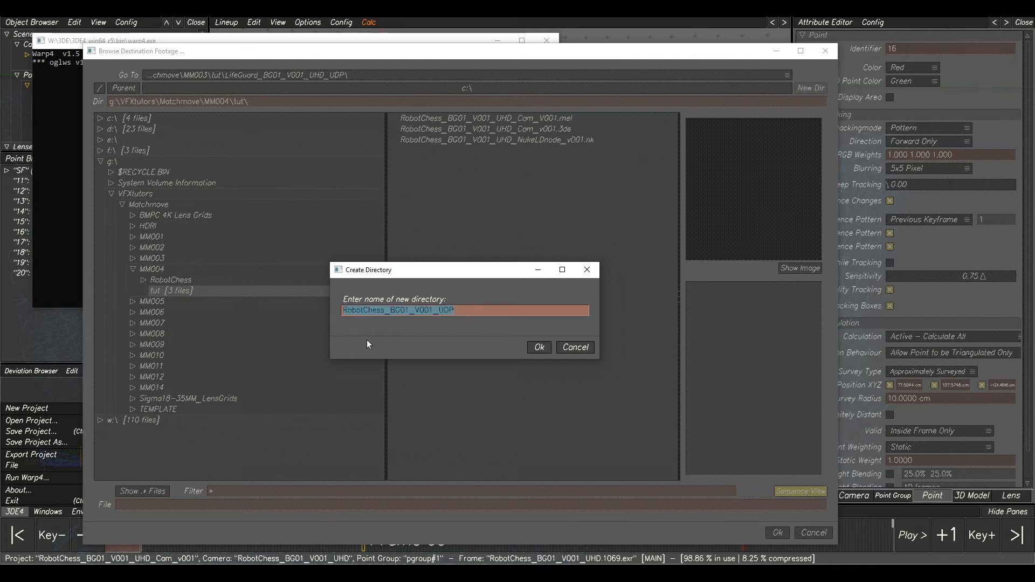
pyautogui.rightClick(426, 311)
pyautogui.click(440, 337)
pyautogui.click(539, 347)
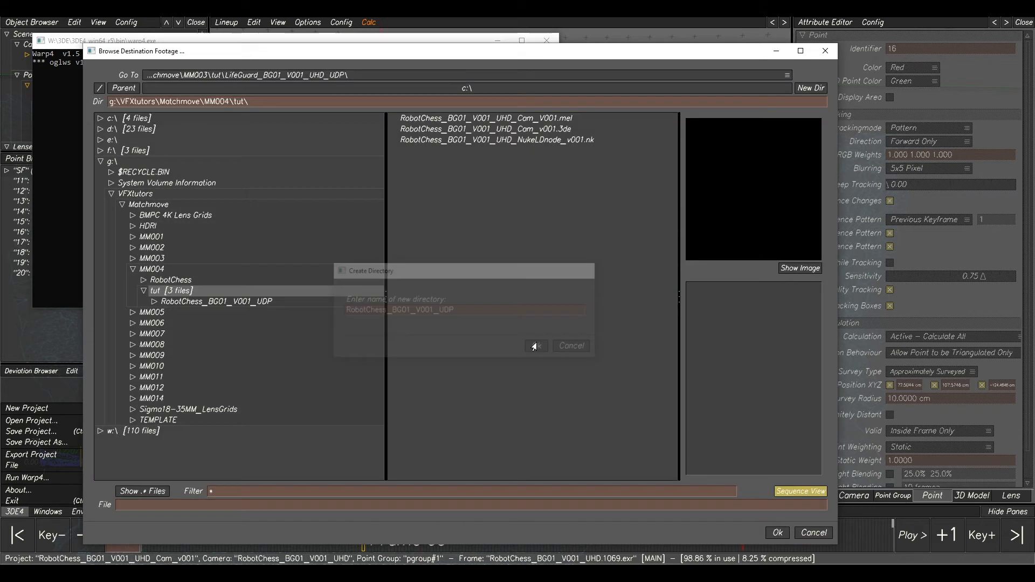
# - Set the destination footage to RobotChess_BG01_V001_UHD_UDP.####.exr in the new directory, building the file name from the copied text
pyautogui.click(191, 303)
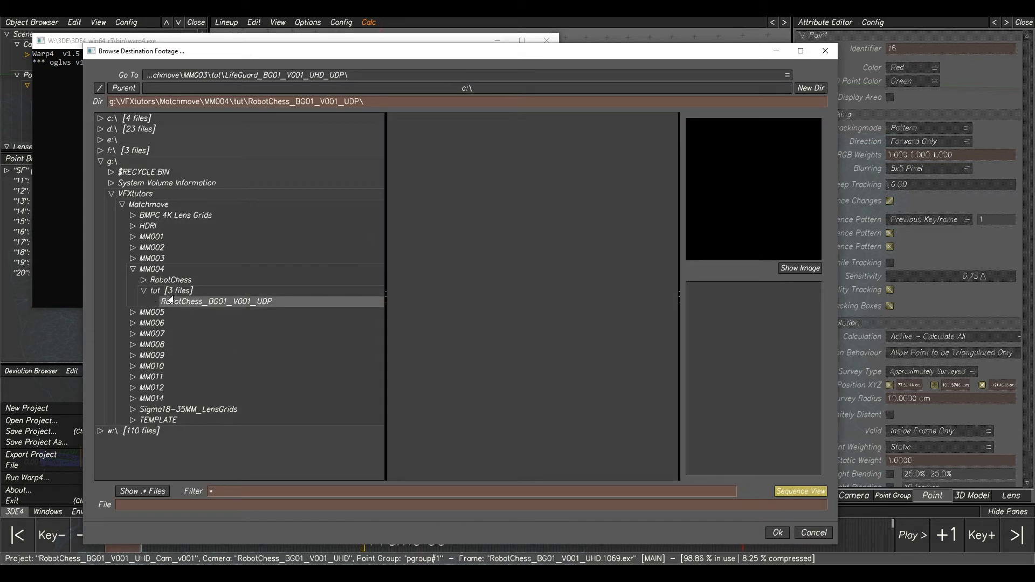
pyautogui.rightClick(175, 505)
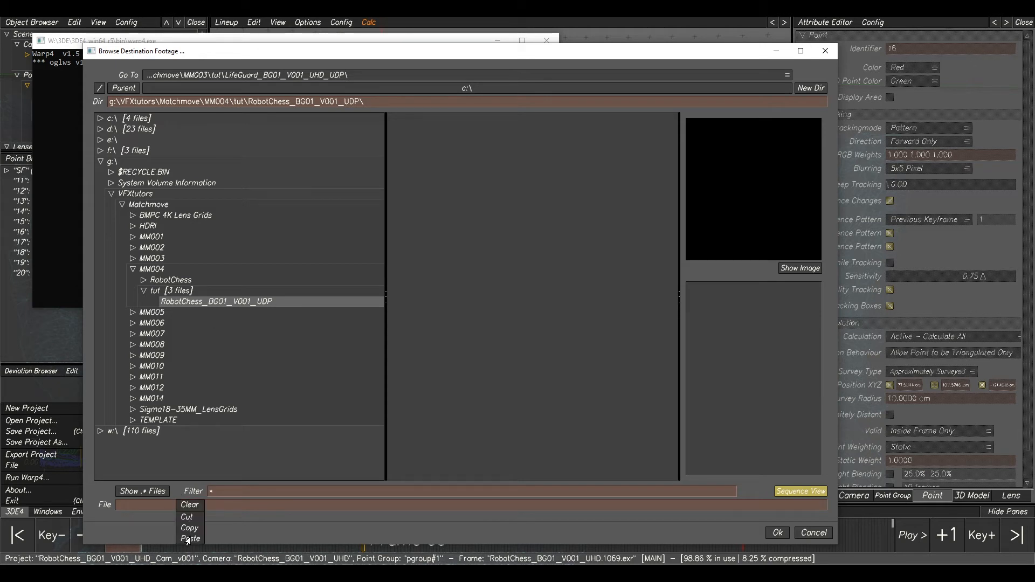
pyautogui.click(188, 539)
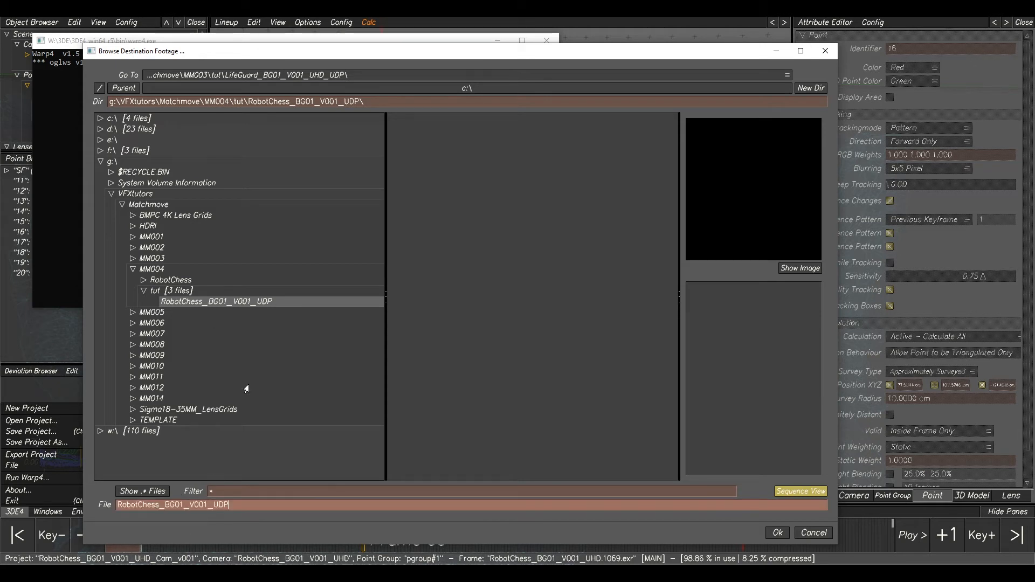
pyautogui.click(213, 505)
pyautogui.write('UHD_UDP')
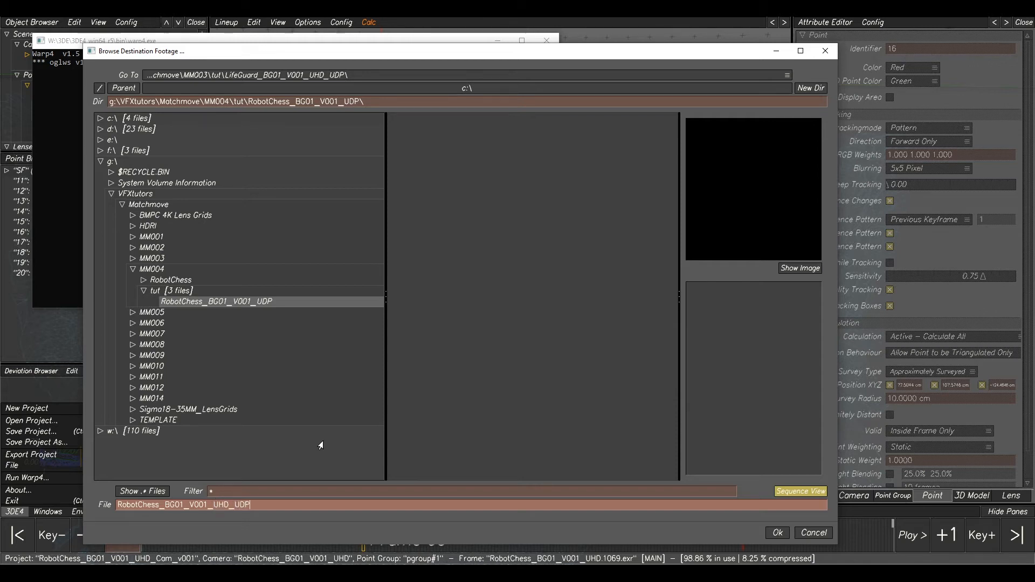
pyautogui.write('.####.exr')
pyautogui.moveTo(303, 504)
pyautogui.mouseDown()
pyautogui.moveTo(256, 506)
pyautogui.moveTo(307, 507)
pyautogui.mouseUp()
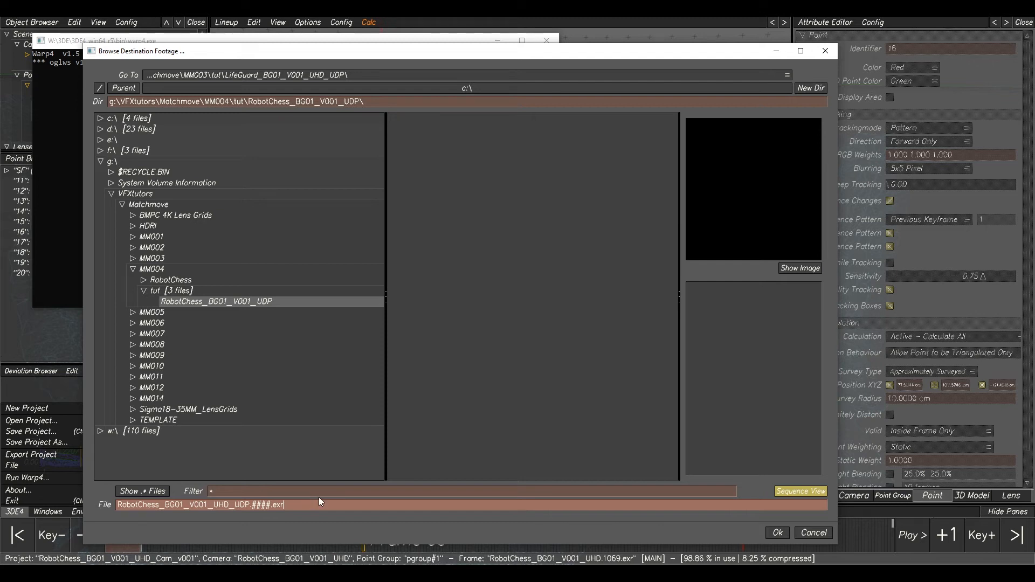
pyautogui.click(776, 533)
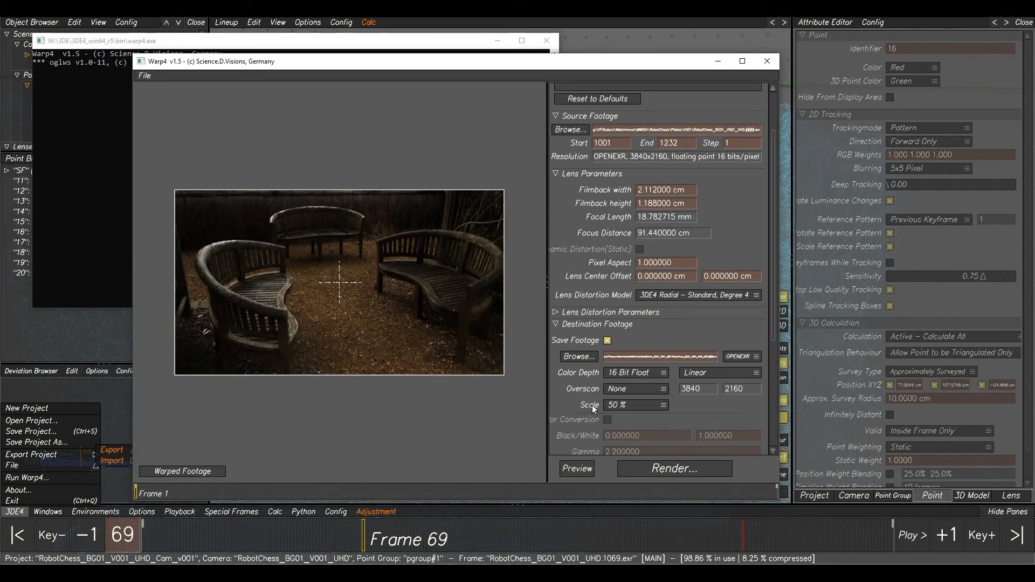
# - Render the undistorted footage, exit Warp4 and scrub through the shot
pyautogui.click(669, 472)
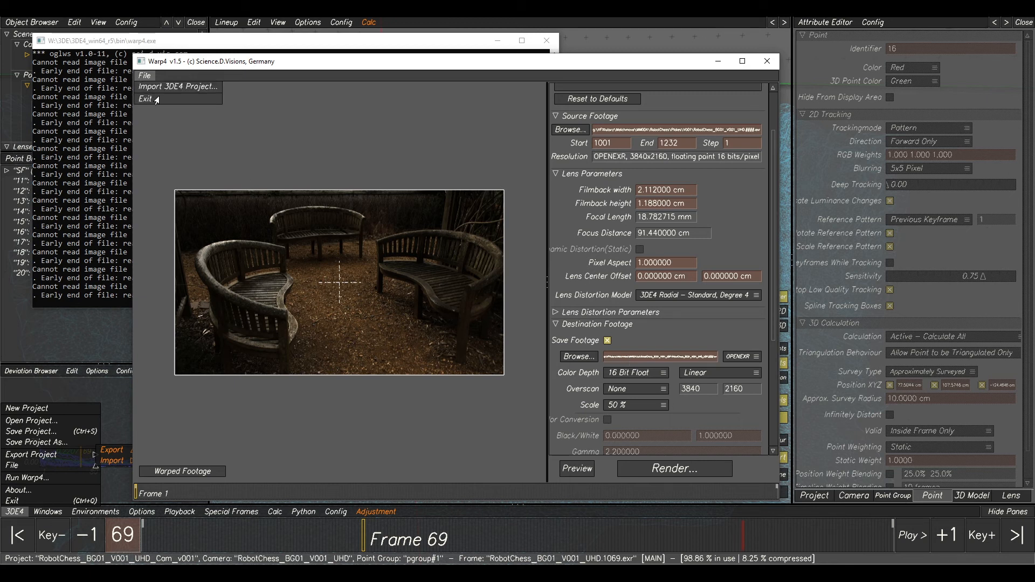
pyautogui.click(160, 100)
pyautogui.moveTo(335, 535)
pyautogui.mouseDown()
pyautogui.moveTo(636, 525)
pyautogui.moveTo(653, 538)
pyautogui.mouseUp()
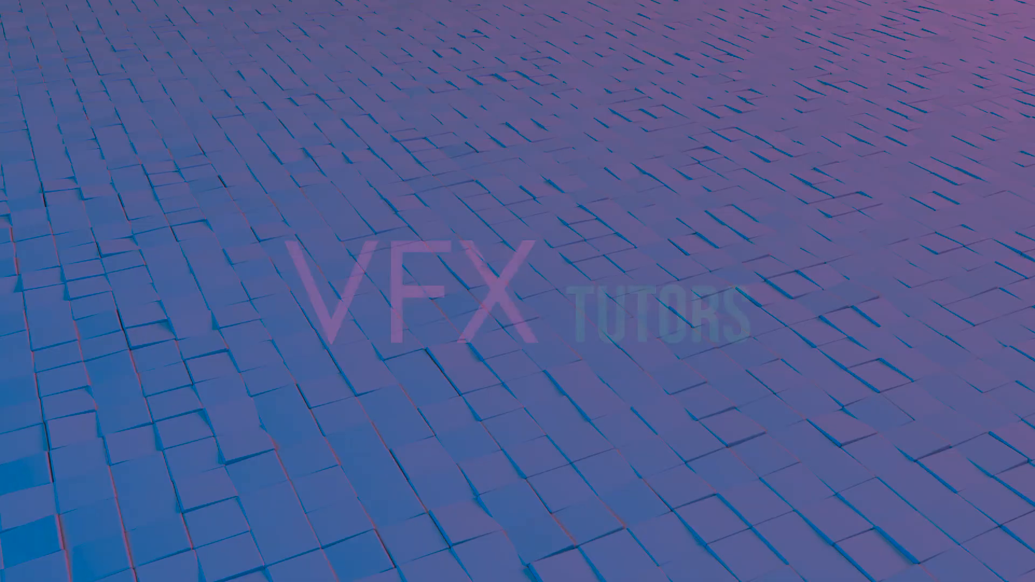